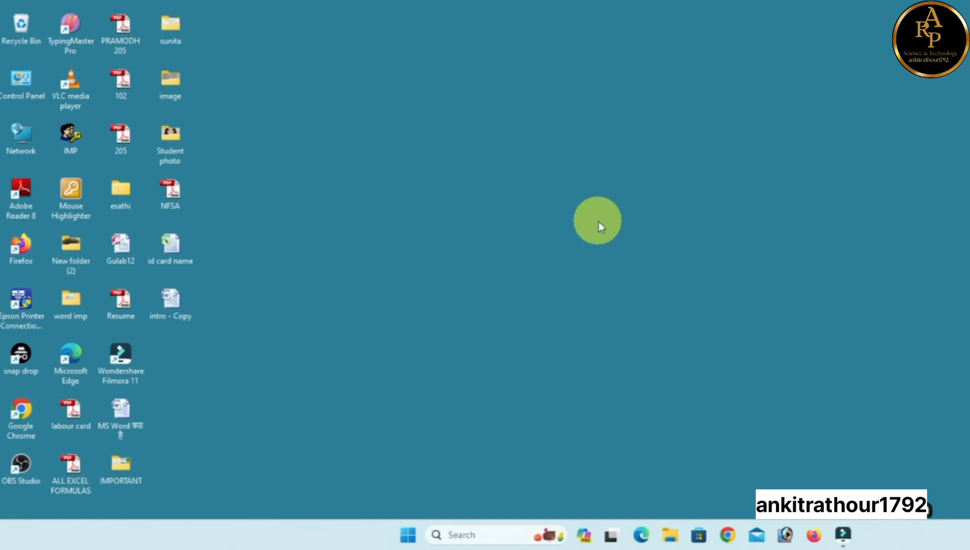
Launch Excel by entering excel in the Run dialog, opening a blank Book1 workbook
{"action": "key", "text": "super+r"}
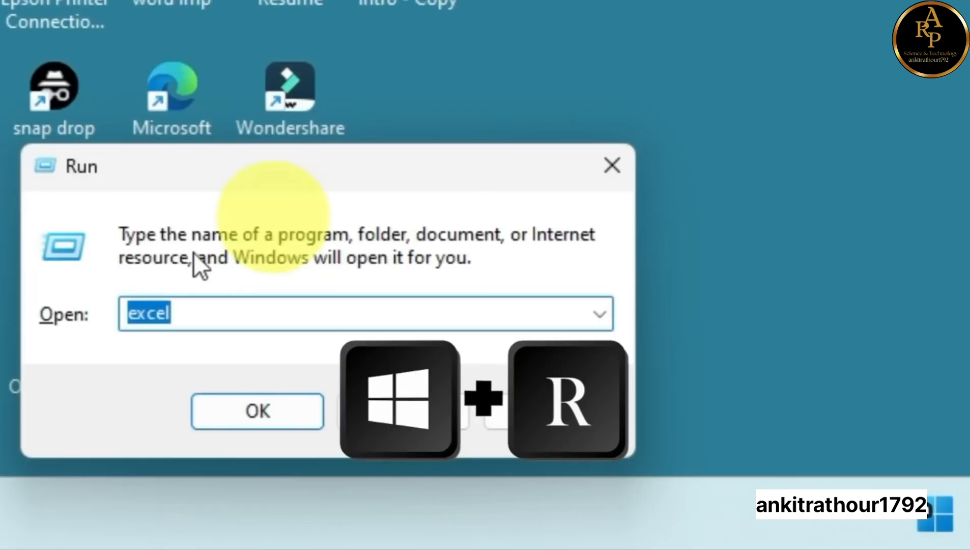
{"action": "left_click", "coordinate": [92, 450]}
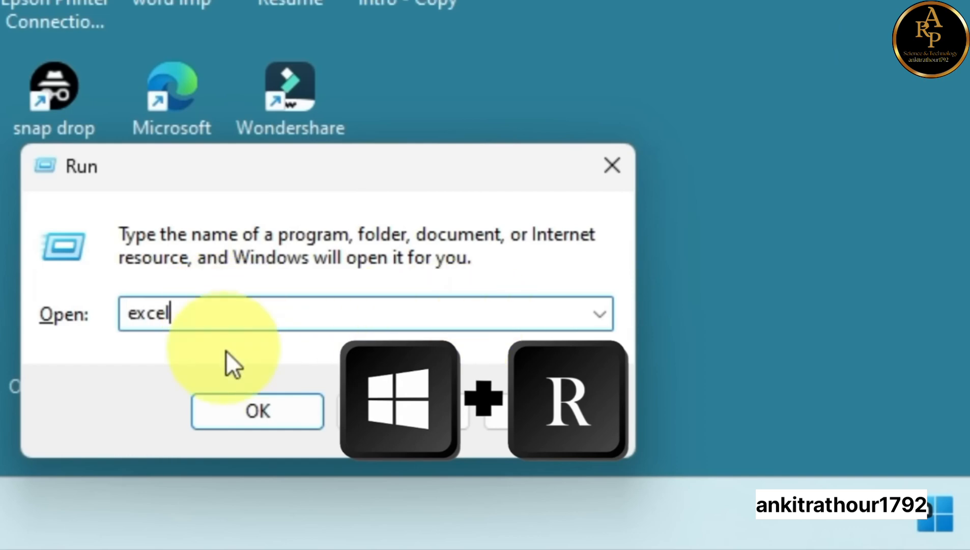
{"action": "left_click", "coordinate": [263, 418]}
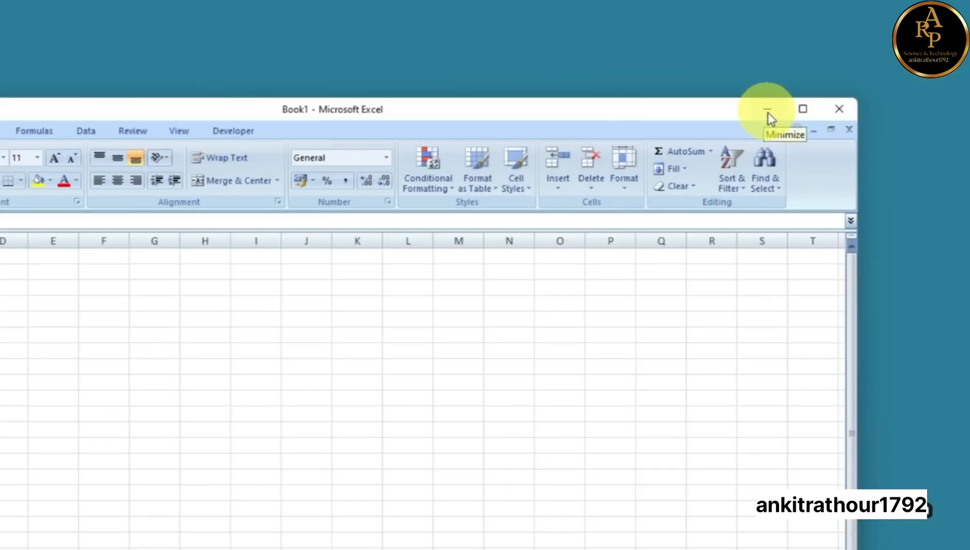
{"action": "mouse_move", "coordinate": [802, 111]}
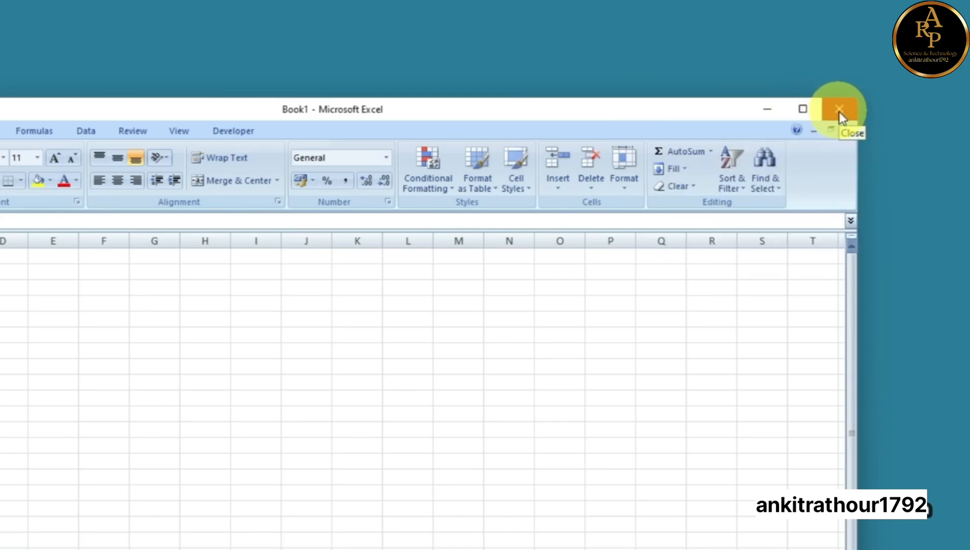
{"action": "left_click", "coordinate": [804, 110]}
{"action": "left_click", "coordinate": [919, 9]}
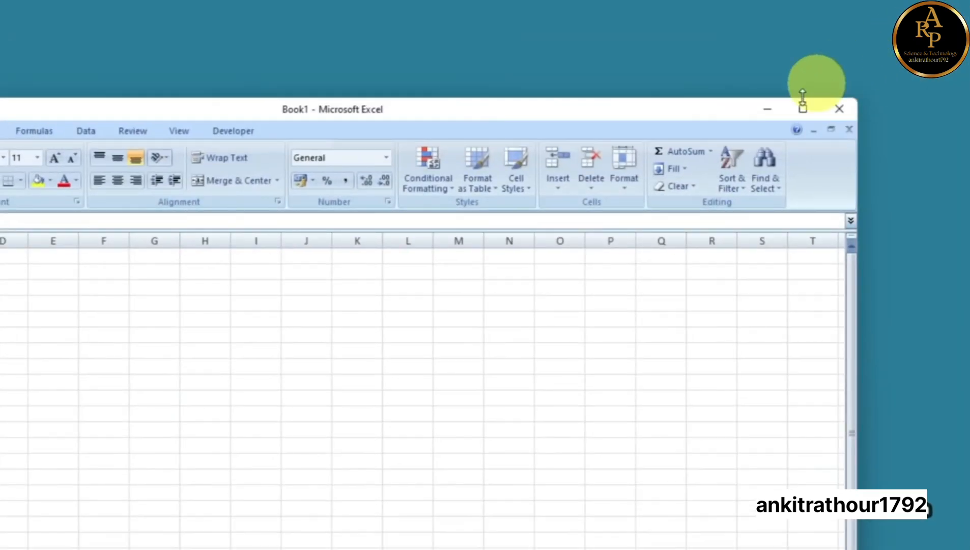
{"action": "left_click", "coordinate": [769, 112]}
{"action": "left_click", "coordinate": [697, 532]}
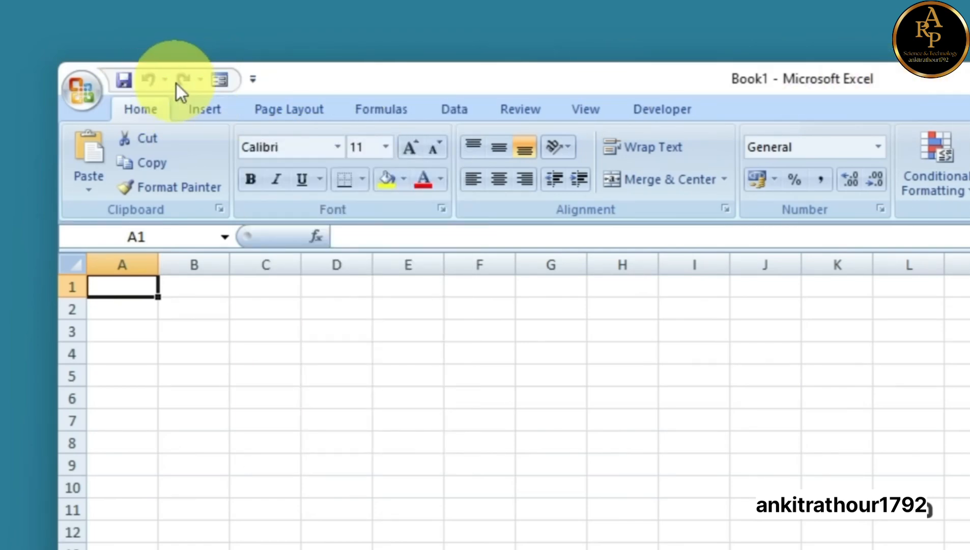
{"action": "left_click", "coordinate": [253, 79]}
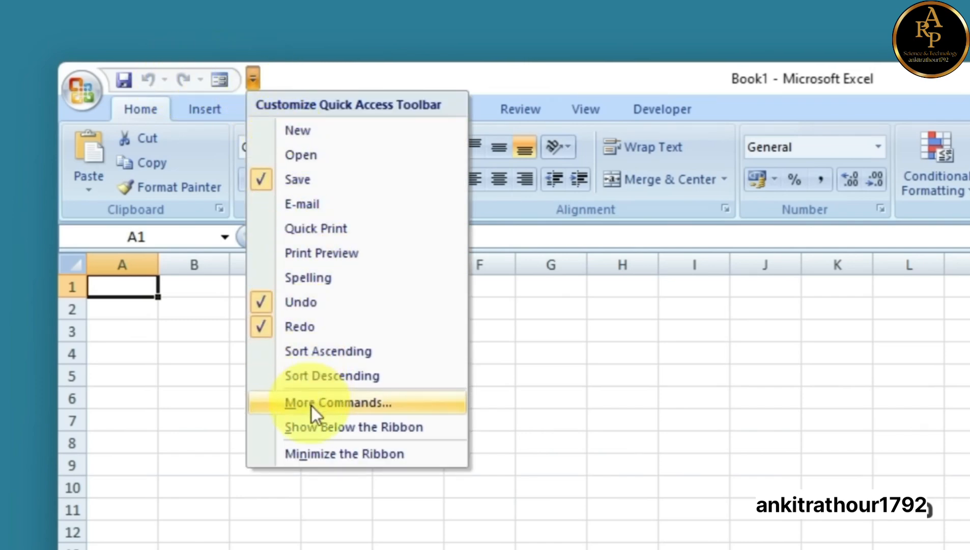
{"action": "left_click", "coordinate": [288, 205]}
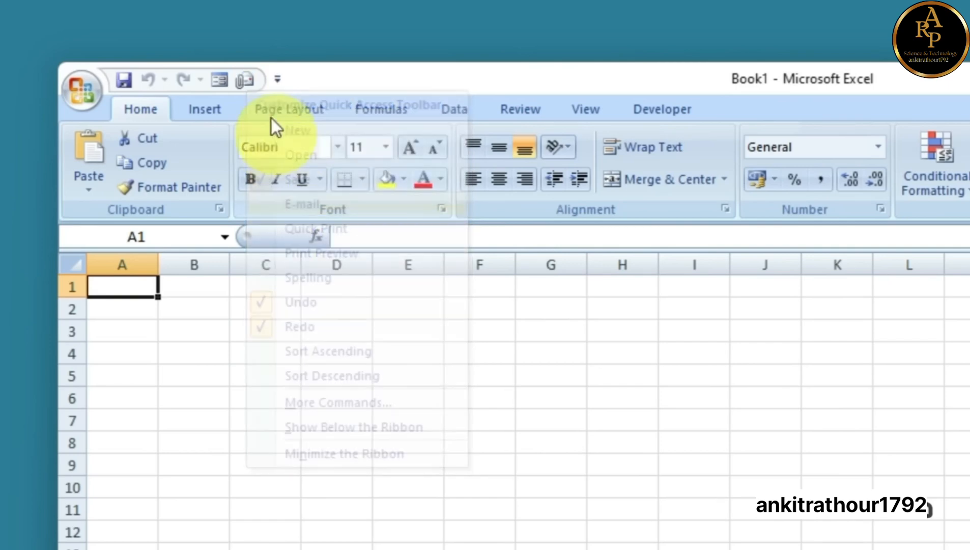
{"action": "left_click", "coordinate": [276, 81]}
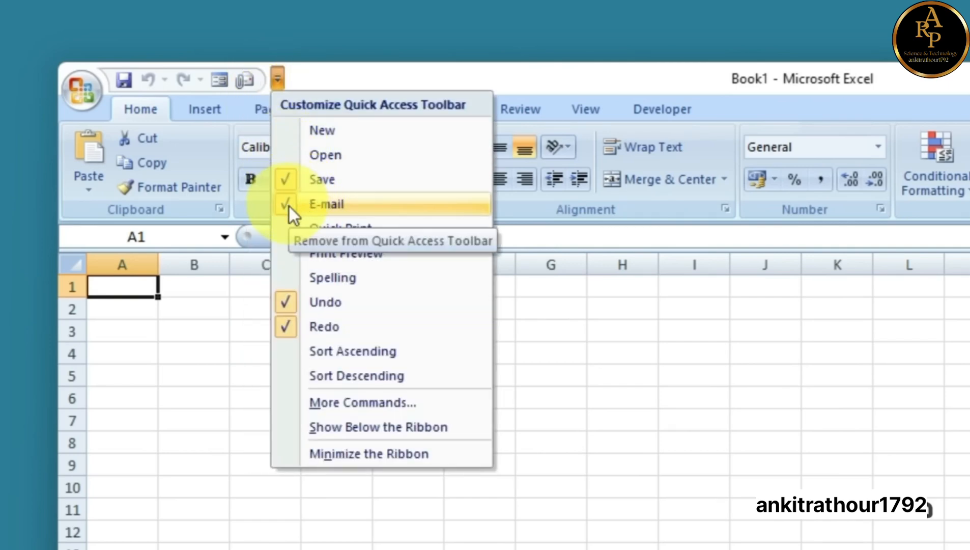
{"action": "left_click", "coordinate": [288, 206]}
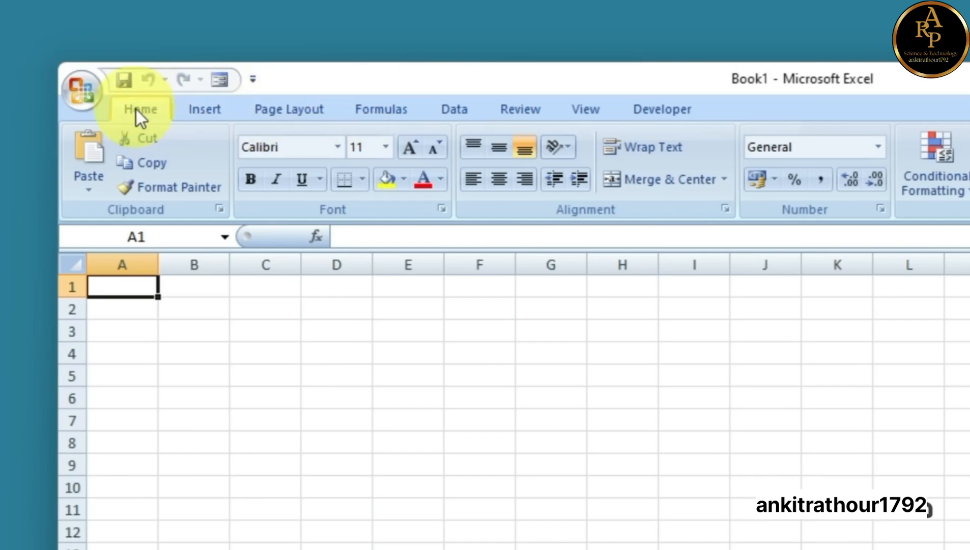
Tour the ribbon tabs from Insert through Developer, then return to Home
{"action": "left_click", "coordinate": [217, 106]}
{"action": "left_click", "coordinate": [278, 107]}
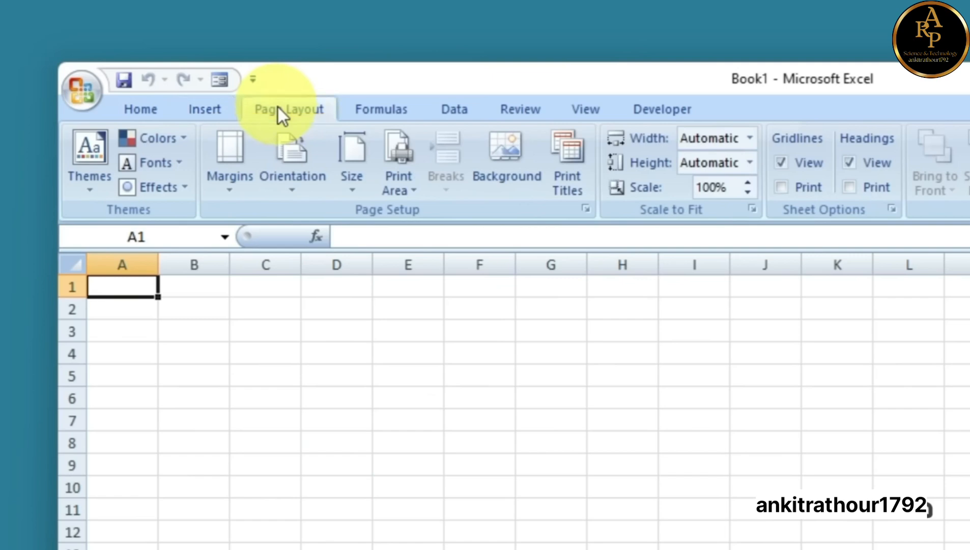
{"action": "left_click", "coordinate": [370, 111]}
{"action": "left_click", "coordinate": [457, 112]}
{"action": "left_click", "coordinate": [520, 112]}
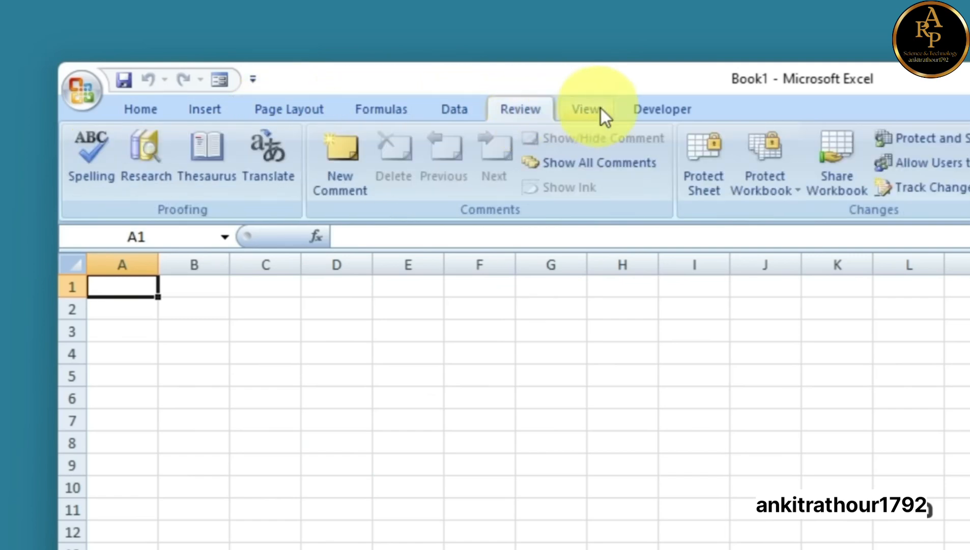
{"action": "left_click", "coordinate": [600, 108]}
{"action": "left_click", "coordinate": [662, 110]}
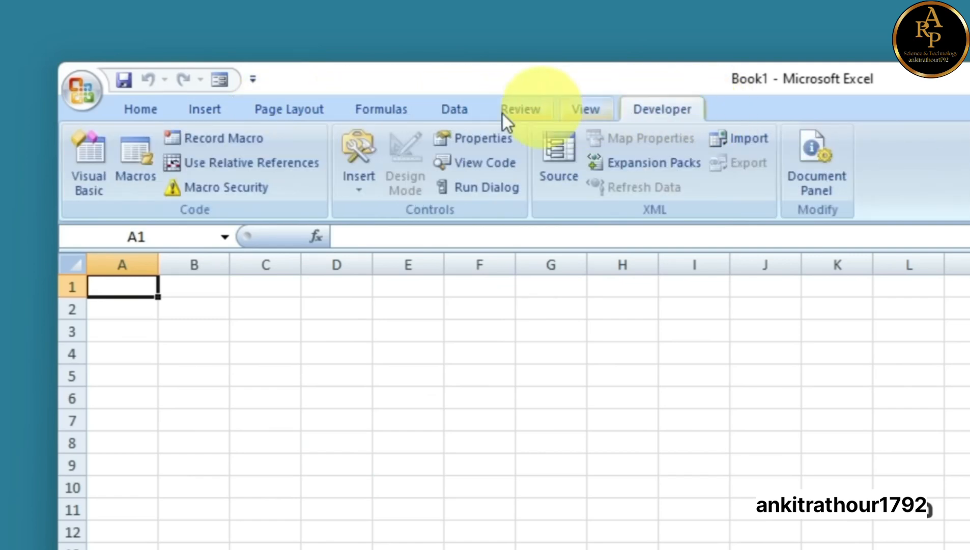
{"action": "left_click", "coordinate": [158, 112]}
{"action": "left_click", "coordinate": [683, 116]}
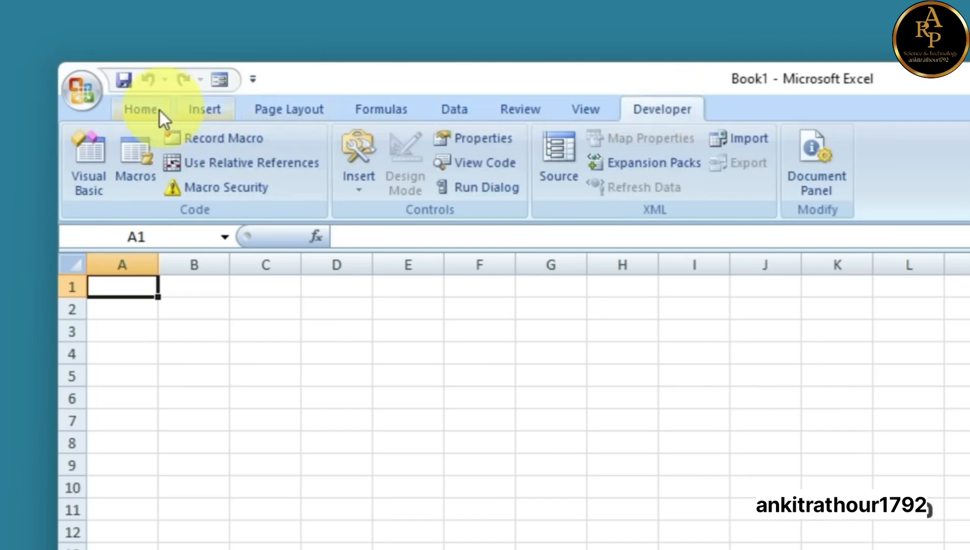
{"action": "left_click", "coordinate": [143, 109]}
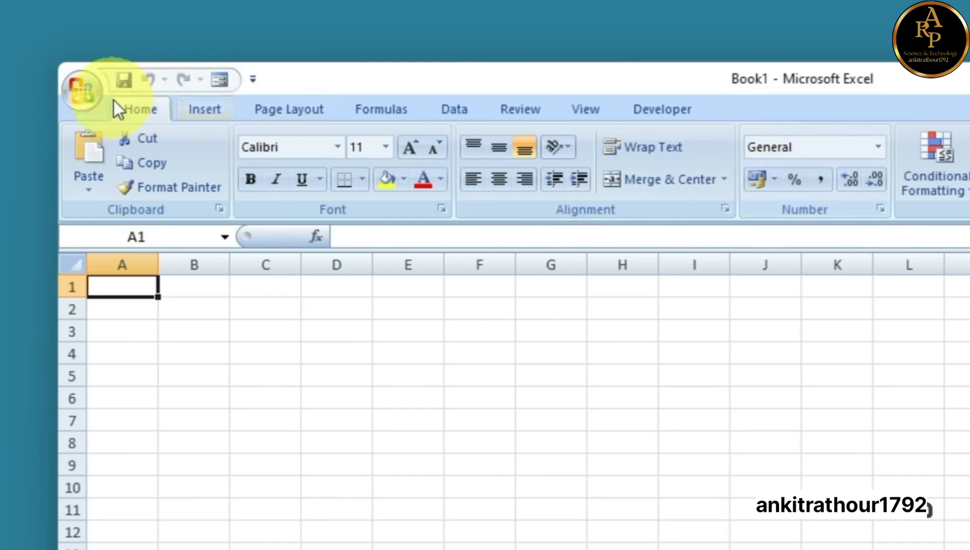
Browse Insert, Page Layout and Formulas again, finishing on the Insert tab
{"action": "left_click", "coordinate": [207, 116]}
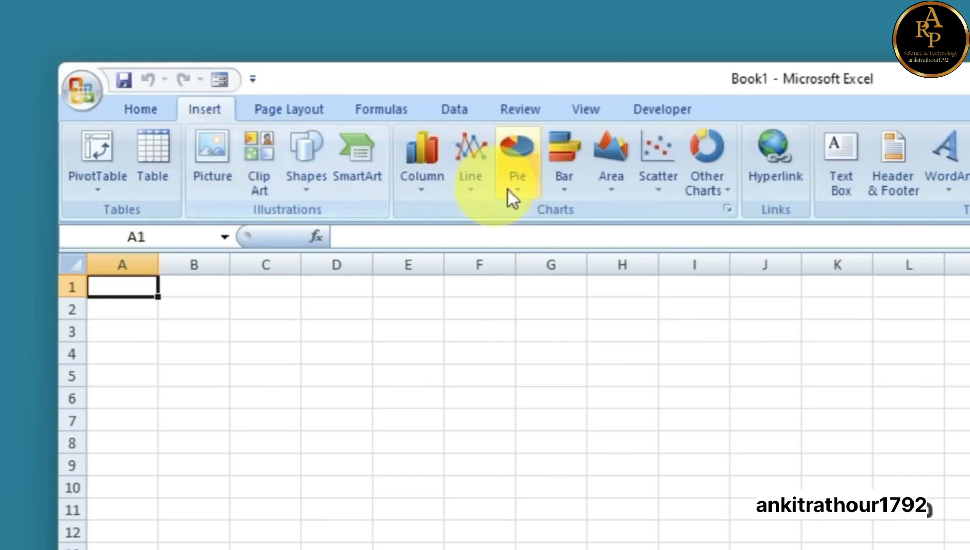
{"action": "left_click", "coordinate": [279, 115]}
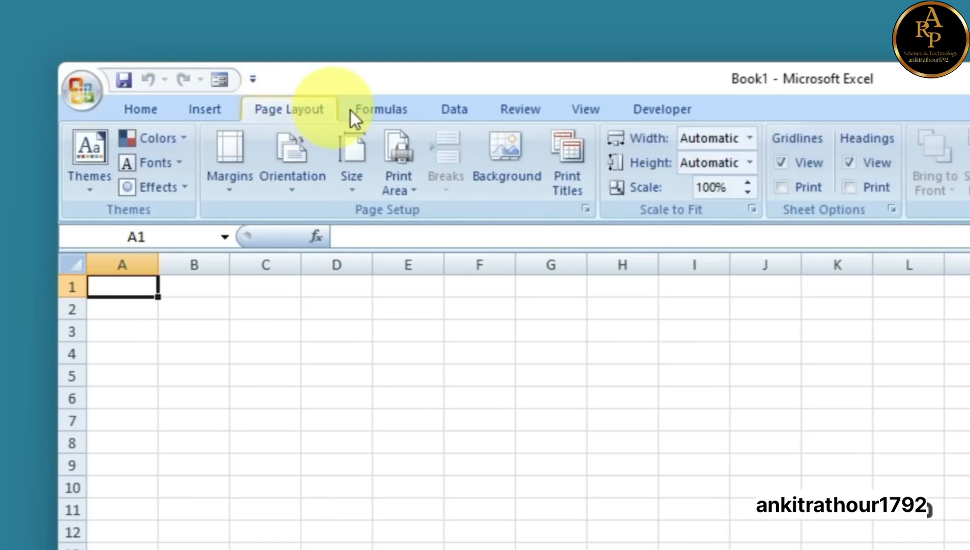
{"action": "left_click", "coordinate": [373, 110]}
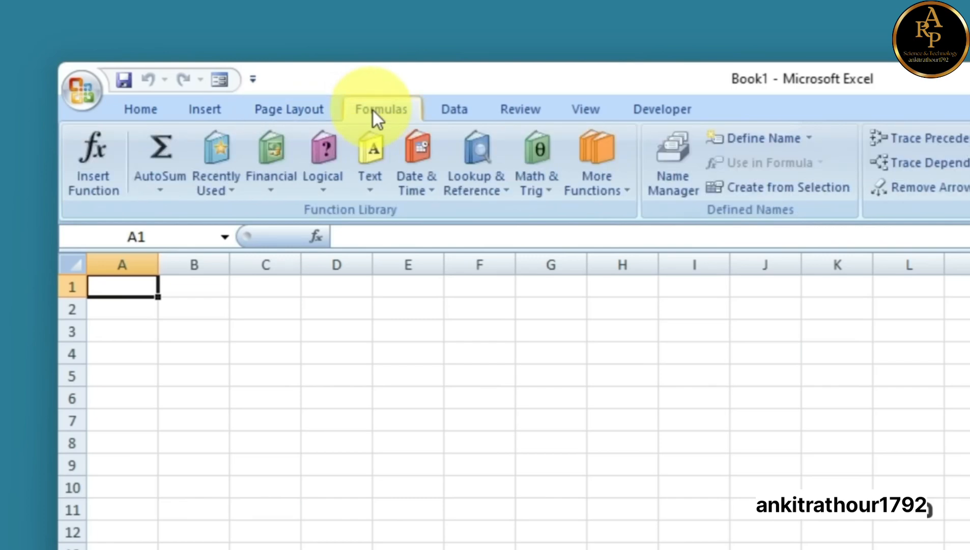
{"action": "left_click", "coordinate": [207, 112]}
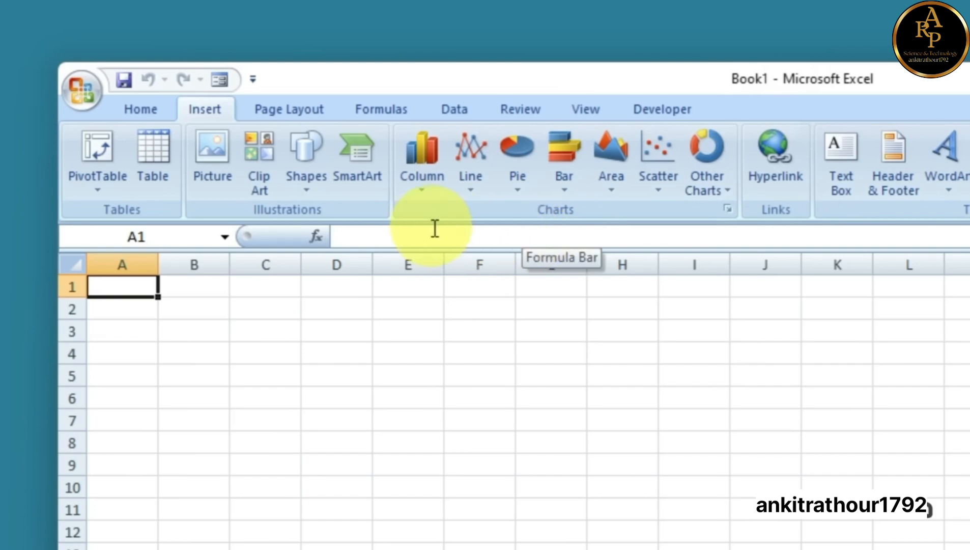
{"action": "left_click", "coordinate": [413, 236]}
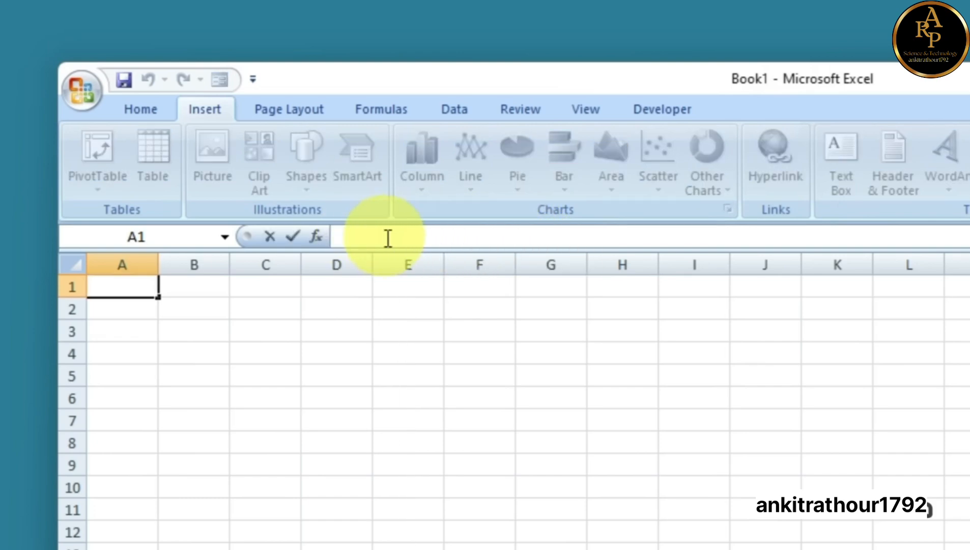
{"action": "left_click", "coordinate": [408, 330]}
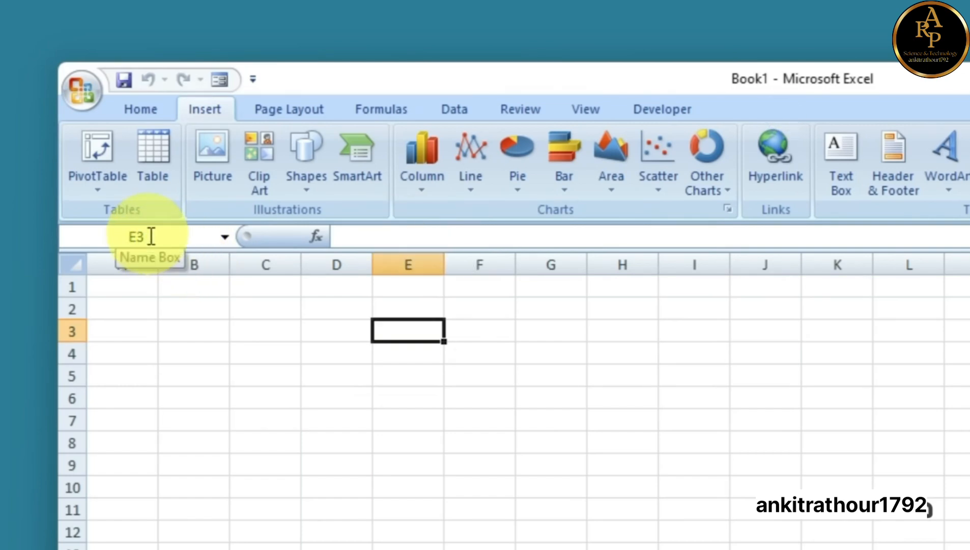
{"action": "left_click", "coordinate": [328, 354]}
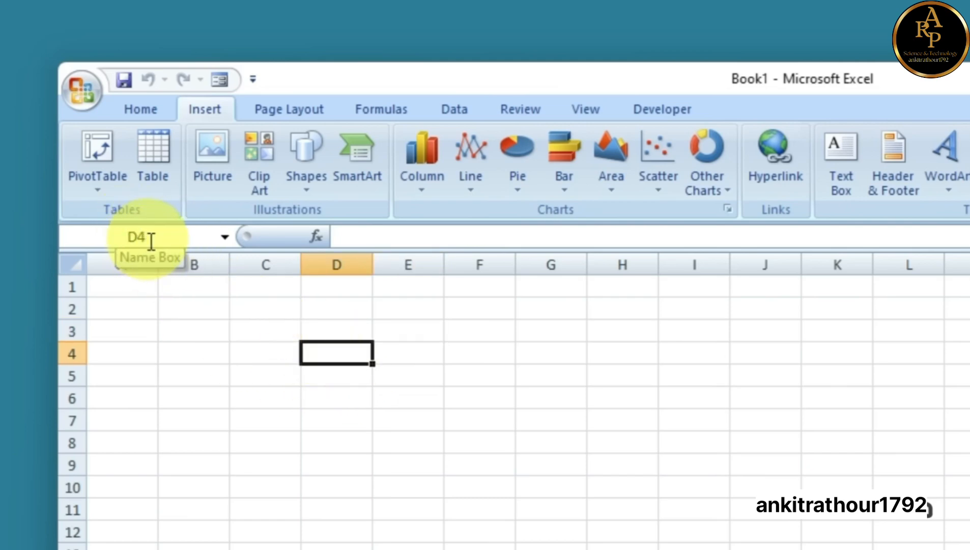
{"action": "left_click_drag", "start_coordinate": [134, 264], "coordinate": [969, 264]}
{"action": "left_click_drag", "start_coordinate": [72, 291], "coordinate": [65, 545]}
{"action": "left_click_drag", "start_coordinate": [106, 263], "coordinate": [852, 265]}
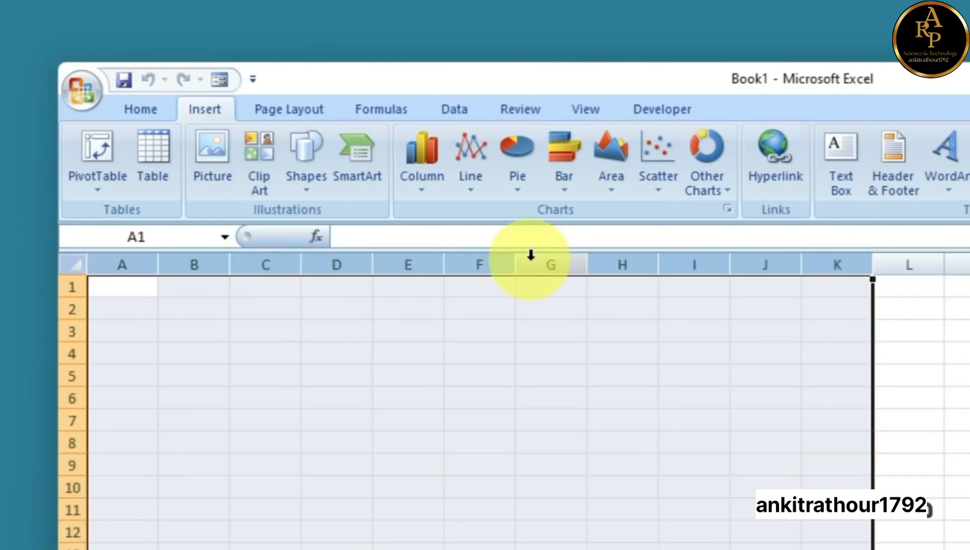
{"action": "left_click", "coordinate": [195, 262]}
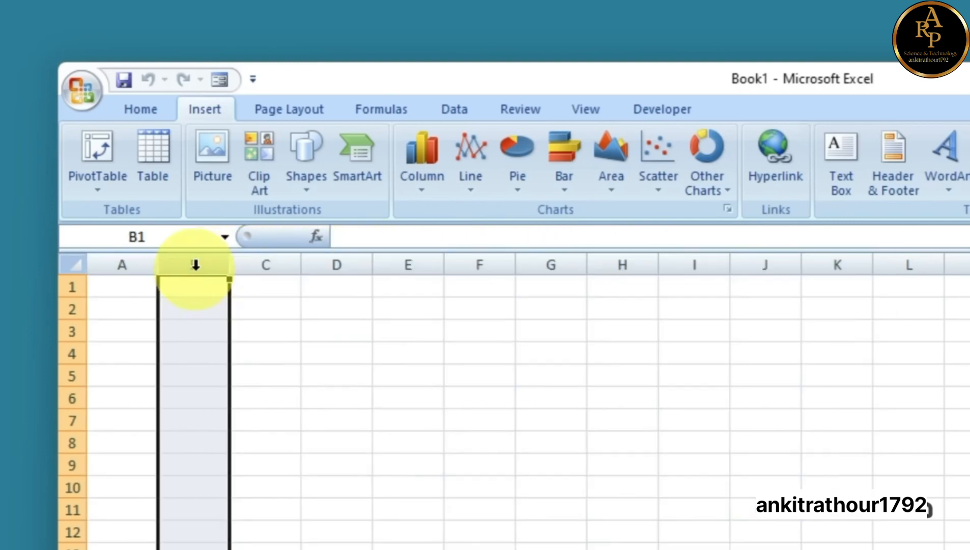
{"action": "left_click", "coordinate": [62, 332]}
{"action": "left_click", "coordinate": [194, 331]}
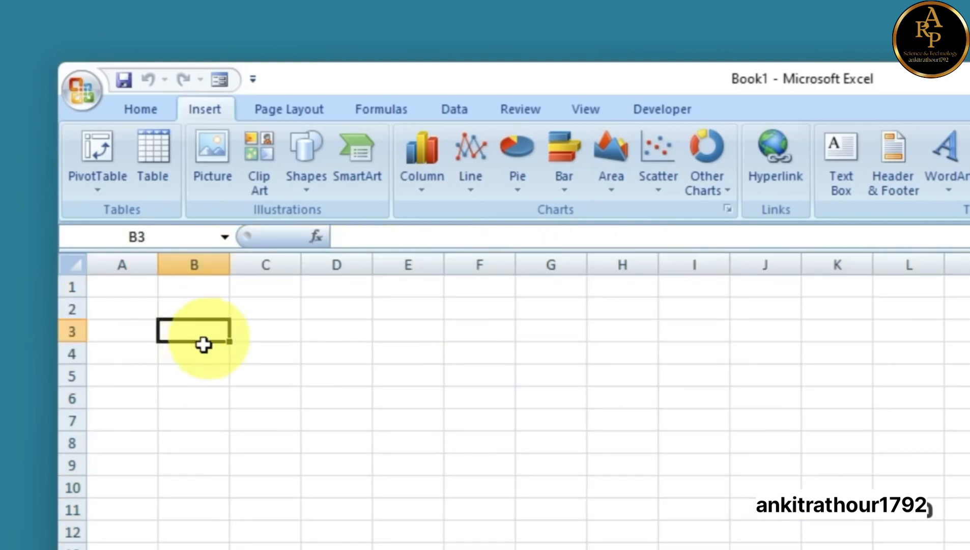
{"action": "left_click", "coordinate": [198, 256]}
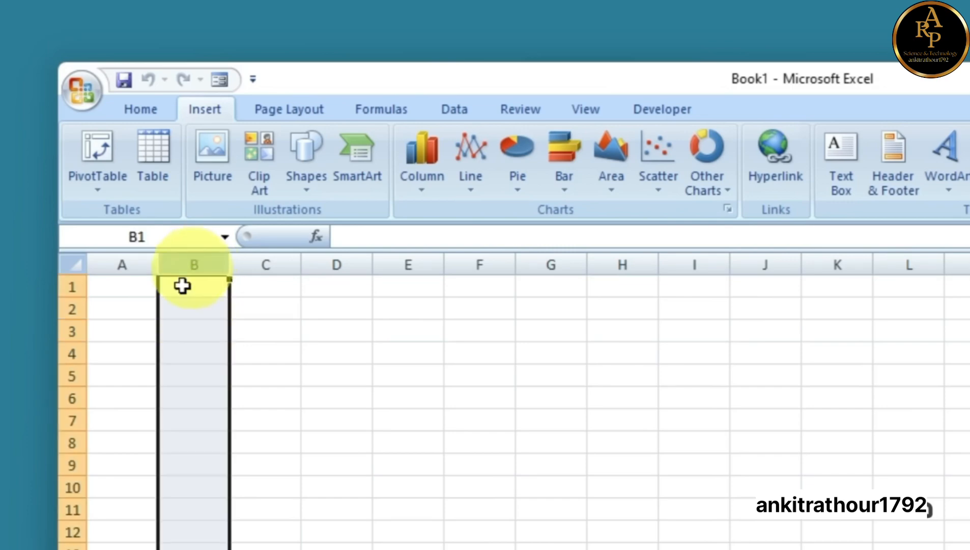
{"action": "left_click", "coordinate": [61, 328]}
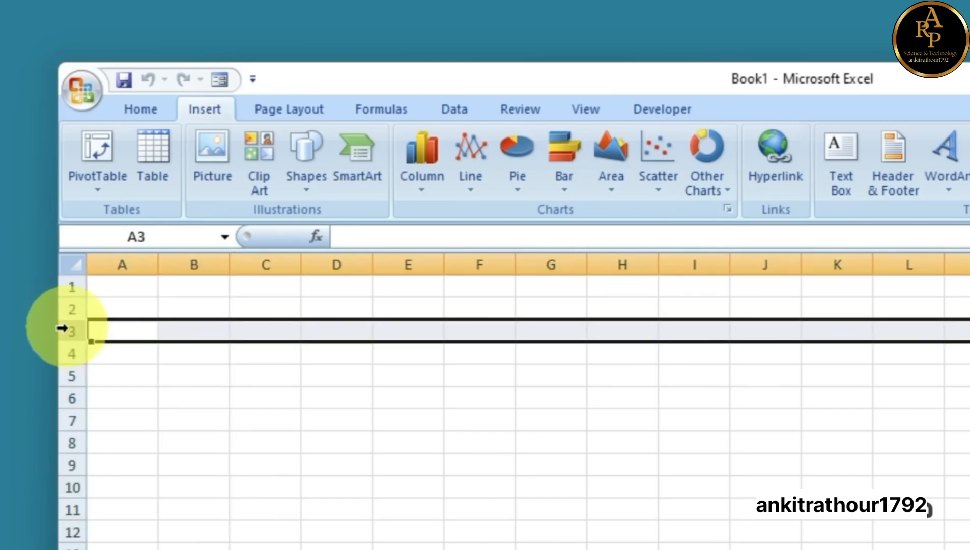
{"action": "left_click", "coordinate": [190, 333]}
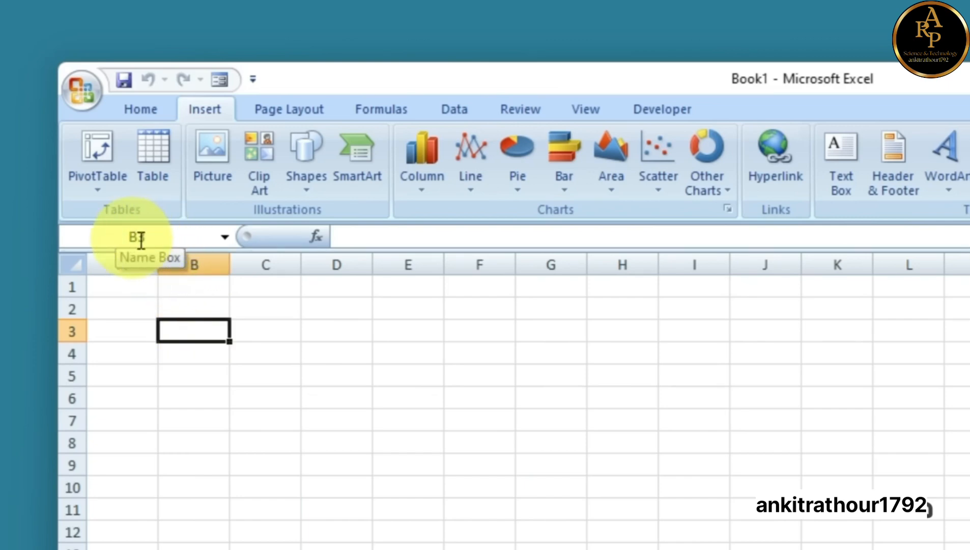
{"action": "left_click_drag", "start_coordinate": [149, 264], "coordinate": [547, 264]}
{"action": "left_click_drag", "start_coordinate": [72, 288], "coordinate": [71, 398]}
{"action": "left_click", "coordinate": [199, 330]}
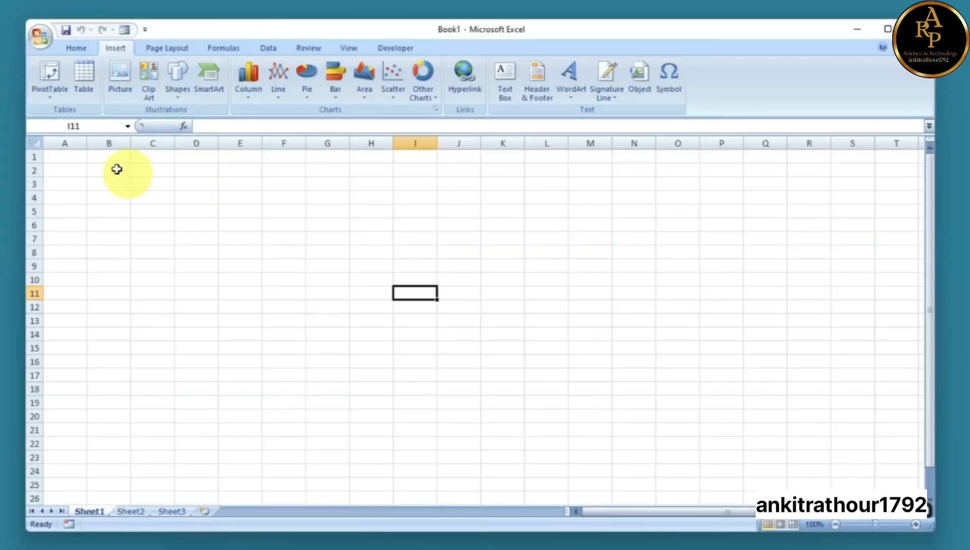
{"action": "left_click_drag", "start_coordinate": [194, 309], "coordinate": [969, 549]}
{"action": "left_click_drag", "start_coordinate": [778, 436], "coordinate": [810, 457]}
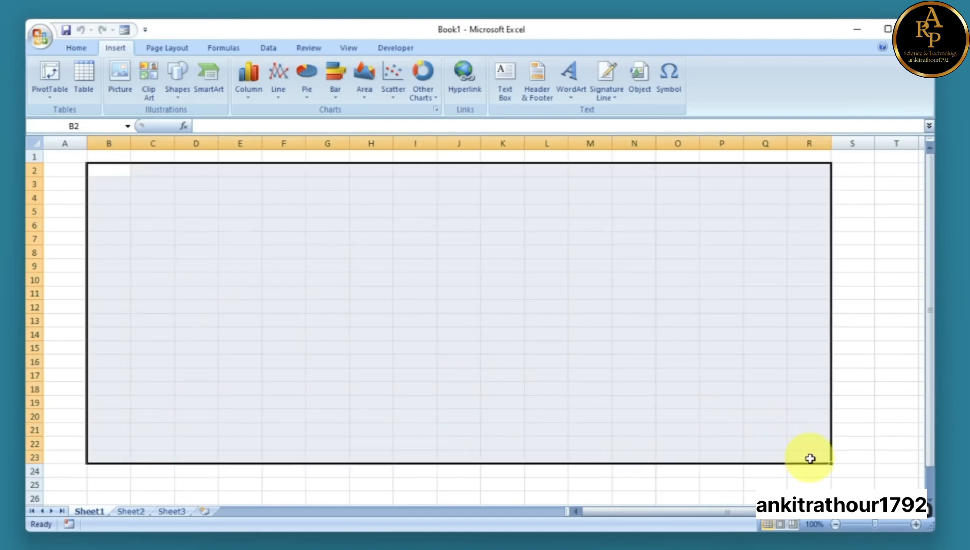
{"action": "left_click", "coordinate": [368, 238]}
{"action": "left_click", "coordinate": [314, 224]}
{"action": "left_click", "coordinate": [246, 209]}
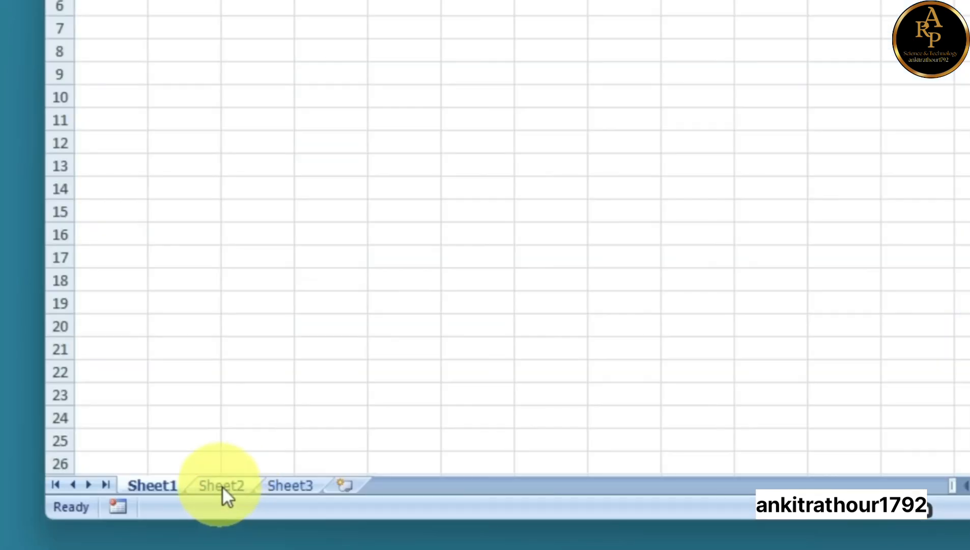
Switch through Sheet2 and Sheet3, then insert two new worksheets, Sheet4 and Sheet5
{"action": "left_click", "coordinate": [132, 511]}
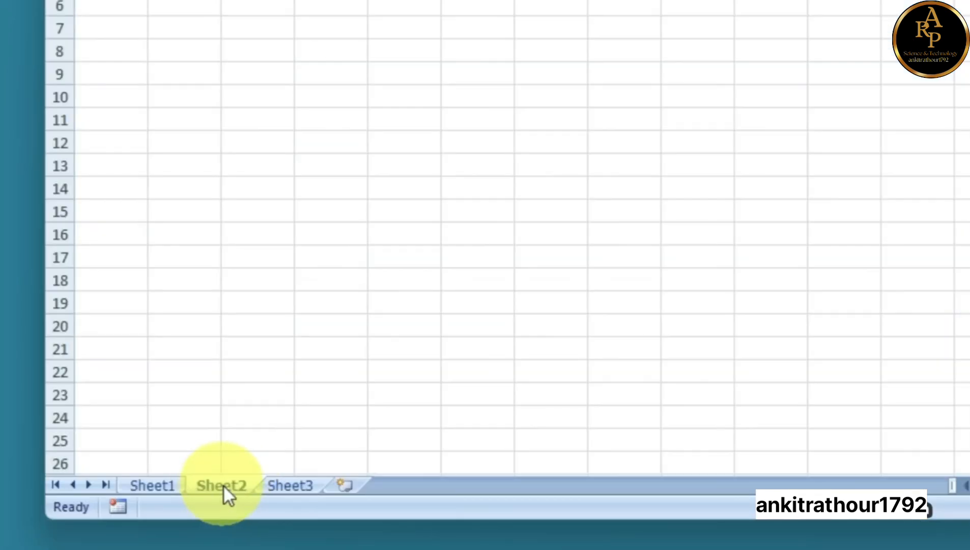
{"action": "left_click", "coordinate": [295, 488]}
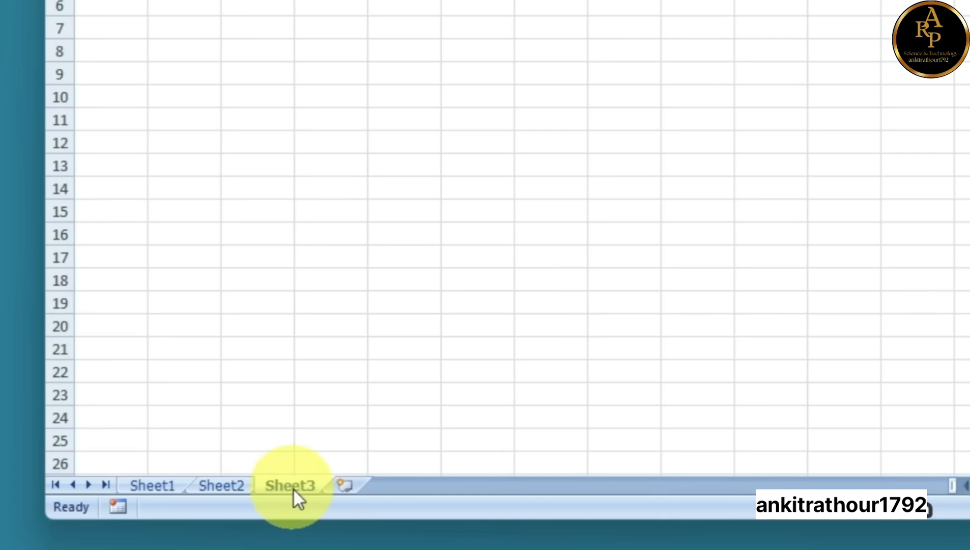
{"action": "left_click", "coordinate": [347, 488]}
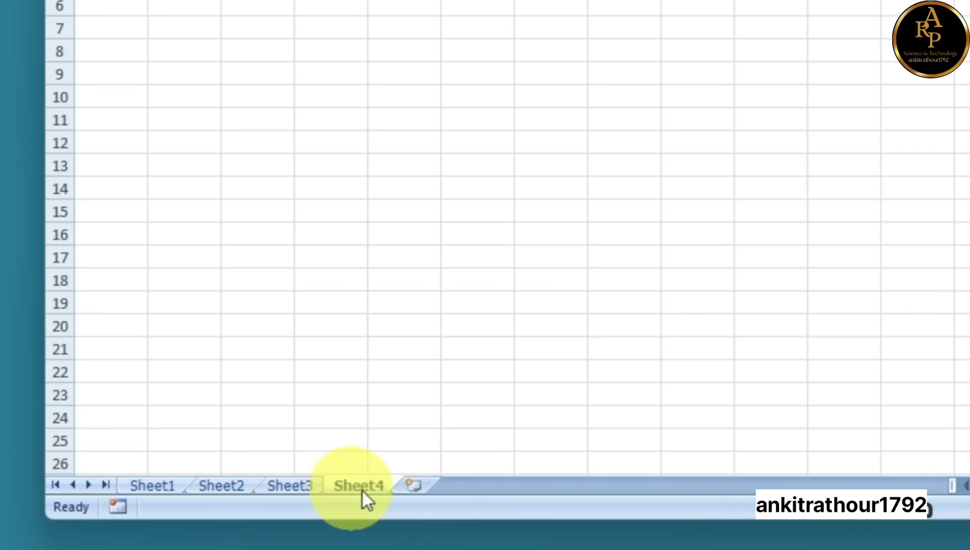
{"action": "left_click", "coordinate": [418, 486]}
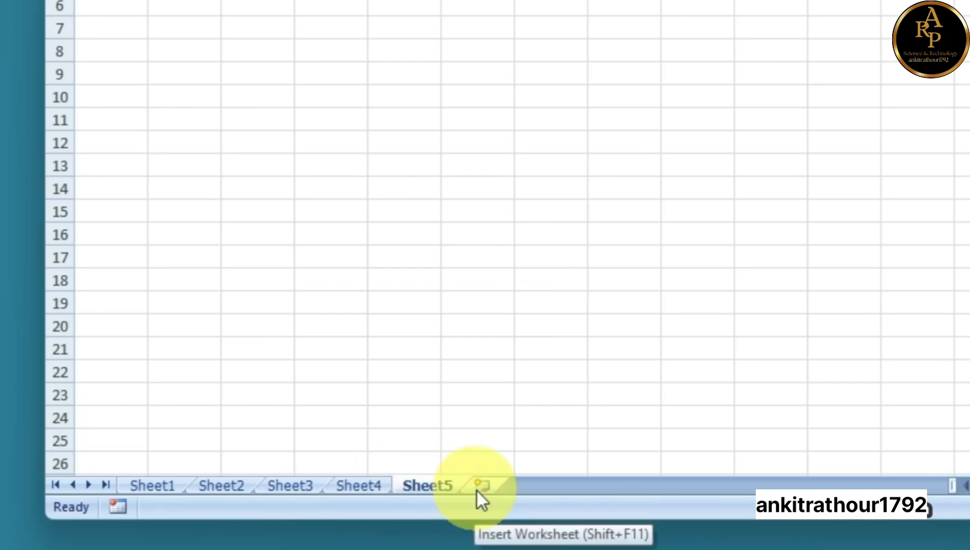
Delete Sheet5 and Sheet4, leaving Sheet1–Sheet3
{"action": "right_click", "coordinate": [428, 490]}
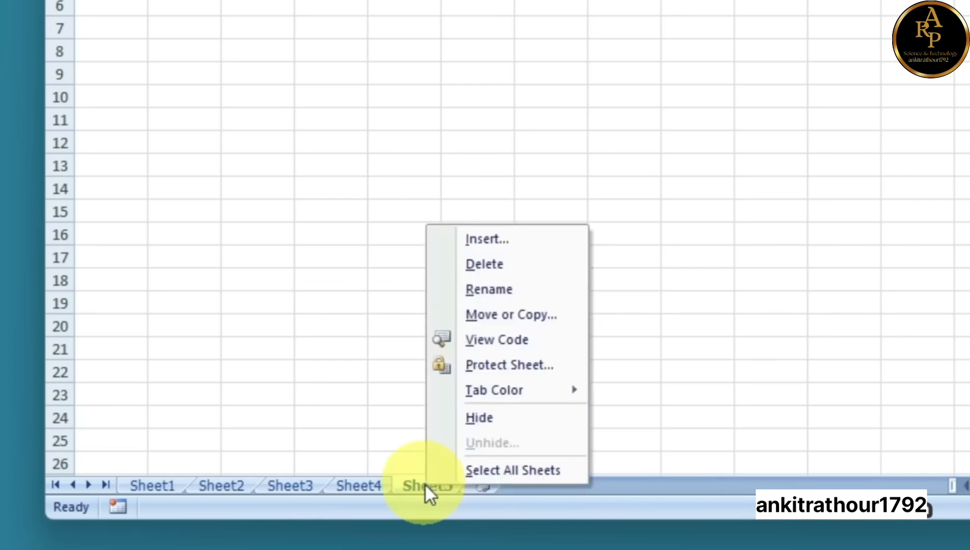
{"action": "left_click", "coordinate": [487, 265]}
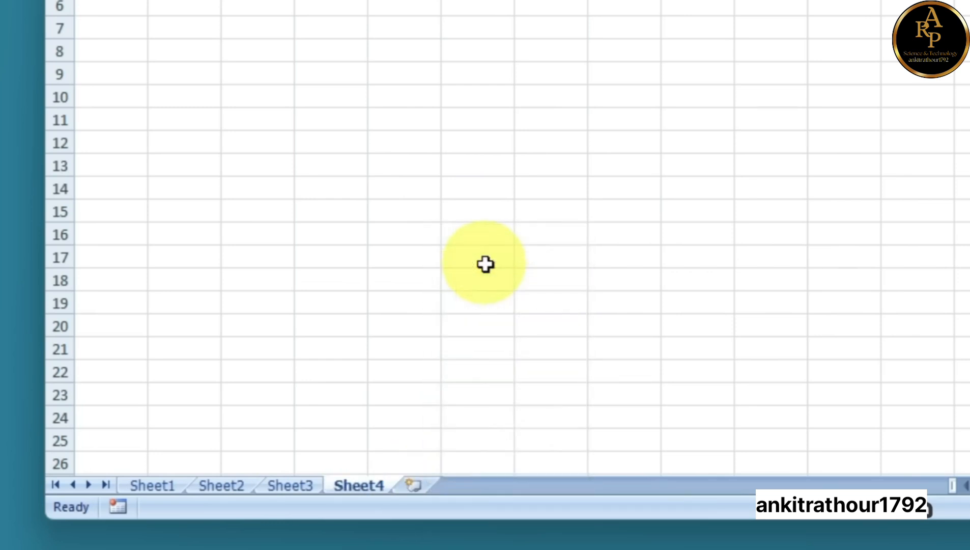
{"action": "right_click", "coordinate": [357, 484]}
{"action": "left_click", "coordinate": [417, 260]}
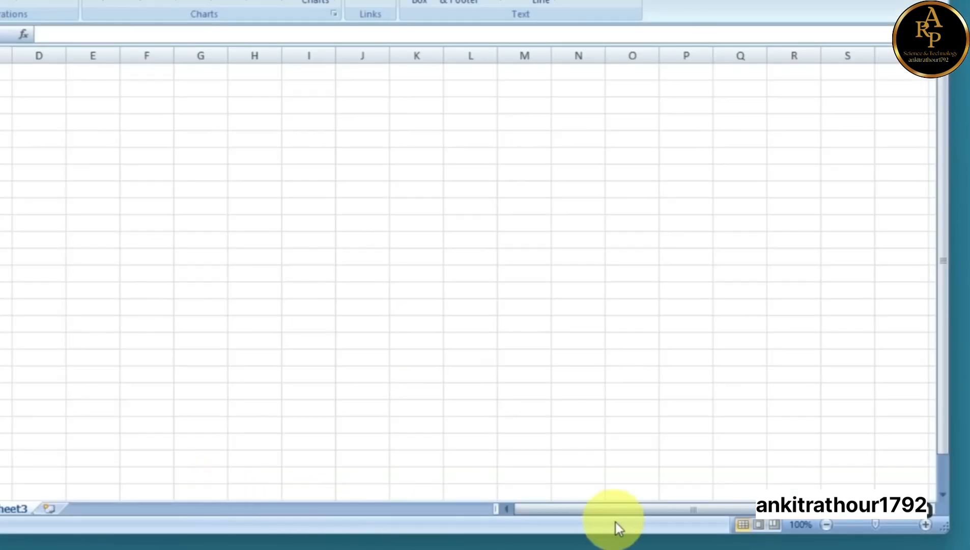
{"action": "left_click_drag", "start_coordinate": [616, 510], "coordinate": [705, 514]}
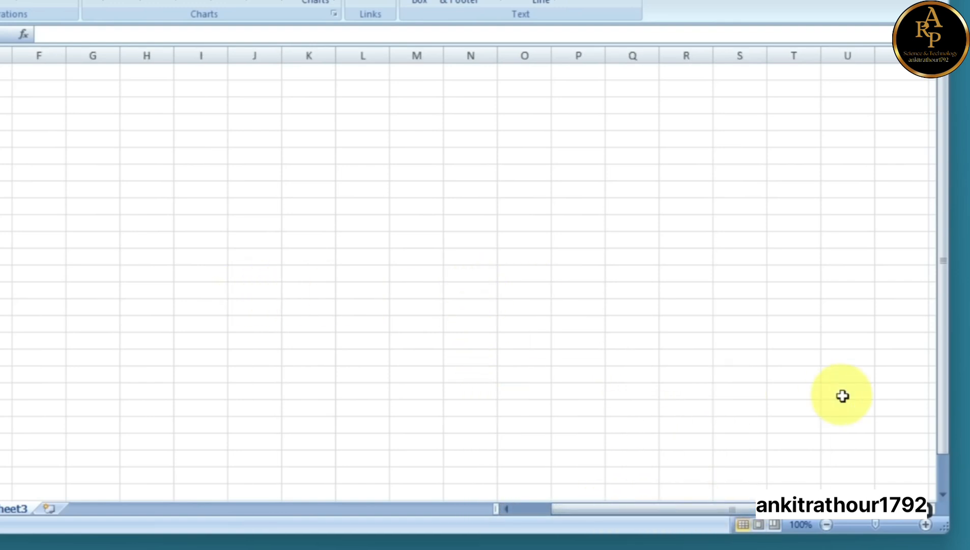
{"action": "left_click", "coordinate": [911, 338]}
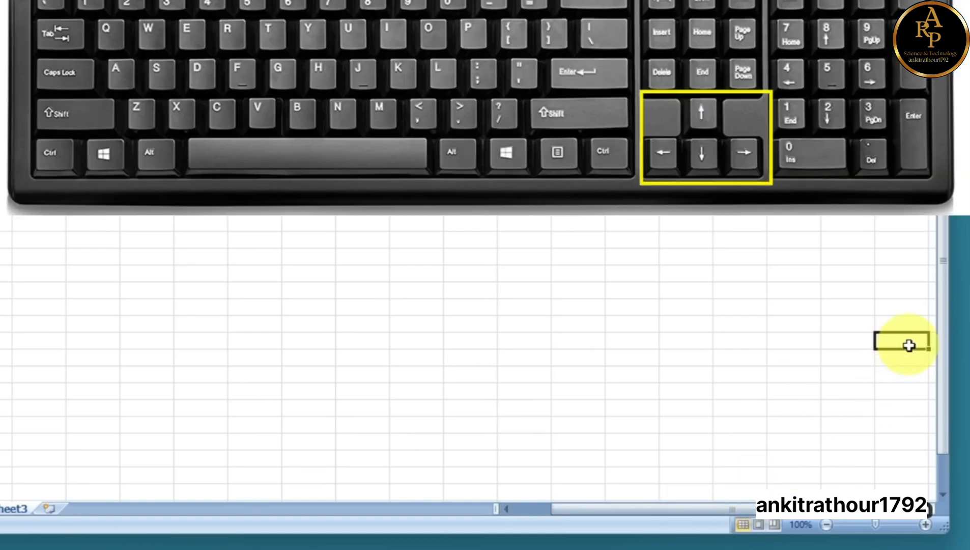
{"action": "key", "text": "Right"}
{"action": "key", "text": "Right"}
{"action": "key", "text": "Right"}
{"action": "key", "text": "Right"}
{"action": "key", "text": "Right"}
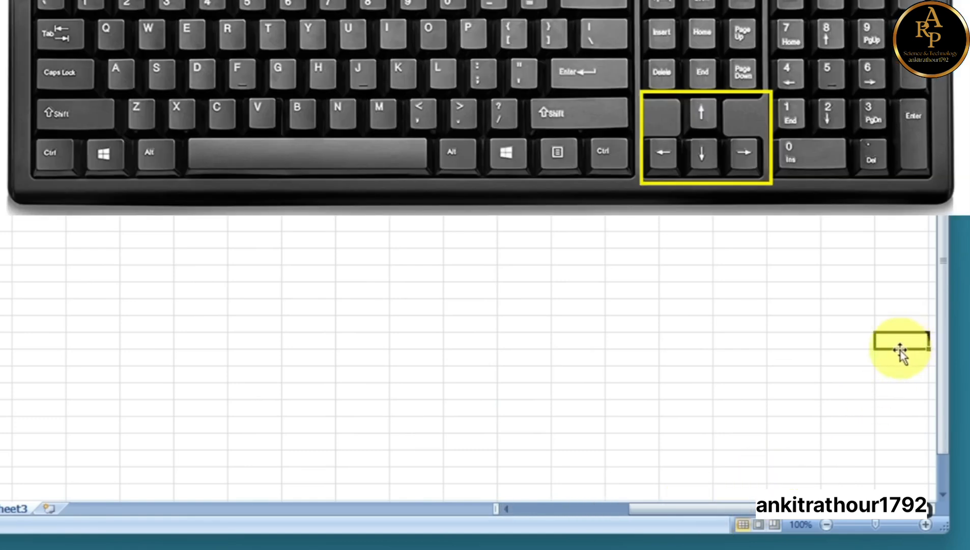
{"action": "left_click_drag", "start_coordinate": [813, 510], "coordinate": [849, 503]}
{"action": "left_click_drag", "start_coordinate": [941, 393], "coordinate": [948, 288]}
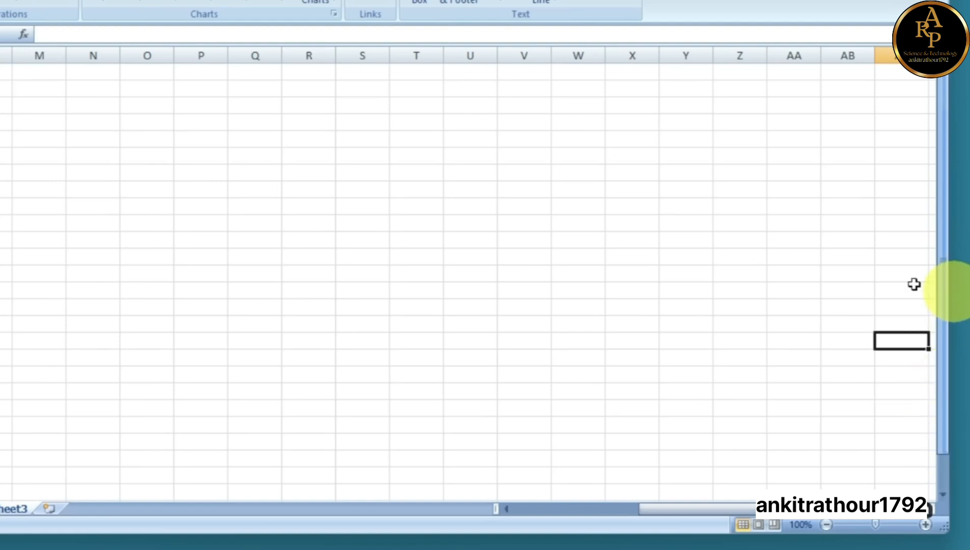
{"action": "left_click_drag", "start_coordinate": [948, 335], "coordinate": [948, 369]}
{"action": "left_click_drag", "start_coordinate": [800, 505], "coordinate": [641, 518]}
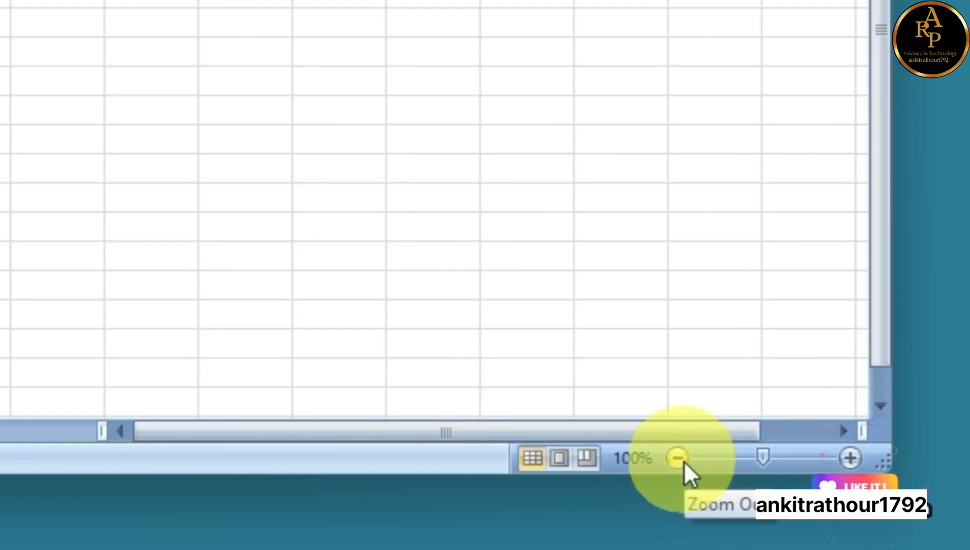
Zoom the Sheet3 view in and out, ending at 160% with the zoom slider
{"action": "left_click", "coordinate": [850, 457]}
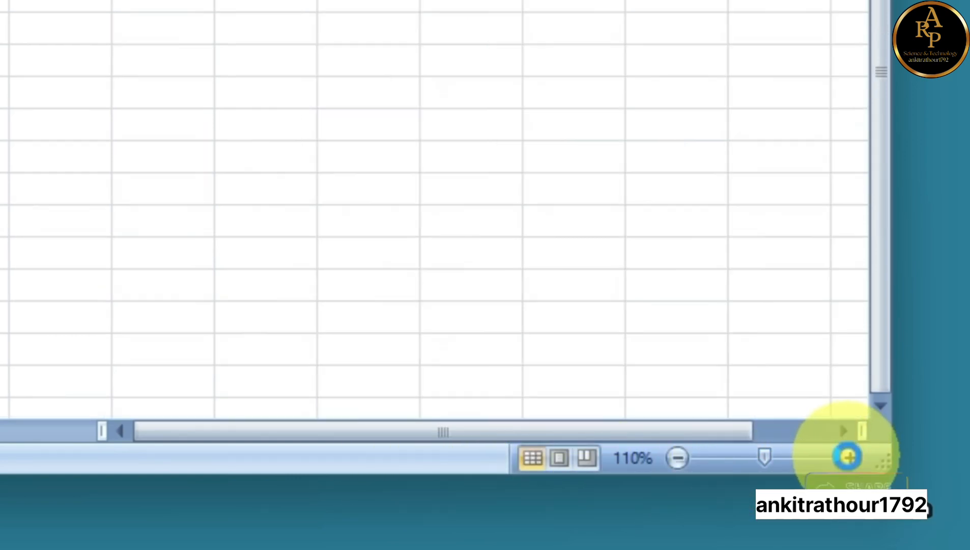
{"action": "left_click", "coordinate": [850, 457]}
{"action": "left_click", "coordinate": [850, 458]}
{"action": "left_click", "coordinate": [850, 457]}
{"action": "left_click", "coordinate": [850, 458]}
{"action": "left_click", "coordinate": [678, 458]}
{"action": "left_click", "coordinate": [678, 458]}
{"action": "left_click", "coordinate": [678, 459]}
{"action": "left_click", "coordinate": [677, 458]}
{"action": "left_click", "coordinate": [678, 458]}
{"action": "left_click", "coordinate": [677, 458]}
{"action": "left_click", "coordinate": [677, 458]}
{"action": "left_click_drag", "start_coordinate": [756, 457], "coordinate": [789, 472]}
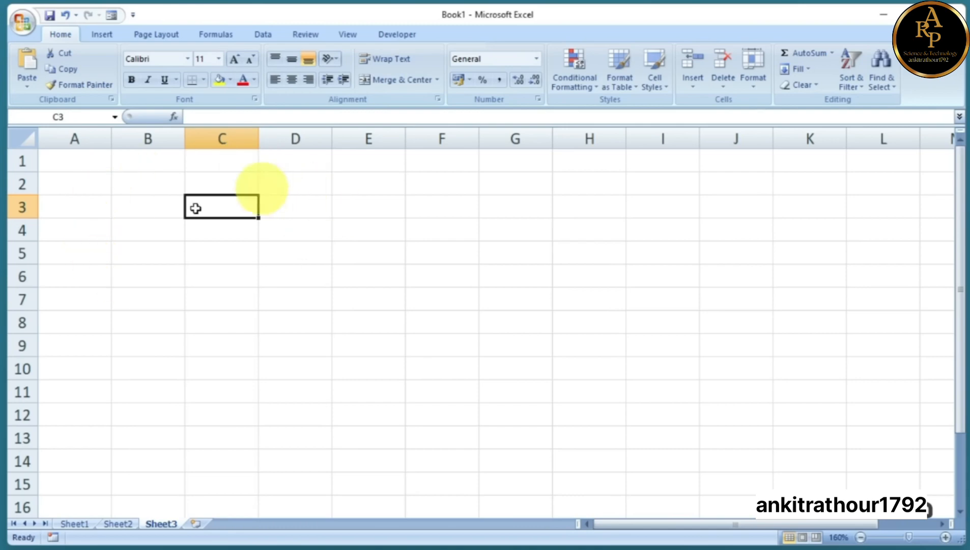
Practise selecting cell D4, columns A–B, rows 1–3, and finally cell A1
{"action": "left_click", "coordinate": [299, 238]}
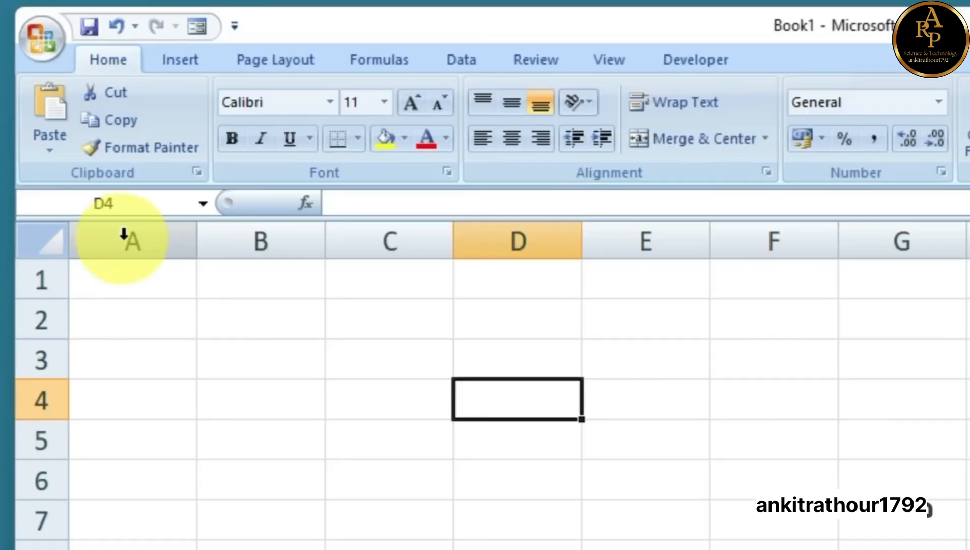
{"action": "left_click_drag", "start_coordinate": [70, 134], "coordinate": [113, 152]}
{"action": "left_click_drag", "start_coordinate": [48, 270], "coordinate": [43, 357]}
{"action": "left_click", "coordinate": [110, 275]}
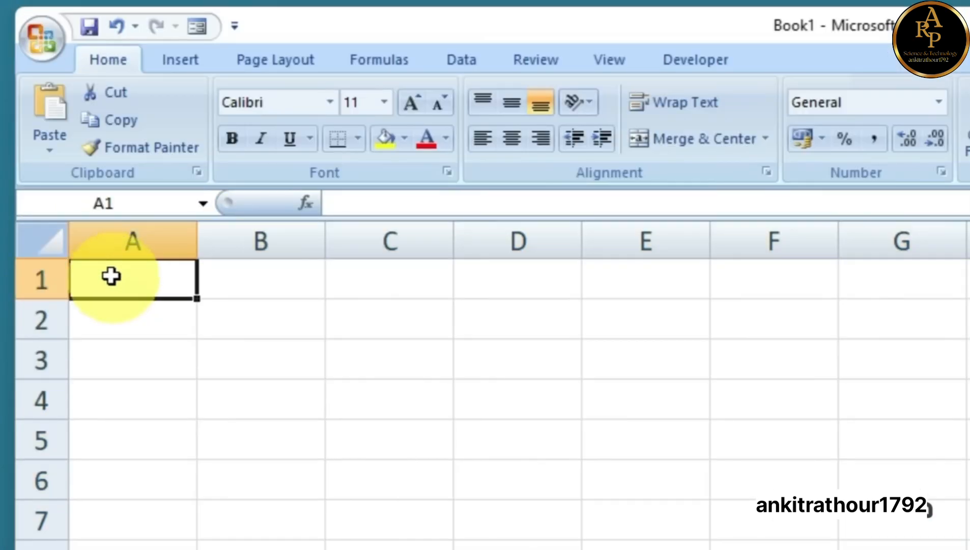
{"action": "left_click", "coordinate": [41, 241]}
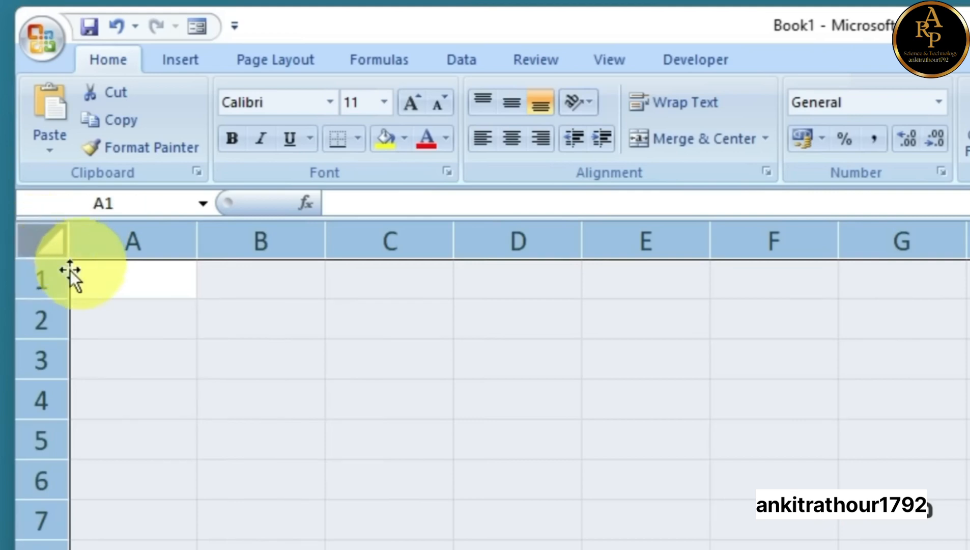
{"action": "left_click", "coordinate": [106, 281]}
{"action": "left_click", "coordinate": [48, 245]}
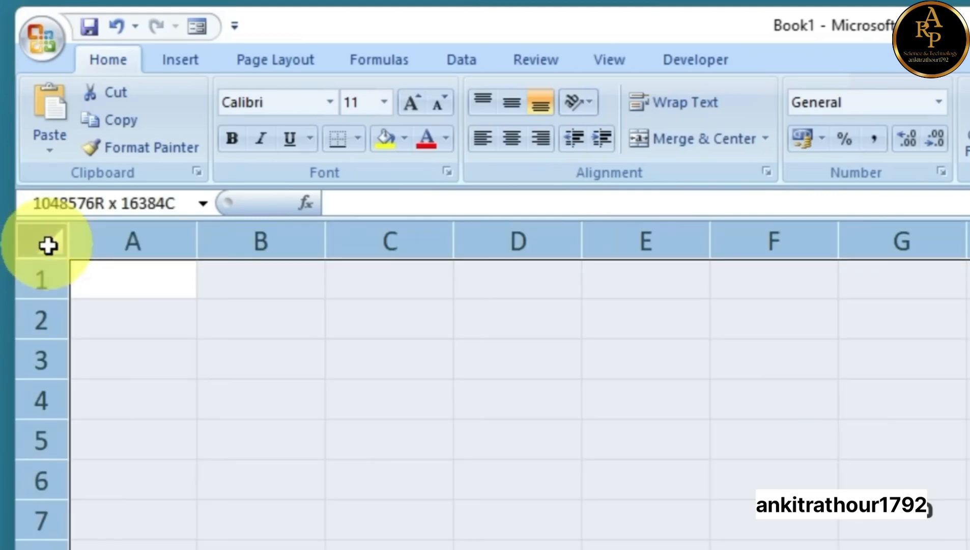
{"action": "left_click", "coordinate": [48, 245]}
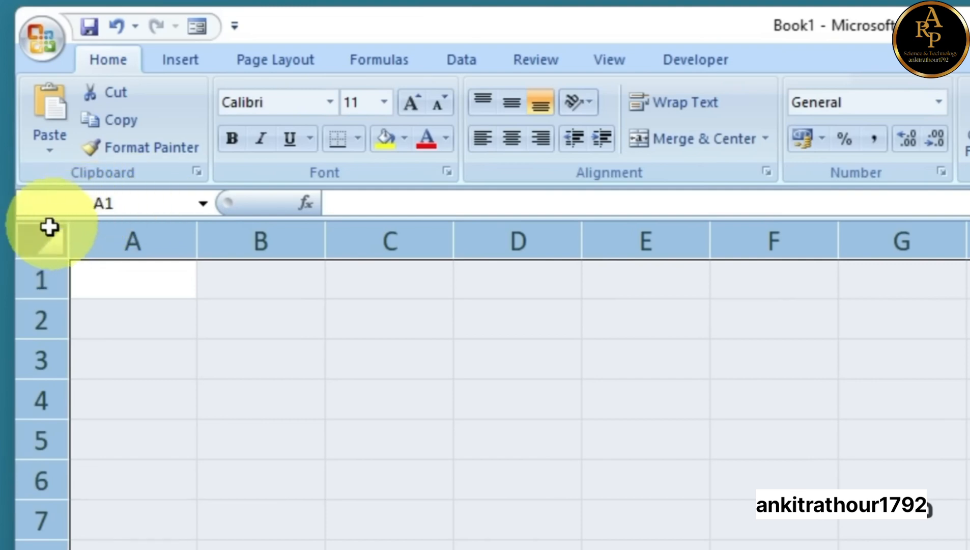
{"action": "left_click", "coordinate": [49, 242]}
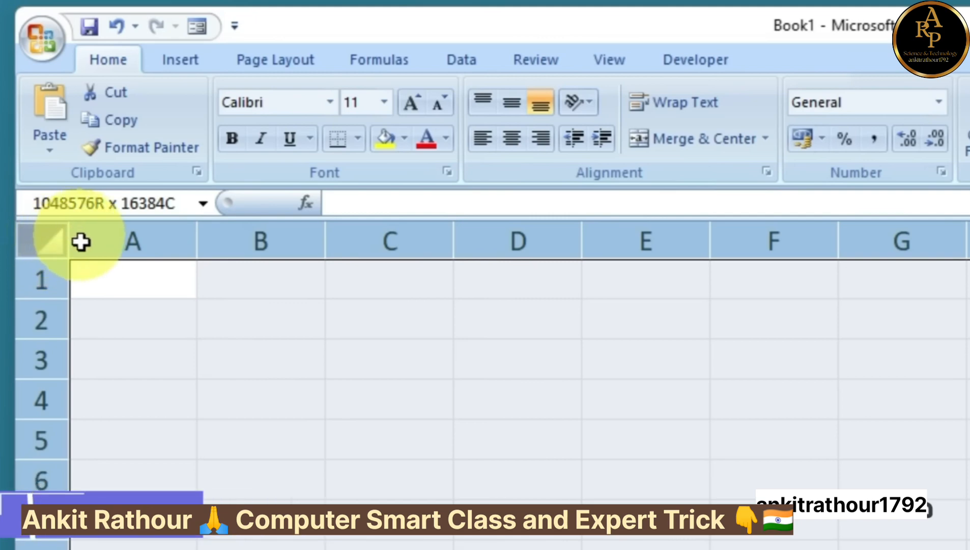
{"action": "left_click", "coordinate": [49, 244]}
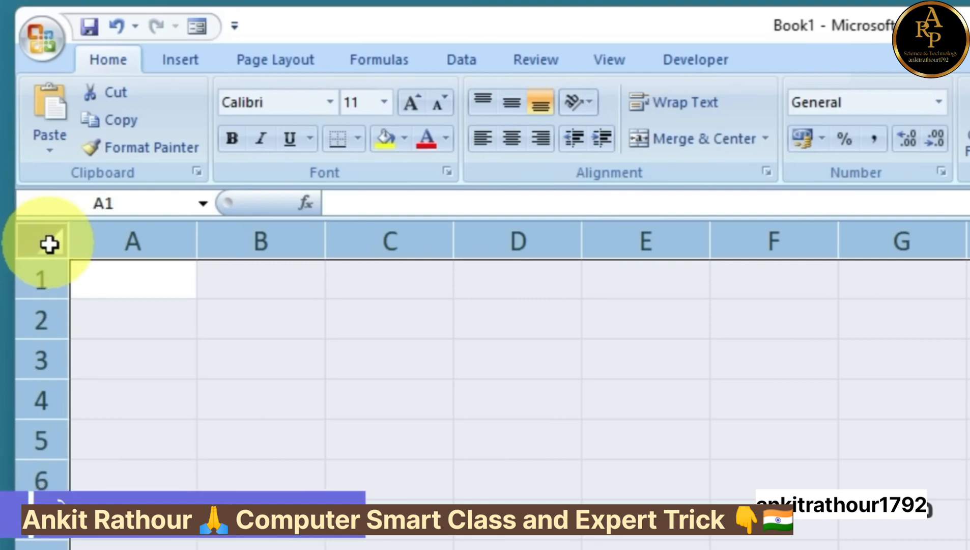
{"action": "left_click", "coordinate": [49, 245]}
{"action": "left_click", "coordinate": [643, 441]}
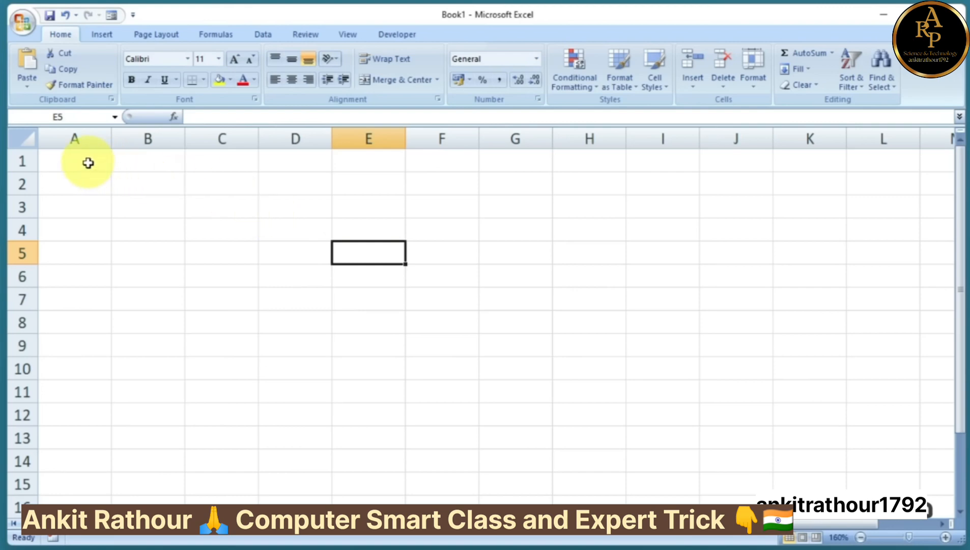
{"action": "left_click", "coordinate": [84, 161]}
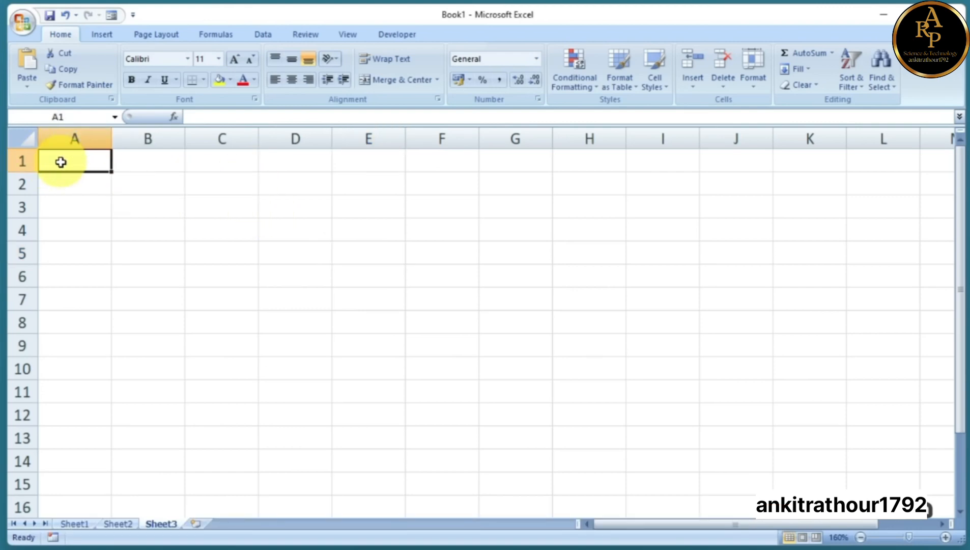
{"action": "left_click", "coordinate": [71, 138]}
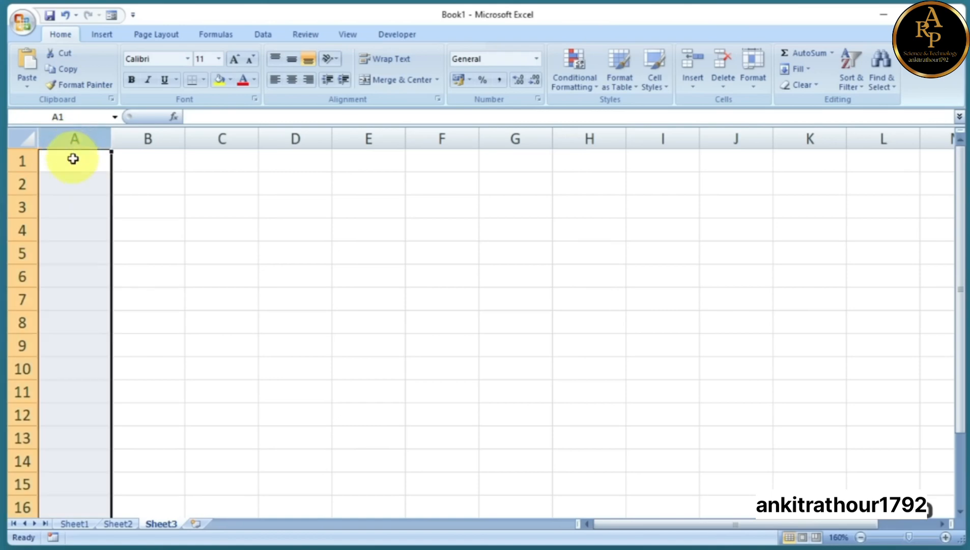
{"action": "left_click", "coordinate": [71, 158]}
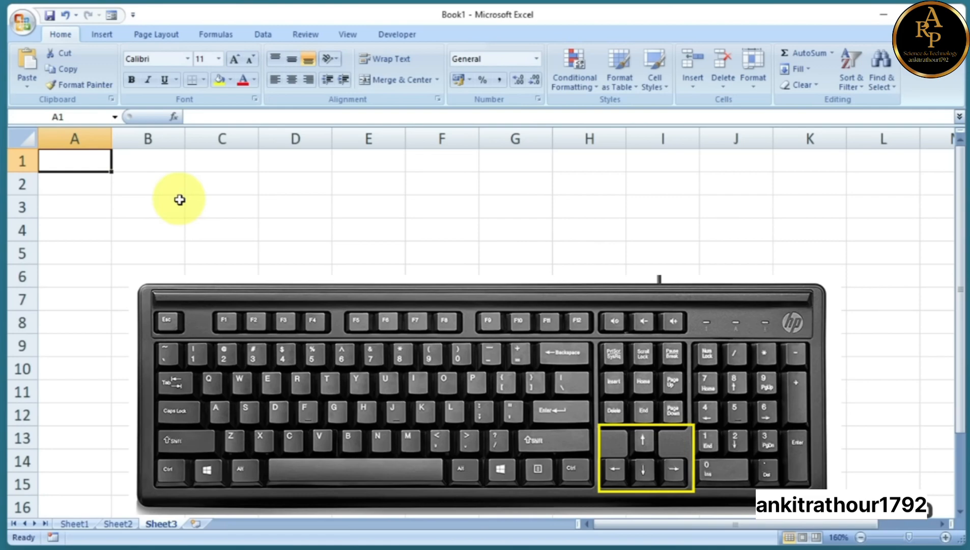
{"action": "key", "text": "Right"}
{"action": "key", "text": "Right"}
{"action": "key", "text": "Right"}
{"action": "key", "text": "Right"}
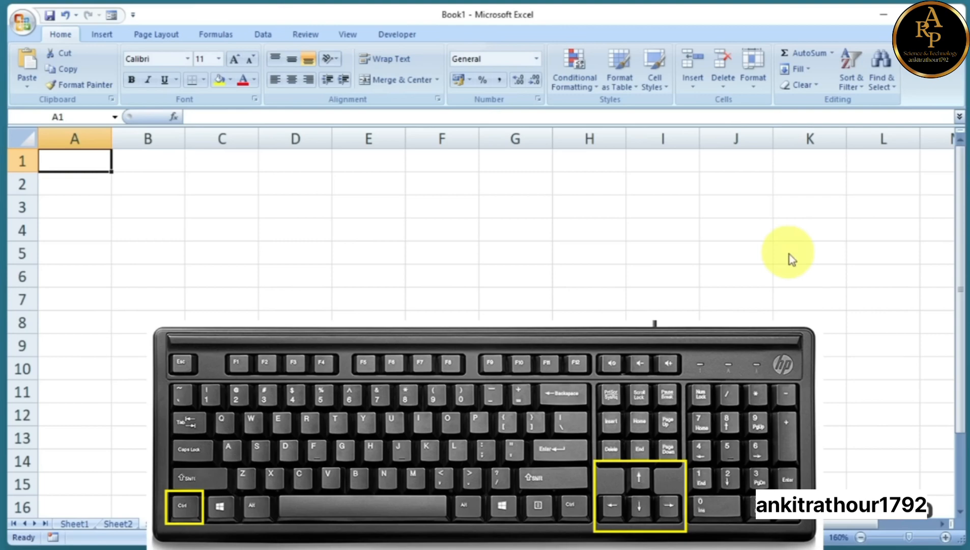
{"action": "key", "text": "ctrl+Right"}
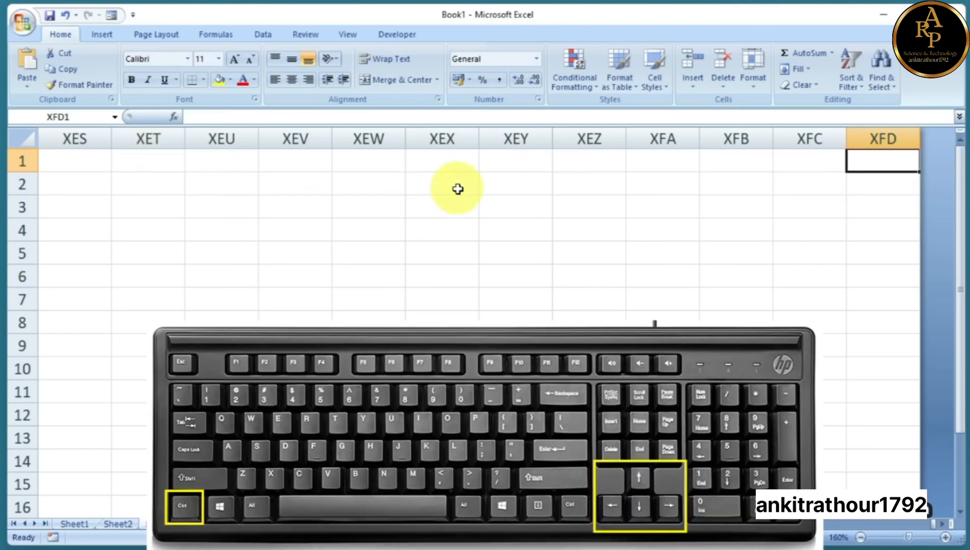
{"action": "key", "text": "ctrl+Left"}
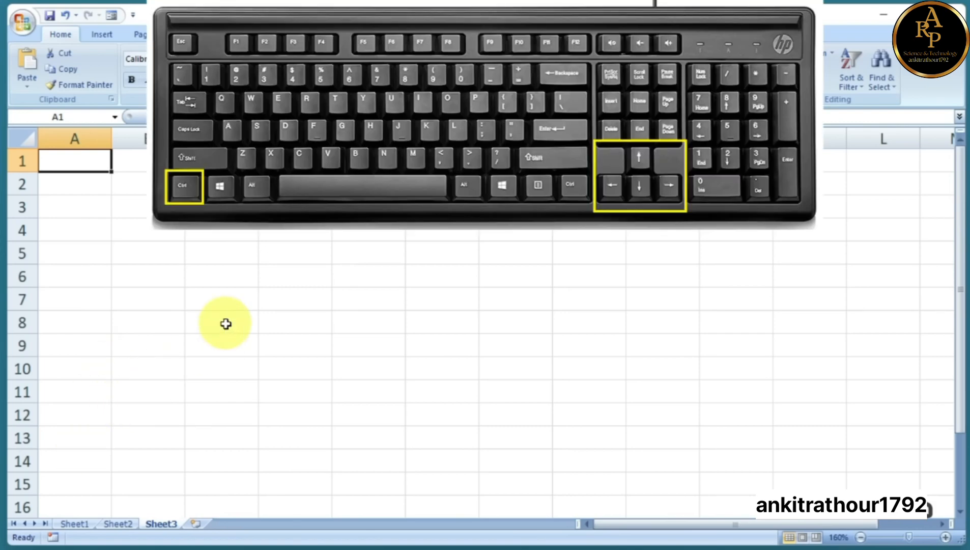
{"action": "key", "text": "ctrl+Down"}
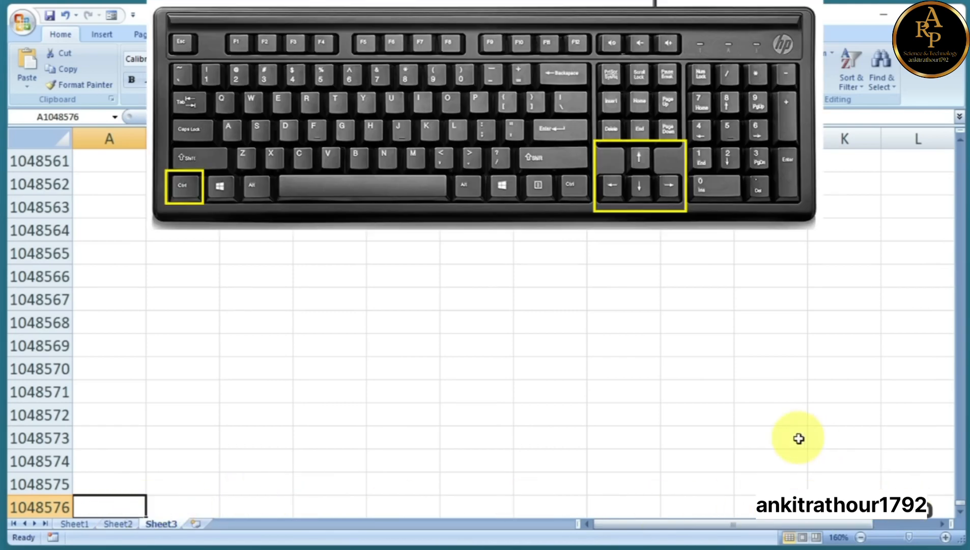
{"action": "key", "text": "ctrl+Right"}
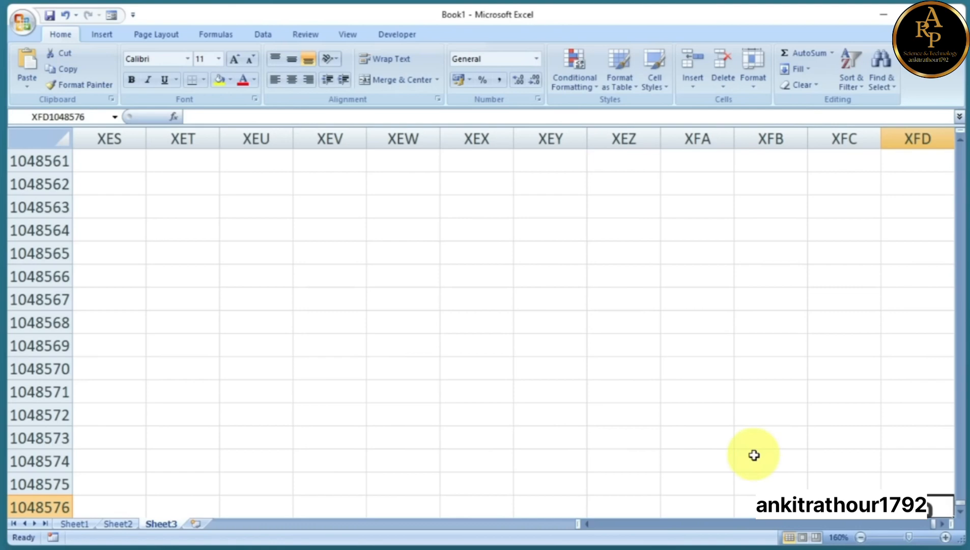
{"action": "key", "text": "ctrl+Up"}
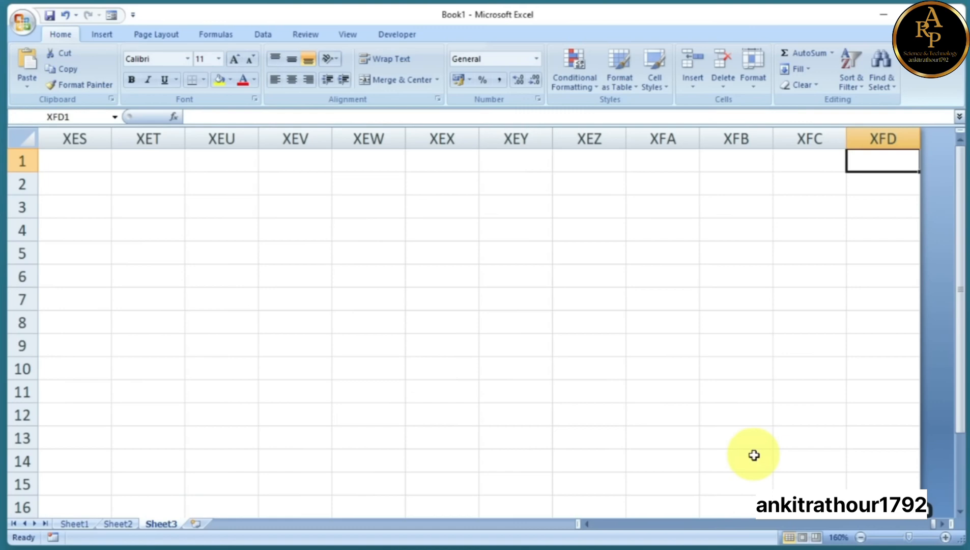
{"action": "key", "text": "ctrl+Left"}
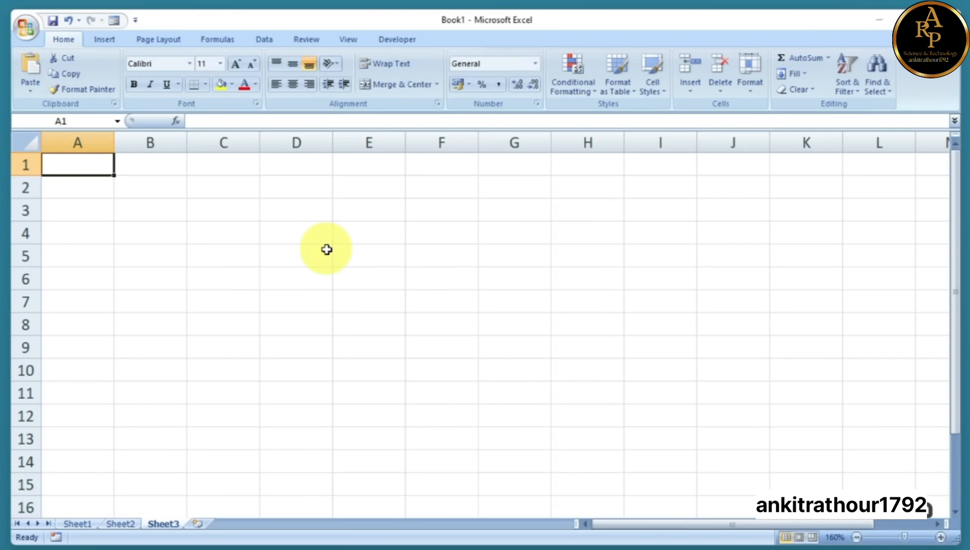
{"action": "left_click", "coordinate": [297, 234]}
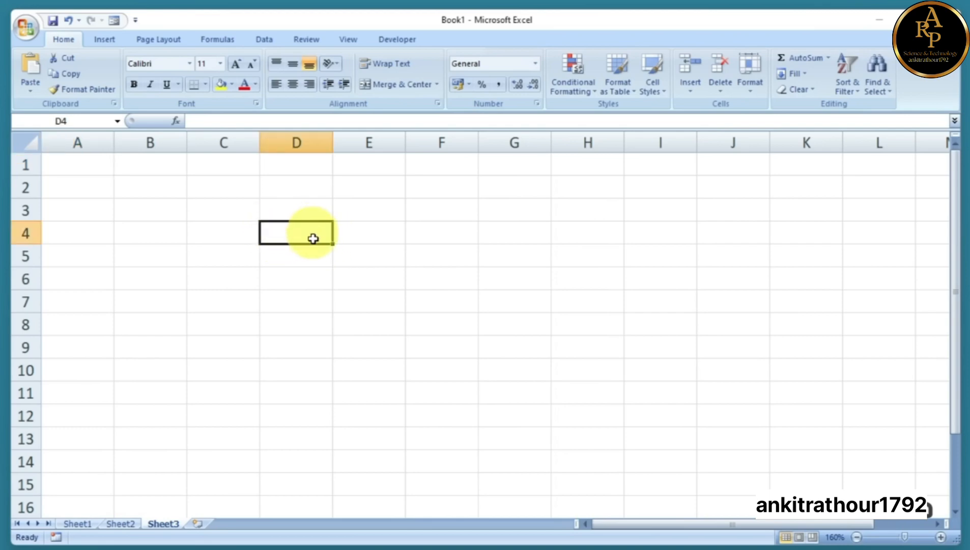
{"action": "key", "text": "ctrl+Home"}
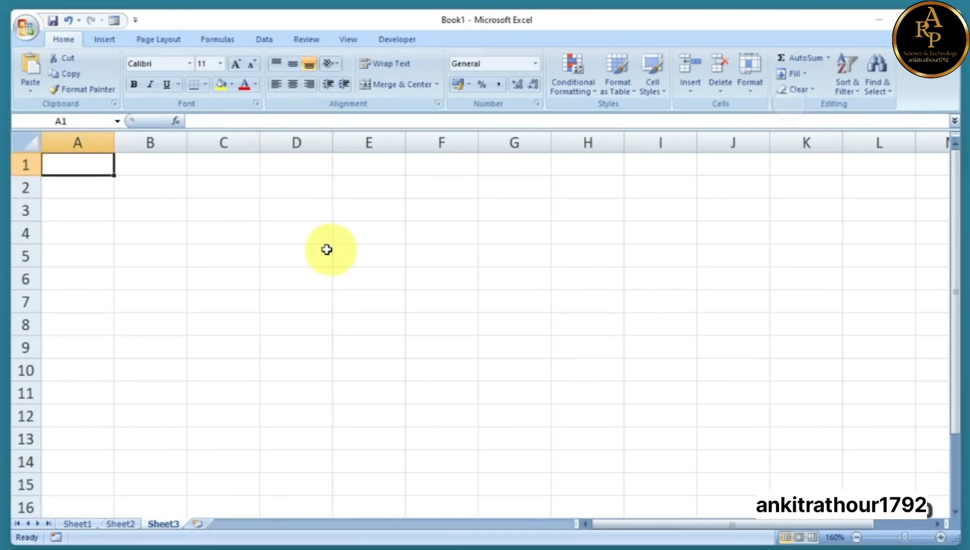
{"action": "left_click", "coordinate": [297, 234]}
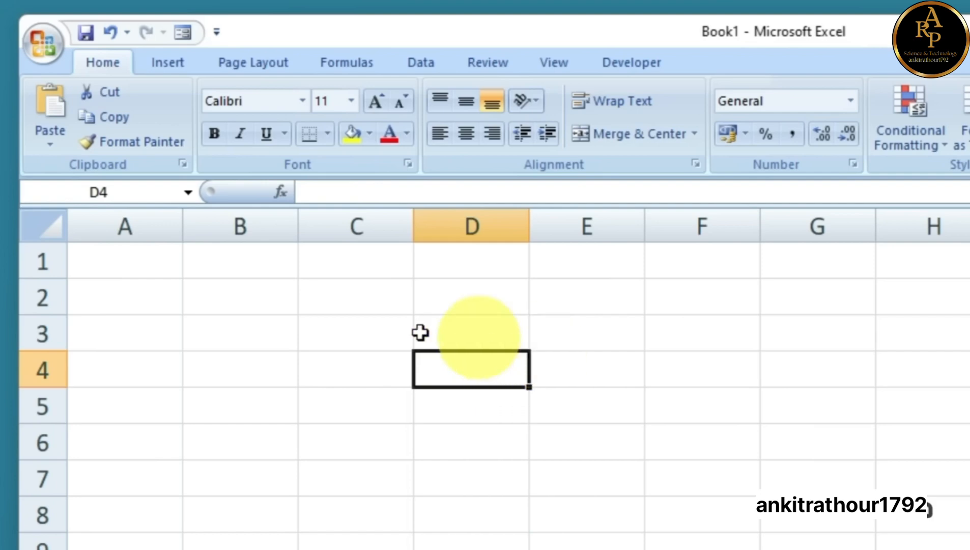
{"action": "left_click", "coordinate": [350, 336]}
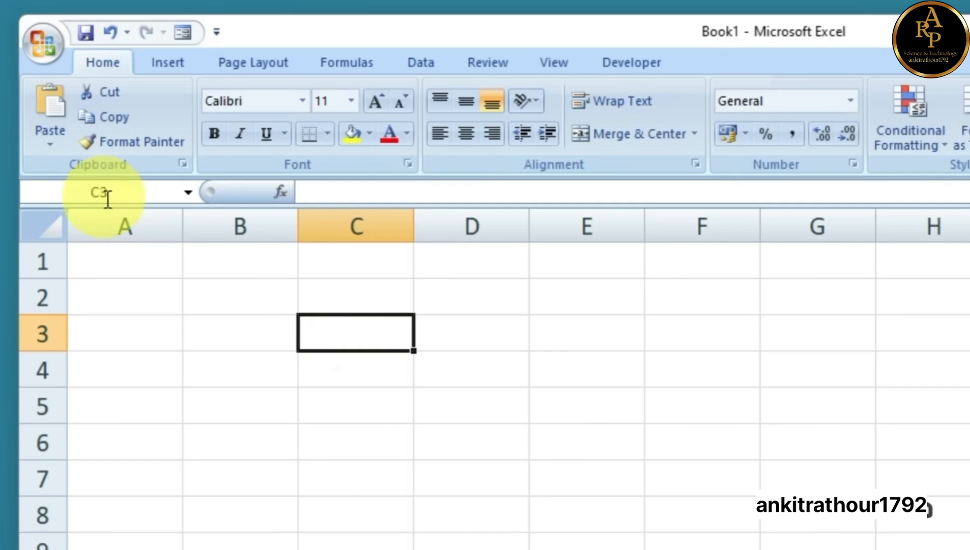
{"action": "left_click", "coordinate": [582, 338]}
{"action": "left_click", "coordinate": [489, 337]}
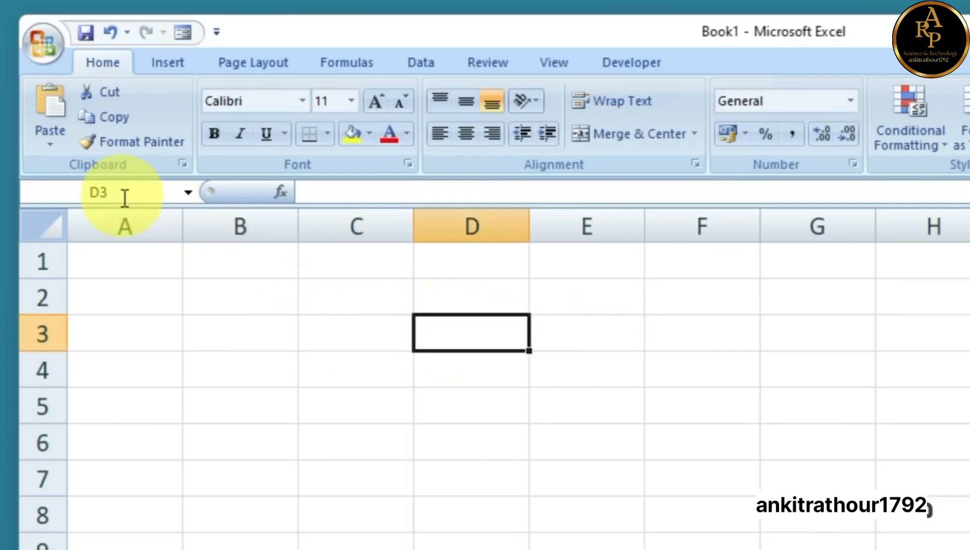
{"action": "left_click", "coordinate": [272, 341]}
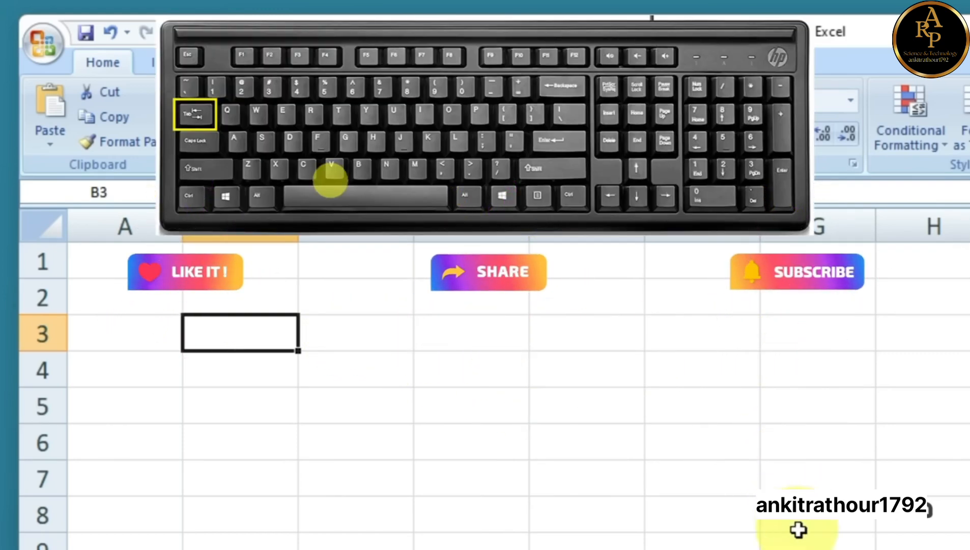
{"action": "key", "text": "Tab"}
{"action": "key", "text": "Tab"}
{"action": "key", "text": "Tab"}
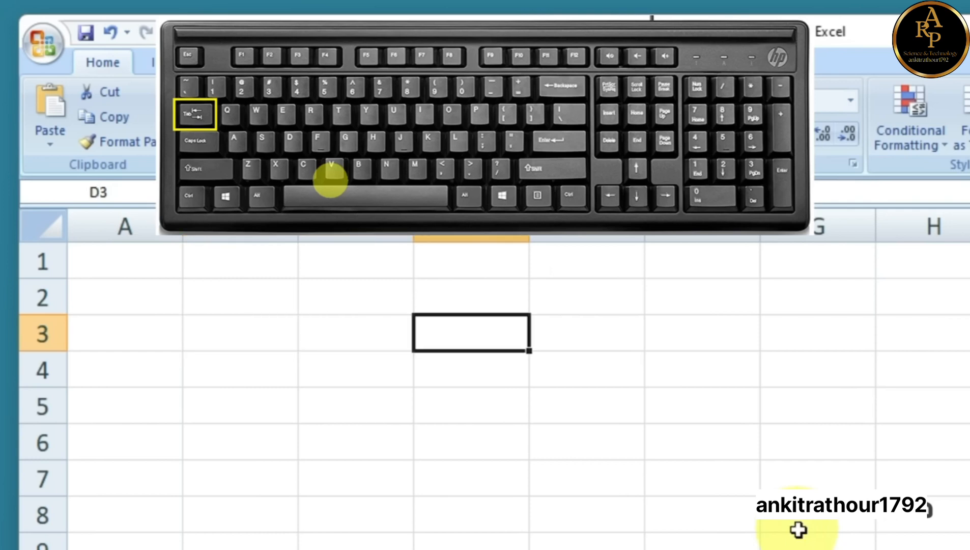
{"action": "key", "text": "Tab"}
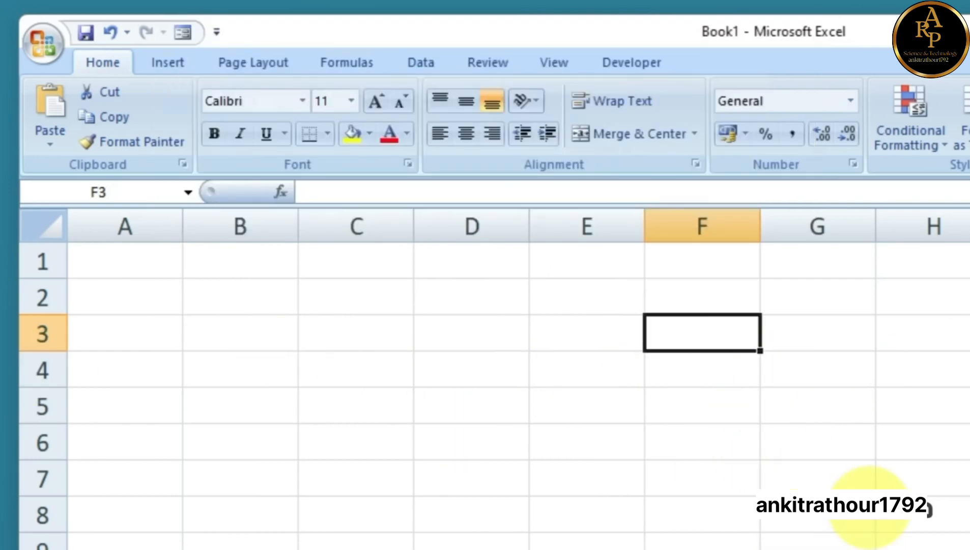
{"action": "key", "text": "shift+Tab"}
{"action": "key", "text": "shift+Tab"}
{"action": "key", "text": "shift+Tab"}
{"action": "key", "text": "shift+Tab"}
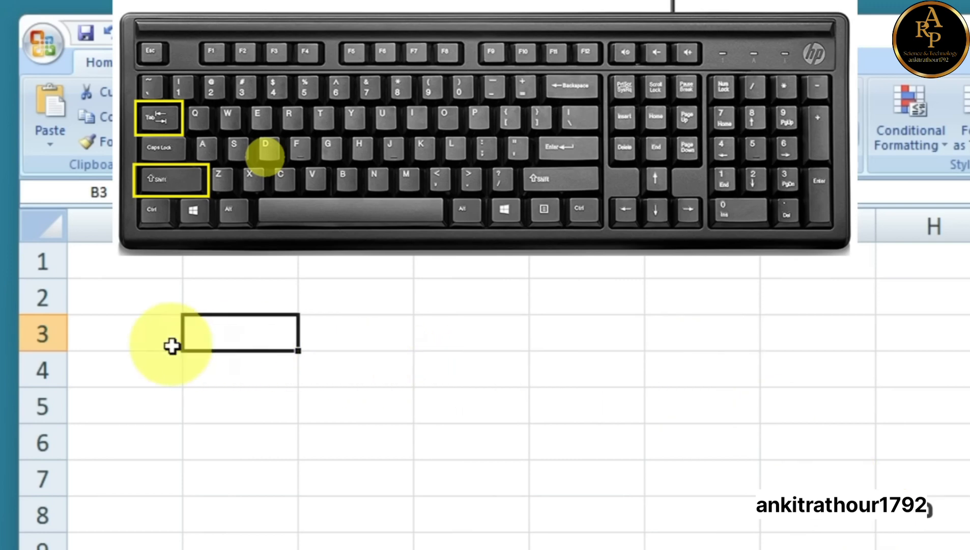
{"action": "key", "text": "Tab"}
{"action": "key", "text": "Tab"}
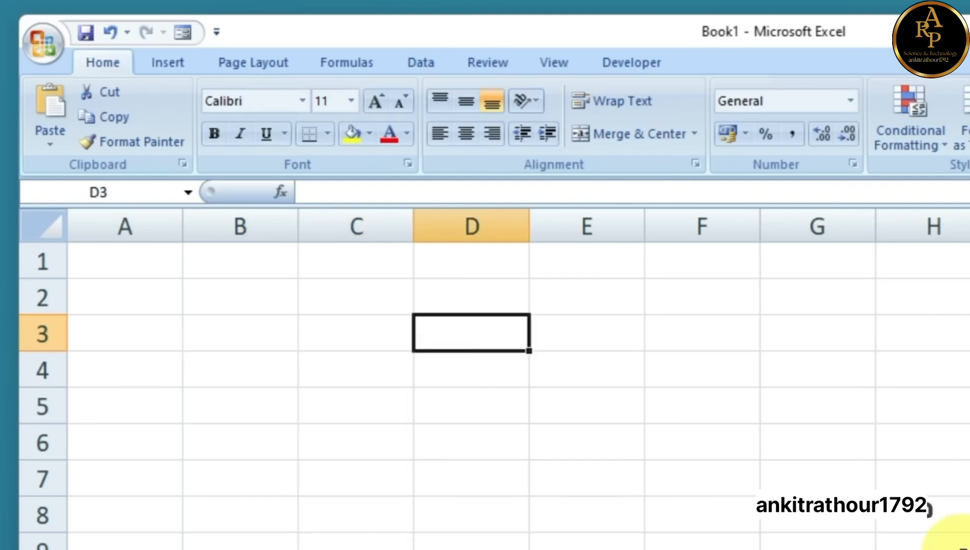
{"action": "key", "text": "Tab"}
{"action": "key", "text": "Tab"}
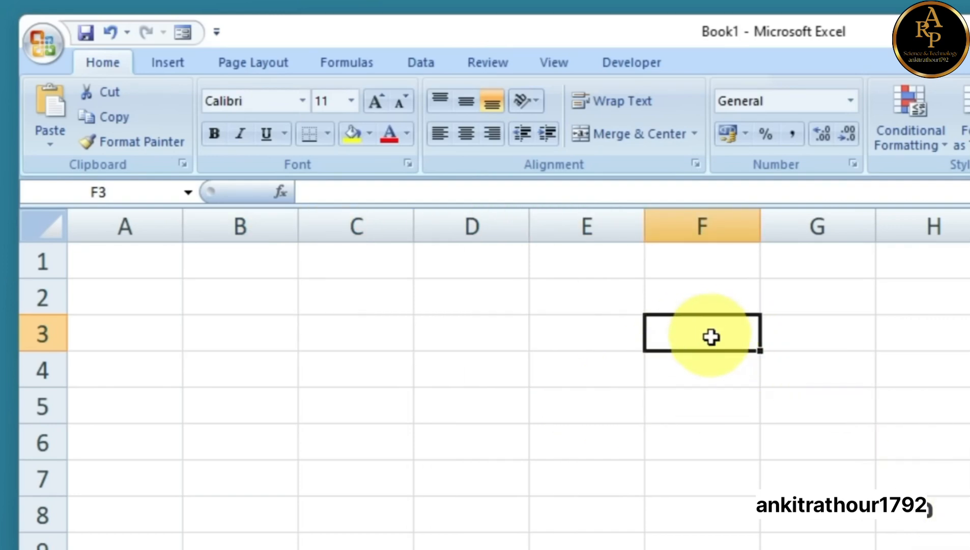
{"action": "key", "text": "Tab"}
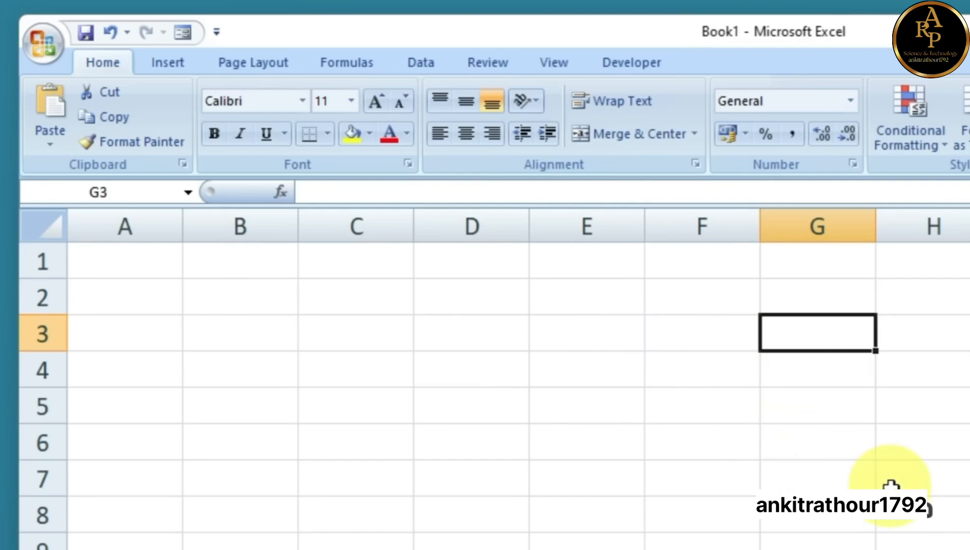
{"action": "key", "text": "Left"}
{"action": "key", "text": "Left"}
{"action": "key", "text": "Left"}
{"action": "key", "text": "Left"}
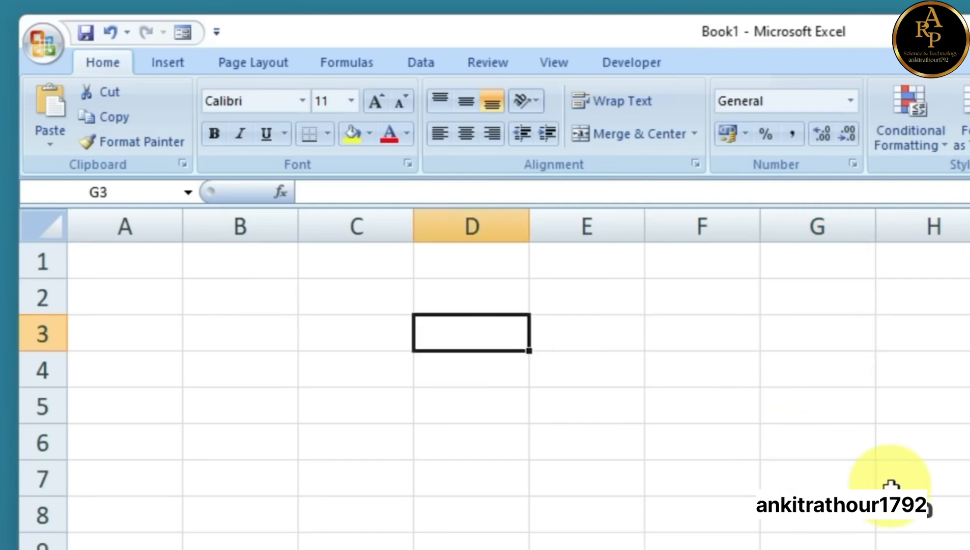
{"action": "key", "text": "Left"}
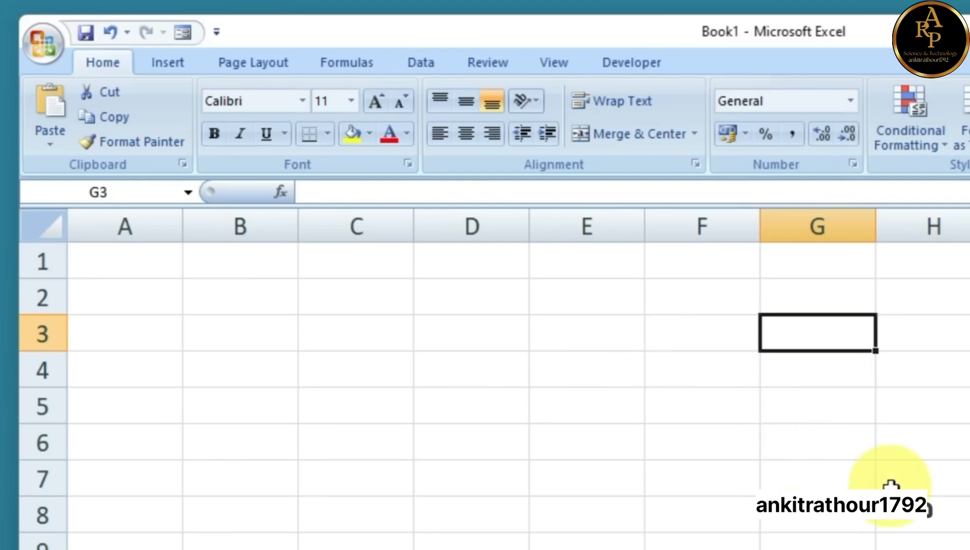
{"action": "key", "text": "Left"}
{"action": "key", "text": "Left"}
{"action": "key", "text": "Left"}
{"action": "key", "text": "Left"}
{"action": "key", "text": "Left"}
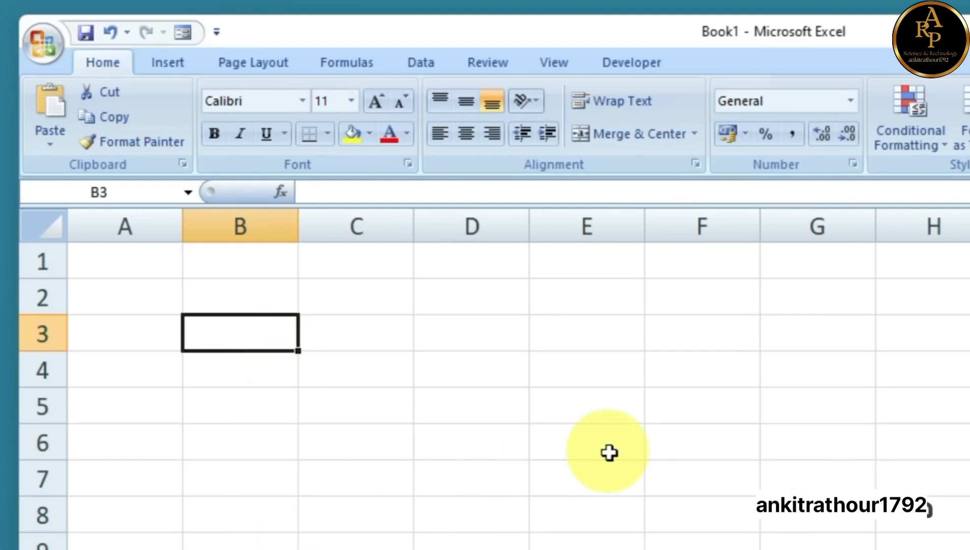
{"action": "key", "text": "Down"}
{"action": "key", "text": "Down"}
{"action": "key", "text": "Down"}
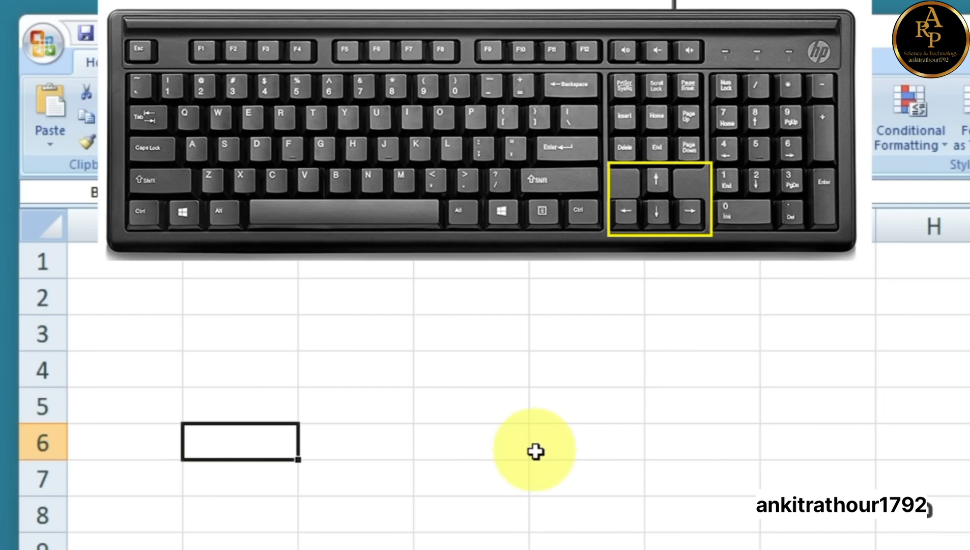
{"action": "key", "text": "Right"}
{"action": "key", "text": "Right"}
{"action": "key", "text": "Right"}
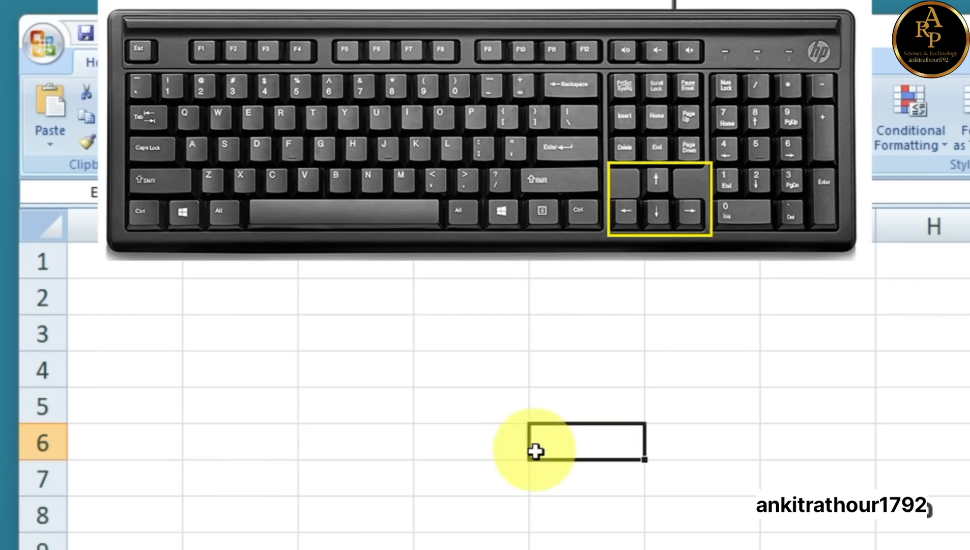
{"action": "key", "text": "Right"}
{"action": "key", "text": "Right"}
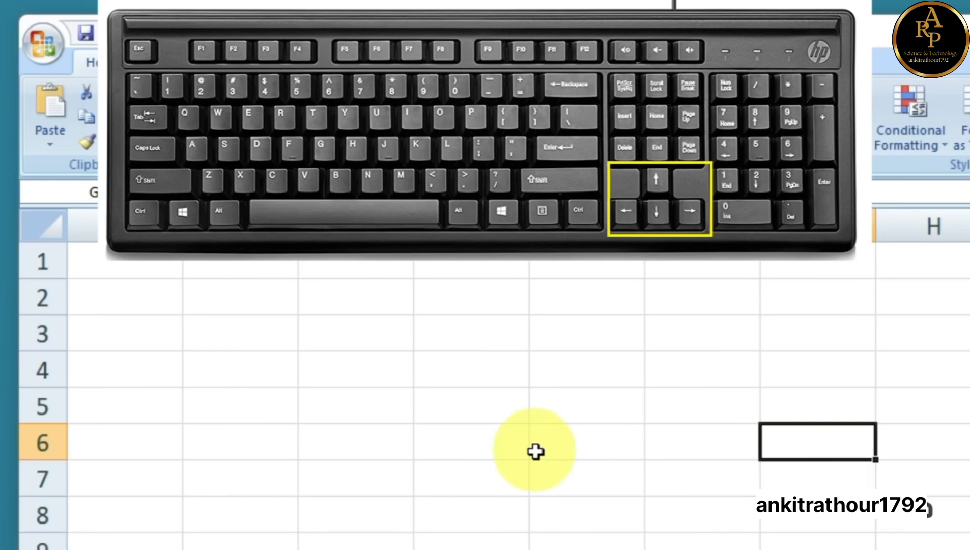
{"action": "key", "text": "Up"}
{"action": "key", "text": "Up"}
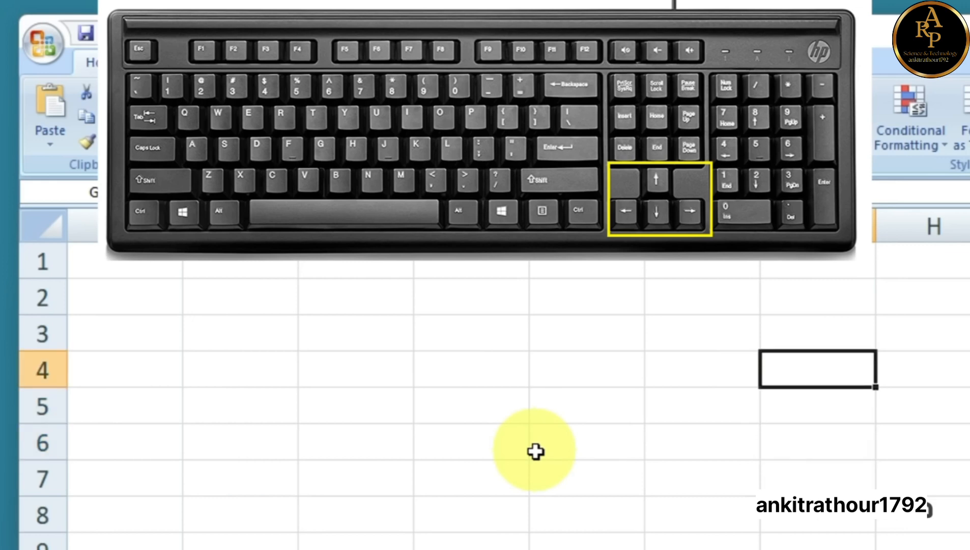
{"action": "key", "text": "Down"}
{"action": "key", "text": "Down"}
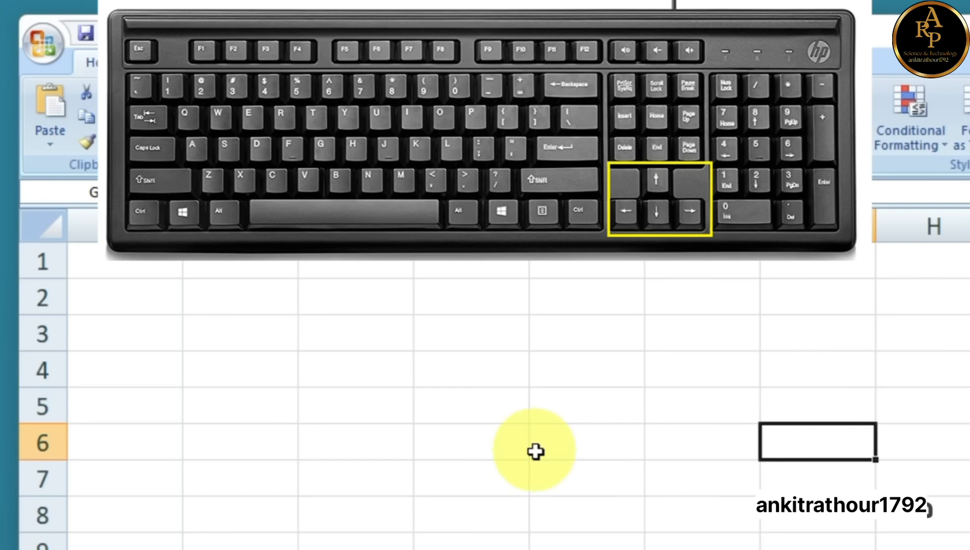
{"action": "key", "text": "Left"}
{"action": "key", "text": "Left"}
{"action": "key", "text": "Left"}
{"action": "key", "text": "Left"}
{"action": "key", "text": "Left"}
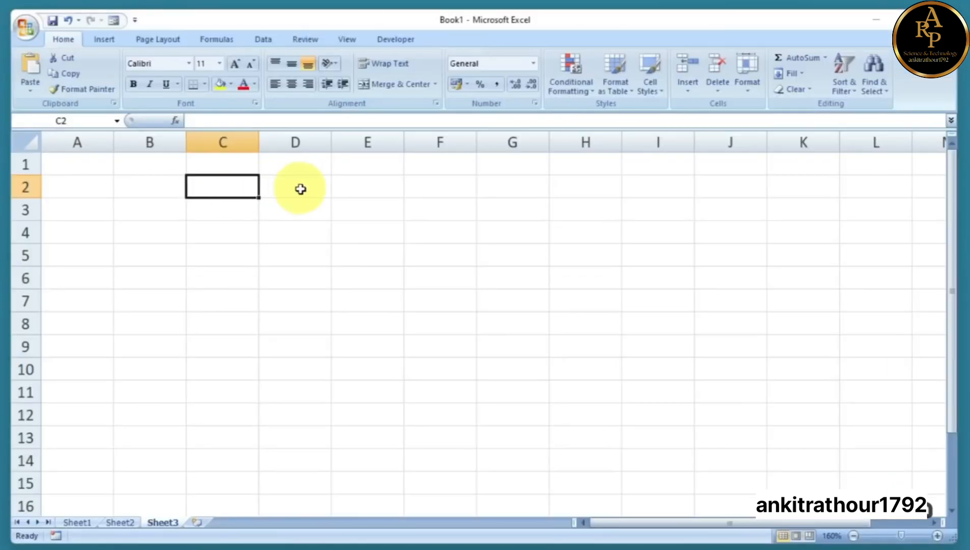
Enter 1 in A1 and 2 in A2
{"action": "left_click", "coordinate": [301, 189]}
{"action": "left_click", "coordinate": [153, 185]}
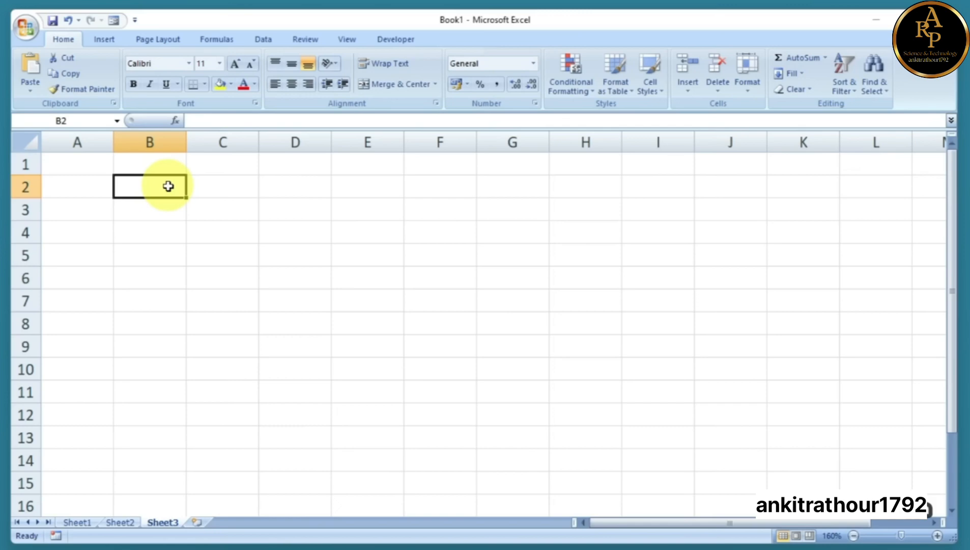
{"action": "left_click", "coordinate": [83, 166]}
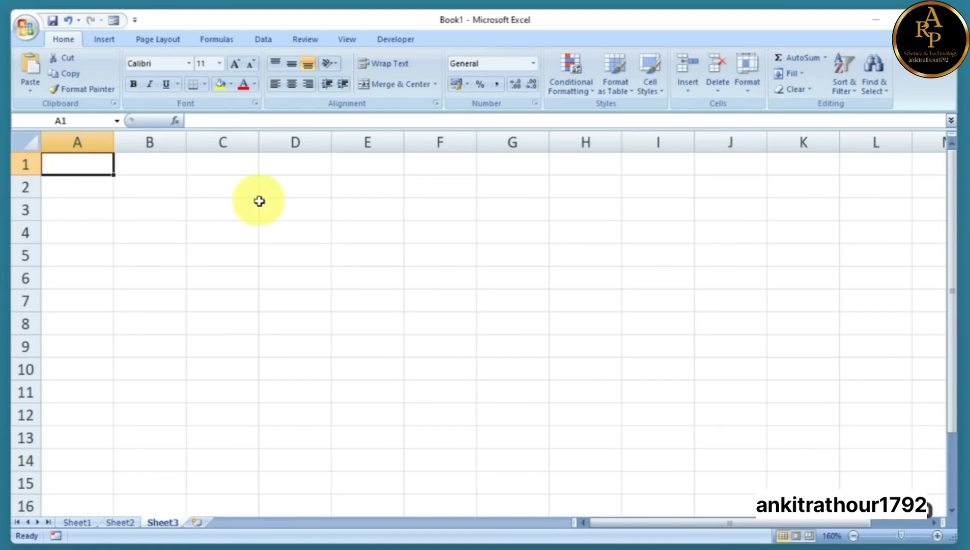
{"action": "type", "text": "1"}
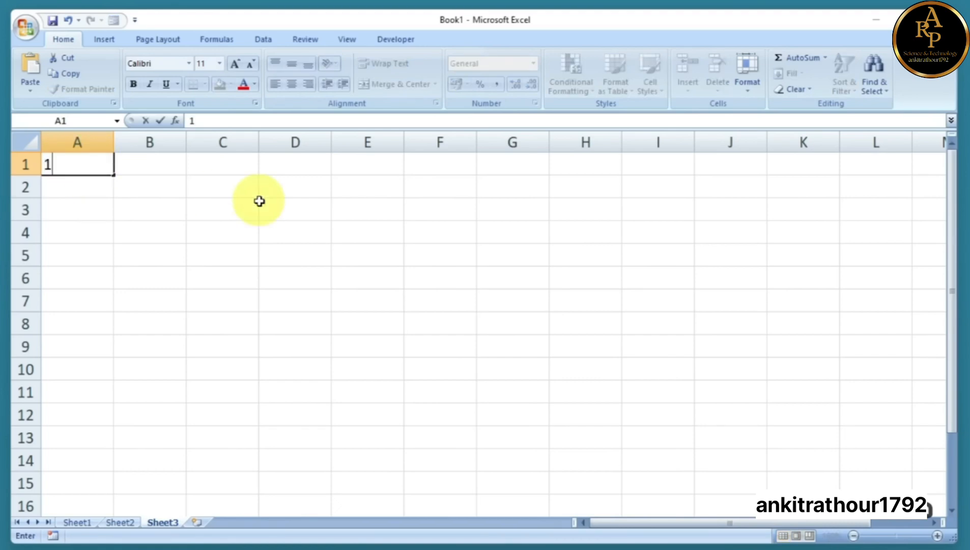
{"action": "key", "text": "Return"}
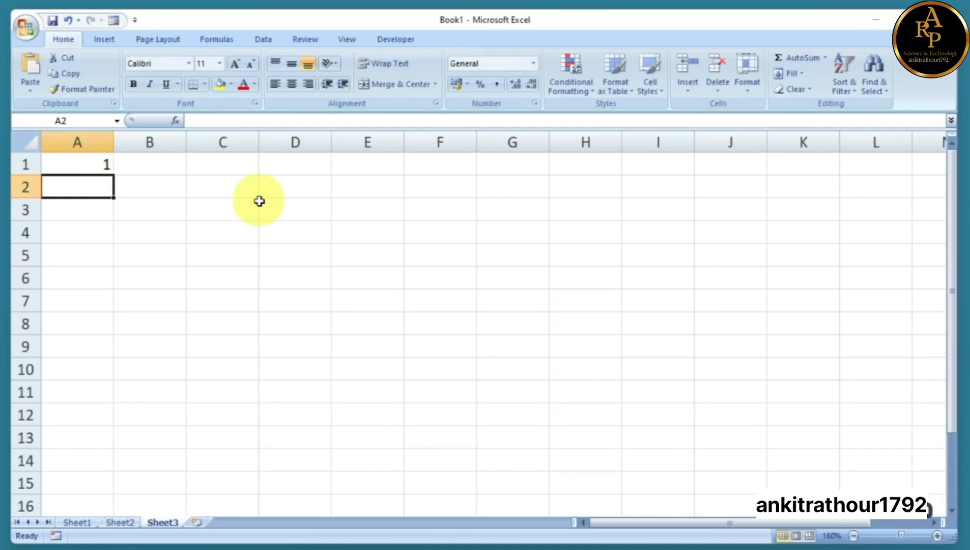
{"action": "type", "text": "2"}
{"action": "left_click", "coordinate": [261, 204]}
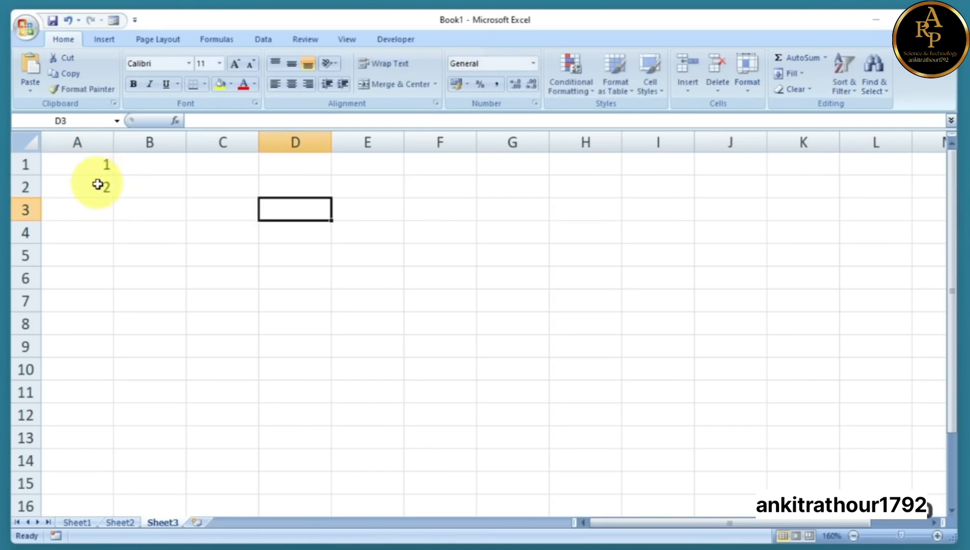
Select A1:A2 and drag the fill handle down to row 15 for 1–15
{"action": "left_click_drag", "start_coordinate": [91, 164], "coordinate": [92, 184]}
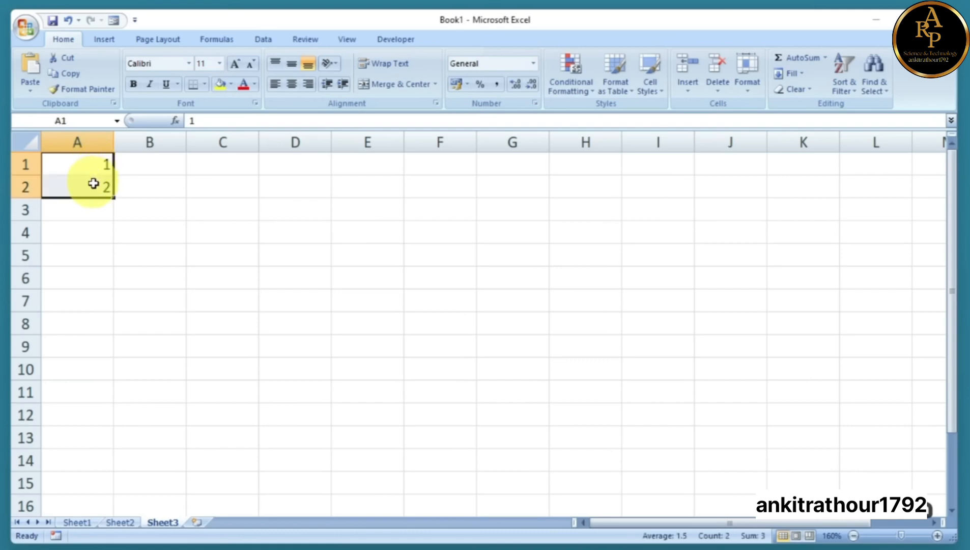
{"action": "left_click", "coordinate": [205, 191]}
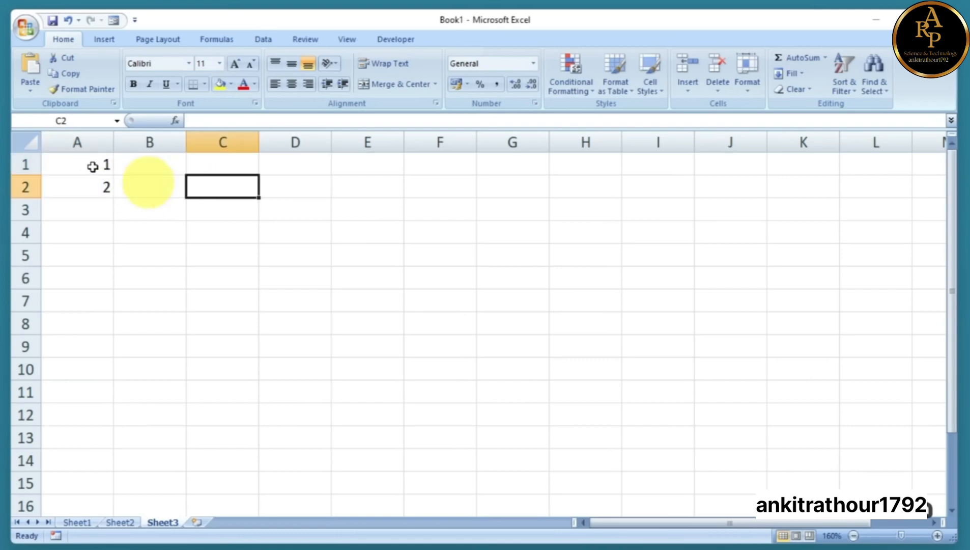
{"action": "left_click", "coordinate": [77, 161]}
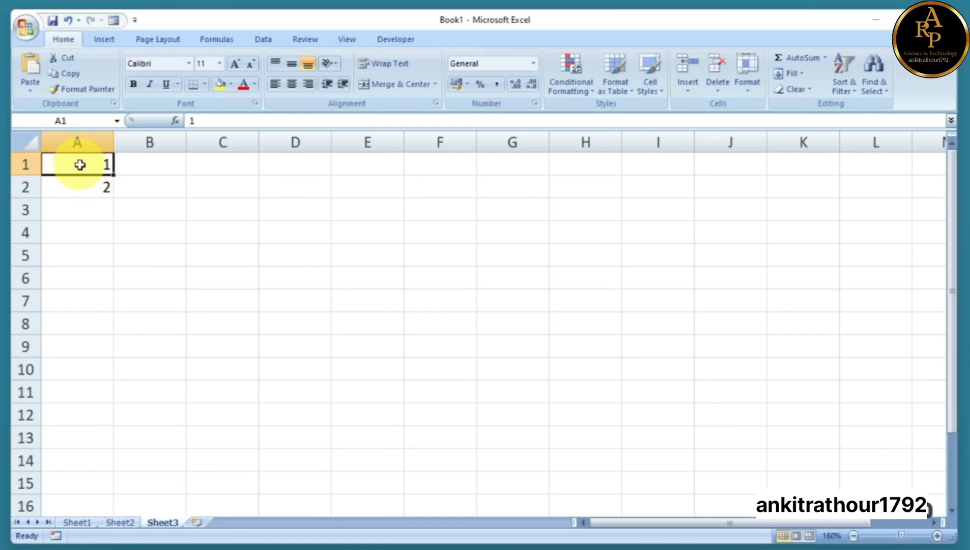
{"action": "left_click_drag", "start_coordinate": [80, 171], "coordinate": [79, 182]}
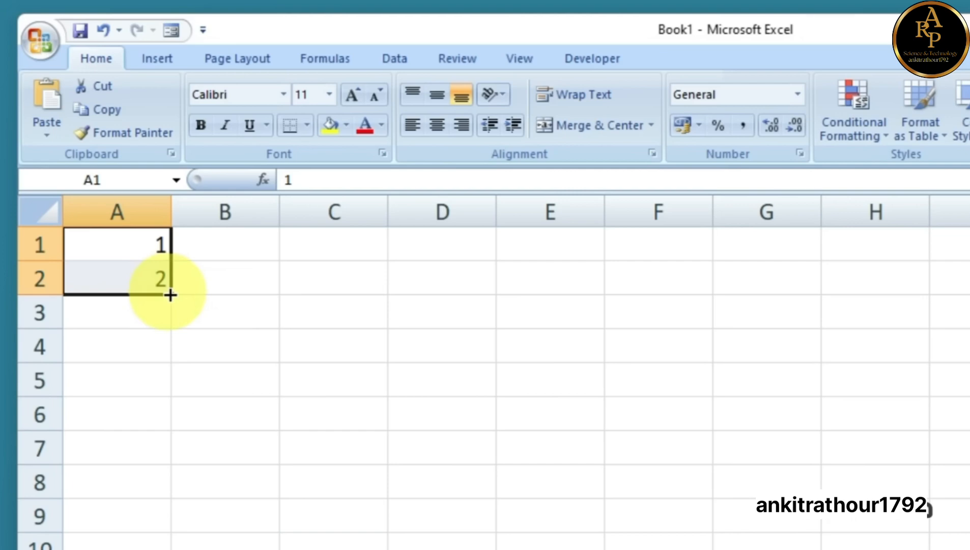
{"action": "left_click_drag", "start_coordinate": [170, 295], "coordinate": [176, 425]}
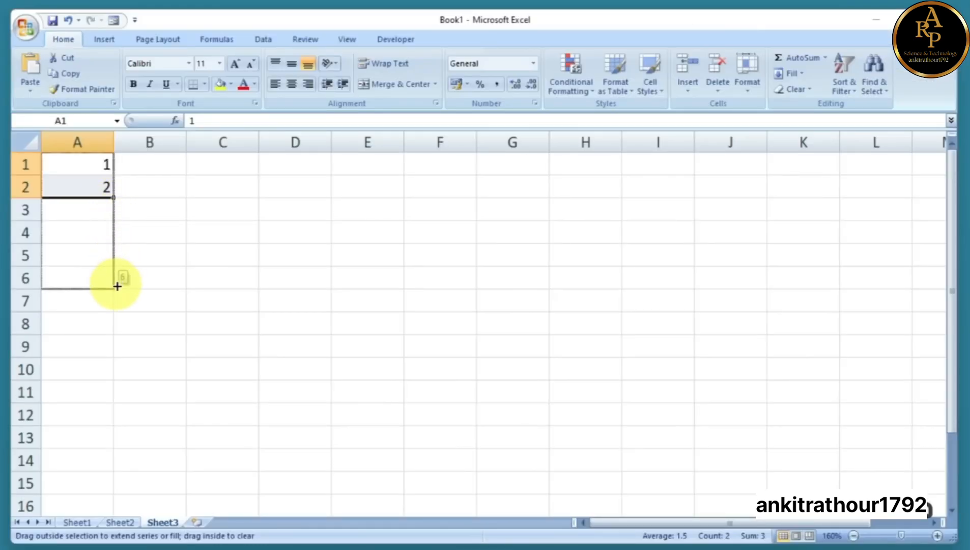
{"action": "left_click_drag", "start_coordinate": [117, 286], "coordinate": [108, 489]}
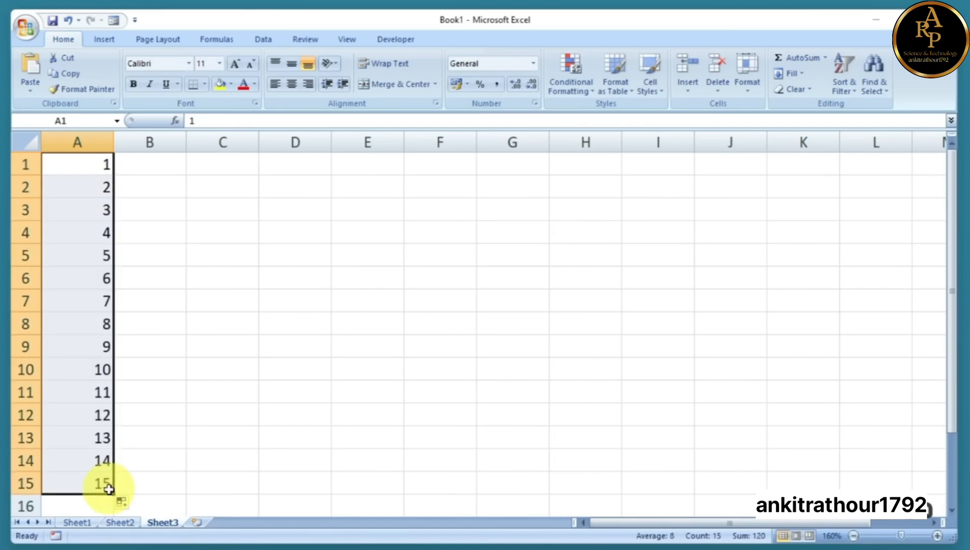
{"action": "left_click", "coordinate": [168, 196]}
{"action": "left_click_drag", "start_coordinate": [86, 164], "coordinate": [90, 187]}
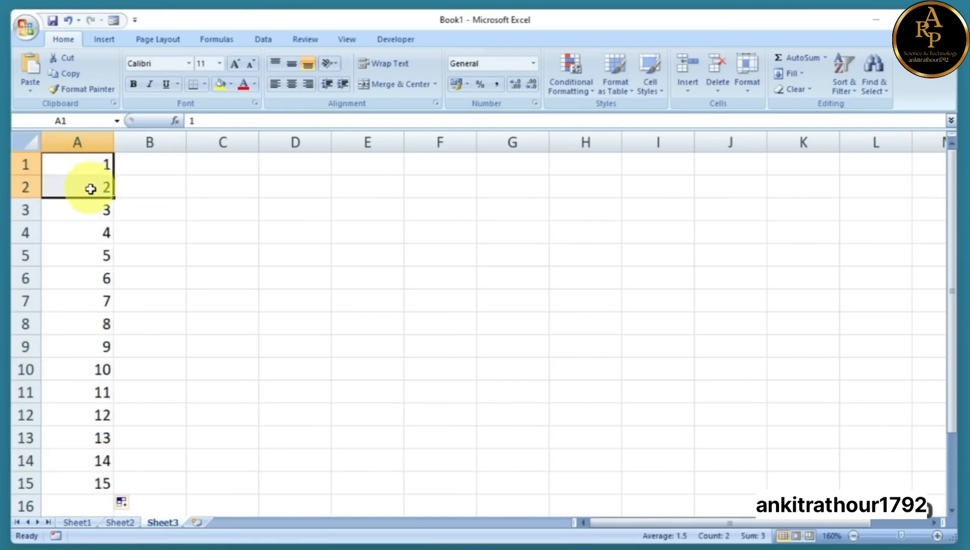
{"action": "left_click", "coordinate": [144, 194]}
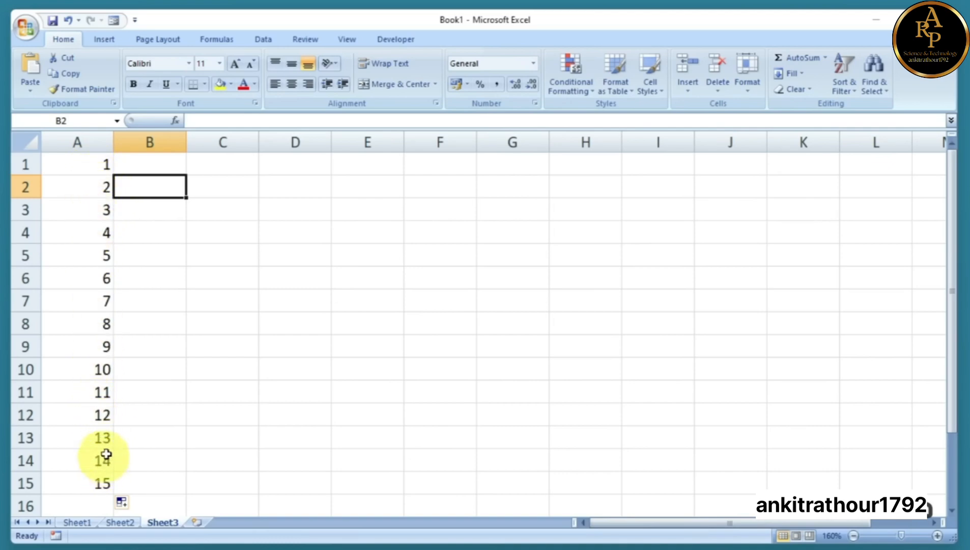
{"action": "left_click", "coordinate": [138, 167]}
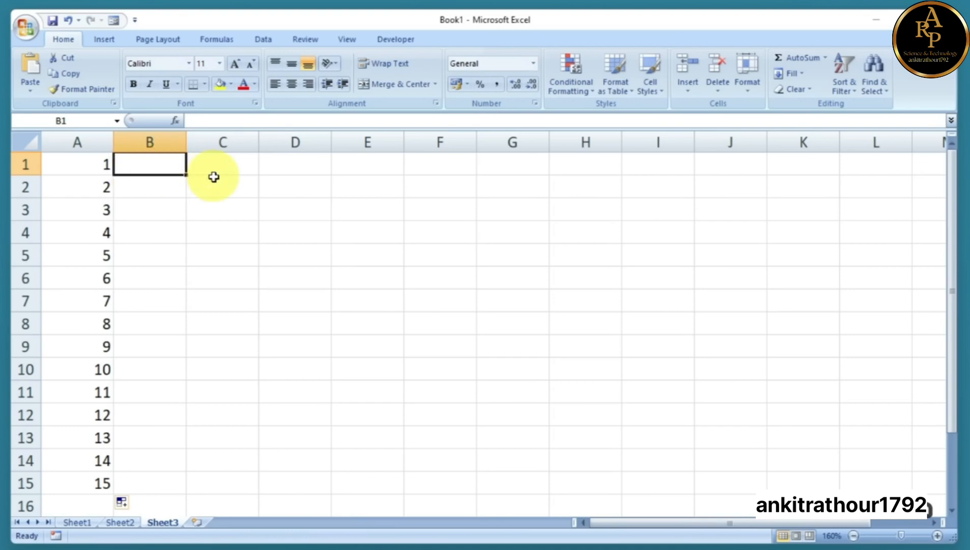
Enter 11 and 12 in B1:B2, fill to B15 (11–25), and undo the extra fill to column K
{"action": "type", "text": "11"}
{"action": "key", "text": "Return"}
{"action": "type", "text": "12"}
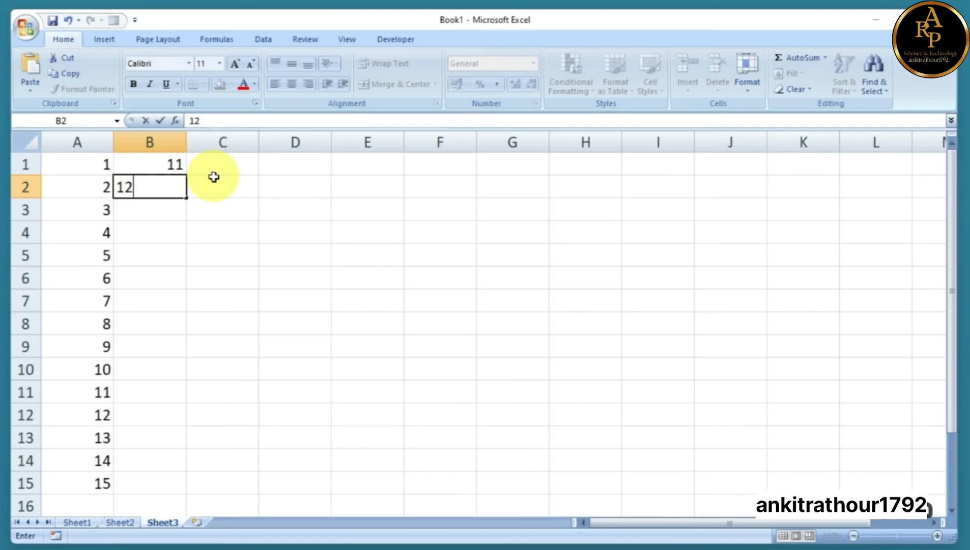
{"action": "left_click", "coordinate": [214, 176]}
{"action": "left_click_drag", "start_coordinate": [180, 165], "coordinate": [188, 490]}
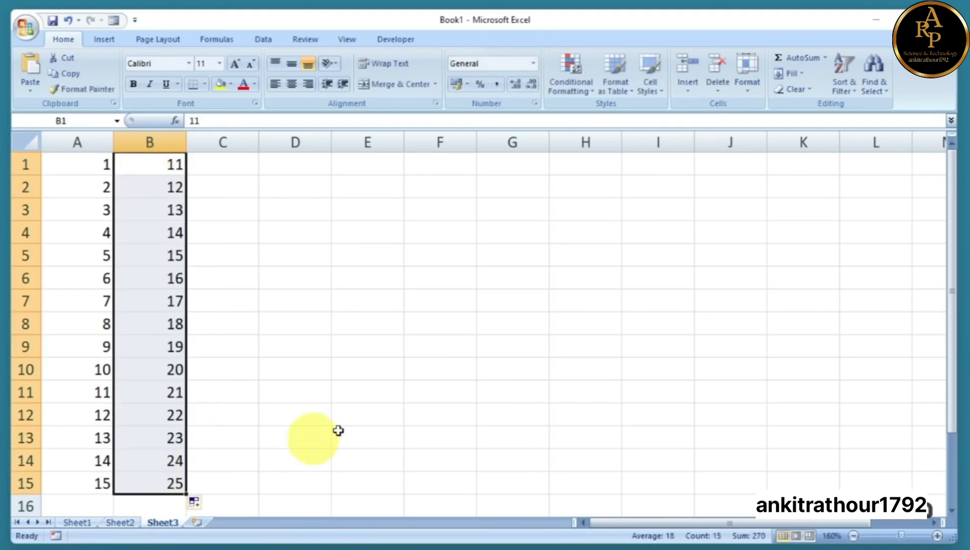
{"action": "left_click", "coordinate": [279, 387]}
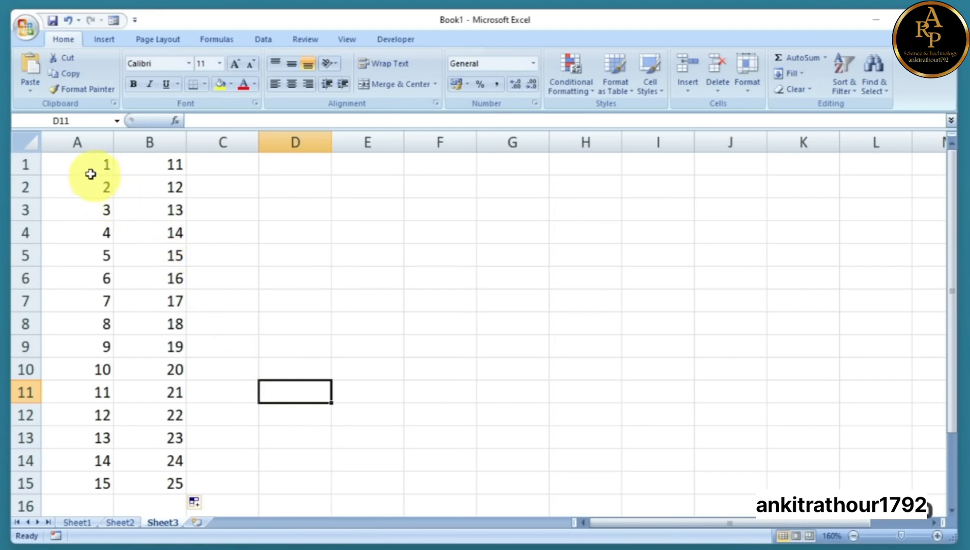
{"action": "left_click_drag", "start_coordinate": [76, 163], "coordinate": [815, 488]}
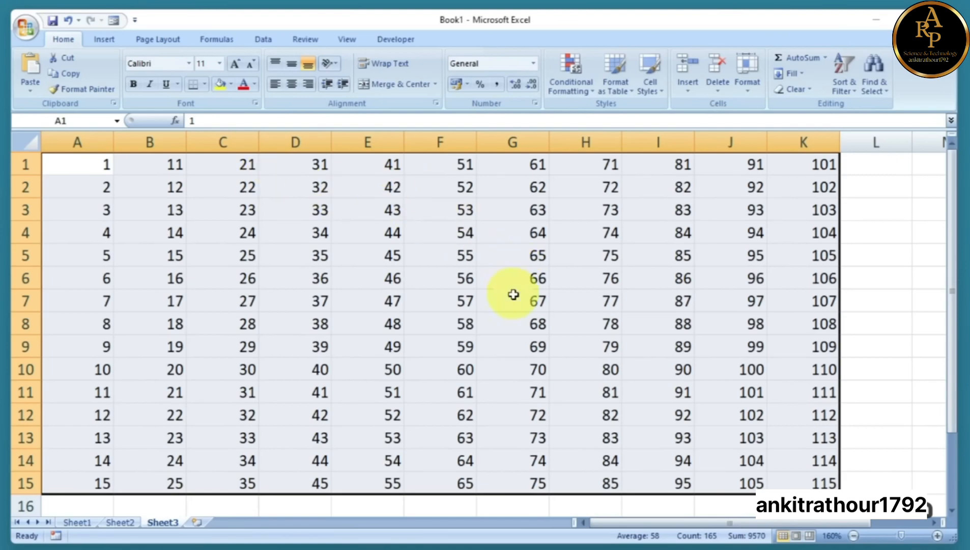
{"action": "left_click", "coordinate": [288, 237]}
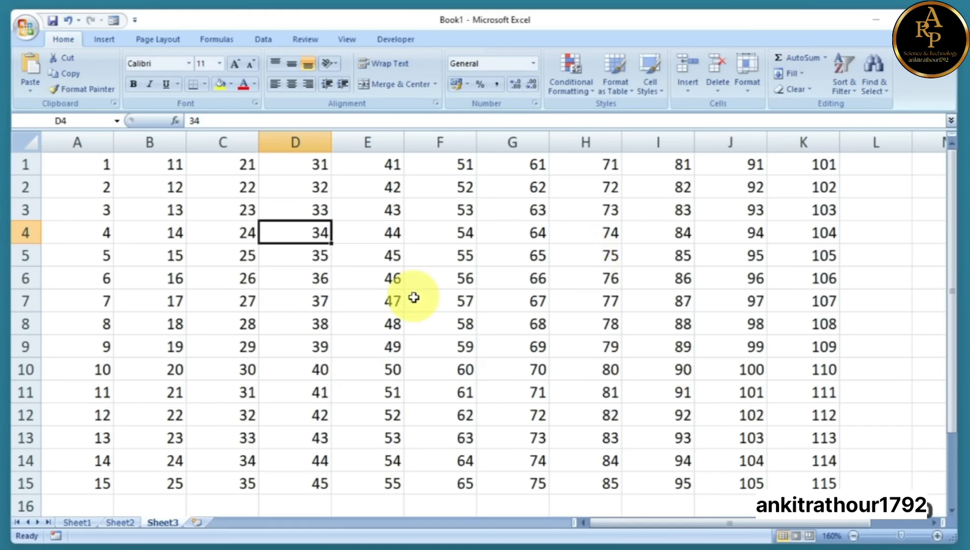
{"action": "key", "text": "ctrl+z"}
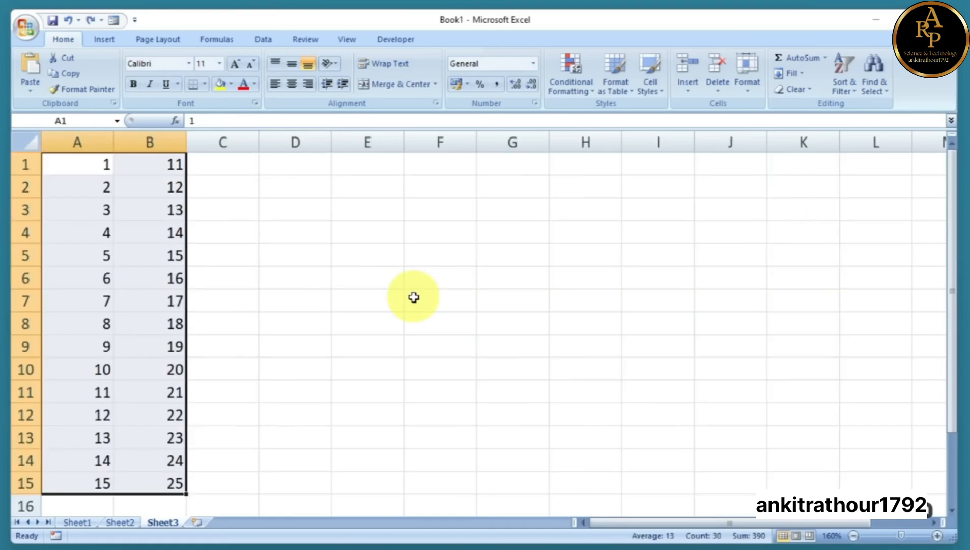
Undo back to the 1, 2 start and clear A1:A2
{"action": "key", "text": "ctrl+z"}
{"action": "key", "text": "ctrl+z"}
{"action": "key", "text": "ctrl+z"}
{"action": "key", "text": "ctrl+z"}
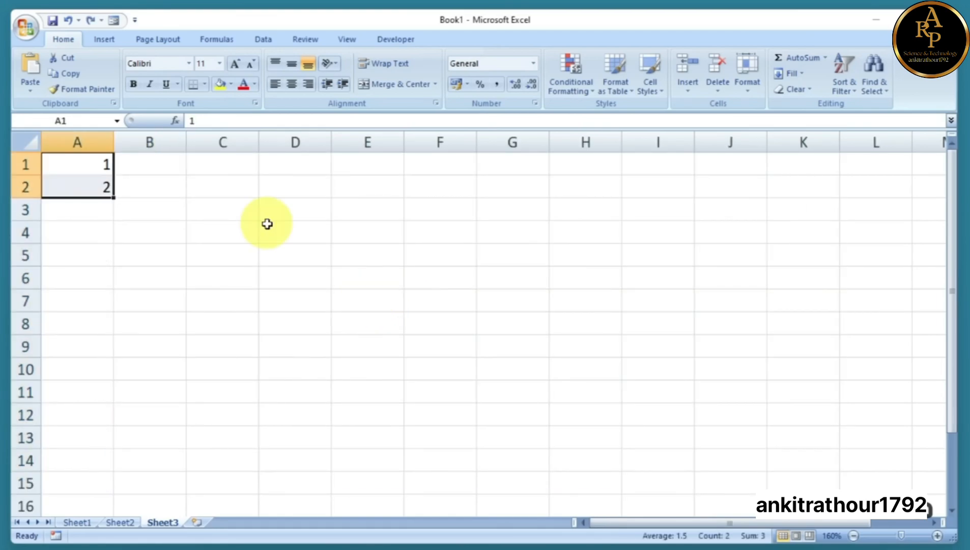
{"action": "left_click", "coordinate": [268, 225]}
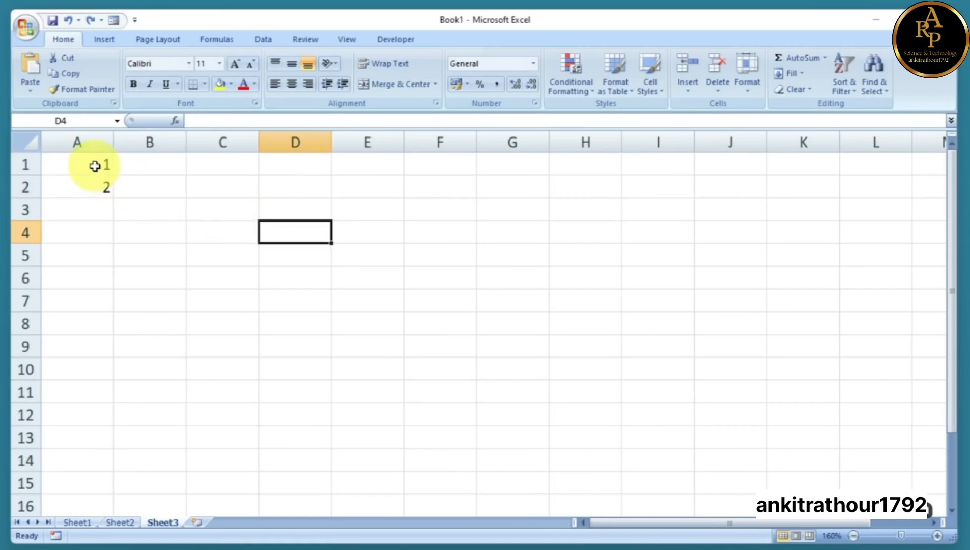
{"action": "left_click_drag", "start_coordinate": [98, 164], "coordinate": [96, 184]}
{"action": "key", "text": "Delete"}
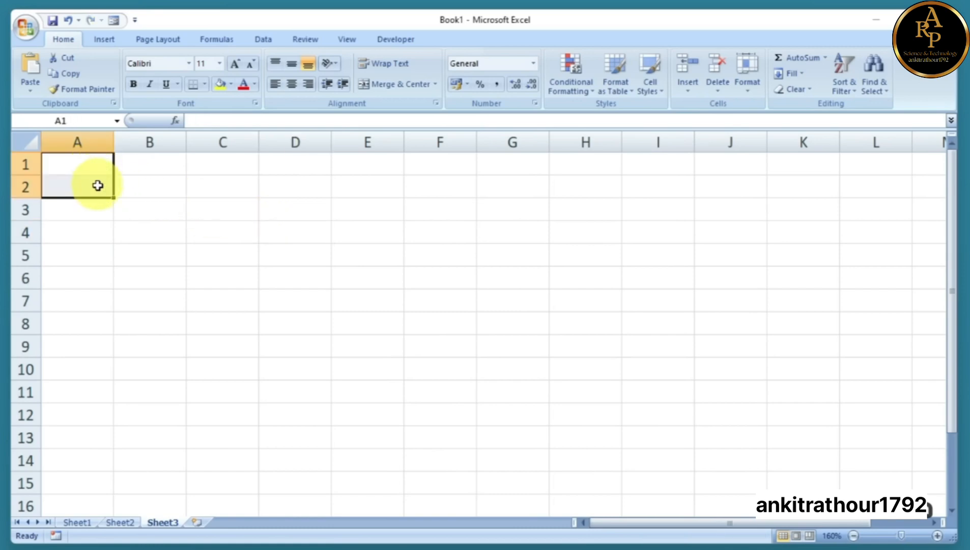
{"action": "left_click", "coordinate": [97, 164]}
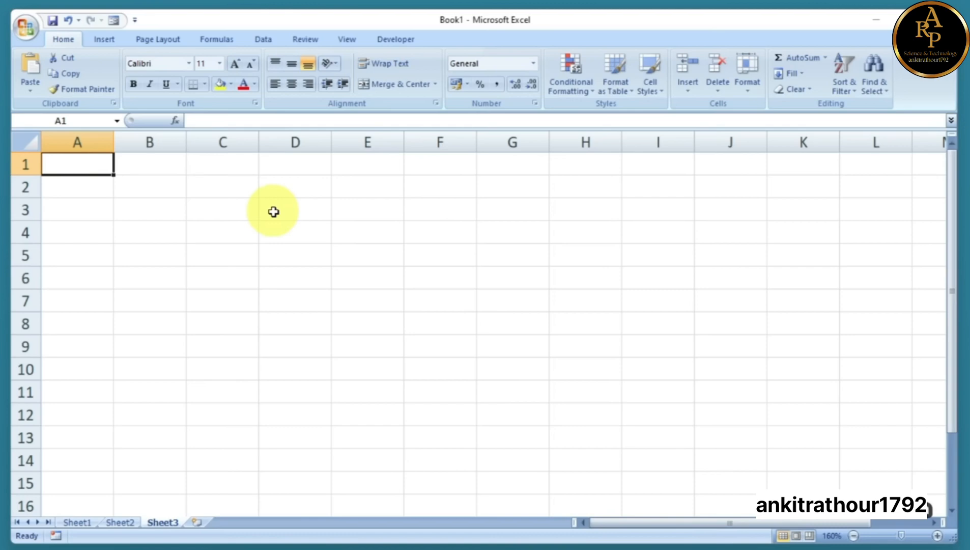
{"action": "type", "text": "2"}
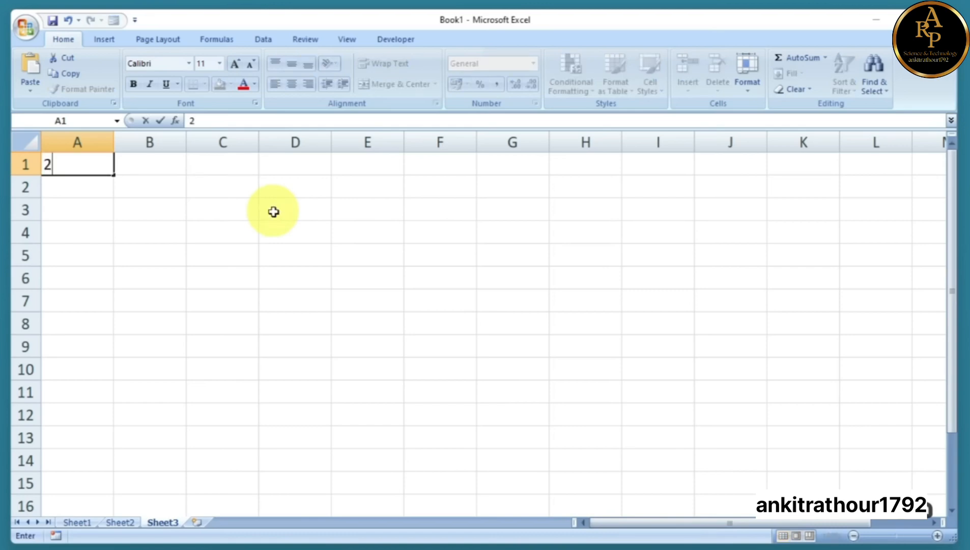
{"action": "key", "text": "Return"}
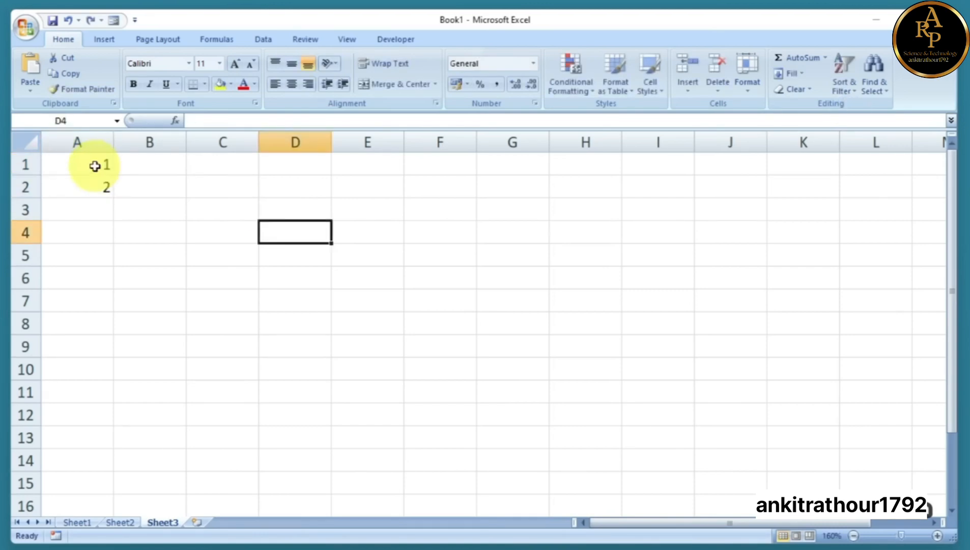
{"action": "left_click_drag", "start_coordinate": [98, 161], "coordinate": [97, 185]}
{"action": "key", "text": "Delete"}
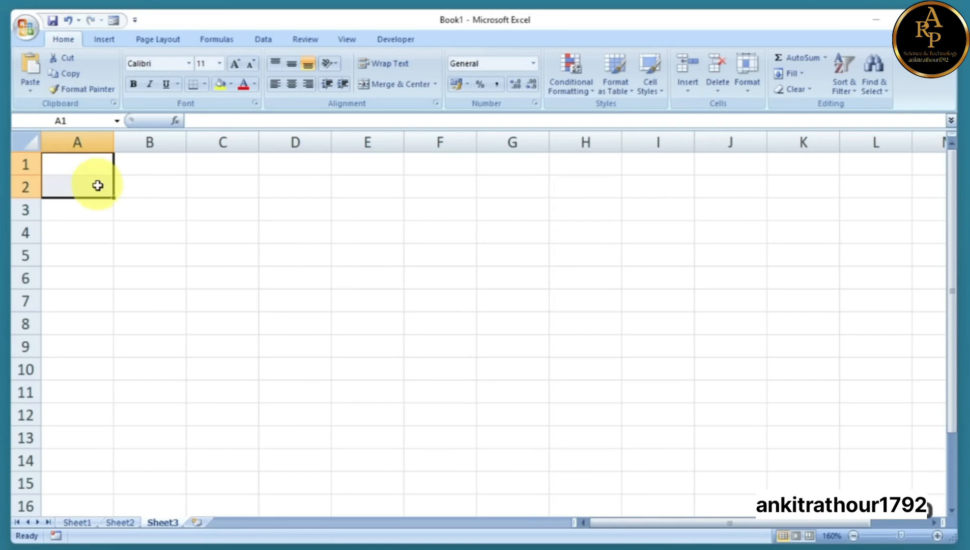
Enter 2 and 4 in A1:A2 and fill down to A10 for 2–20
{"action": "left_click", "coordinate": [97, 162]}
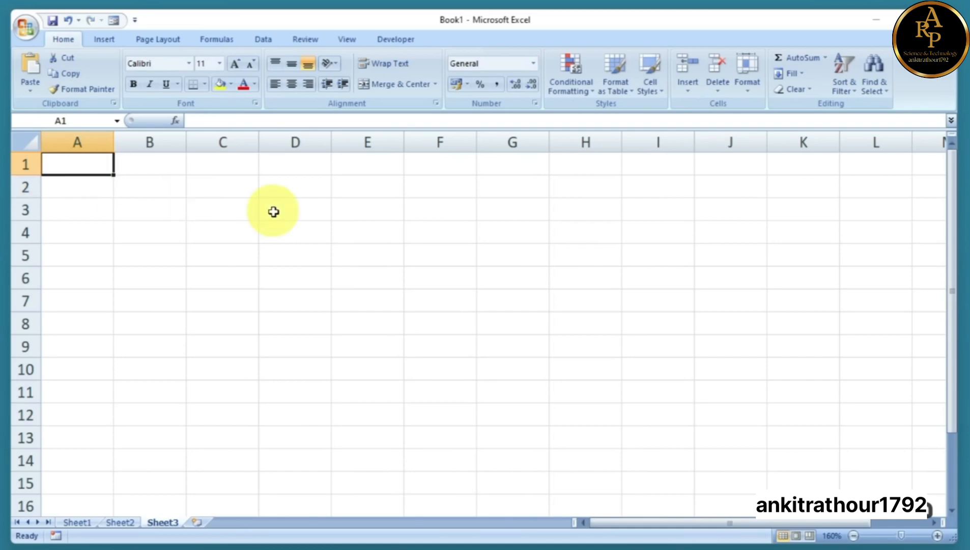
{"action": "type", "text": "2"}
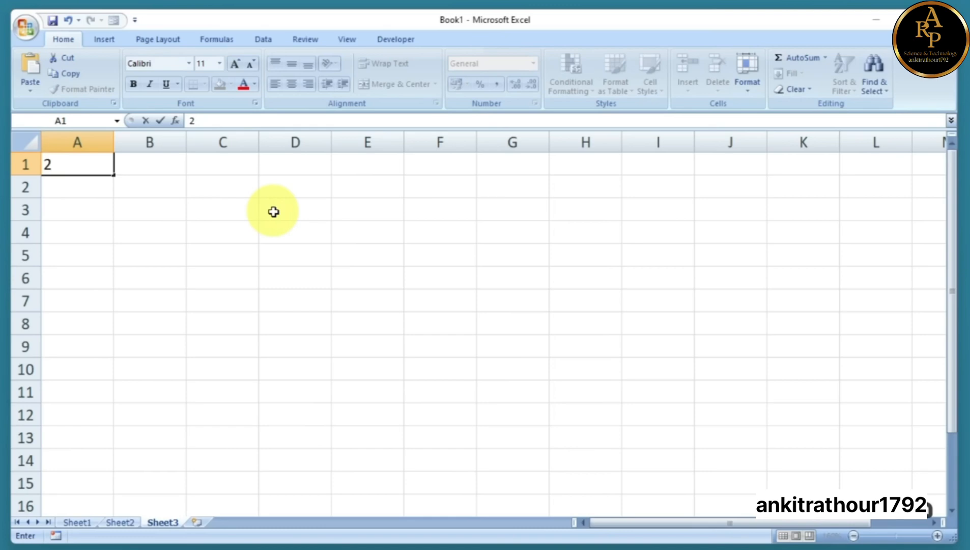
{"action": "key", "text": "Return"}
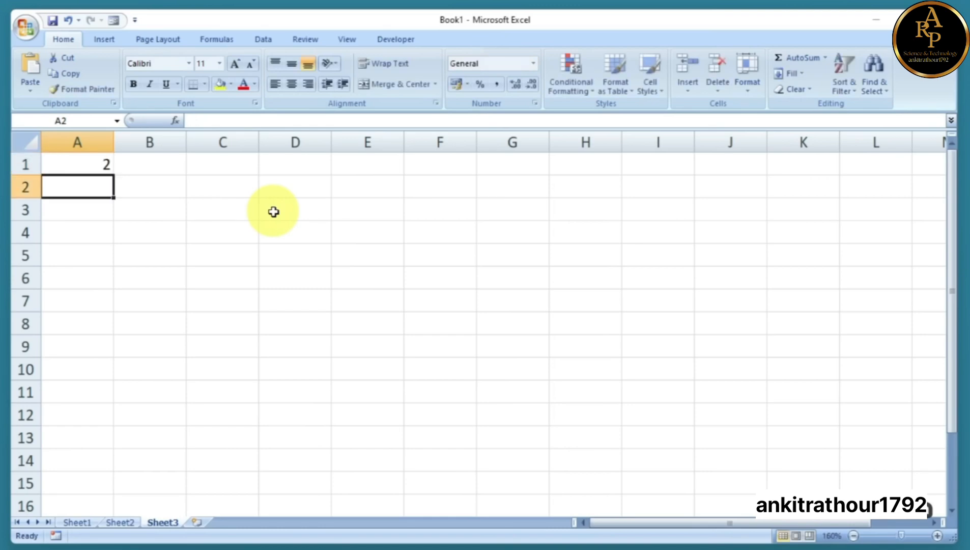
{"action": "type", "text": "4"}
{"action": "left_click", "coordinate": [274, 212]}
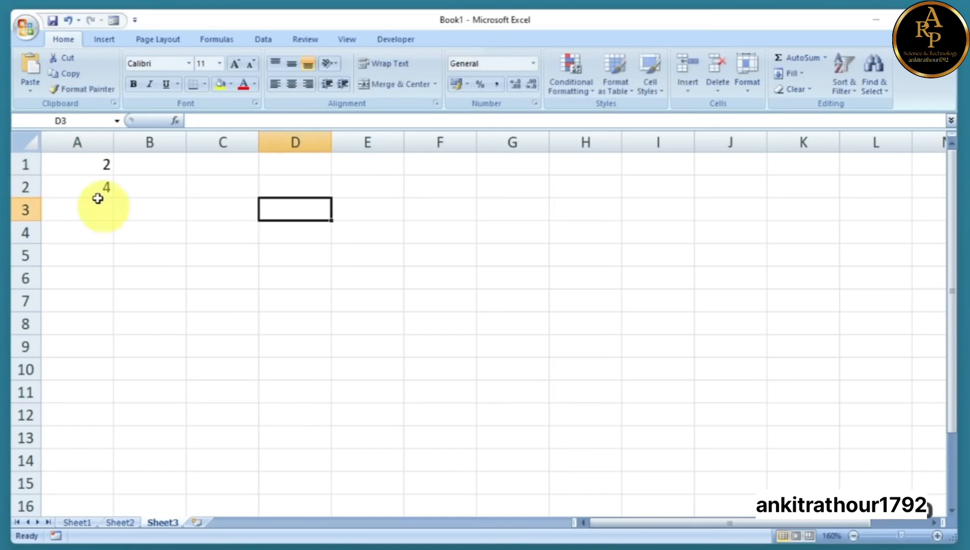
{"action": "left_click_drag", "start_coordinate": [83, 160], "coordinate": [111, 378]}
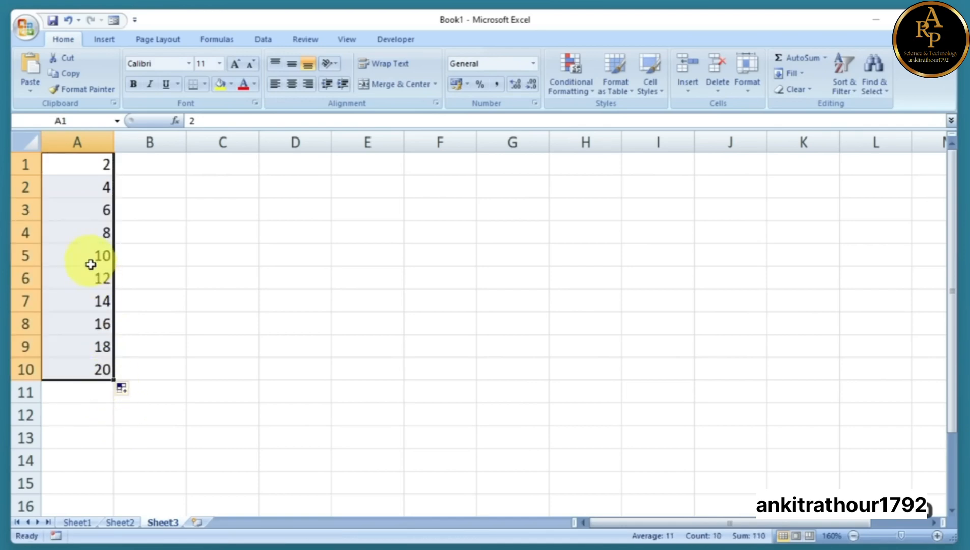
{"action": "left_click", "coordinate": [153, 164]}
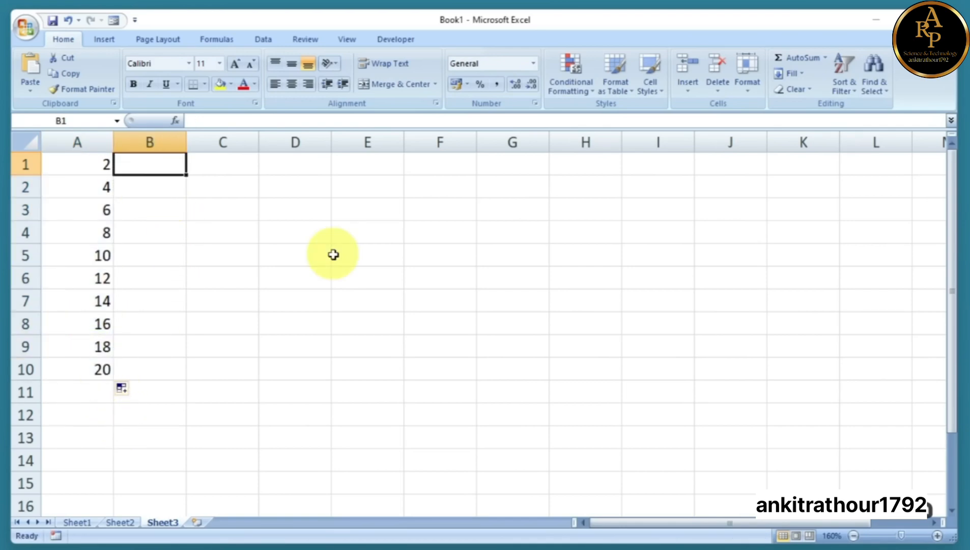
Enter 4 and 8 in B1:B2 and fill down to B10 for 4–40
{"action": "type", "text": "4"}
{"action": "key", "text": "Return"}
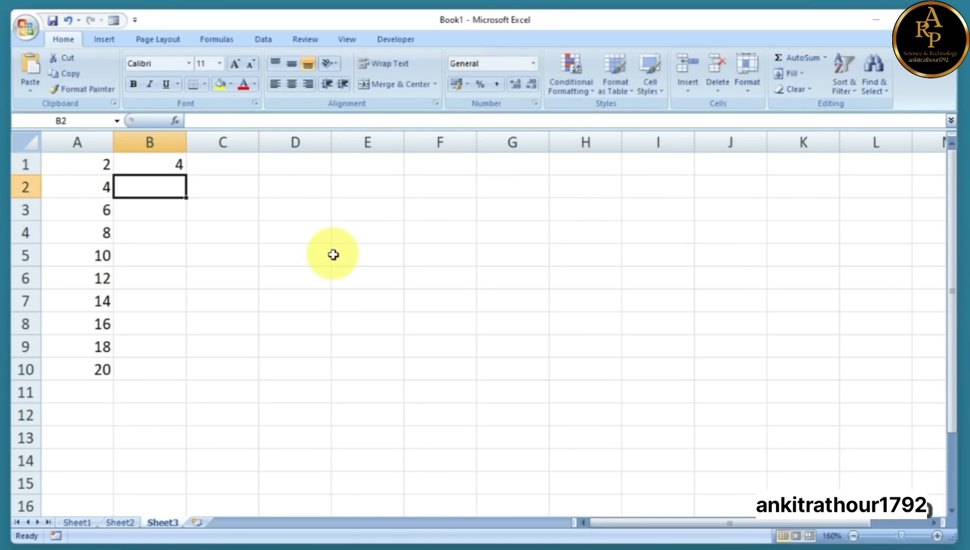
{"action": "type", "text": "8"}
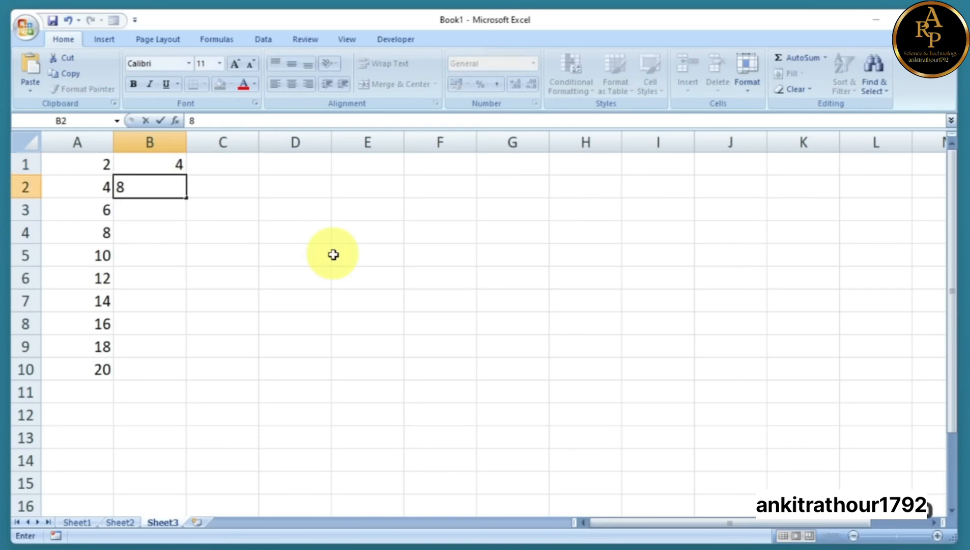
{"action": "left_click_drag", "start_coordinate": [168, 163], "coordinate": [184, 381]}
{"action": "left_click", "coordinate": [265, 342]}
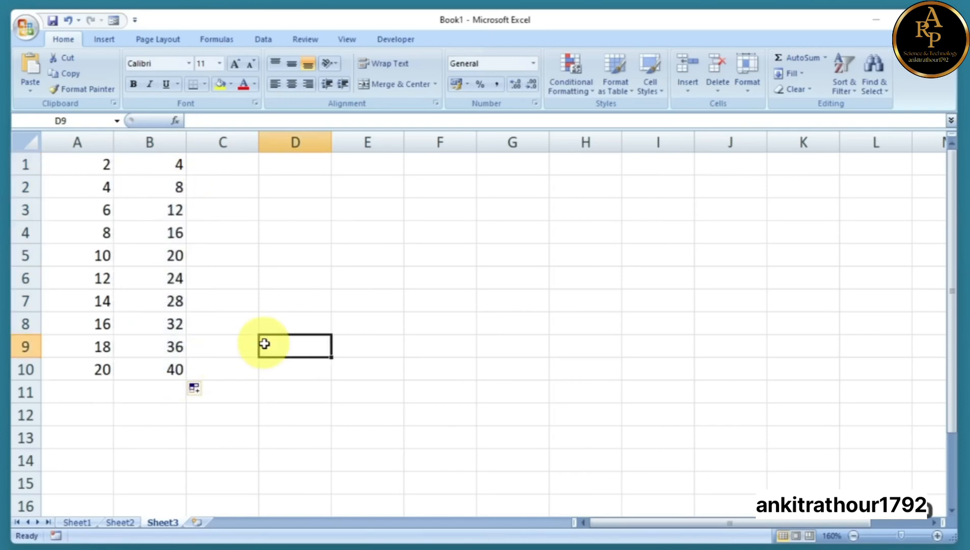
{"action": "left_click", "coordinate": [286, 301]}
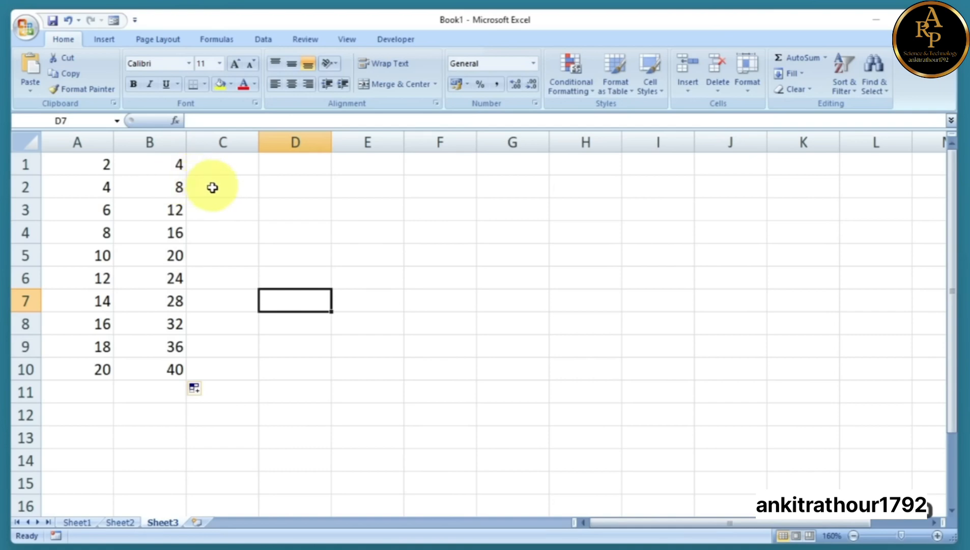
Select A1:B10 and delete both number series
{"action": "left_click", "coordinate": [163, 168]}
{"action": "left_click_drag", "start_coordinate": [163, 168], "coordinate": [153, 184]}
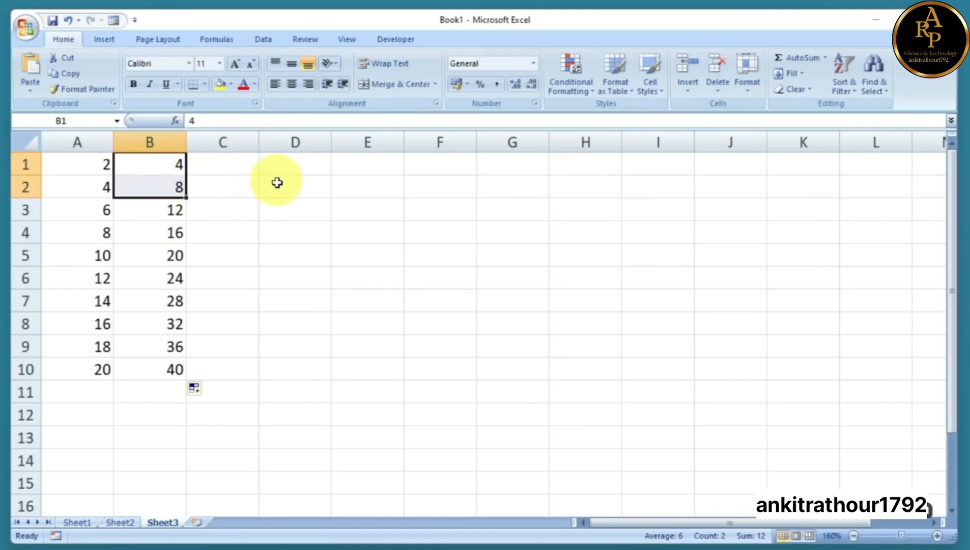
{"action": "left_click", "coordinate": [239, 168]}
{"action": "left_click_drag", "start_coordinate": [99, 162], "coordinate": [155, 369]}
{"action": "key", "text": "Delete"}
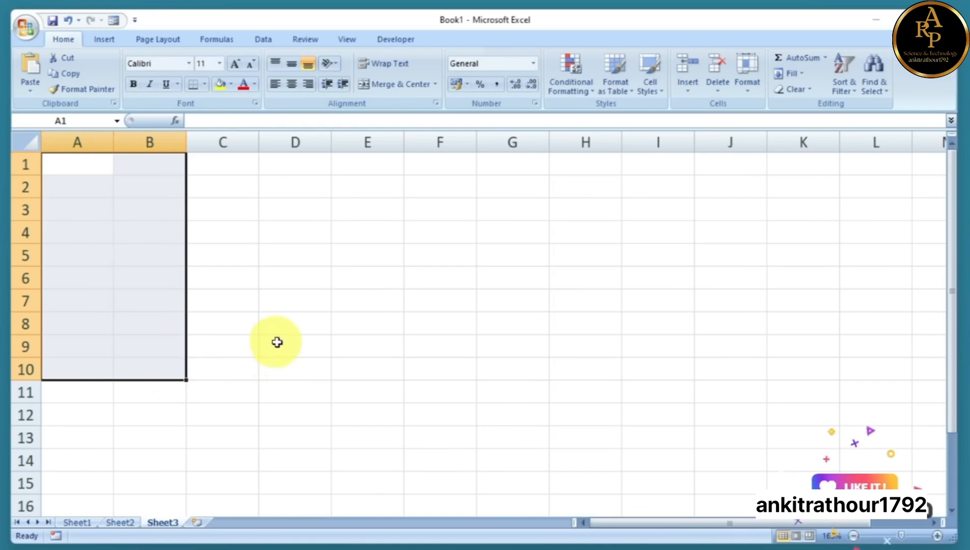
{"action": "left_click", "coordinate": [88, 166]}
{"action": "type", "text": "1"}
{"action": "key", "text": "Return"}
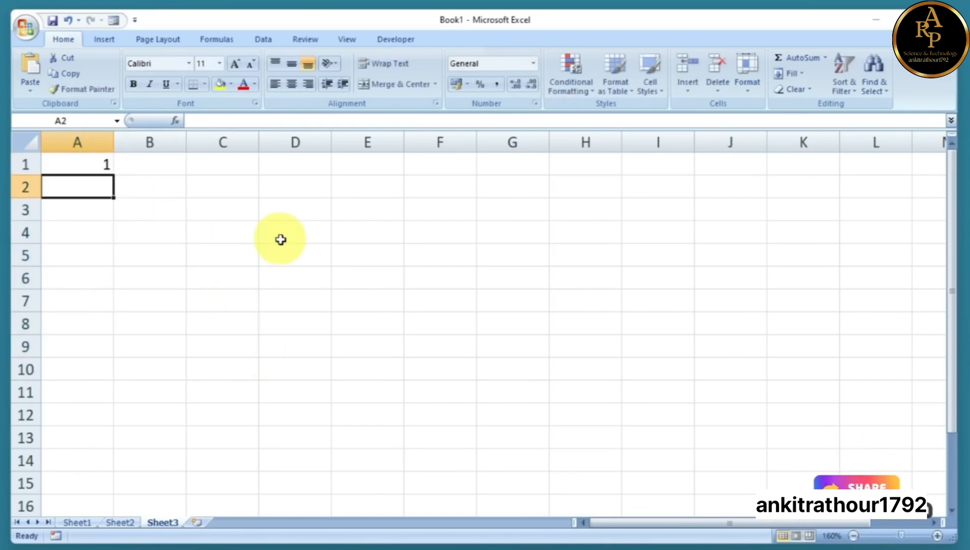
{"action": "type", "text": "3"}
{"action": "left_click", "coordinate": [280, 239]}
{"action": "left_click_drag", "start_coordinate": [93, 161], "coordinate": [93, 180]}
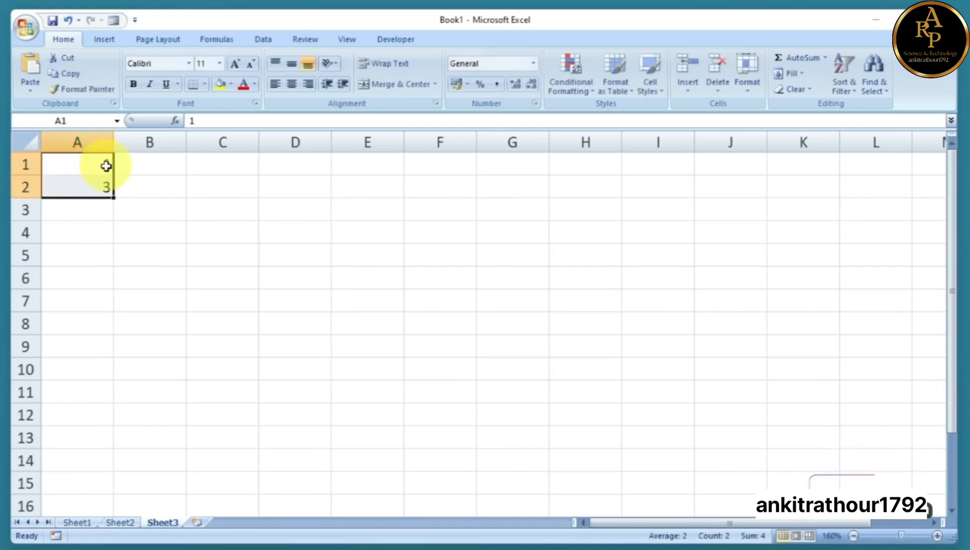
{"action": "left_click_drag", "start_coordinate": [113, 197], "coordinate": [110, 448]}
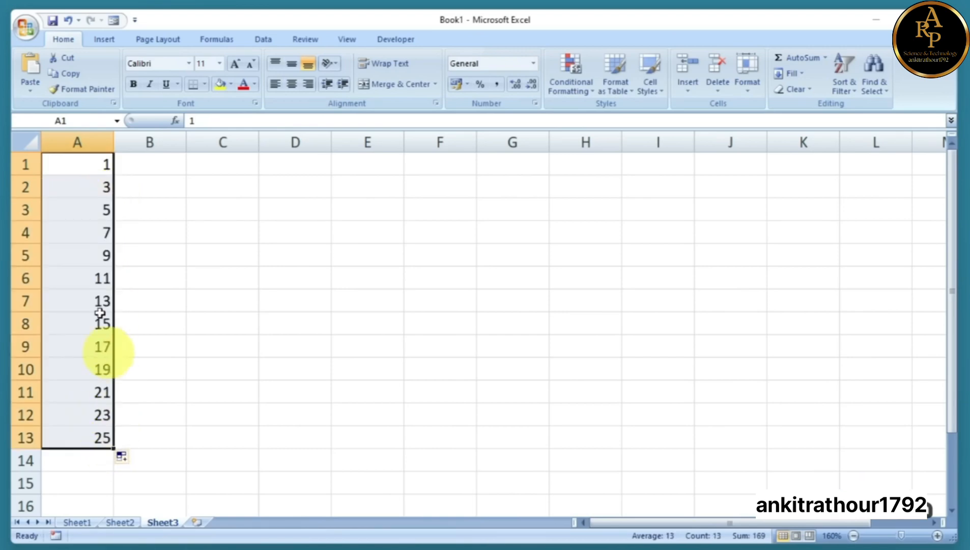
{"action": "left_click", "coordinate": [204, 419]}
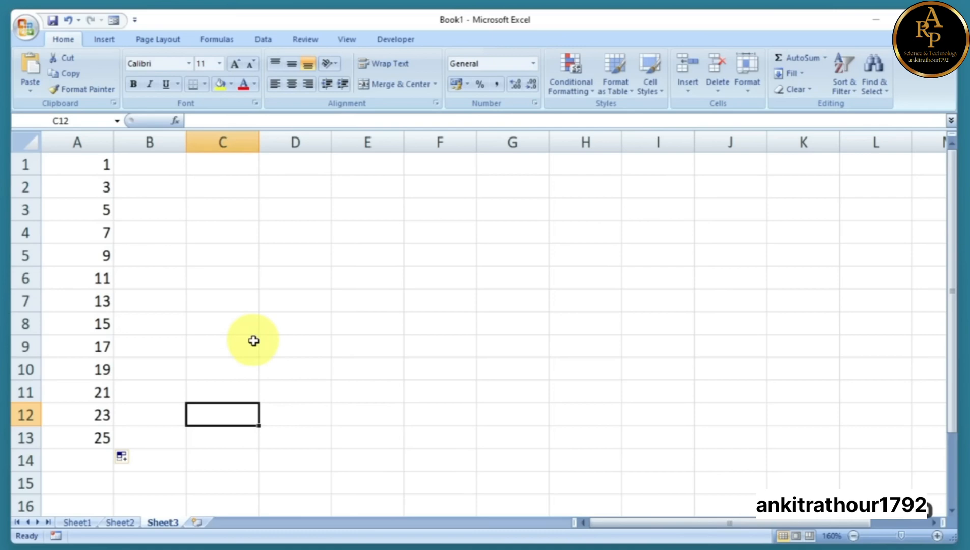
{"action": "left_click_drag", "start_coordinate": [67, 165], "coordinate": [93, 438]}
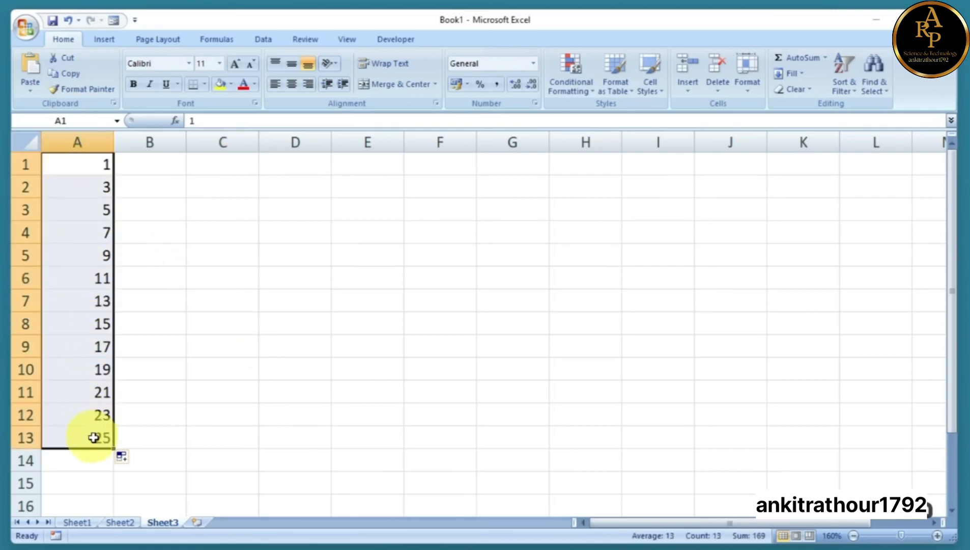
{"action": "key", "text": "Delete"}
{"action": "left_click", "coordinate": [161, 199]}
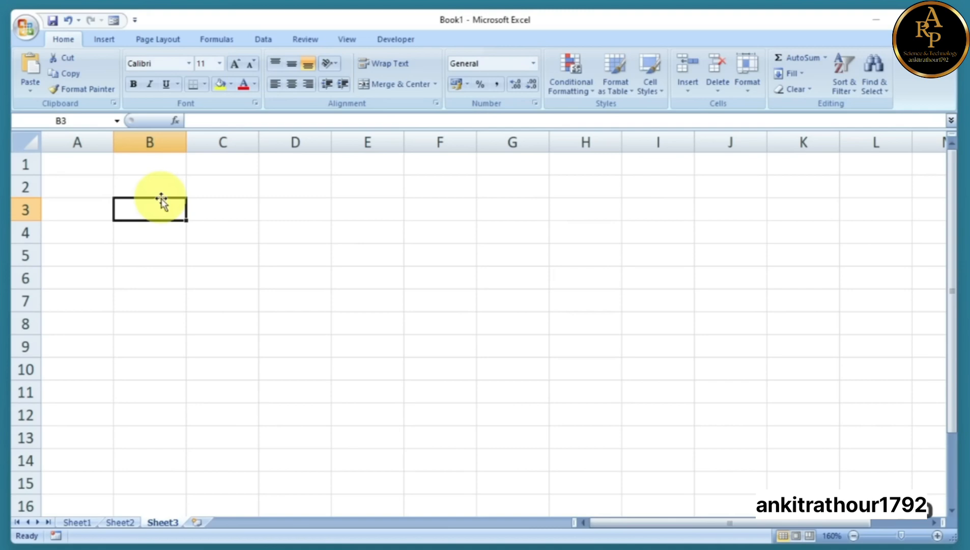
Type Sunday in A1 and fill right to G1 for Sunday–Saturday
{"action": "left_click", "coordinate": [83, 164]}
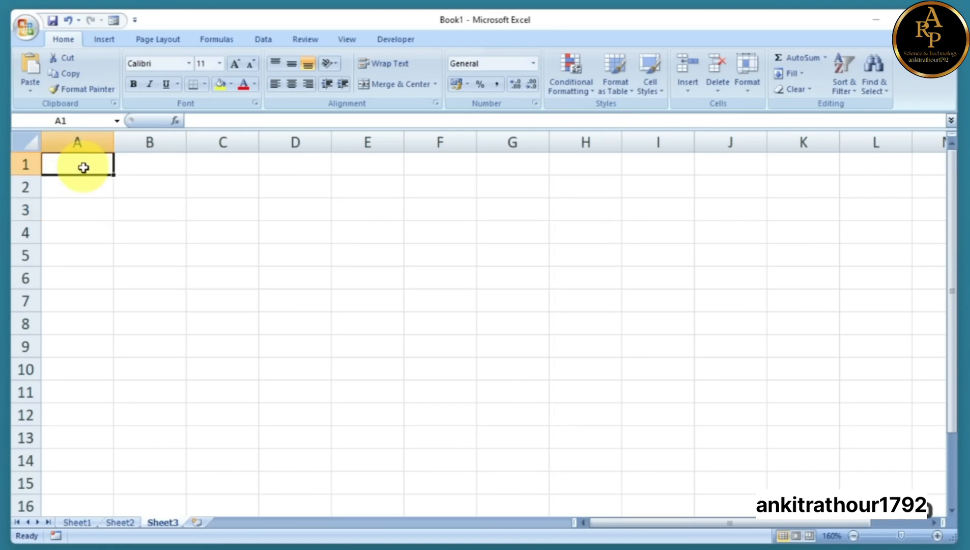
{"action": "type", "text": "sunday"}
{"action": "left_click", "coordinate": [260, 232]}
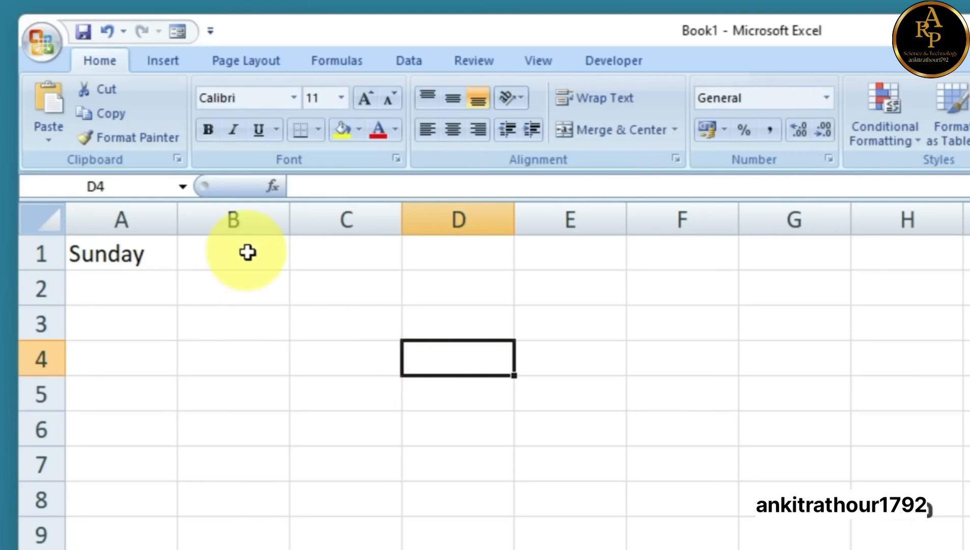
{"action": "left_click", "coordinate": [135, 253]}
{"action": "left_click_drag", "start_coordinate": [177, 269], "coordinate": [883, 286]}
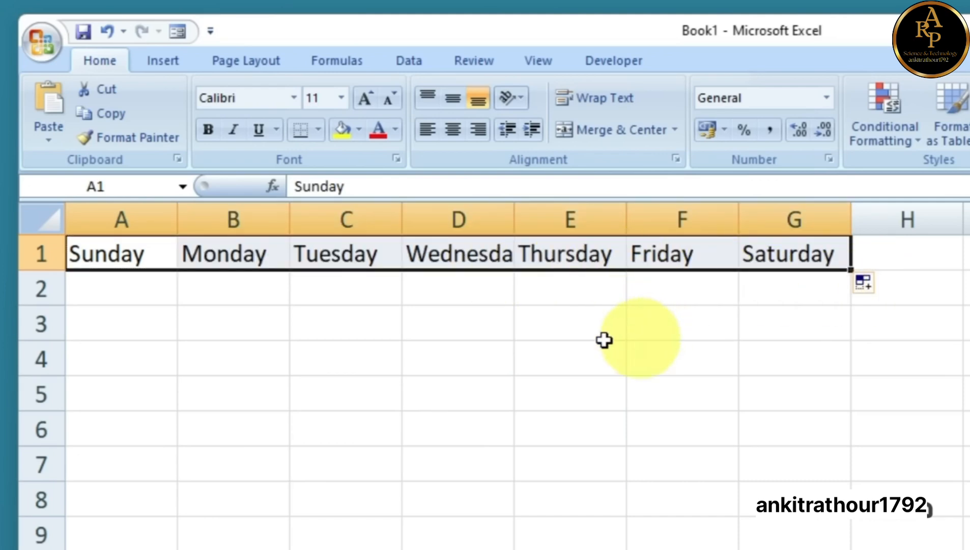
{"action": "left_click", "coordinate": [614, 354]}
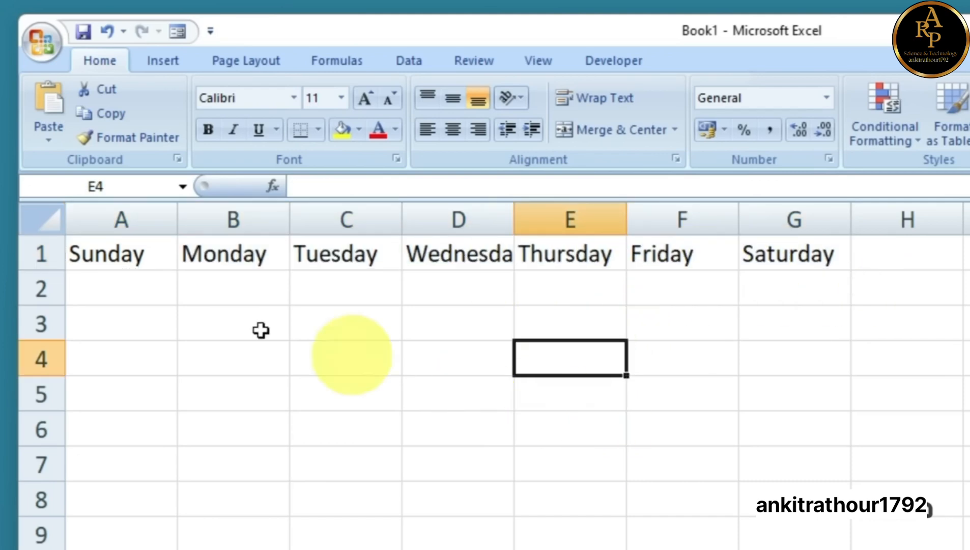
Type Sun in A2 and fill right to G2 for Sun–Sat
{"action": "left_click", "coordinate": [149, 289]}
{"action": "type", "text": "Sun"}
{"action": "key", "text": "BackSpace"}
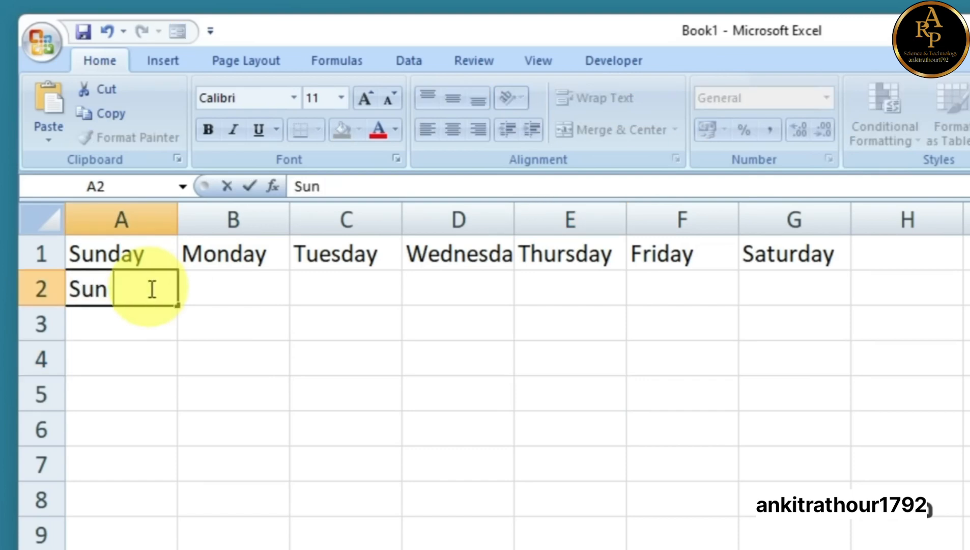
{"action": "left_click", "coordinate": [331, 405]}
{"action": "left_click", "coordinate": [119, 290]}
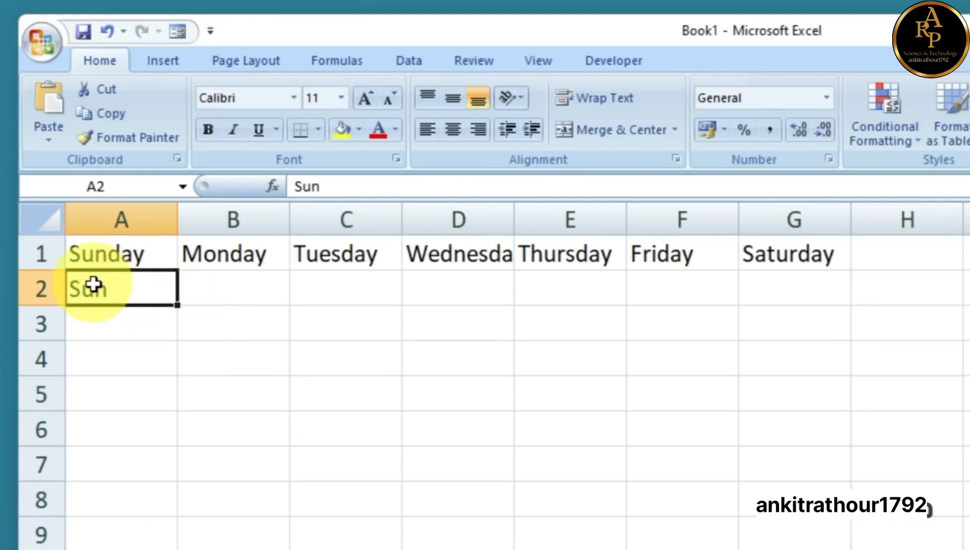
{"action": "left_click_drag", "start_coordinate": [178, 309], "coordinate": [853, 331]}
{"action": "left_click", "coordinate": [806, 381]}
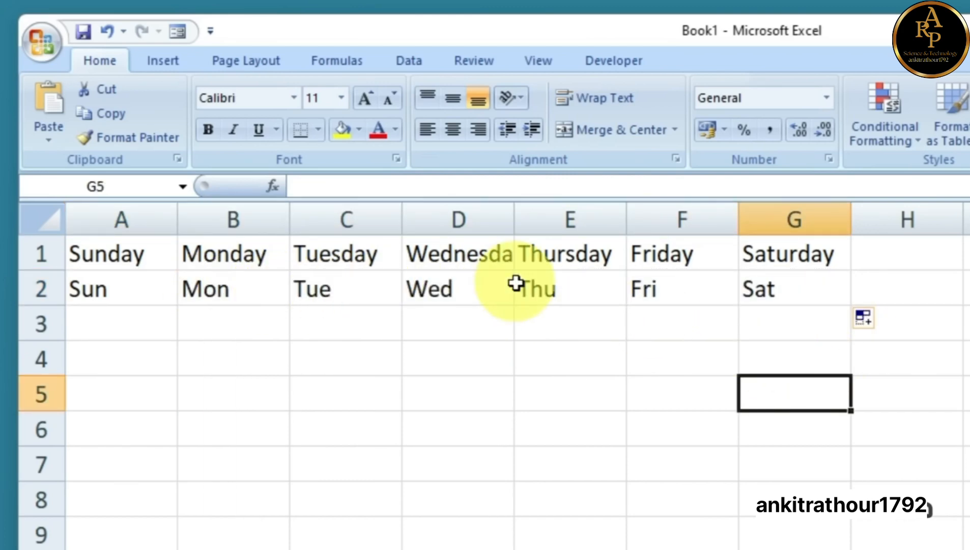
{"action": "left_click", "coordinate": [108, 360]}
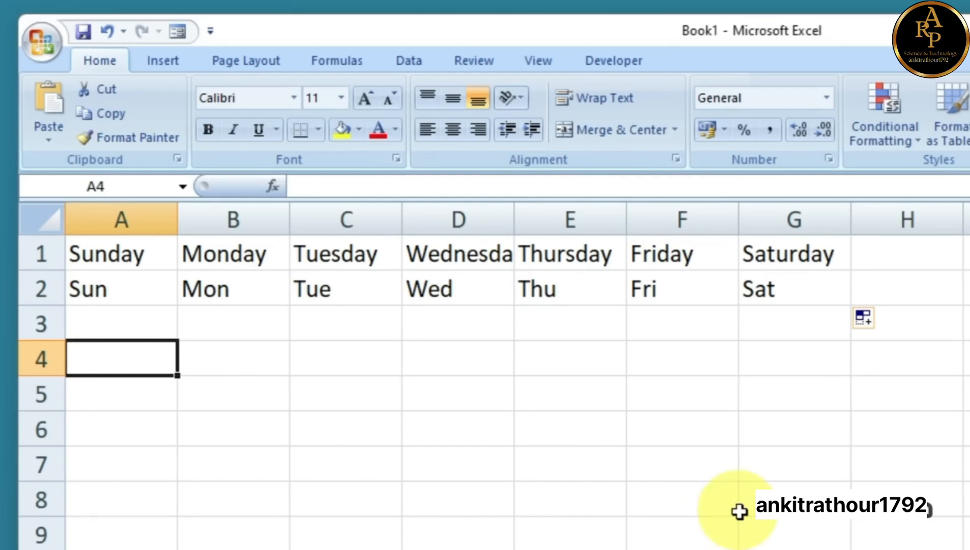
Type January in A4 and fill right to L4 for January–December
{"action": "type", "text": "Jan"}
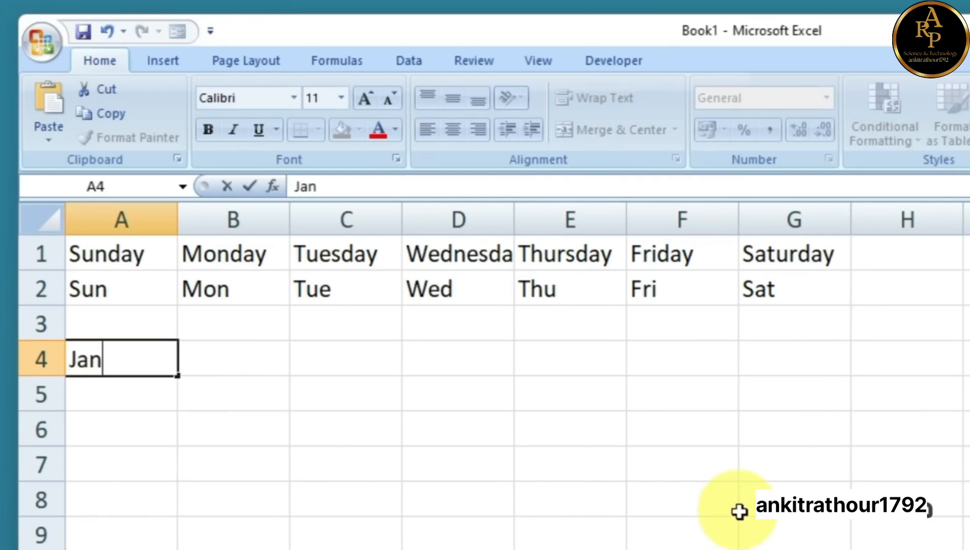
{"action": "type", "text": "uary"}
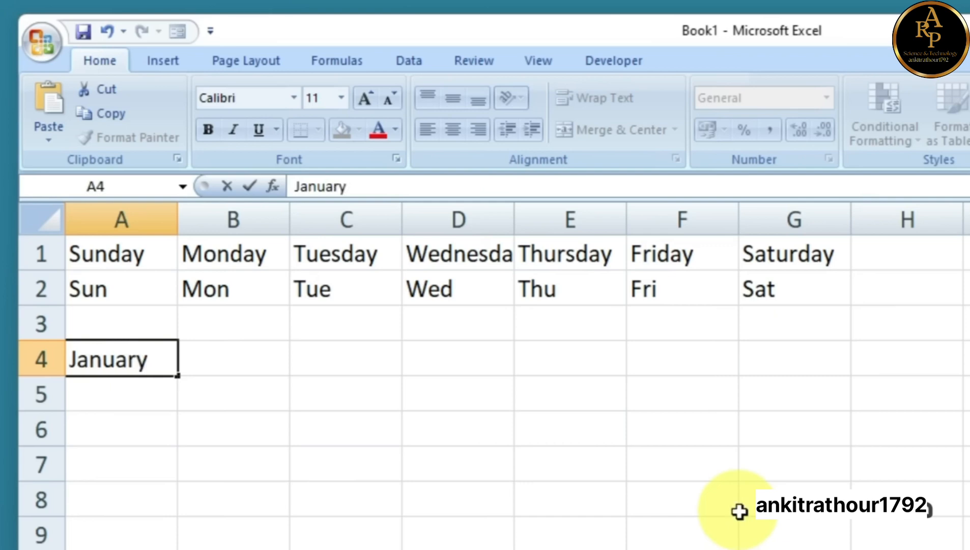
{"action": "left_click", "coordinate": [739, 511]}
{"action": "left_click", "coordinate": [164, 361]}
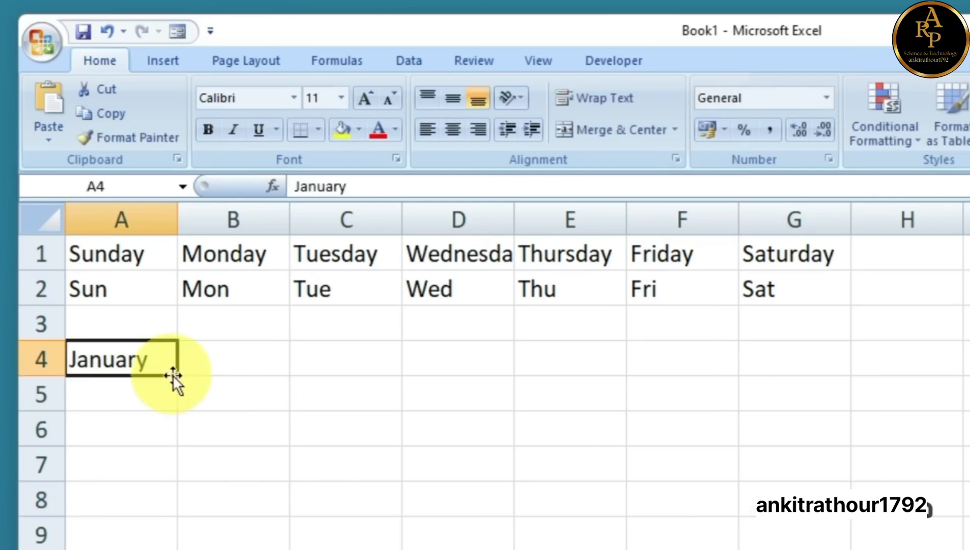
{"action": "left_click_drag", "start_coordinate": [179, 377], "coordinate": [825, 419]}
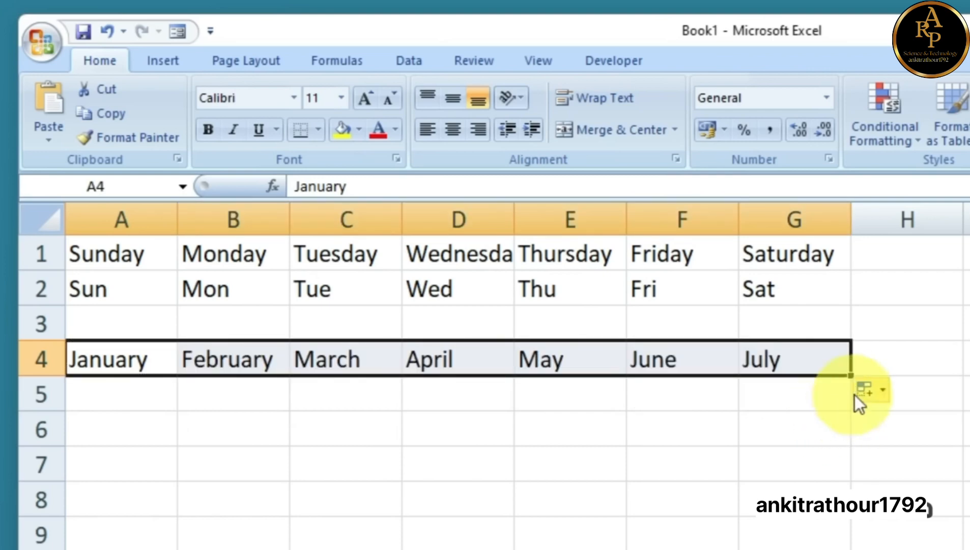
{"action": "left_click_drag", "start_coordinate": [850, 376], "coordinate": [969, 369]}
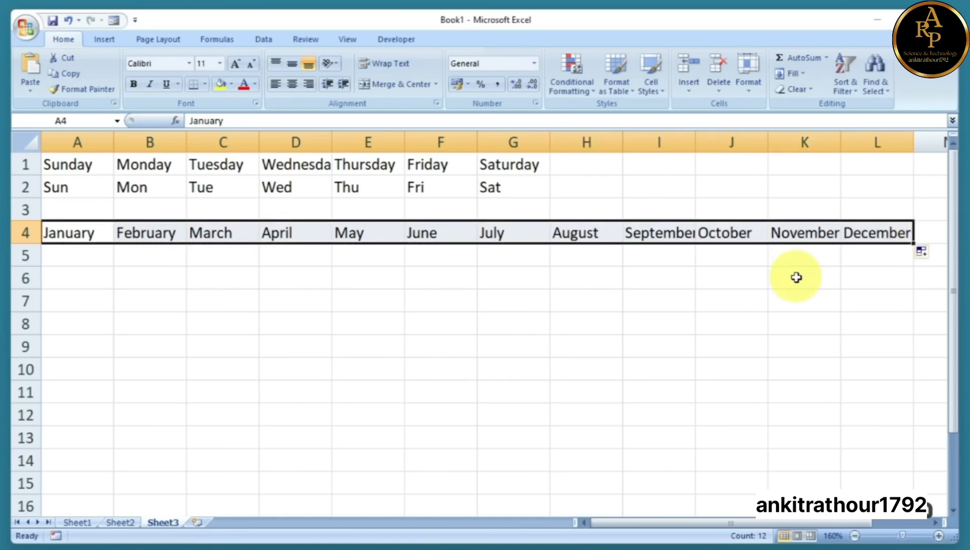
{"action": "left_click", "coordinate": [101, 257]}
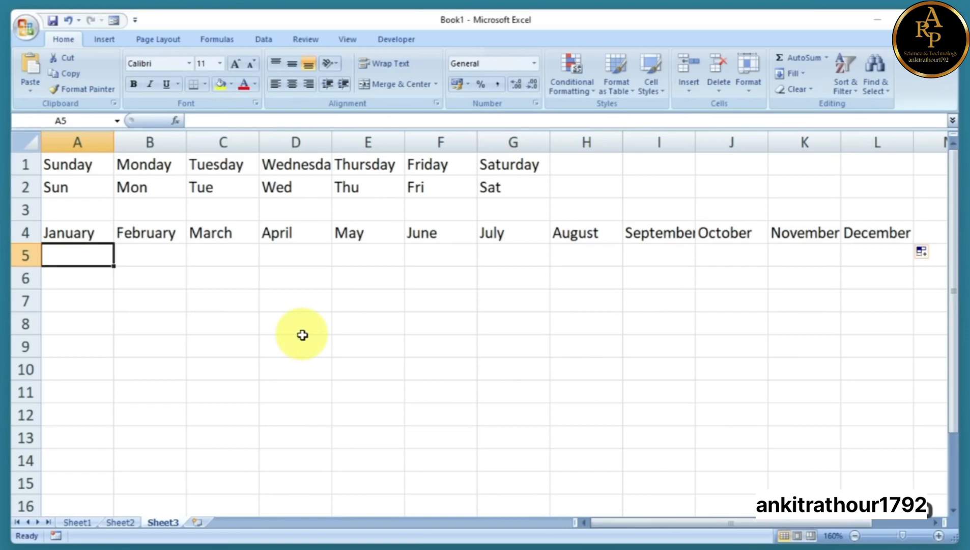
Enter Jan in A5 and fill the months Feb through Dec across row 5 to L5
{"action": "type", "text": "J"}
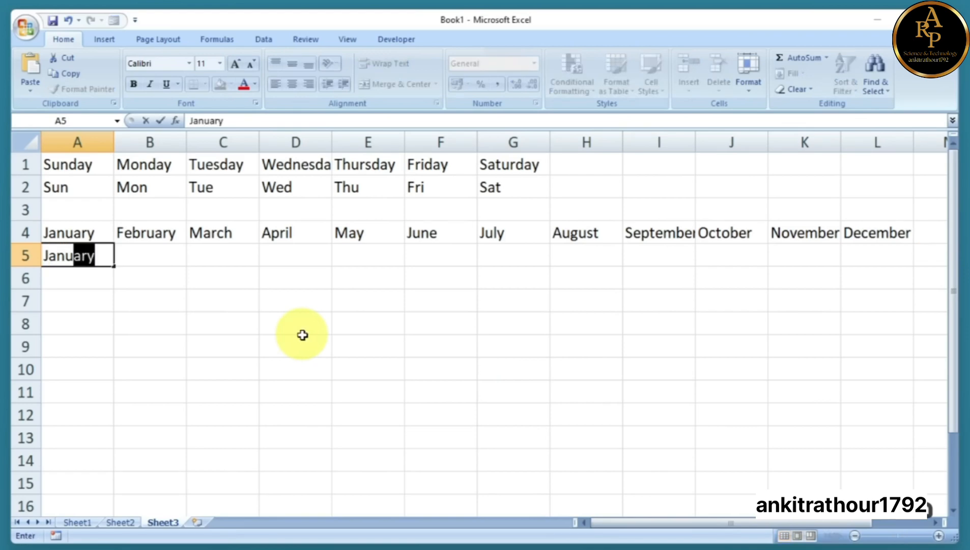
{"action": "type", "text": "anu"}
{"action": "key", "text": "BackSpace"}
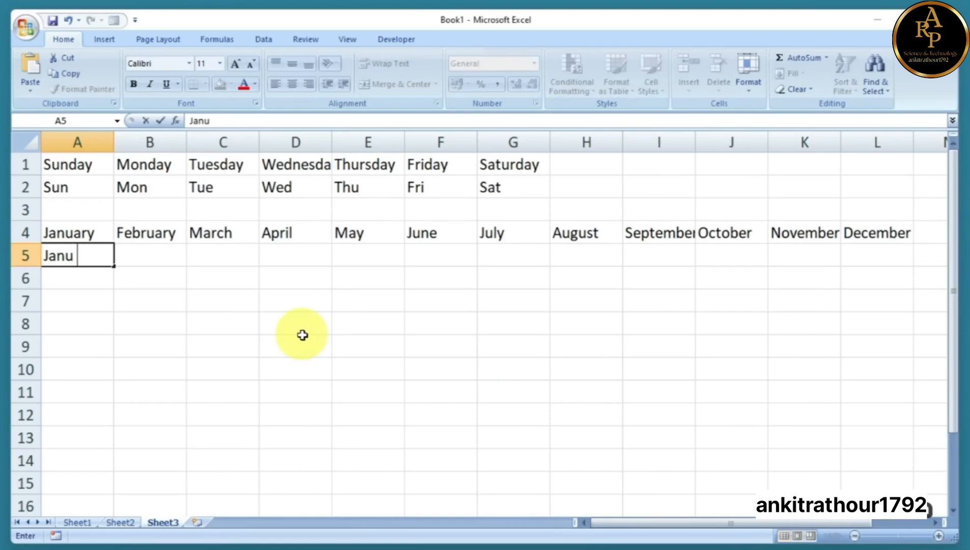
{"action": "key", "text": "BackSpace"}
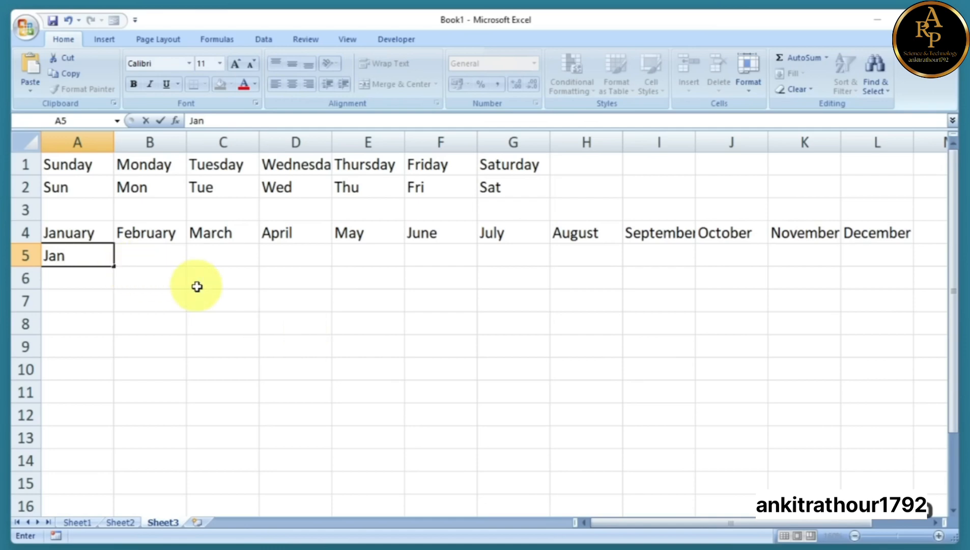
{"action": "left_click", "coordinate": [195, 283]}
{"action": "left_click", "coordinate": [67, 258]}
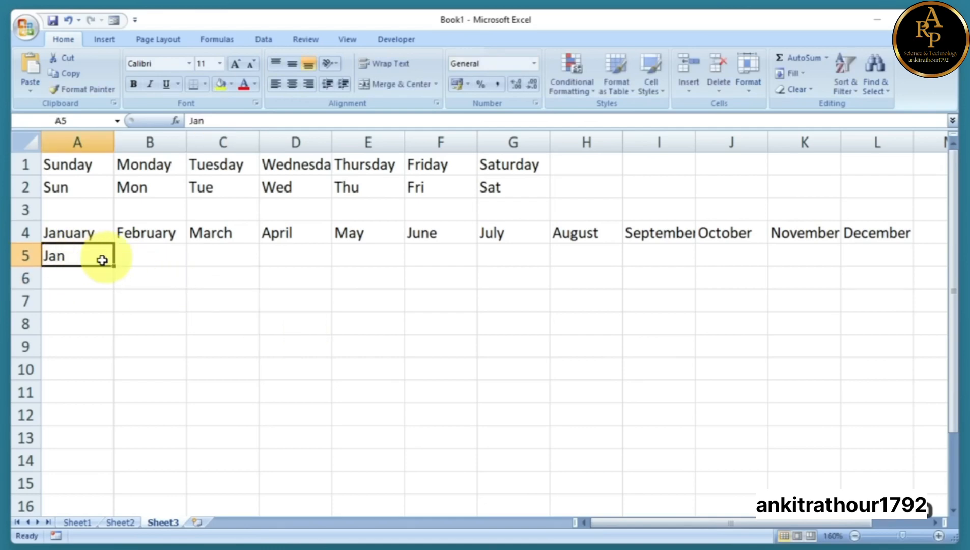
{"action": "left_click_drag", "start_coordinate": [112, 267], "coordinate": [888, 276]}
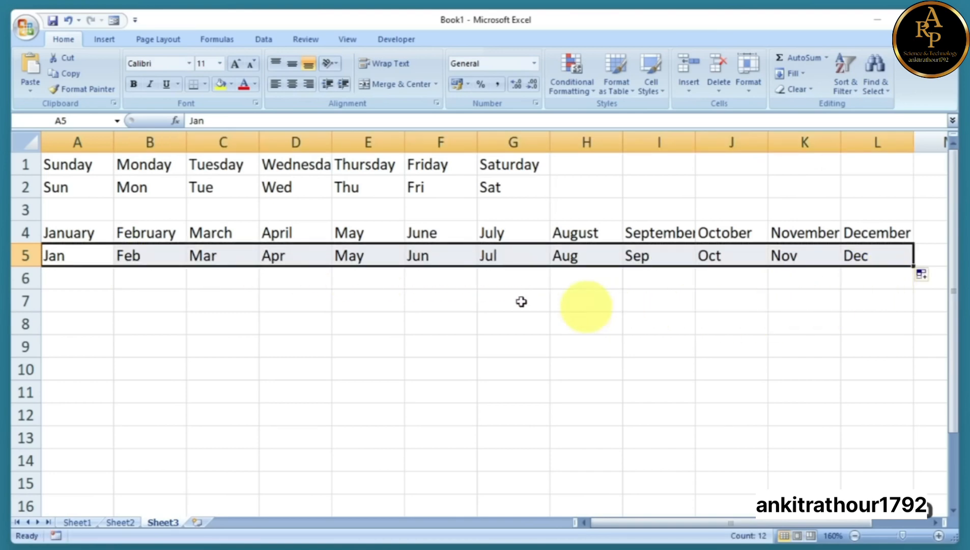
{"action": "left_click", "coordinate": [460, 320]}
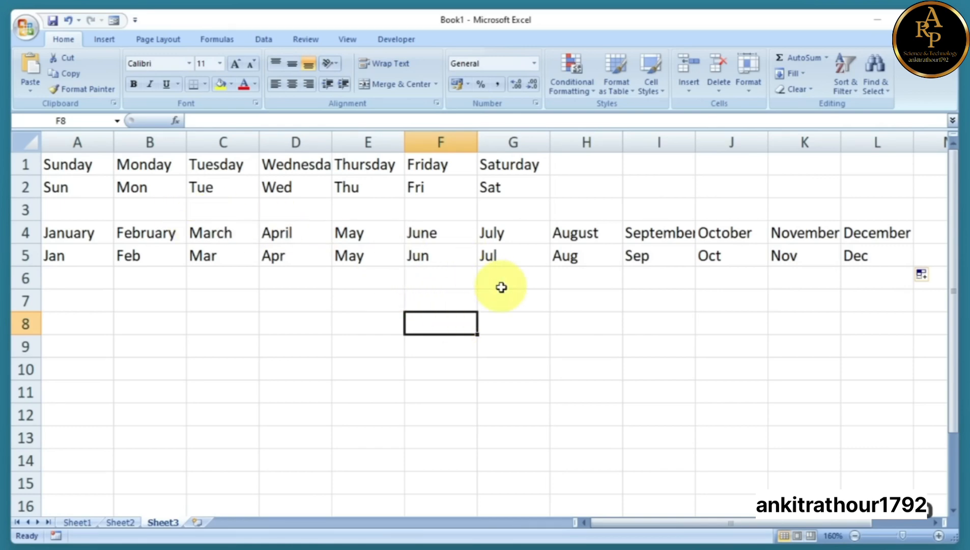
Select A1:L6 and delete all the day and month lists
{"action": "left_click_drag", "start_coordinate": [76, 164], "coordinate": [865, 268]}
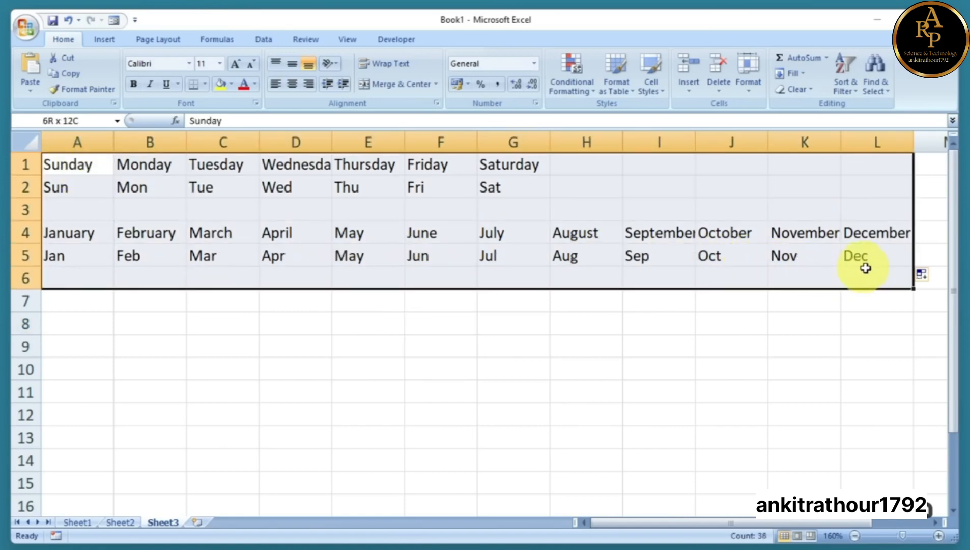
{"action": "left_click_drag", "start_coordinate": [76, 163], "coordinate": [854, 276]}
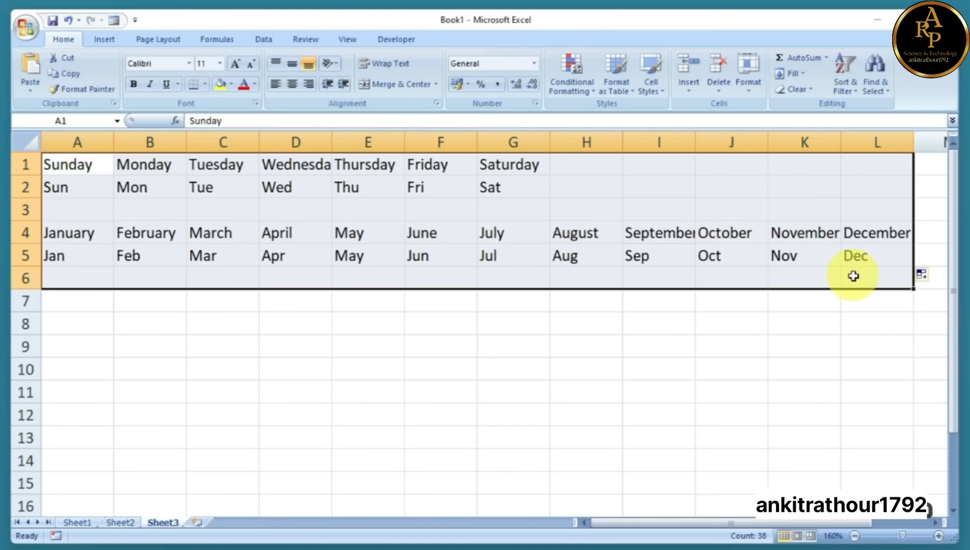
{"action": "key", "text": "Delete"}
{"action": "left_click", "coordinate": [241, 307]}
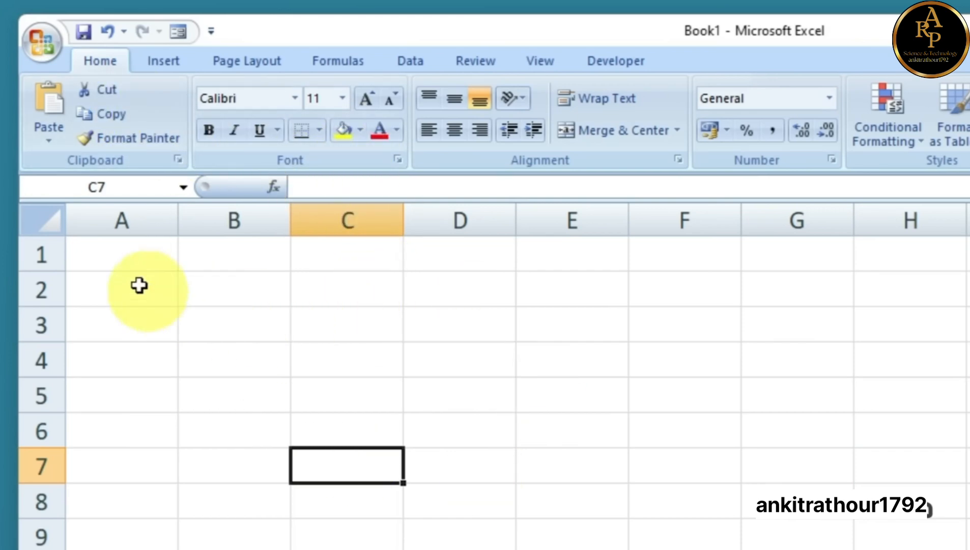
Enter the headings Name, Hindi, English, Math and S.S.T across A1:E1
{"action": "left_click", "coordinate": [129, 262]}
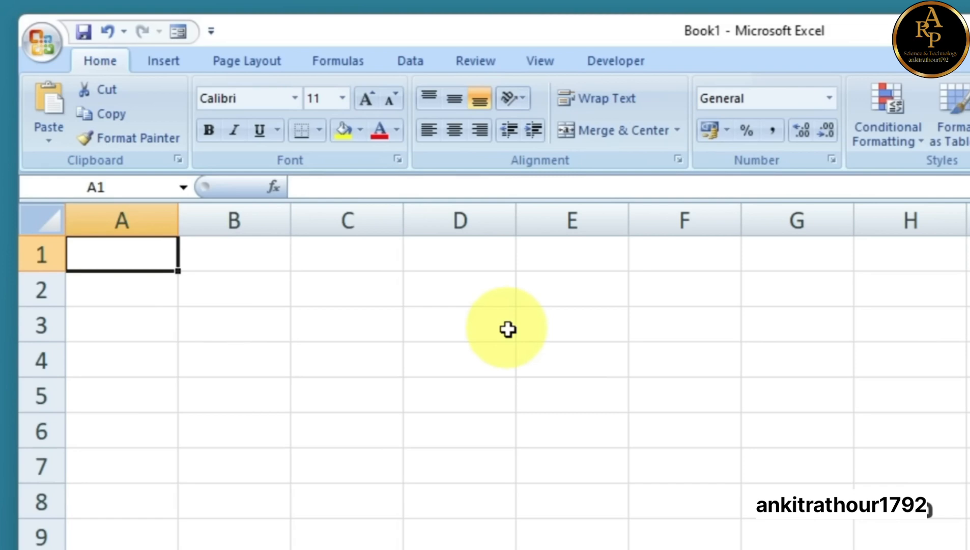
{"action": "type", "text": "Nma"}
{"action": "key", "text": "BackSpace"}
{"action": "type", "text": "ame"}
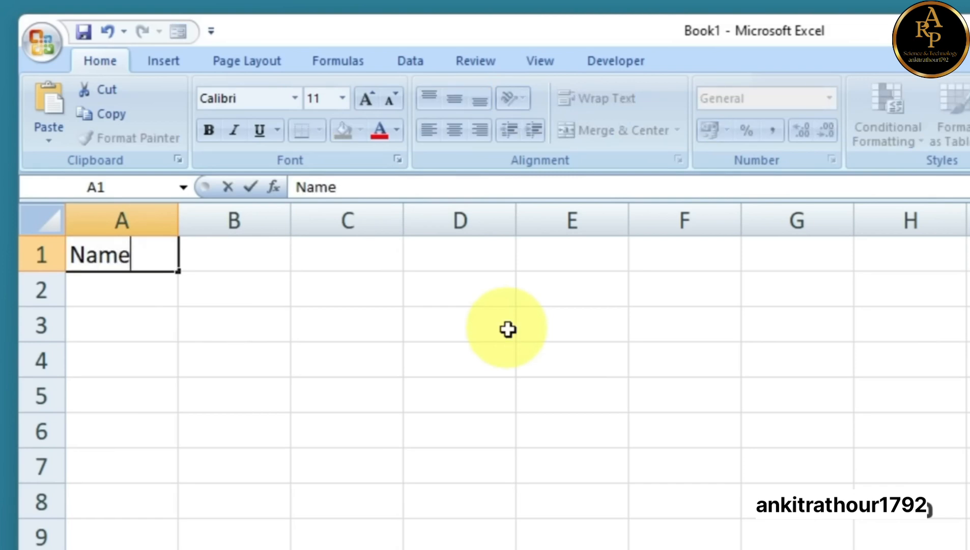
{"action": "key", "text": "Tab"}
{"action": "type", "text": "hindi"}
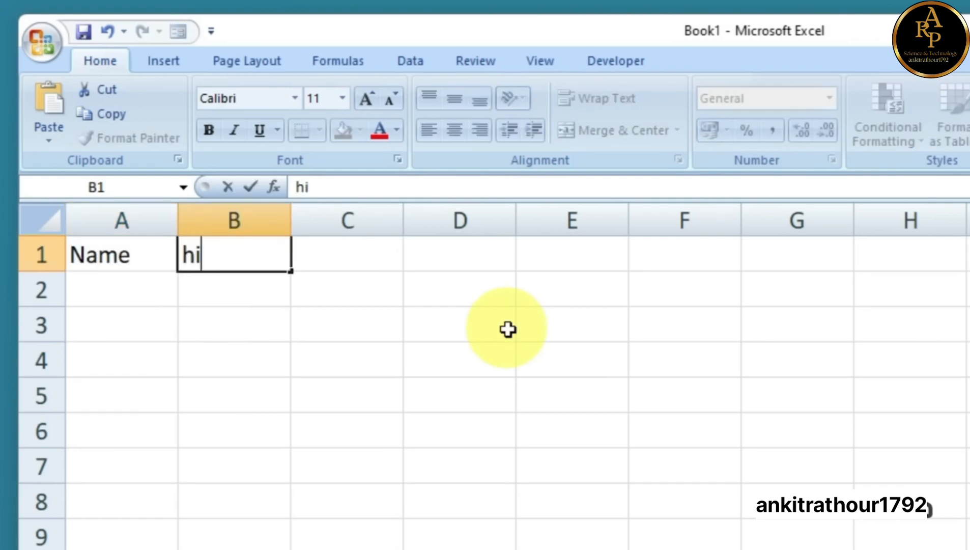
{"action": "key", "text": "BackSpace"}
{"action": "key", "text": "BackSpace"}
{"action": "type", "text": "Hindi"}
{"action": "key", "text": "Tab"}
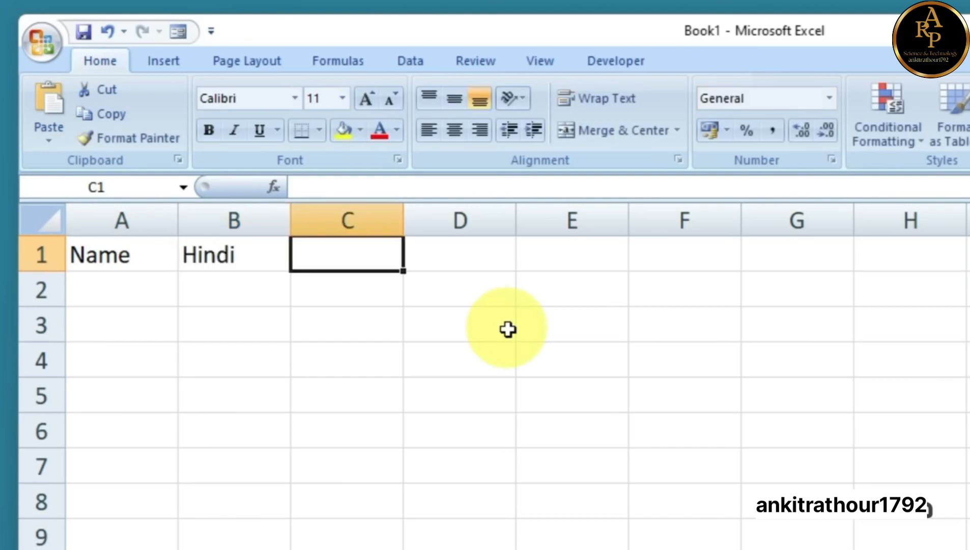
{"action": "type", "text": "English"}
{"action": "key", "text": "Tab"}
{"action": "type", "text": "mat"}
{"action": "key", "text": "BackSpace"}
{"action": "key", "text": "BackSpace"}
{"action": "key", "text": "BackSpace"}
{"action": "type", "text": "Math"}
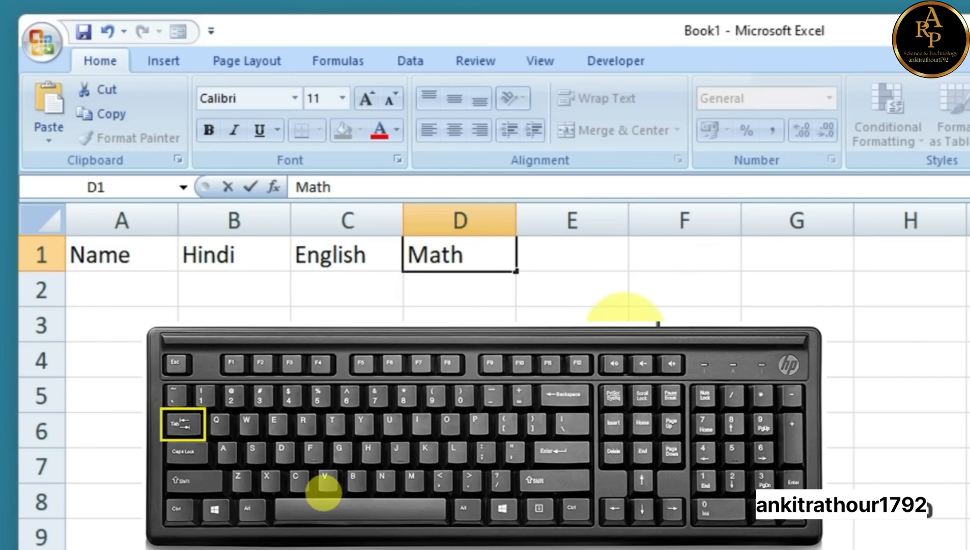
{"action": "key", "text": "Tab"}
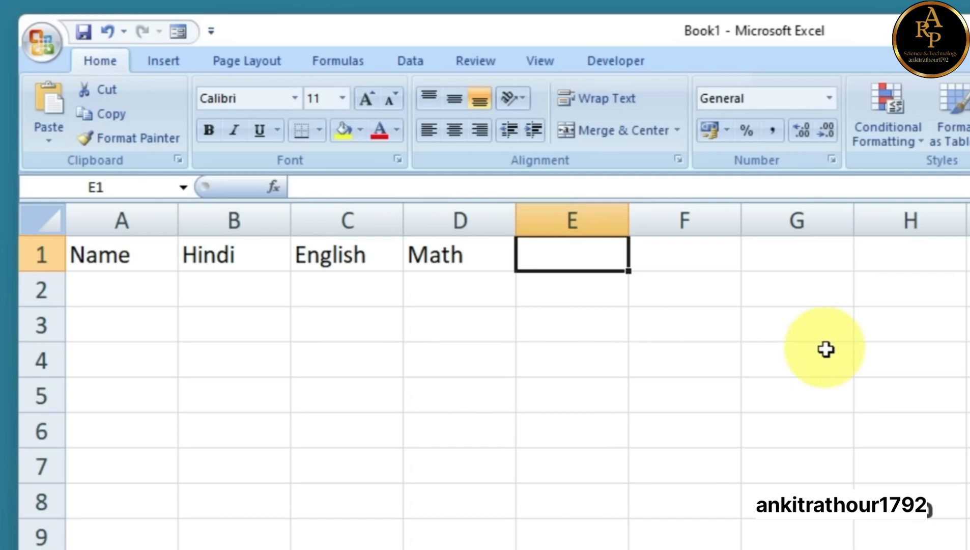
{"action": "type", "text": "S.S.T"}
{"action": "key", "text": "Tab"}
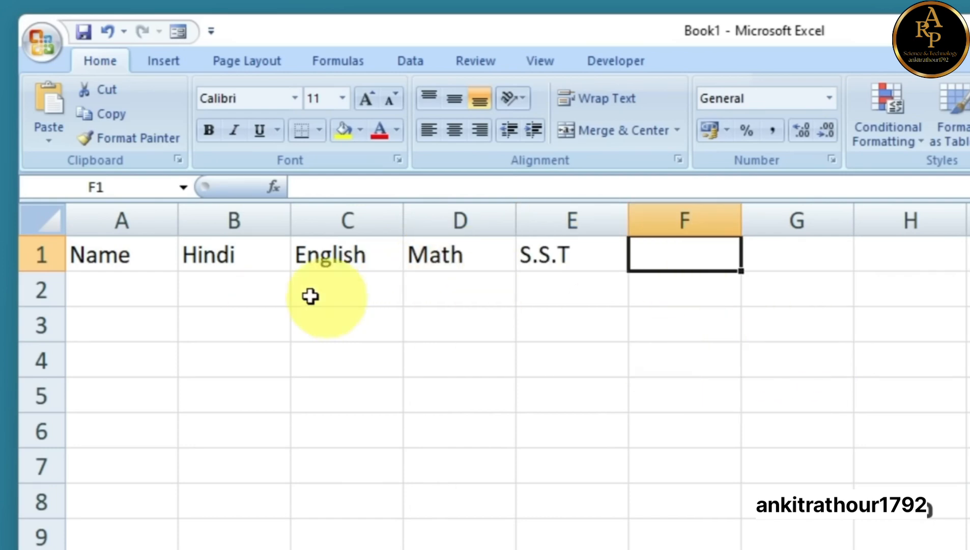
List the five student names down A2:A6
{"action": "left_click", "coordinate": [112, 303]}
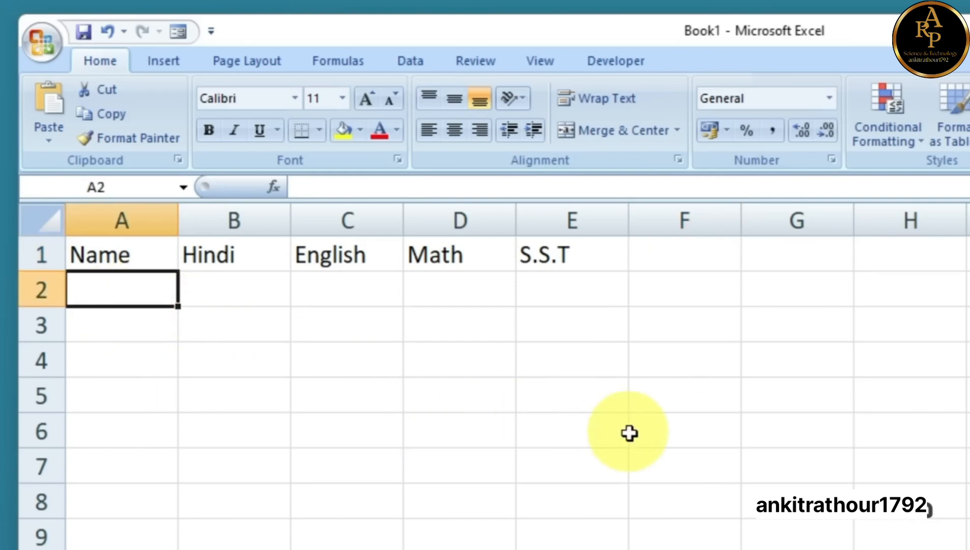
{"action": "type", "text": "Gulab"}
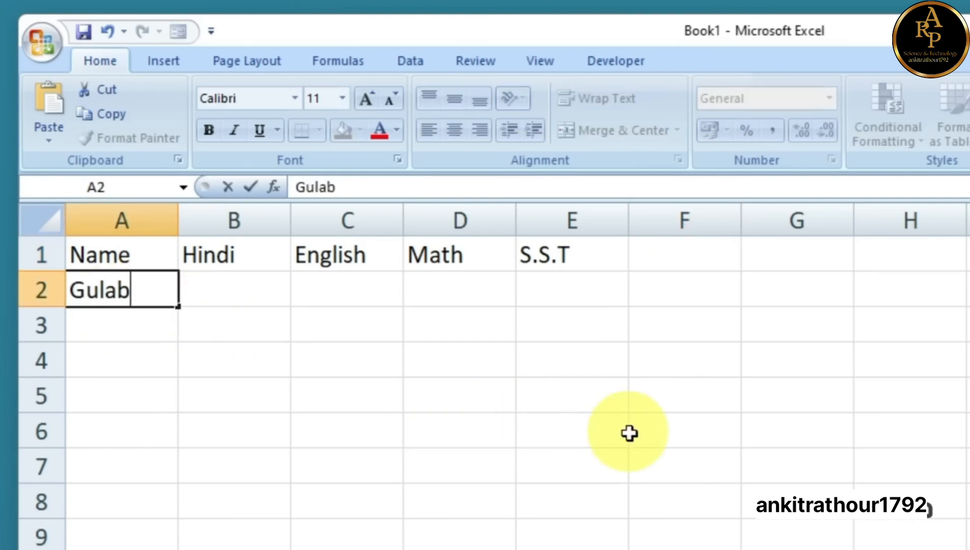
{"action": "key", "text": "Return"}
{"action": "type", "text": "Roshan"}
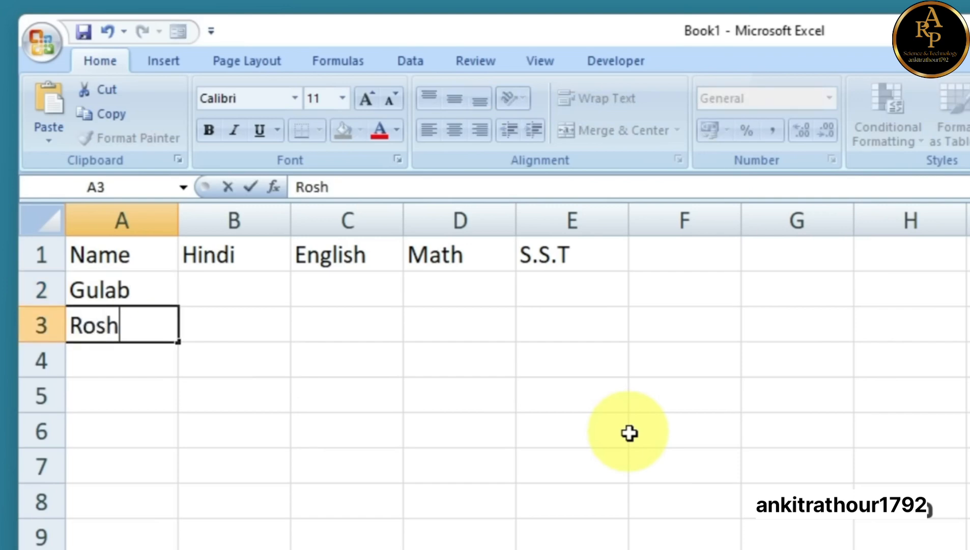
{"action": "key", "text": "Return"}
{"action": "type", "text": "Pooja"}
{"action": "key", "text": "Return"}
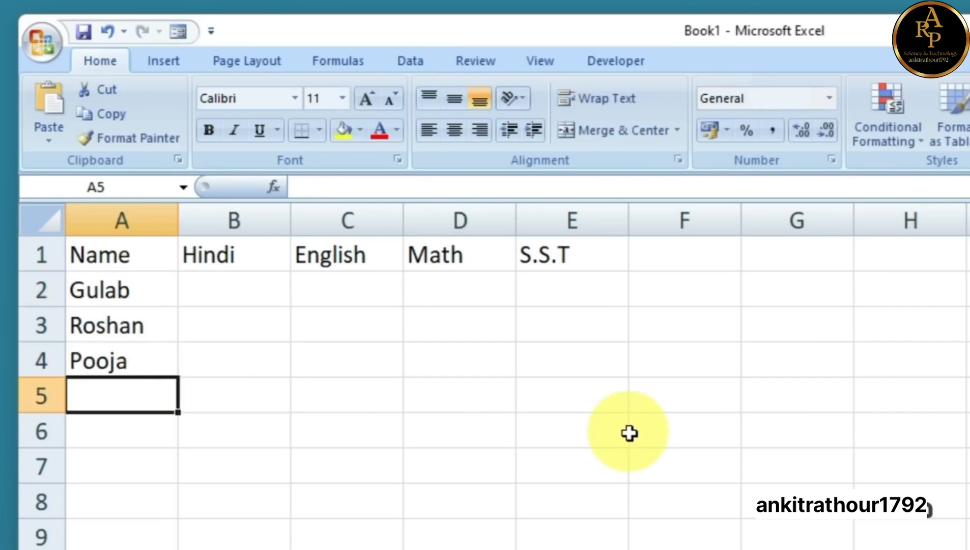
{"action": "type", "text": "Resham"}
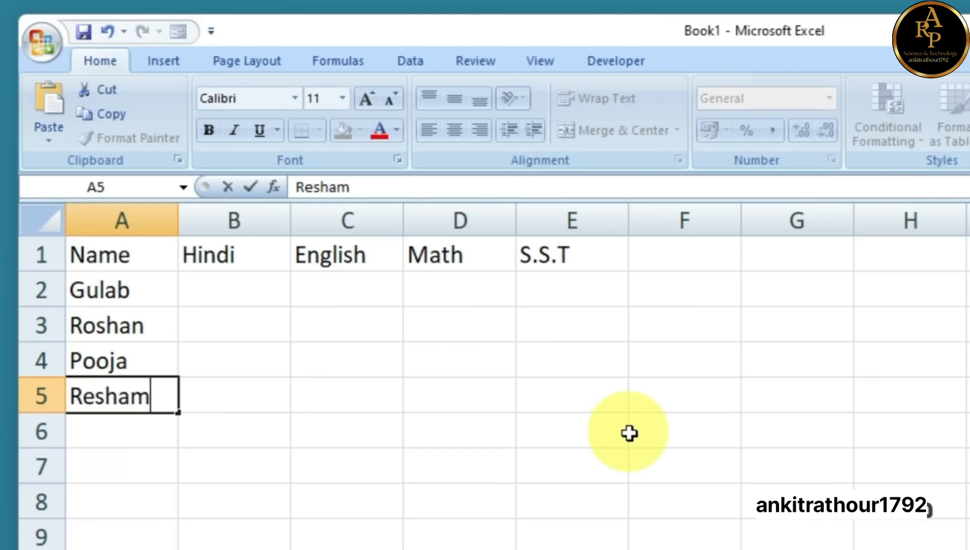
{"action": "key", "text": "Return"}
{"action": "type", "text": "Rohan"}
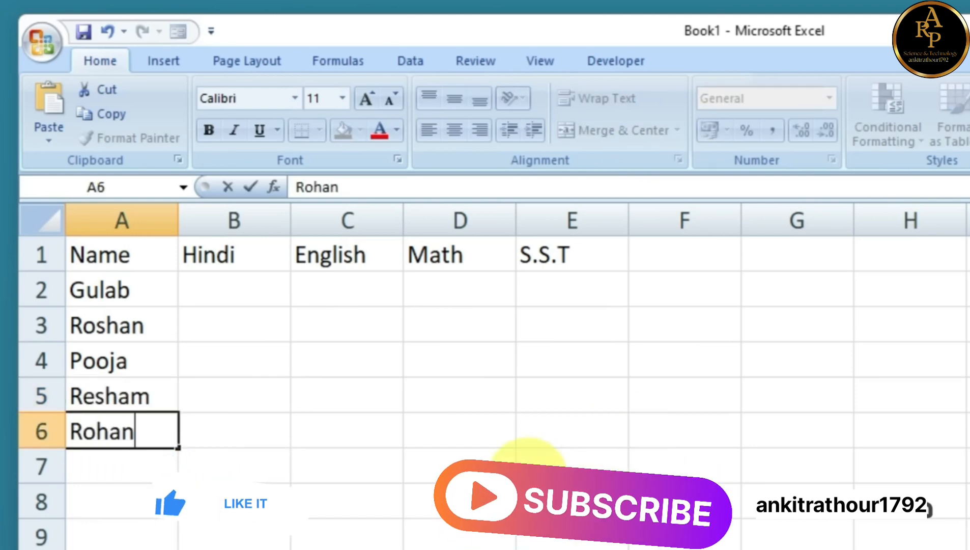
{"action": "left_click", "coordinate": [418, 499]}
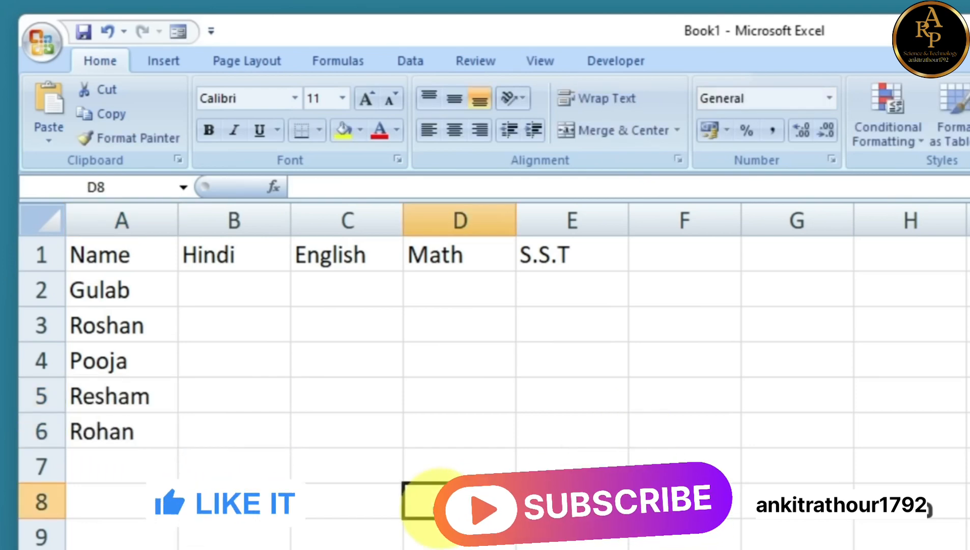
Enter the Hindi marks 85, 75, 96, 85 and 80 in B2:B6
{"action": "left_click", "coordinate": [238, 290]}
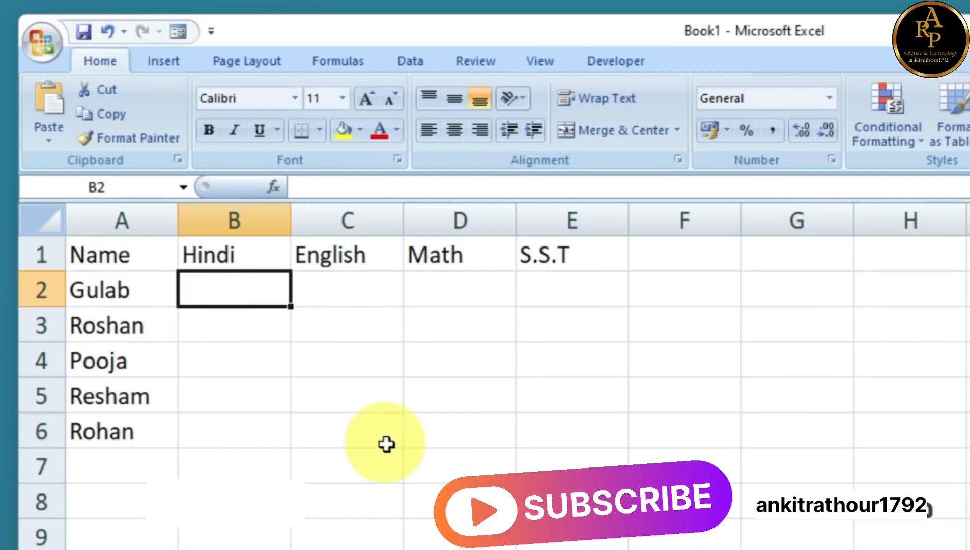
{"action": "type", "text": "85"}
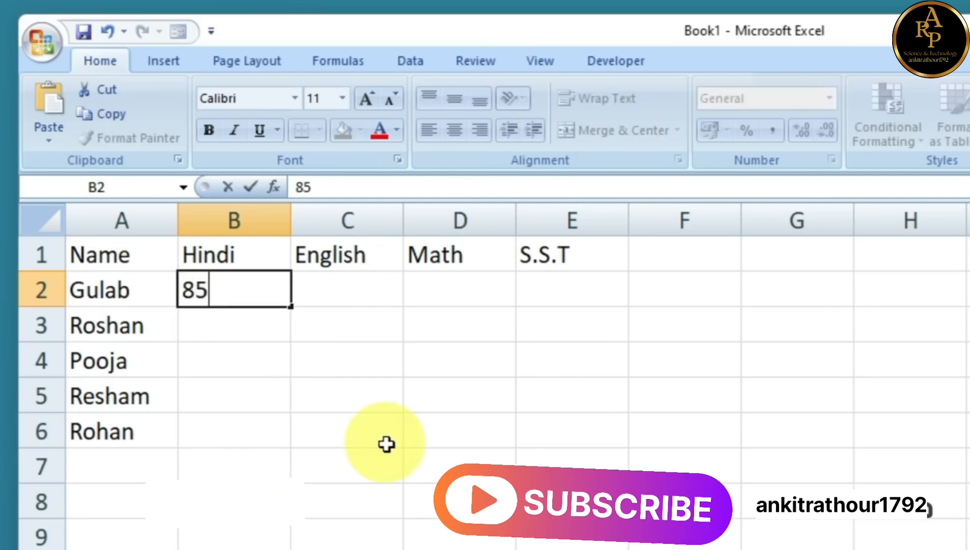
{"action": "key", "text": "Return"}
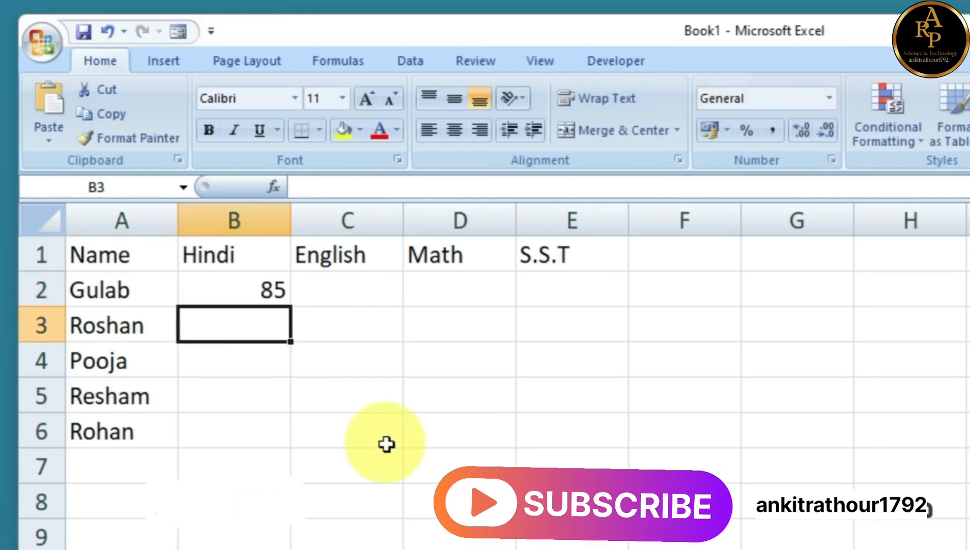
{"action": "type", "text": "75"}
{"action": "key", "text": "Return"}
{"action": "type", "text": "96"}
{"action": "key", "text": "Return"}
{"action": "type", "text": "85"}
{"action": "key", "text": "Return"}
{"action": "type", "text": "80"}
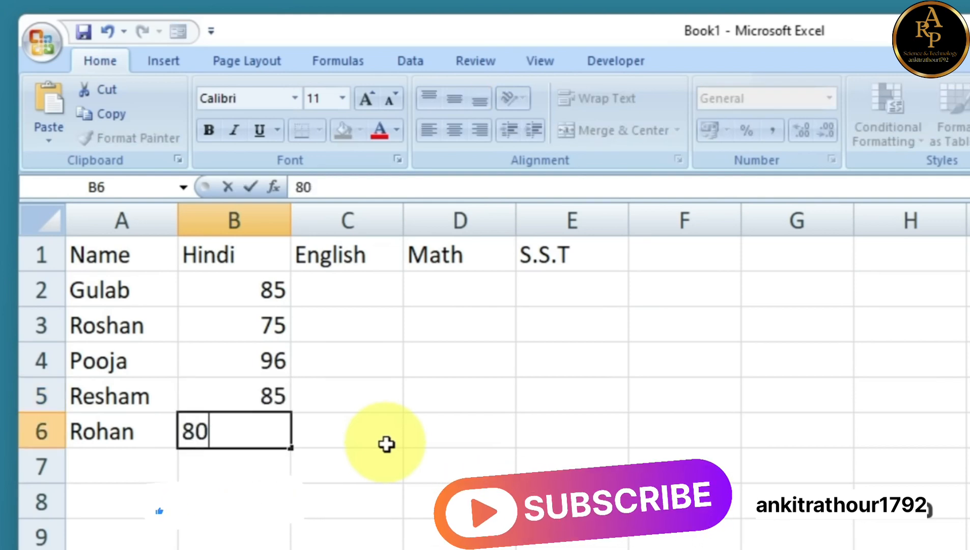
{"action": "key", "text": "Return"}
Enter the English marks 65, 80, 56, 70 and 77 in C2:C6
{"action": "key", "text": "Right"}
{"action": "key", "text": "Up"}
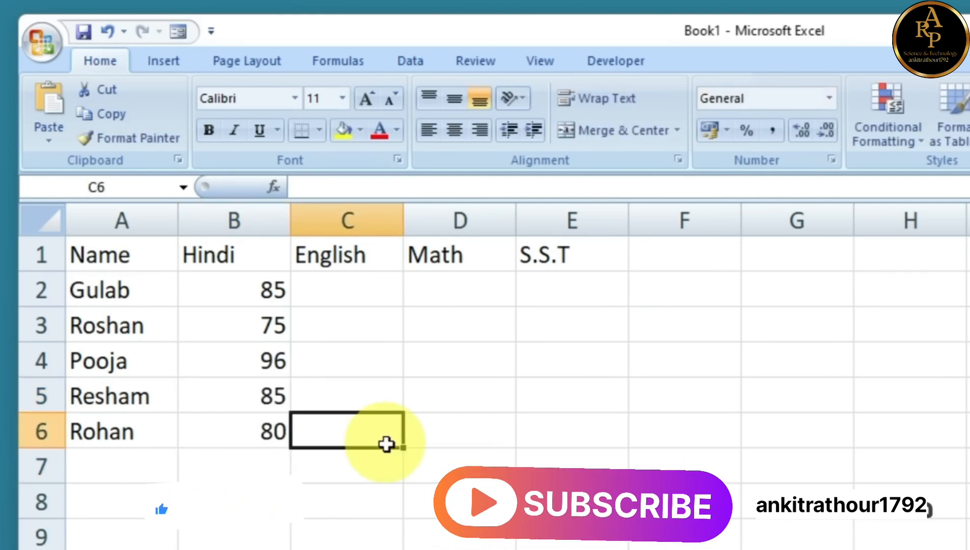
{"action": "key", "text": "Up"}
{"action": "key", "text": "Up"}
{"action": "key", "text": "Up"}
{"action": "key", "text": "Up"}
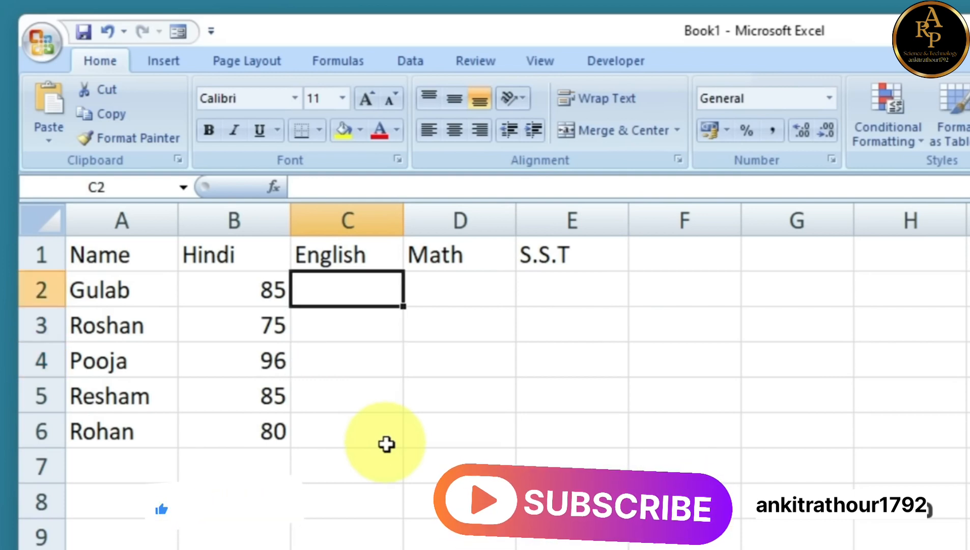
{"action": "left_click", "coordinate": [429, 291]}
{"action": "left_click", "coordinate": [524, 285]}
{"action": "left_click", "coordinate": [433, 288]}
{"action": "left_click", "coordinate": [331, 292]}
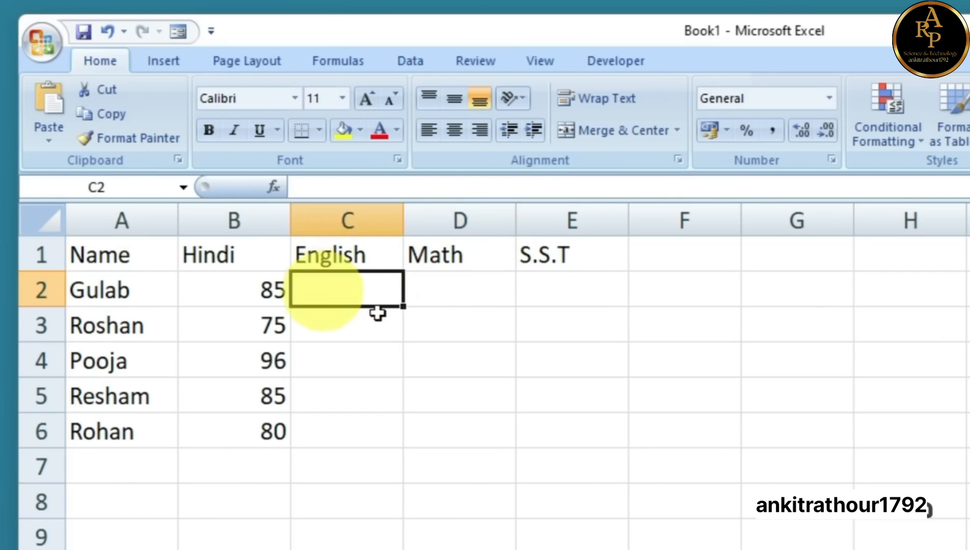
{"action": "type", "text": "65"}
{"action": "key", "text": "Return"}
{"action": "type", "text": "80"}
{"action": "key", "text": "Return"}
{"action": "type", "text": "56"}
Enter the Math marks (85, 65, 85, 80, 84) and S.S.T marks (92, 56, 77, 86, 87)
{"action": "key", "text": "Return"}
{"action": "type", "text": "70 77"}
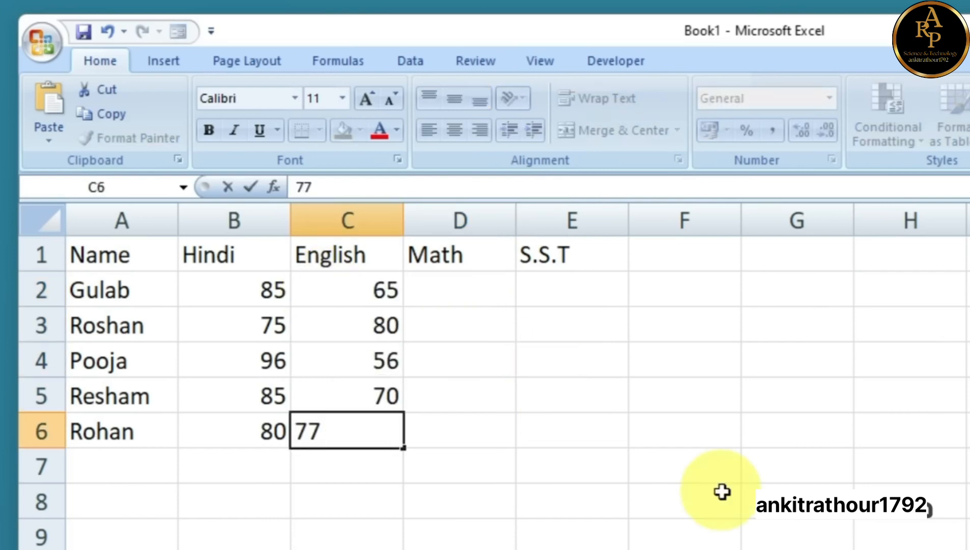
{"action": "key", "text": "Right"}
{"action": "key", "text": "Up"}
{"action": "key", "text": "Up"}
{"action": "key", "text": "Up"}
{"action": "key", "text": "Up"}
{"action": "type", "text": "85"}
{"action": "key", "text": "Return"}
{"action": "type", "text": "65"}
{"action": "key", "text": "Return"}
{"action": "type", "text": "85 80 84"}
{"action": "key", "text": "Right"}
{"action": "key", "text": "Up"}
{"action": "key", "text": "Up"}
{"action": "key", "text": "Up"}
{"action": "key", "text": "Up"}
{"action": "type", "text": "92"}
{"action": "key", "text": "Return"}
{"action": "type", "text": "56 77 86 87"}
{"action": "left_click", "coordinate": [757, 395]}
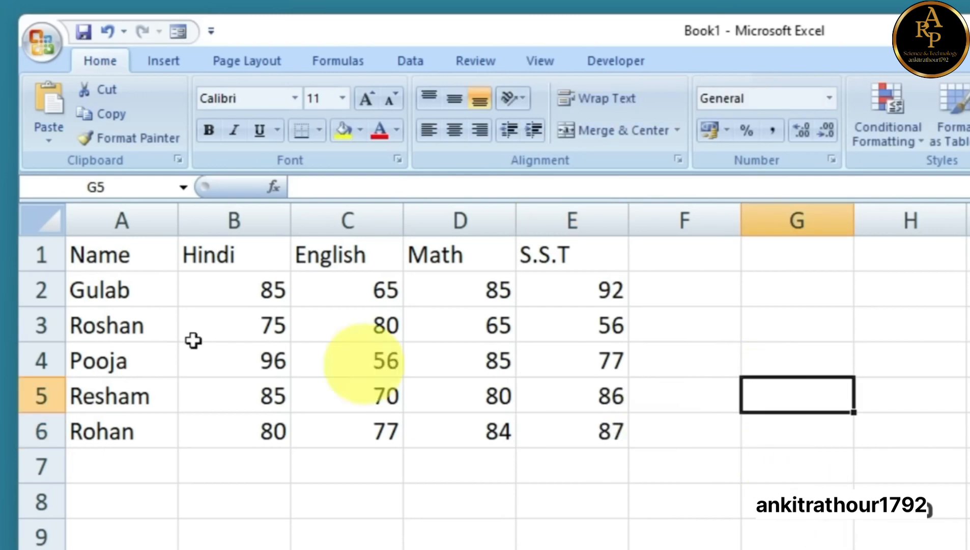
{"action": "left_click", "coordinate": [688, 249]}
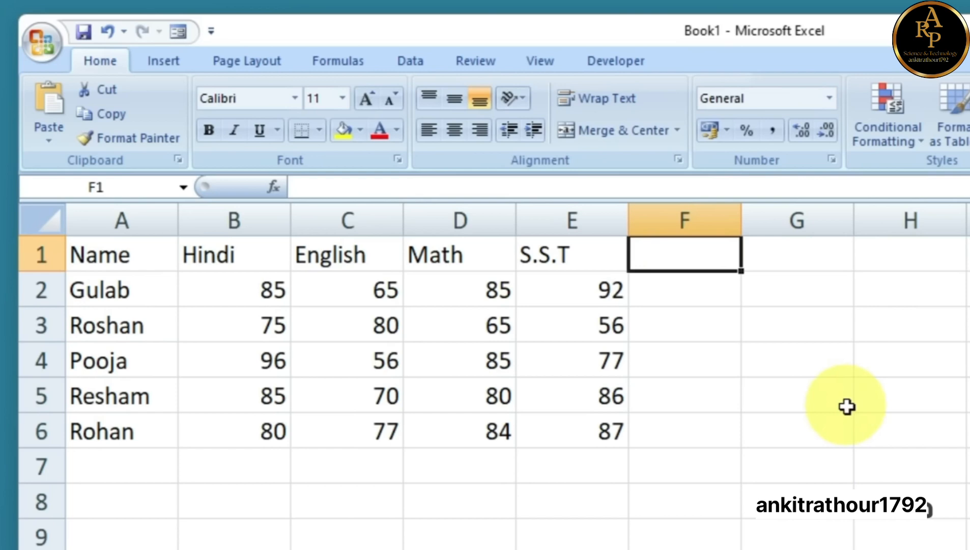
Add the heading Total in F1 and start an = formula in F2
{"action": "type", "text": "Total"}
{"action": "left_click", "coordinate": [823, 498]}
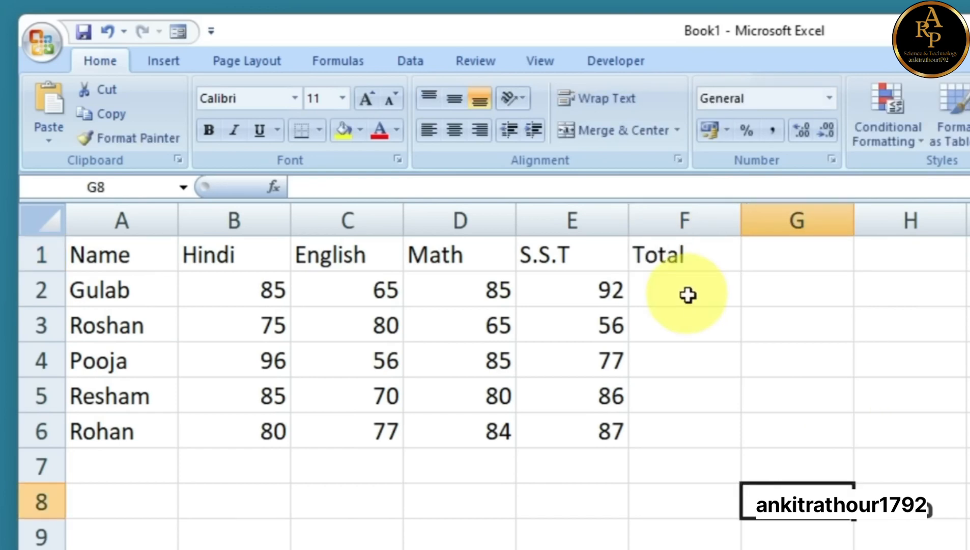
{"action": "left_click_drag", "start_coordinate": [275, 301], "coordinate": [585, 303]}
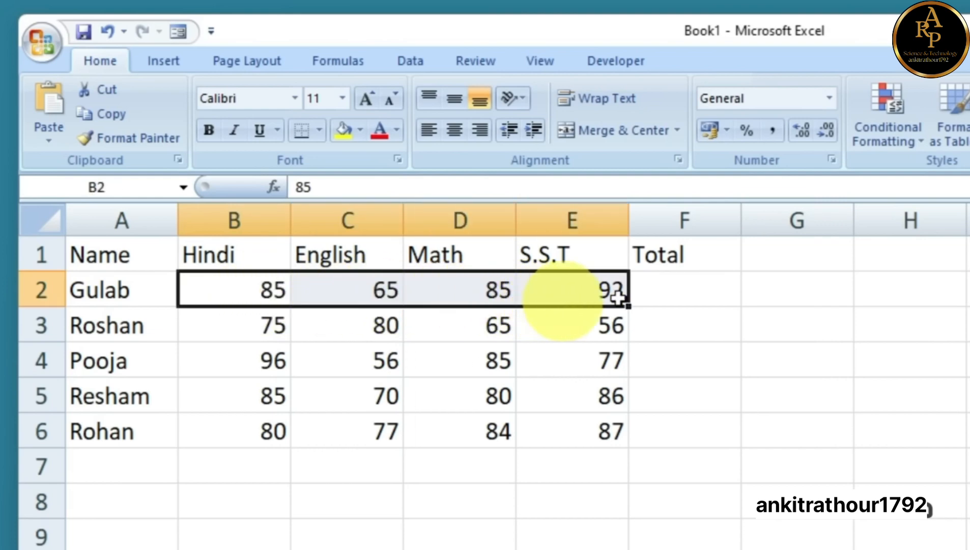
{"action": "left_click", "coordinate": [675, 288]}
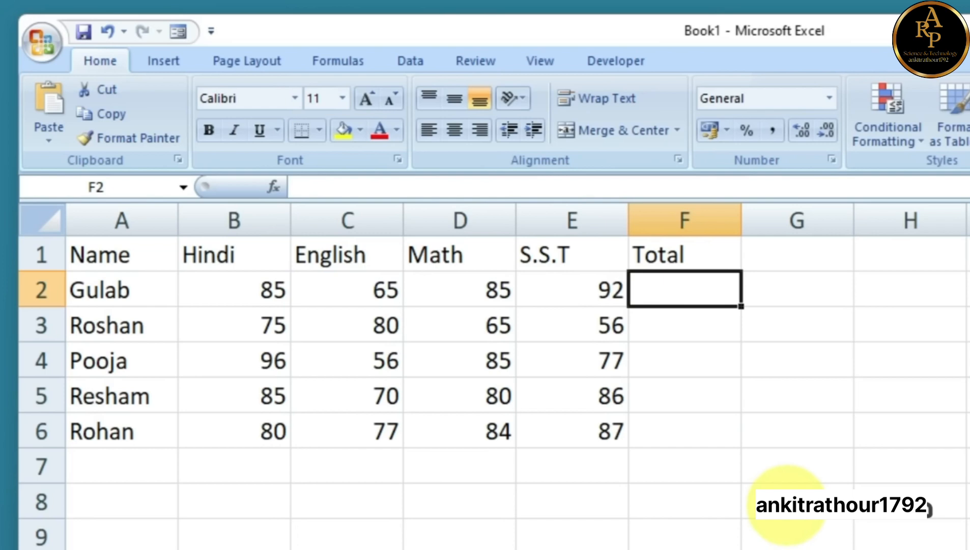
{"action": "type", "text": "="}
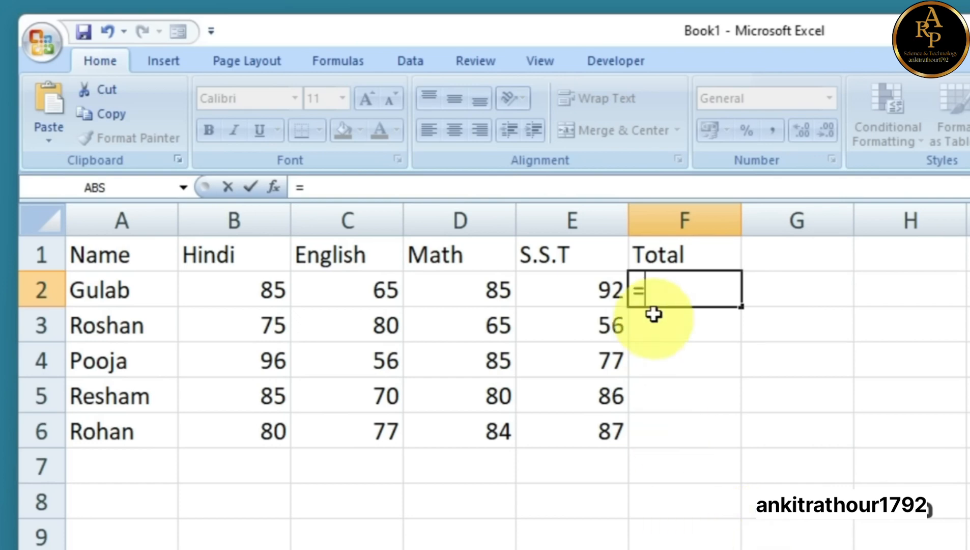
Complete F2 as =B2+C2+D2+E2, giving the first student's total of 327
{"action": "left_click", "coordinate": [253, 288]}
{"action": "type", "text": "+"}
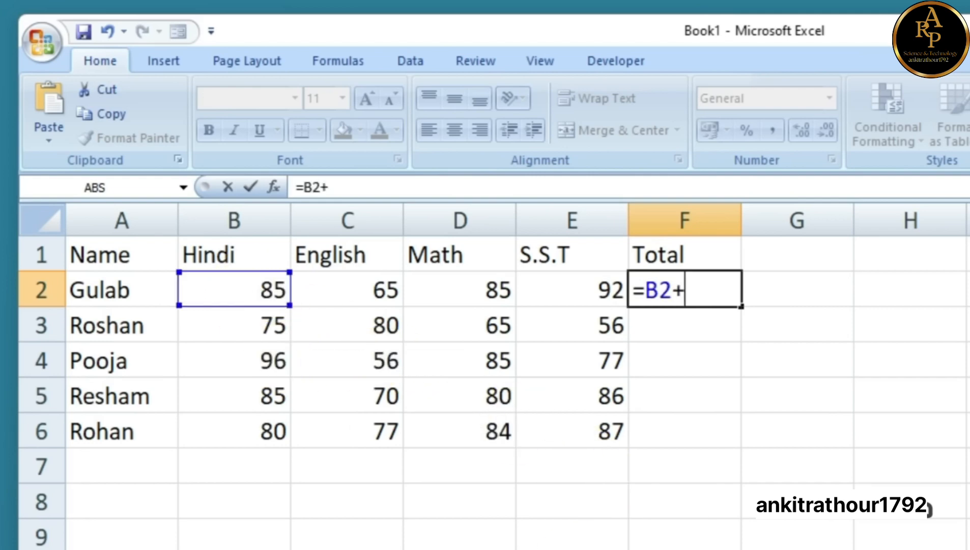
{"action": "left_click", "coordinate": [359, 298]}
{"action": "type", "text": "+"}
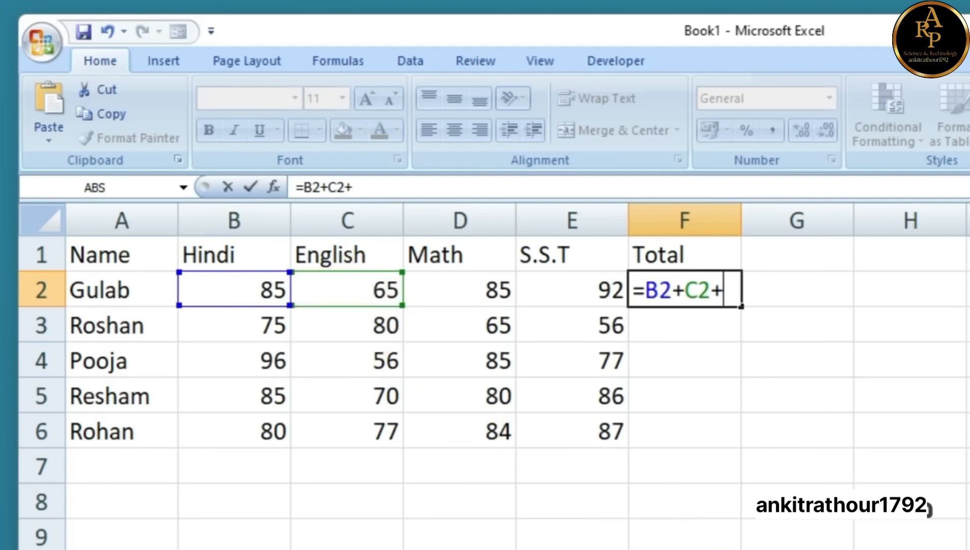
{"action": "left_click", "coordinate": [464, 288]}
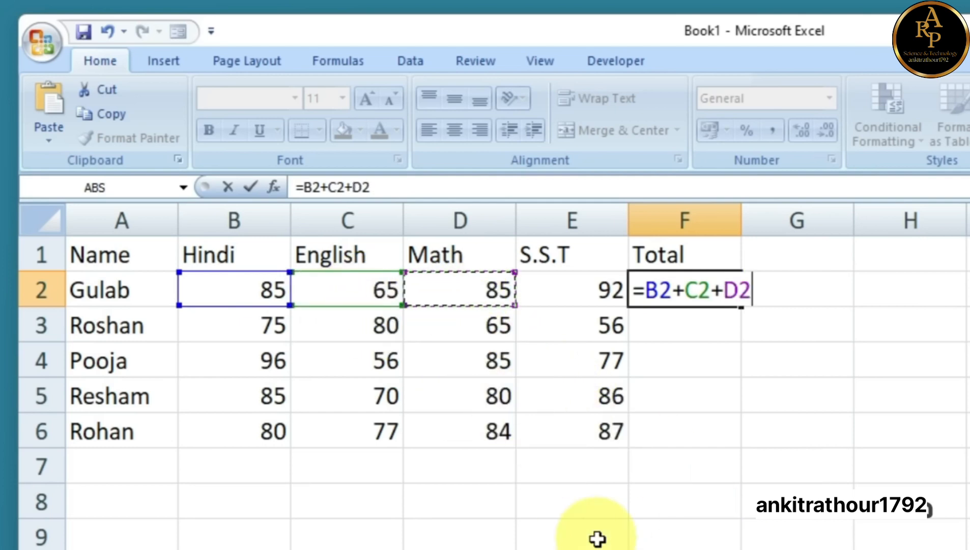
{"action": "type", "text": "+"}
{"action": "left_click", "coordinate": [591, 283]}
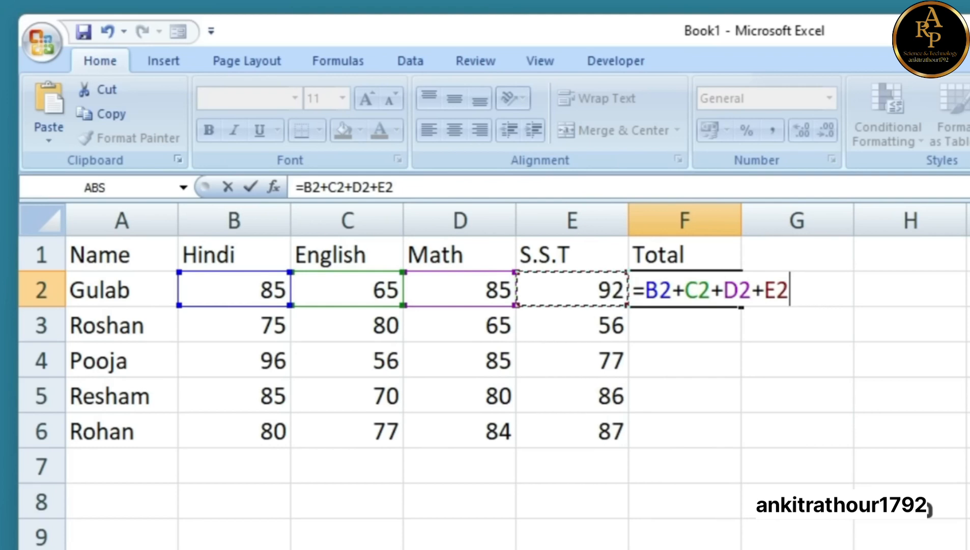
{"action": "key", "text": "Return"}
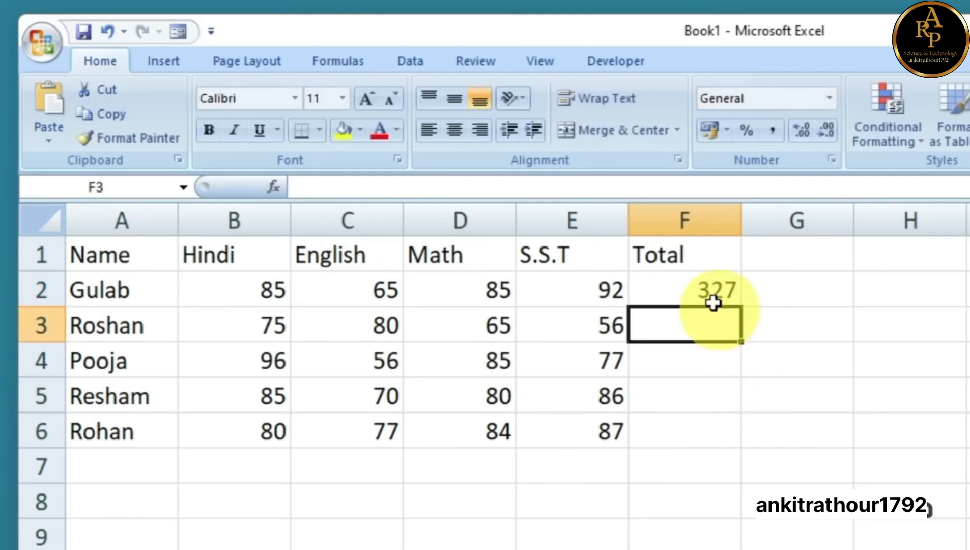
Check F2's formula against row 2's marks and review the empty totals in F3:F6
{"action": "left_click", "coordinate": [703, 290]}
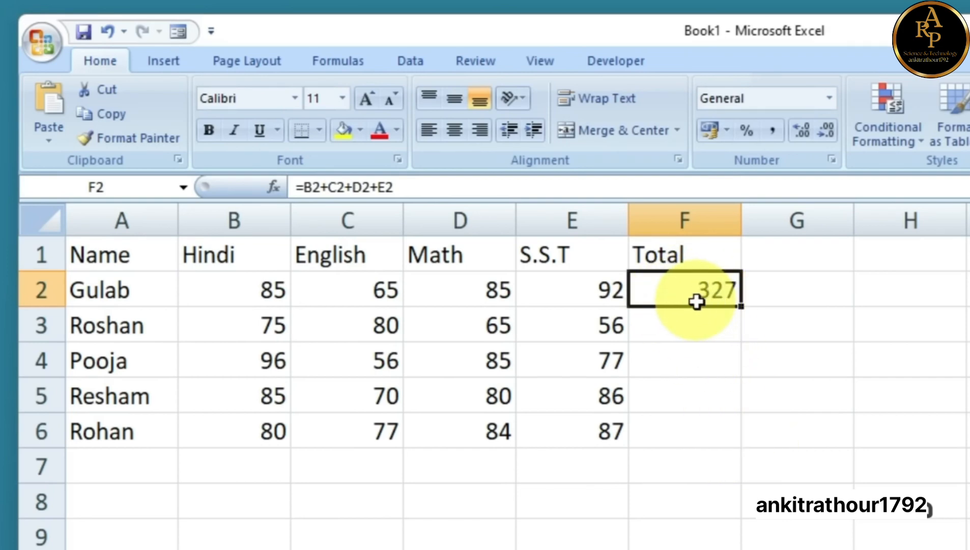
{"action": "left_click_drag", "start_coordinate": [259, 285], "coordinate": [601, 290]}
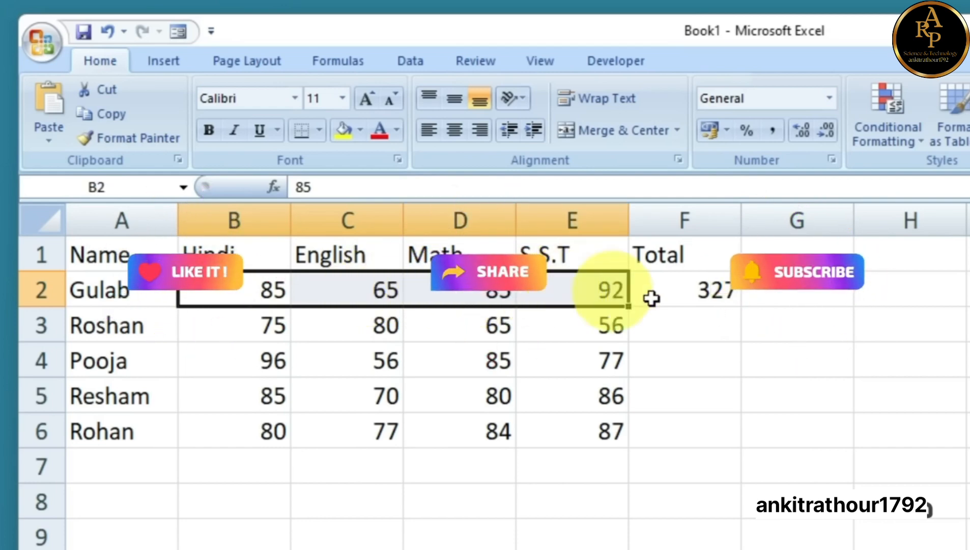
{"action": "left_click", "coordinate": [701, 291]}
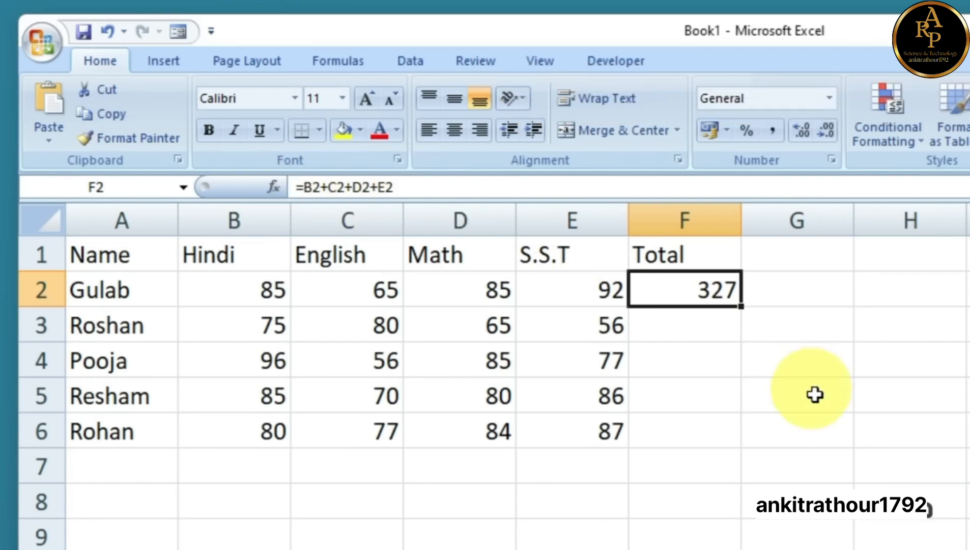
{"action": "left_click", "coordinate": [701, 329]}
{"action": "left_click", "coordinate": [682, 365]}
{"action": "left_click", "coordinate": [682, 405]}
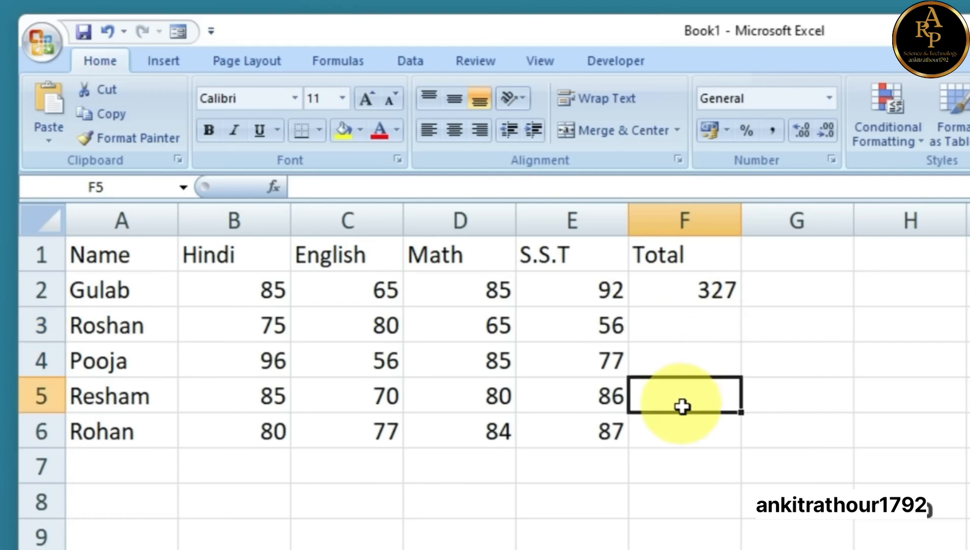
{"action": "left_click", "coordinate": [675, 435]}
Fill F2's total formula down to F6, giving totals 276, 314, 321 and 328
{"action": "key", "text": "Up"}
{"action": "key", "text": "Up"}
{"action": "key", "text": "Up"}
{"action": "key", "text": "Up"}
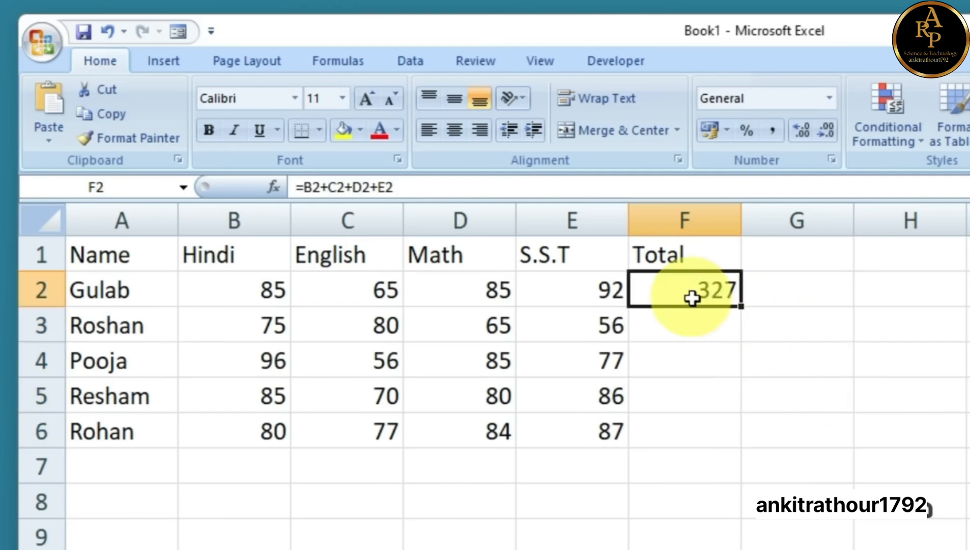
{"action": "left_click_drag", "start_coordinate": [278, 292], "coordinate": [678, 288]}
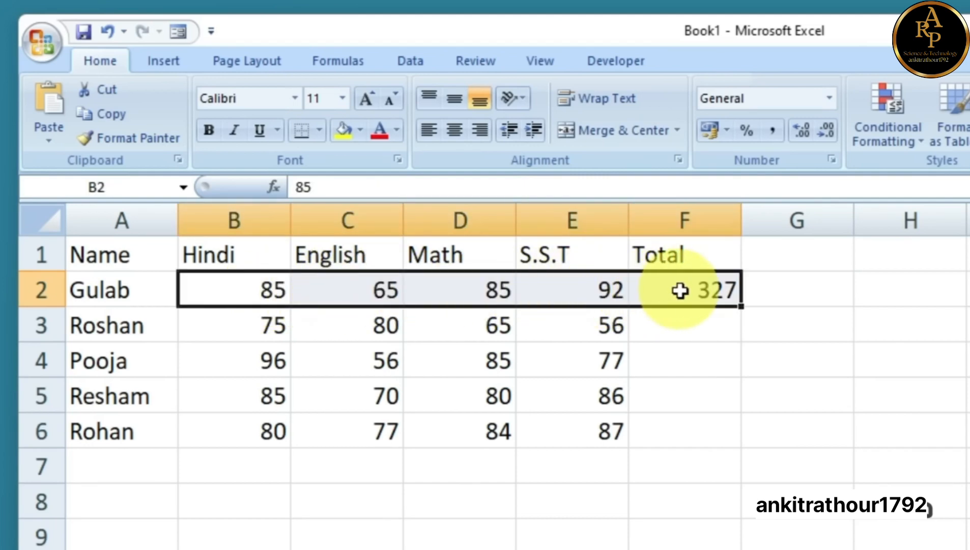
{"action": "left_click", "coordinate": [680, 288]}
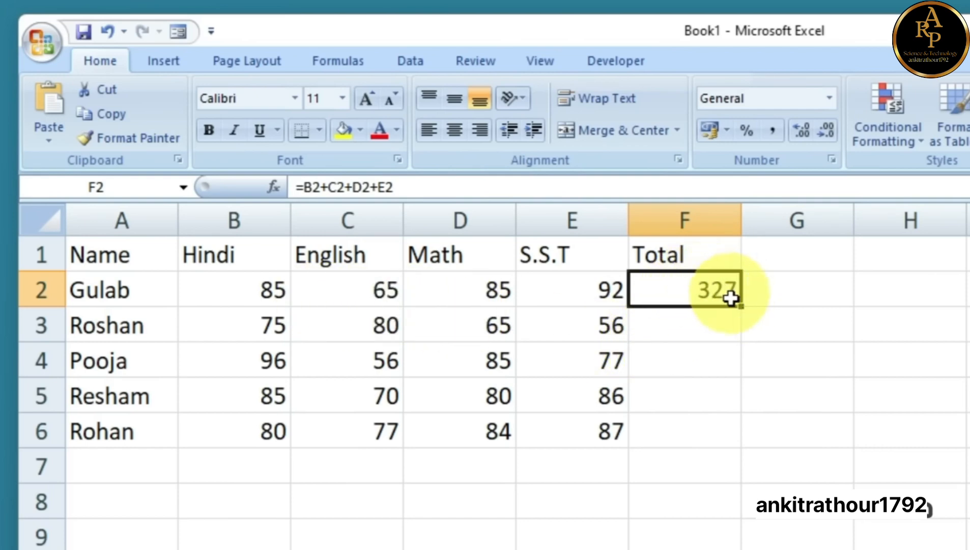
{"action": "left_click_drag", "start_coordinate": [743, 306], "coordinate": [745, 448]}
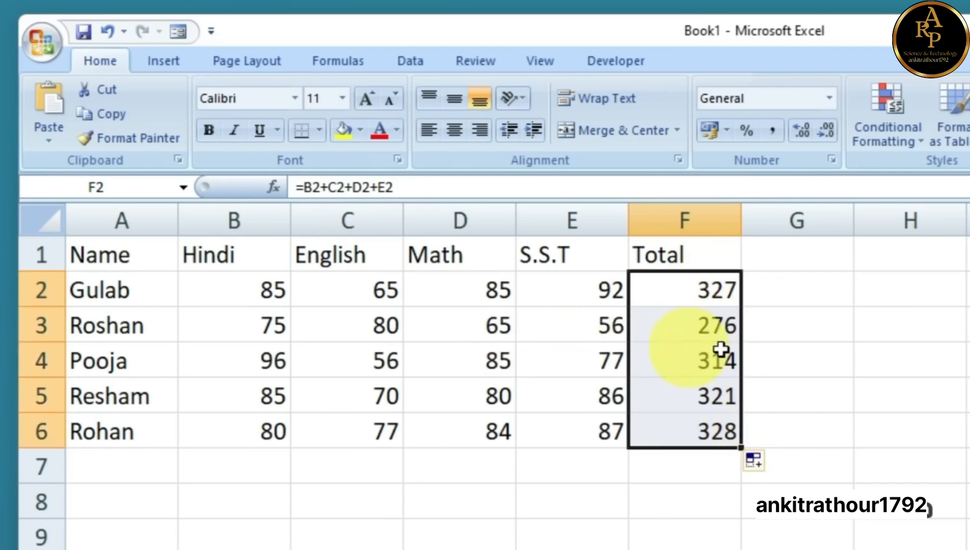
{"action": "key", "text": "ctrl+z"}
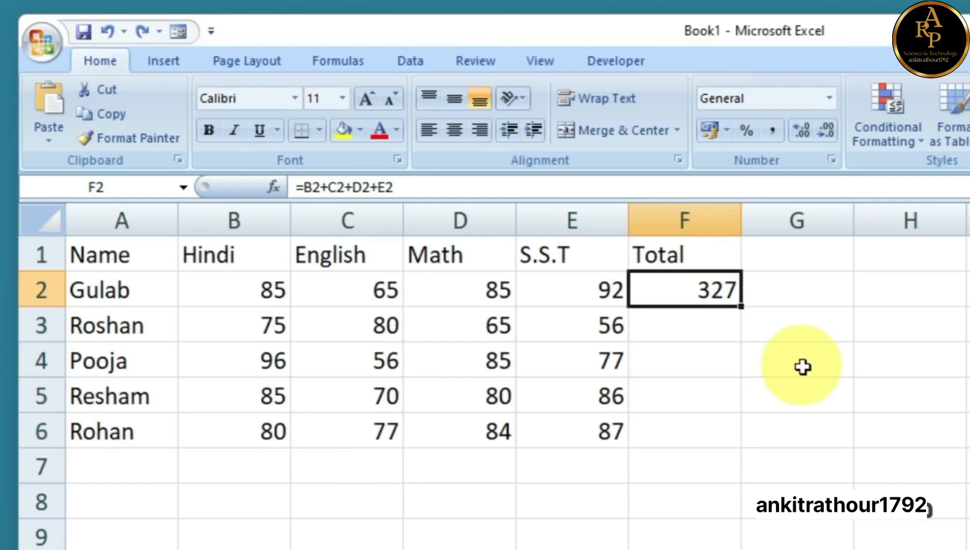
{"action": "left_click", "coordinate": [803, 366]}
{"action": "left_click_drag", "start_coordinate": [278, 291], "coordinate": [612, 304]}
{"action": "left_click", "coordinate": [703, 299]}
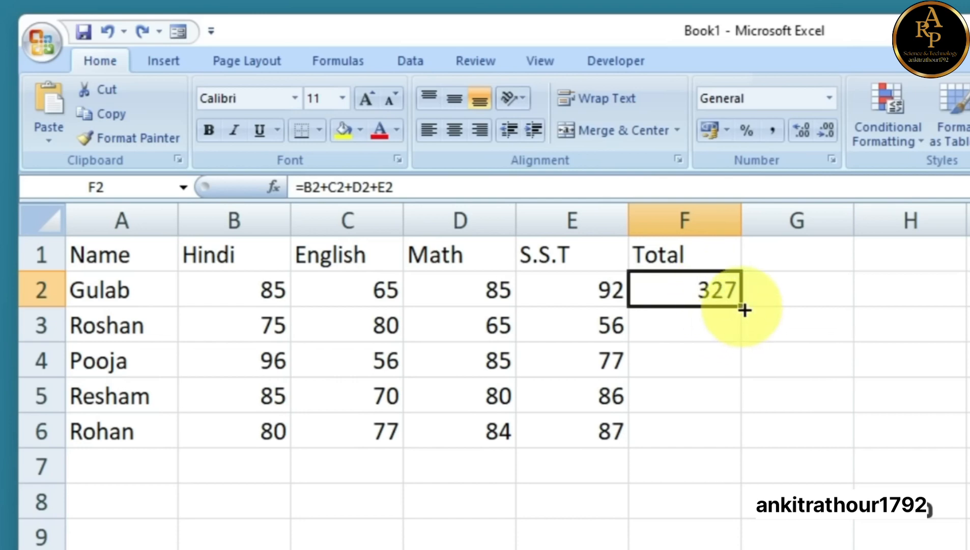
{"action": "left_click_drag", "start_coordinate": [744, 310], "coordinate": [741, 439]}
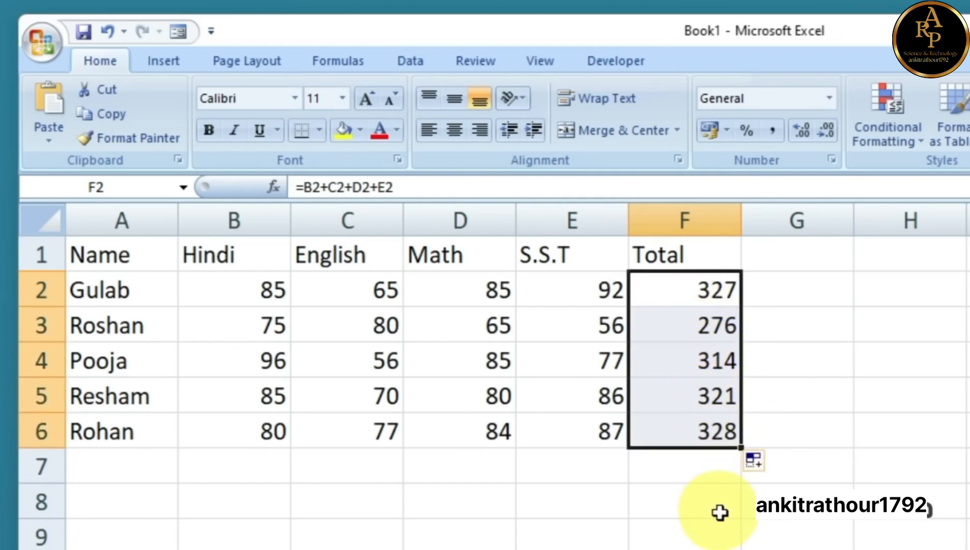
{"action": "left_click", "coordinate": [748, 506]}
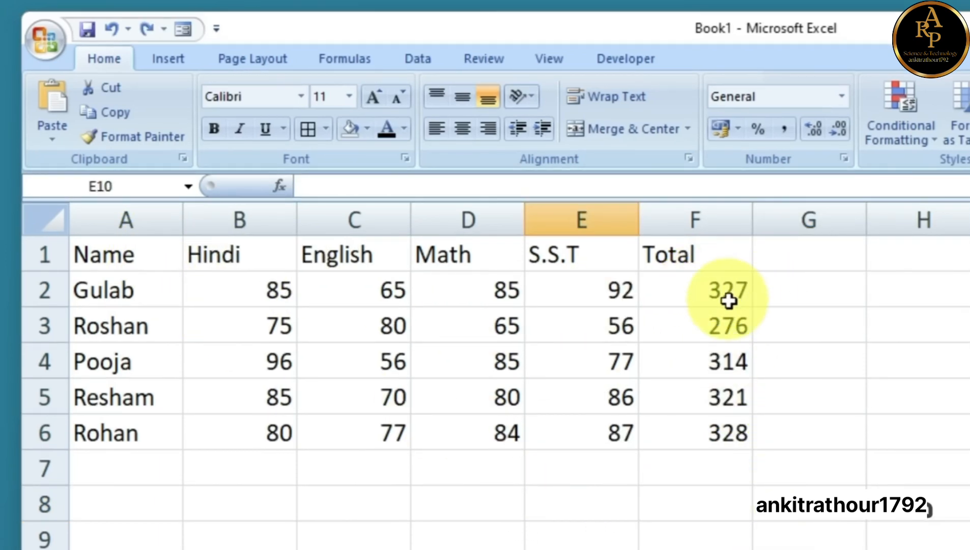
{"action": "left_click_drag", "start_coordinate": [278, 294], "coordinate": [585, 285]}
{"action": "left_click_drag", "start_coordinate": [700, 297], "coordinate": [702, 416]}
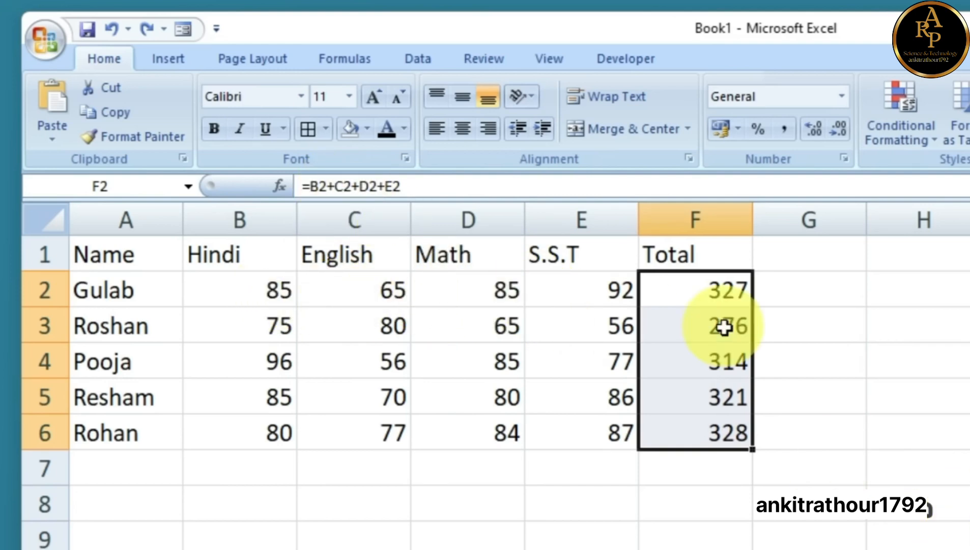
Clear F2:F6 and enter =SUM(B2:E2) in F2
{"action": "key", "text": "Delete"}
{"action": "left_click", "coordinate": [704, 294]}
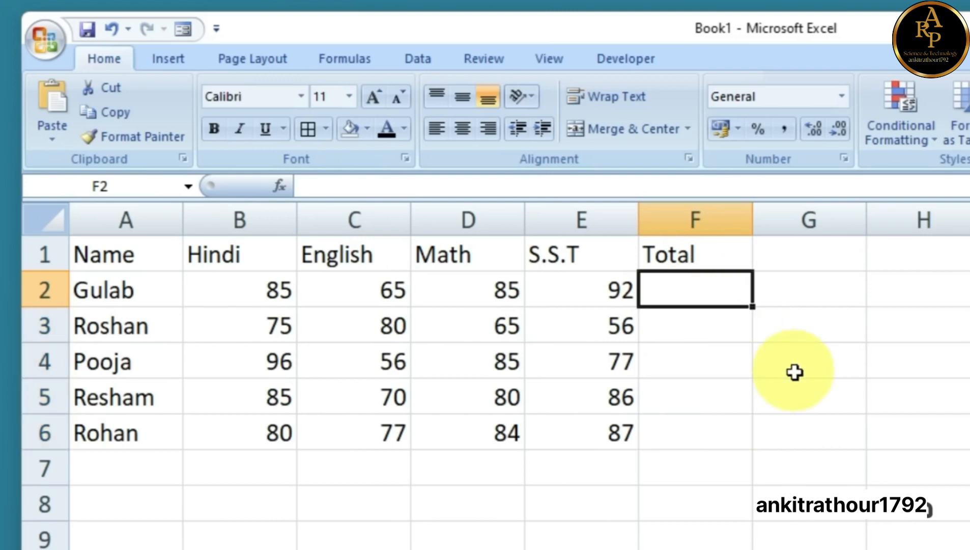
{"action": "type", "text": "="}
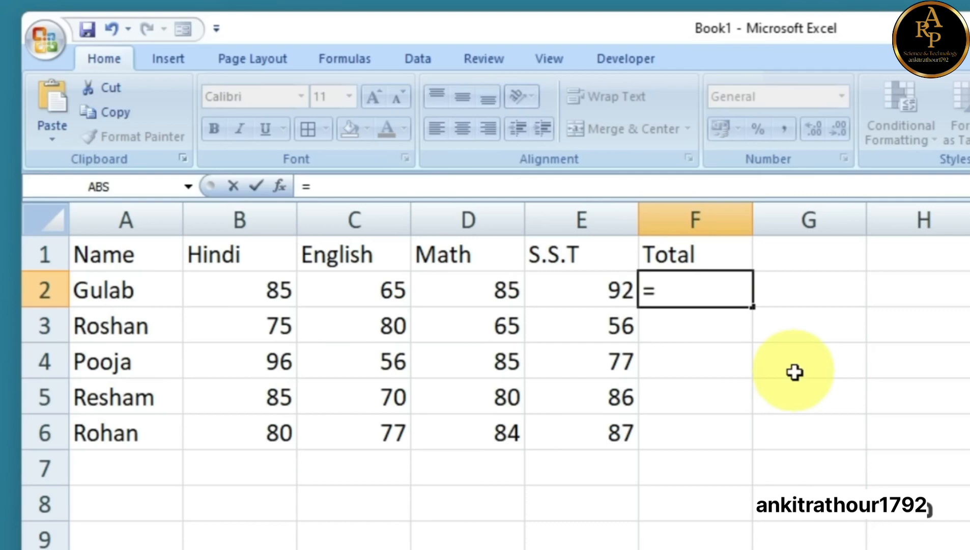
{"action": "type", "text": "sum"}
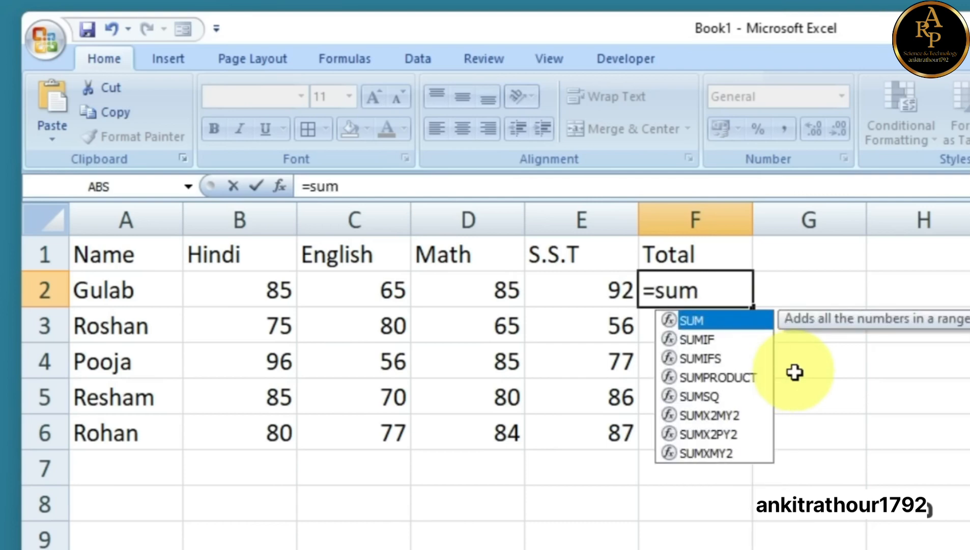
{"action": "key", "text": "Tab"}
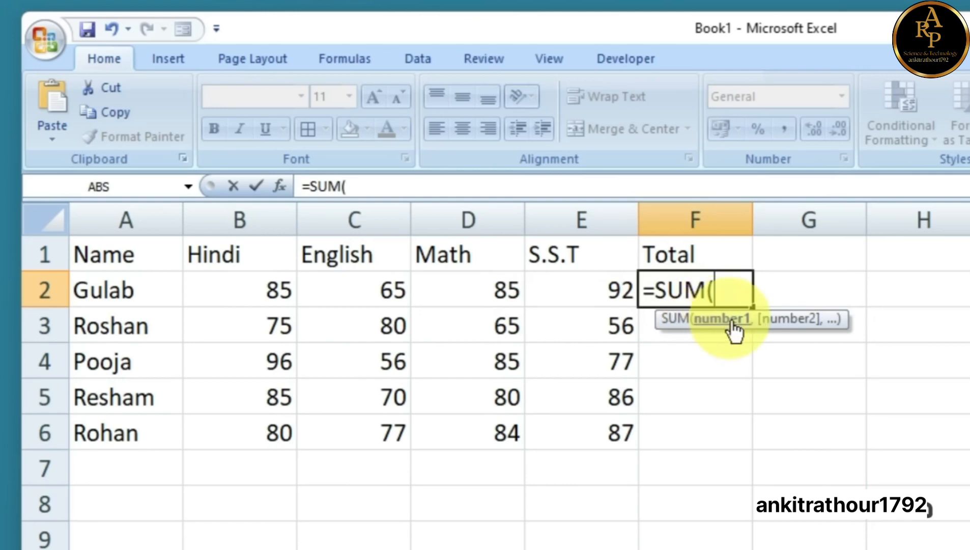
{"action": "left_click_drag", "start_coordinate": [271, 288], "coordinate": [589, 295]}
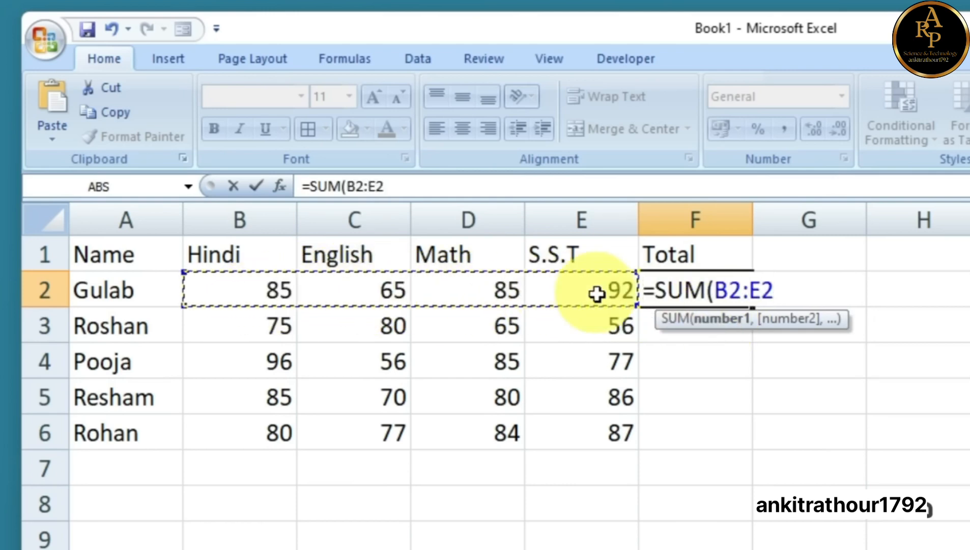
{"action": "left_click_drag", "start_coordinate": [270, 294], "coordinate": [606, 298]}
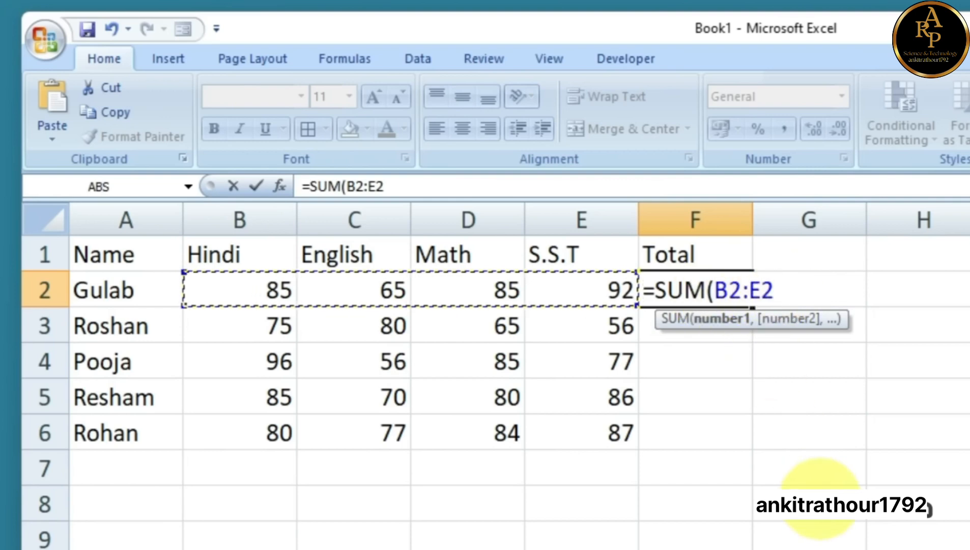
{"action": "type", "text": ")"}
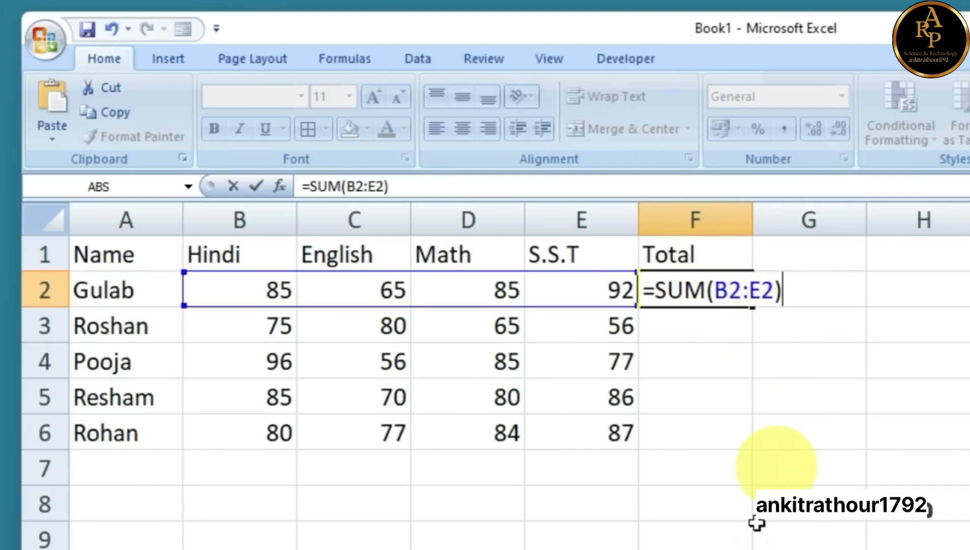
{"action": "key", "text": "Return"}
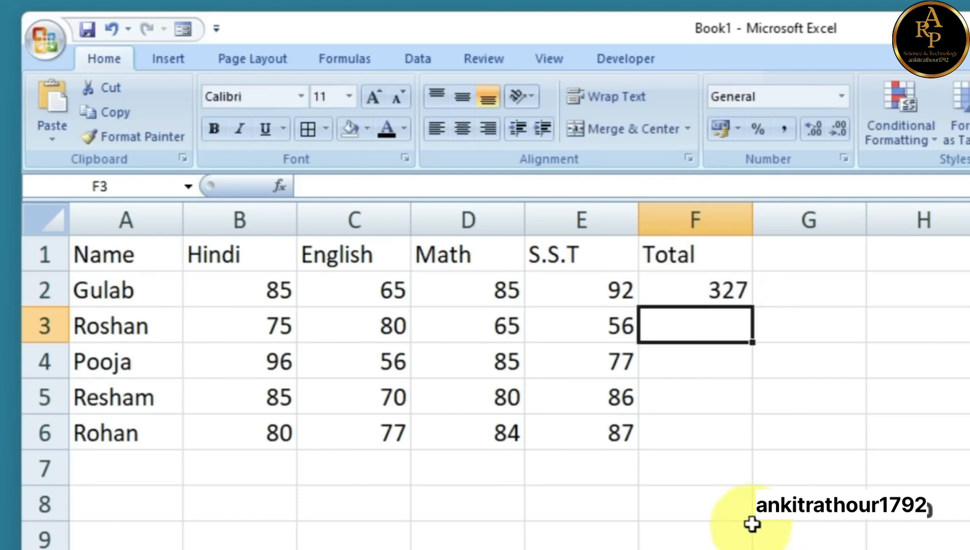
Fill the SUM formula from F2 down to F6 and check the copied formulas
{"action": "left_click", "coordinate": [687, 291]}
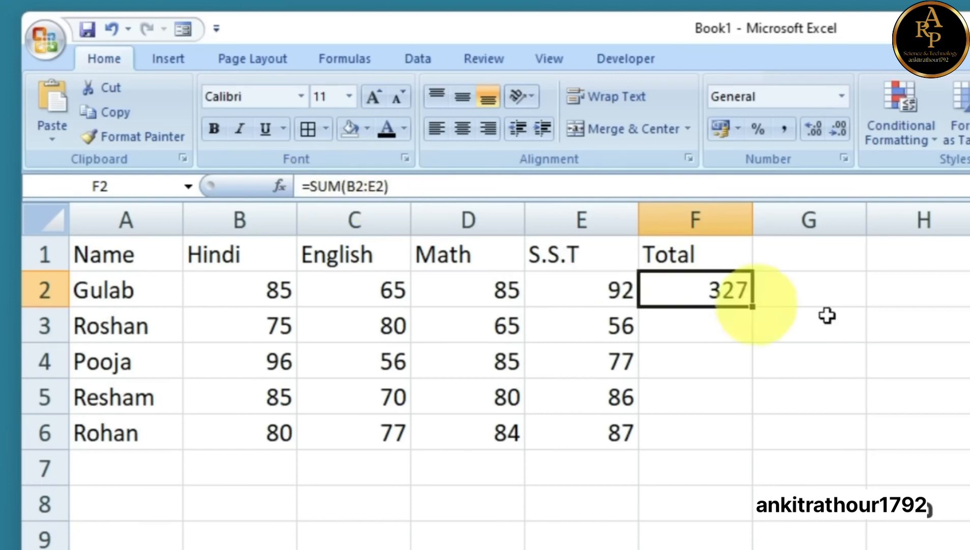
{"action": "left_click_drag", "start_coordinate": [754, 311], "coordinate": [750, 440]}
{"action": "left_click", "coordinate": [730, 405]}
{"action": "left_click", "coordinate": [729, 366]}
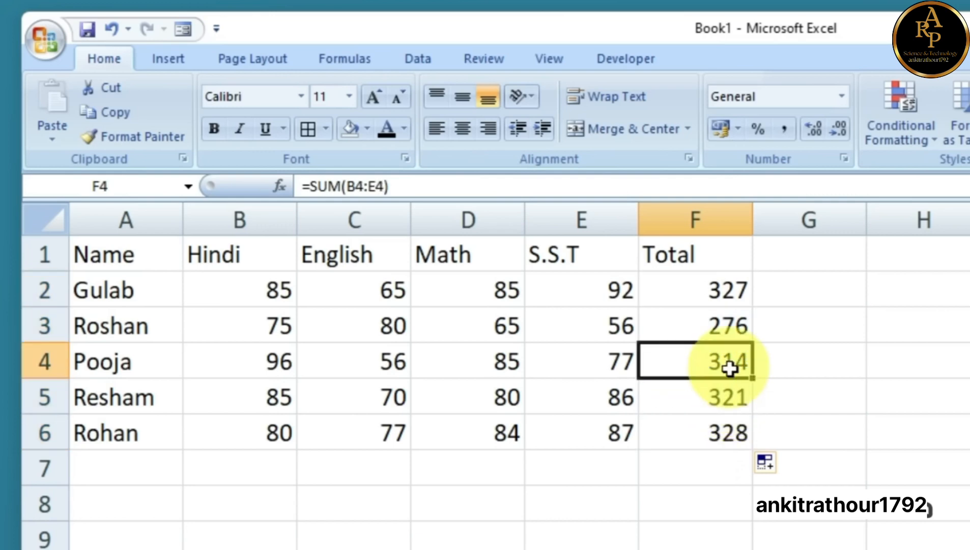
{"action": "left_click", "coordinate": [730, 328]}
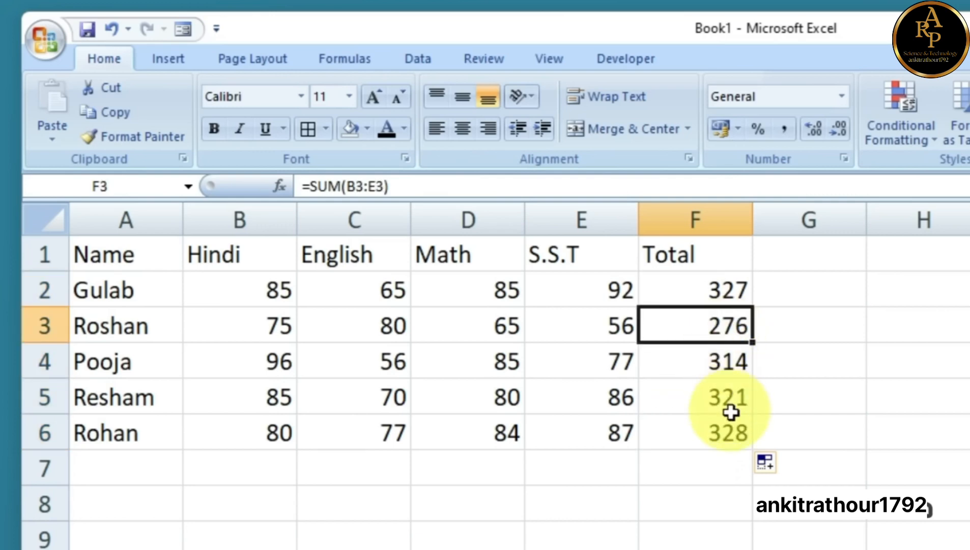
{"action": "left_click", "coordinate": [834, 422]}
{"action": "left_click", "coordinate": [835, 361]}
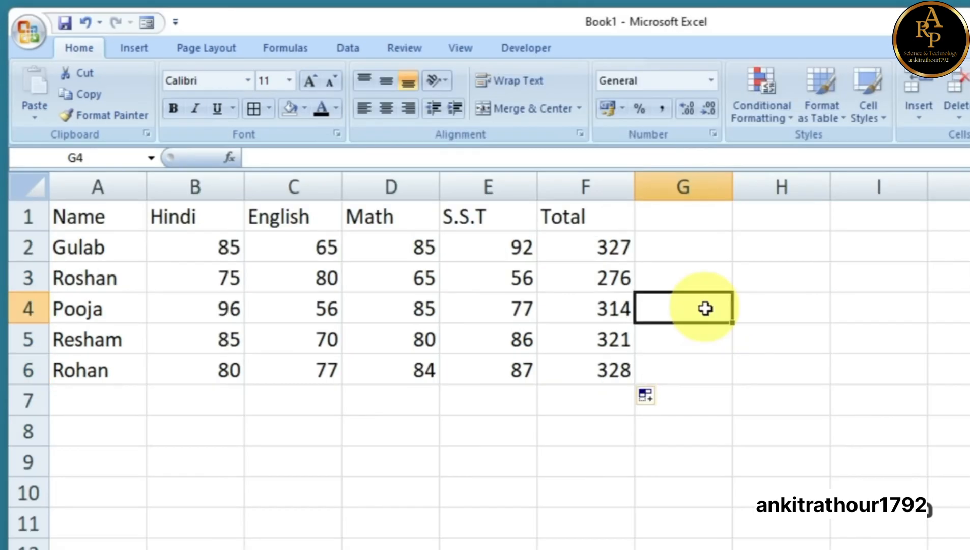
Enter =F2-F3 in H3, showing a difference of 51
{"action": "left_click", "coordinate": [712, 277]}
{"action": "left_click", "coordinate": [750, 278]}
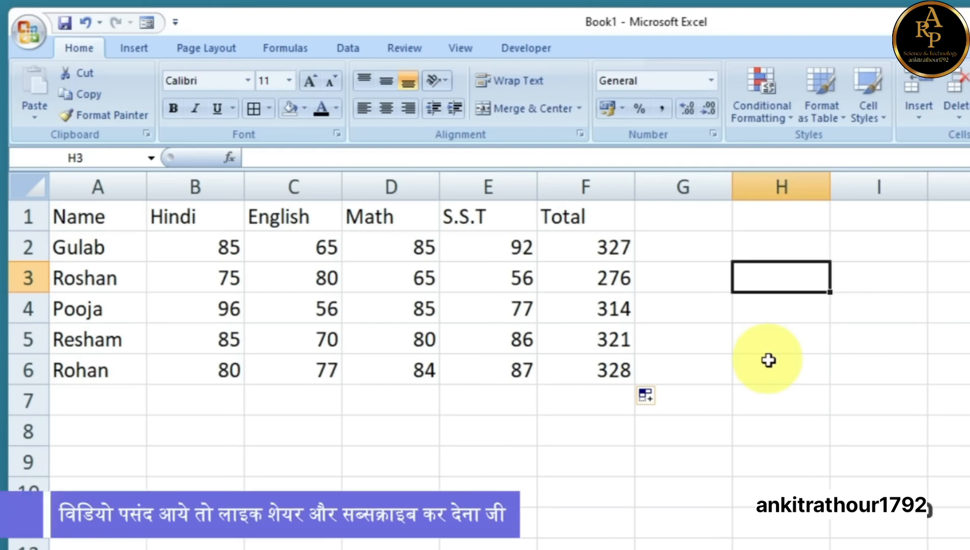
{"action": "type", "text": "="}
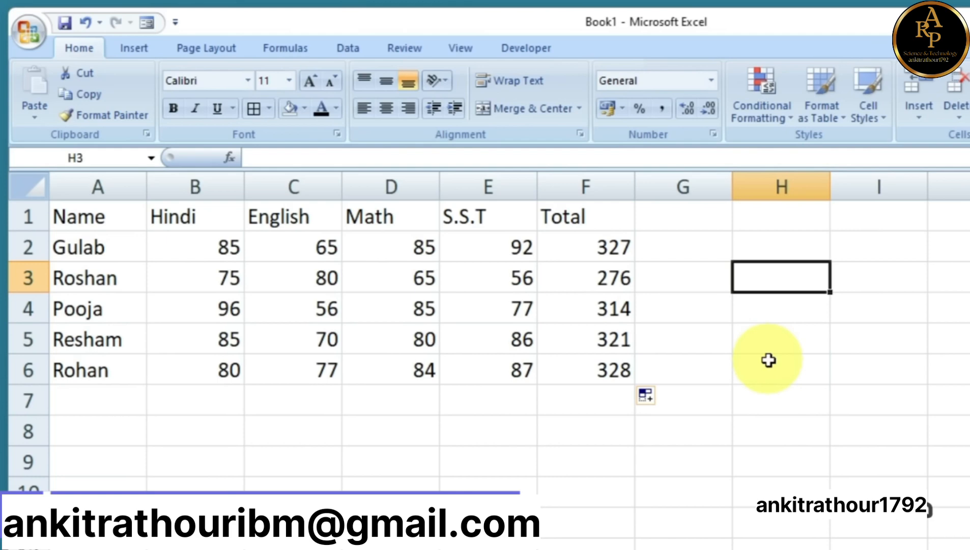
{"action": "type", "text": "="}
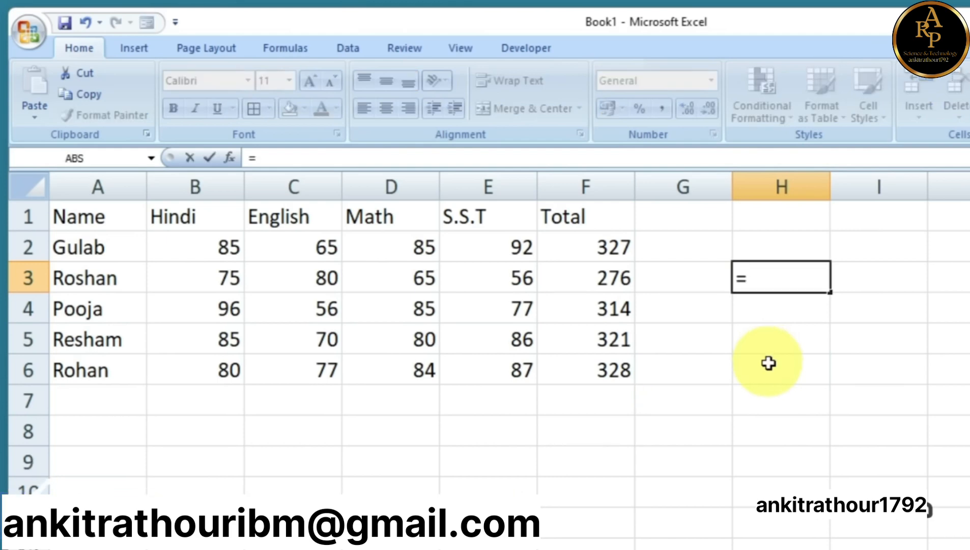
{"action": "left_click", "coordinate": [600, 247]}
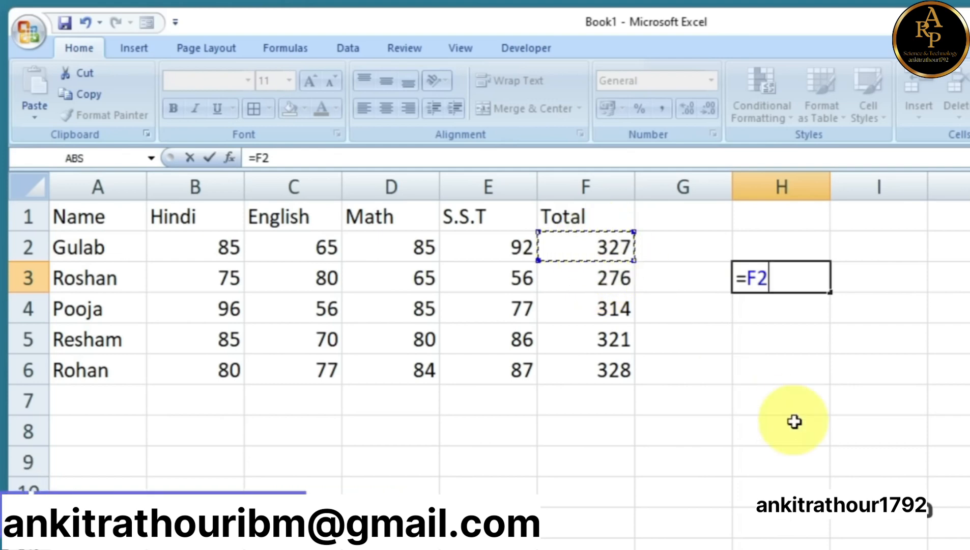
{"action": "left_click", "coordinate": [605, 281]}
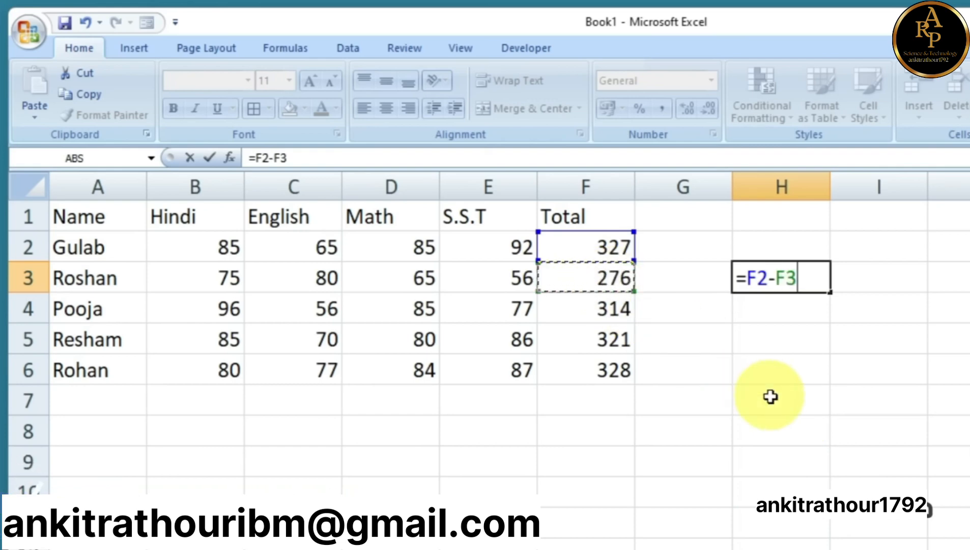
{"action": "key", "text": "Return"}
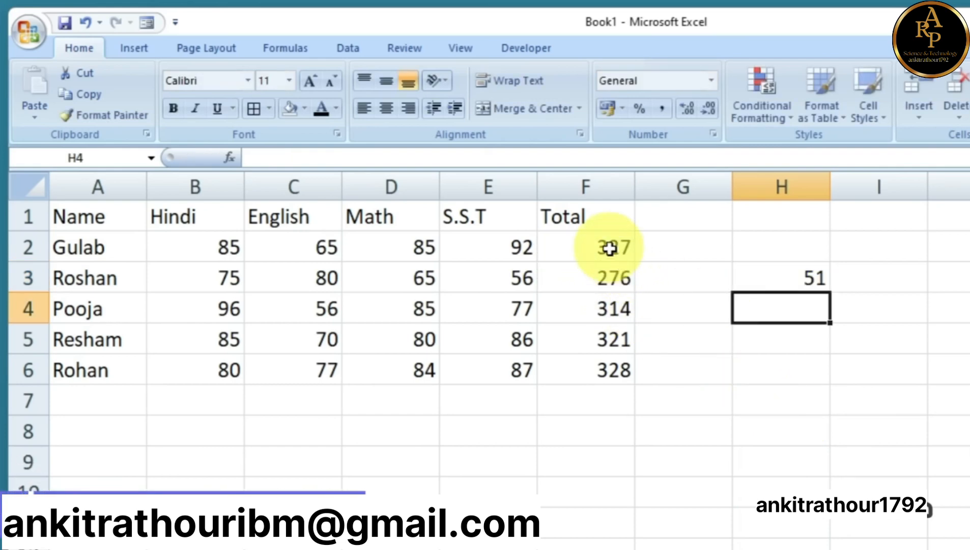
{"action": "left_click", "coordinate": [774, 283]}
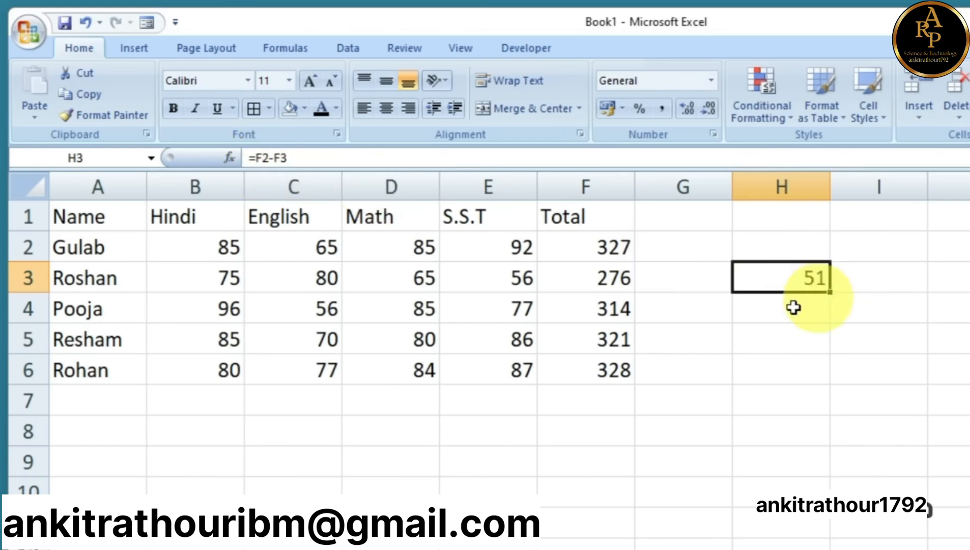
{"action": "left_click", "coordinate": [756, 312]}
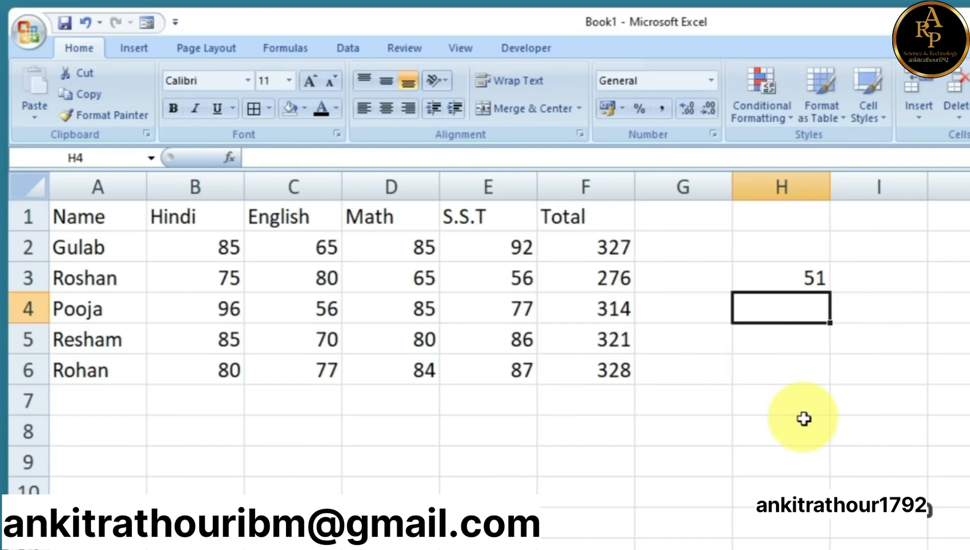
Enter =D2*E2 in H4 to multiply the student's Math and S.S.T marks, giving 7820
{"action": "type", "text": "="}
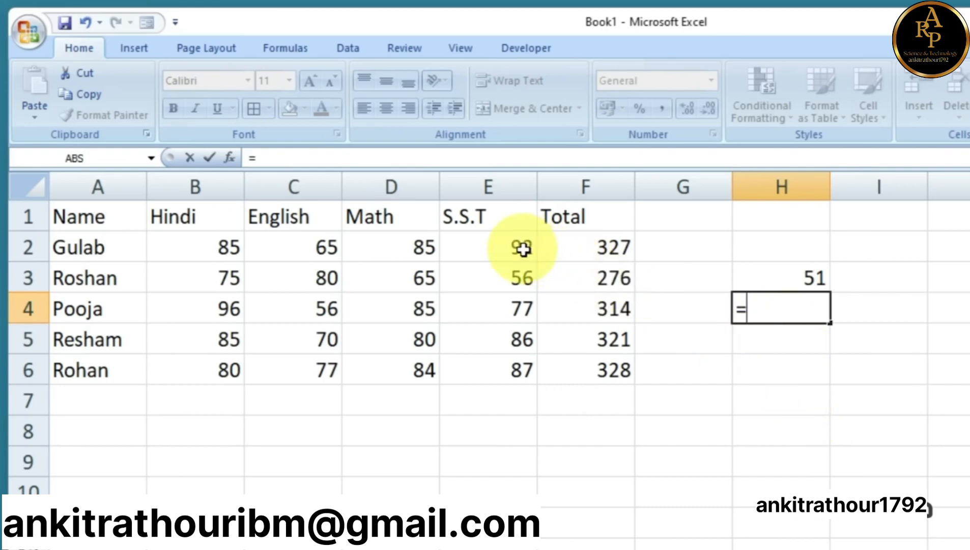
{"action": "left_click", "coordinate": [414, 249]}
{"action": "left_click", "coordinate": [497, 249]}
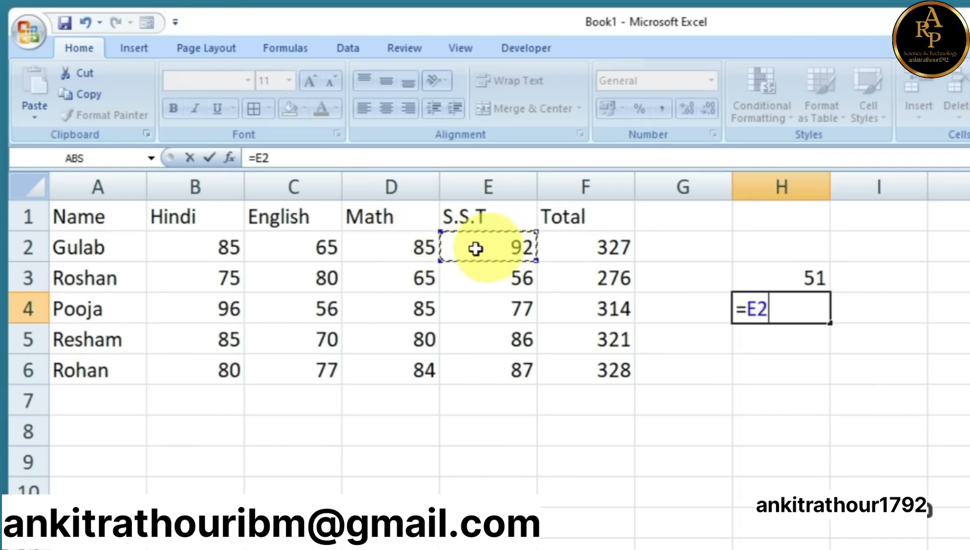
{"action": "left_click", "coordinate": [411, 249]}
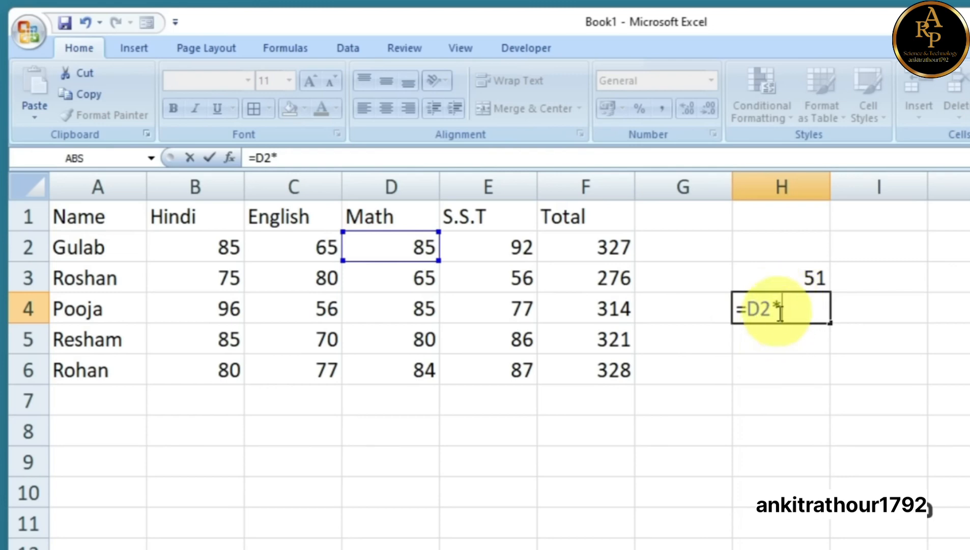
{"action": "left_click", "coordinate": [502, 248]}
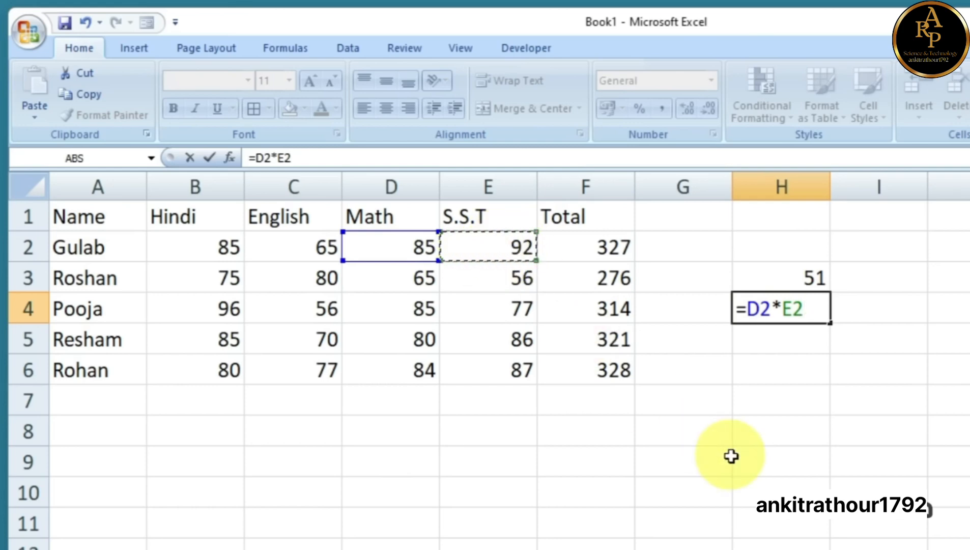
{"action": "key", "text": "Return"}
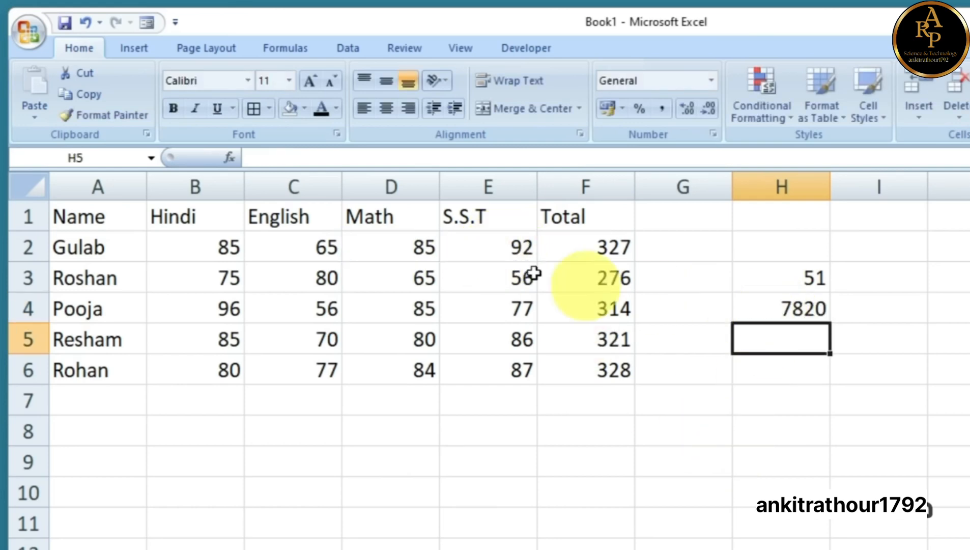
{"action": "left_click_drag", "start_coordinate": [418, 247], "coordinate": [512, 246]}
{"action": "left_click", "coordinate": [769, 309]}
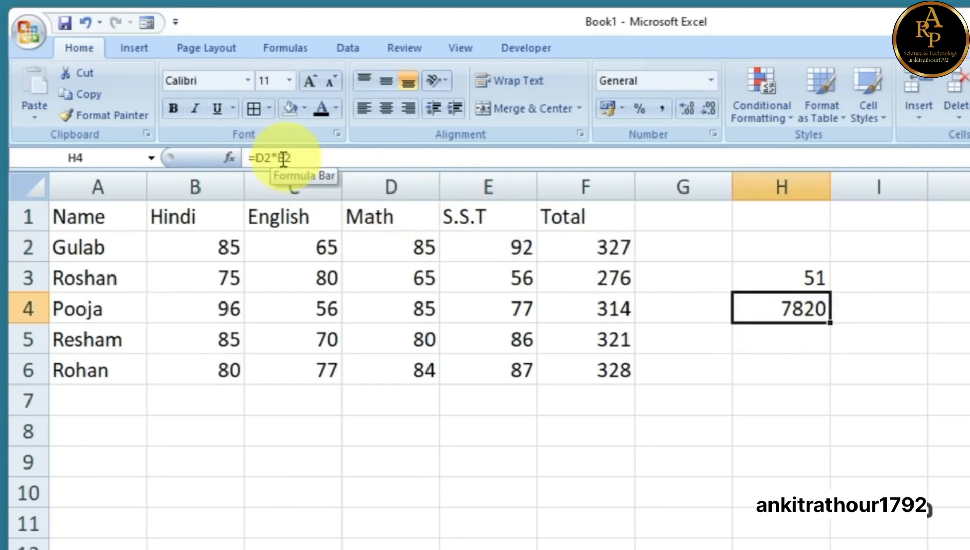
{"action": "left_click", "coordinate": [774, 340]}
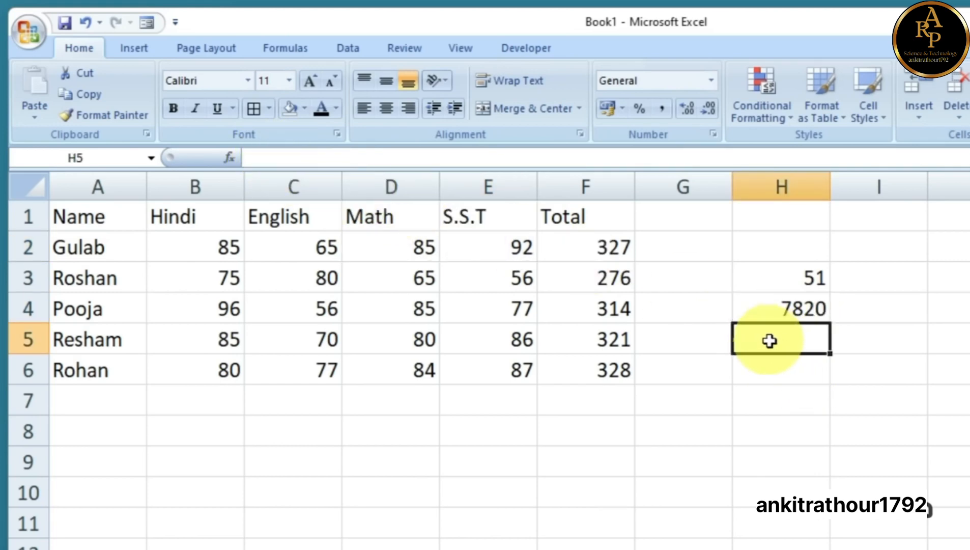
Enter =F2/E2 in H5 to divide the total by the S.S.T mark, giving 3.55435
{"action": "left_click", "coordinate": [609, 249]}
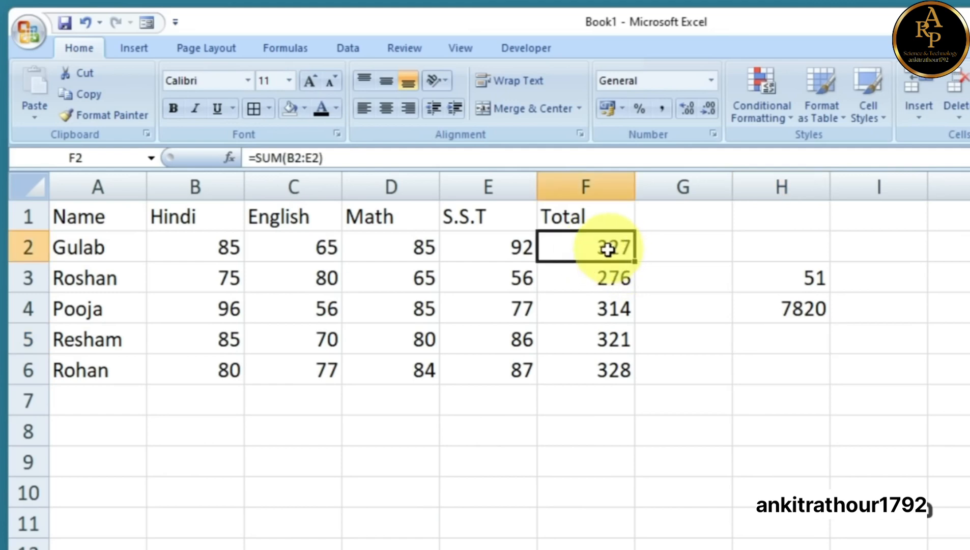
{"action": "left_click", "coordinate": [772, 341]}
{"action": "type", "text": "="}
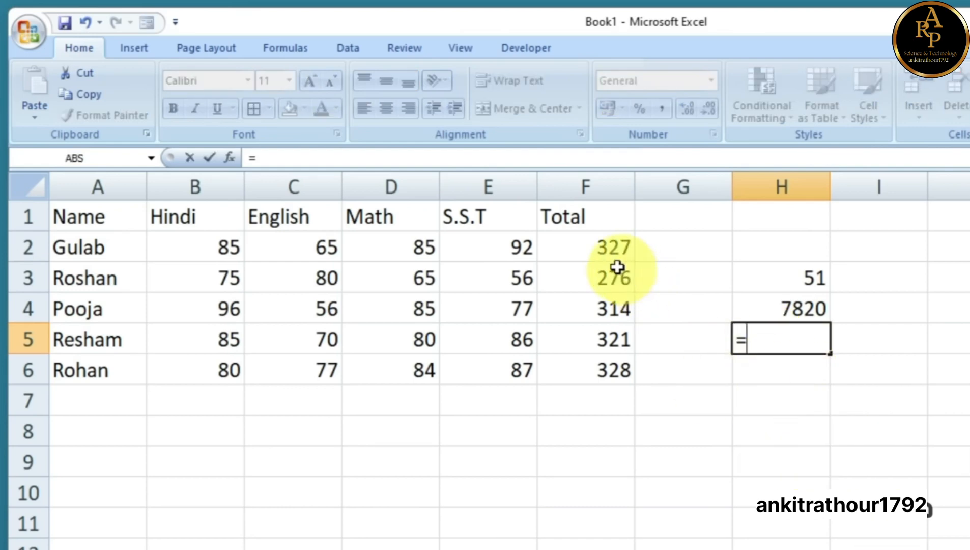
{"action": "left_click", "coordinate": [613, 248]}
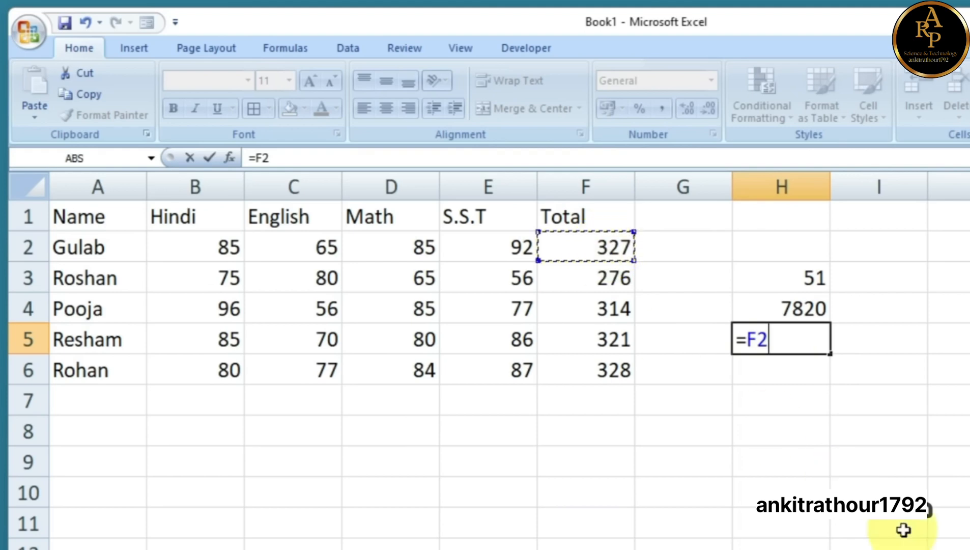
{"action": "type", "text": "/"}
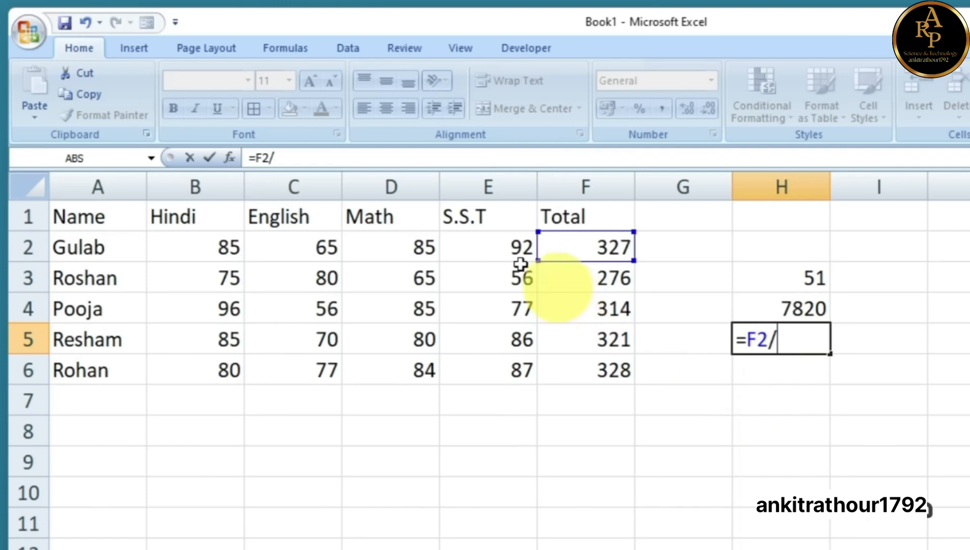
{"action": "left_click", "coordinate": [484, 244]}
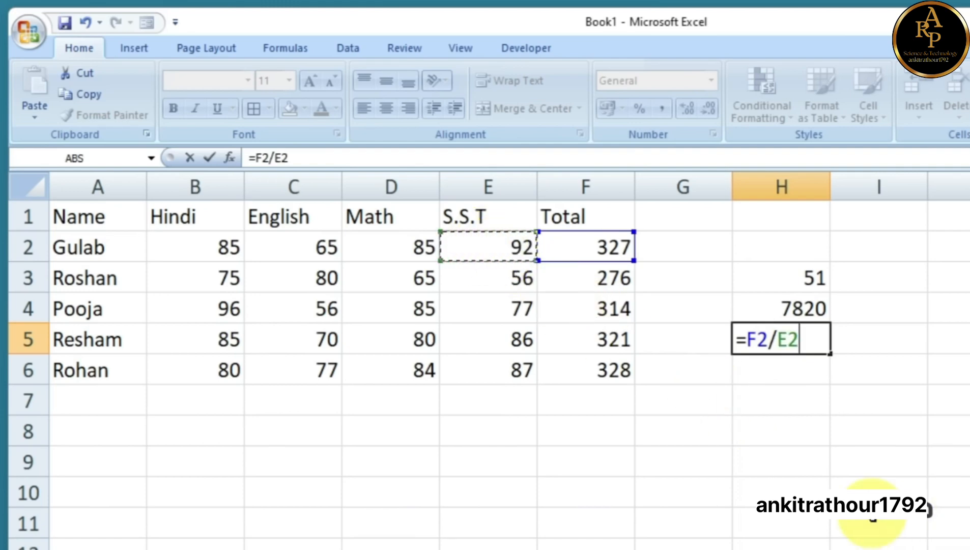
{"action": "key", "text": "Return"}
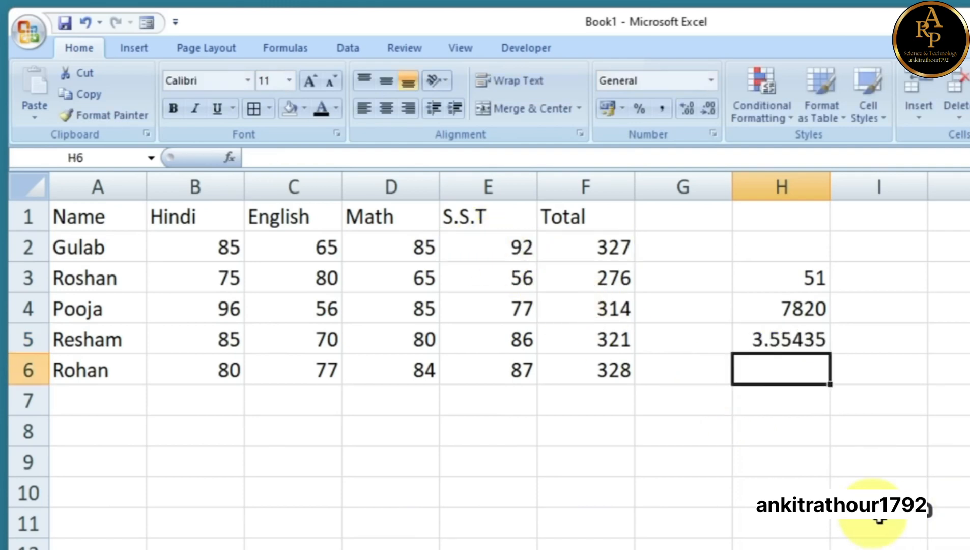
{"action": "left_click", "coordinate": [778, 346]}
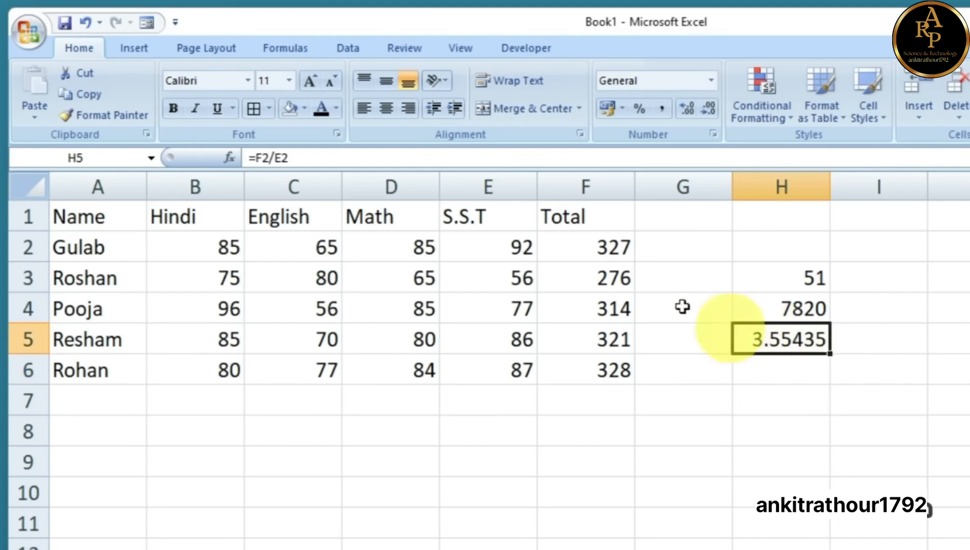
{"action": "left_click", "coordinate": [606, 250]}
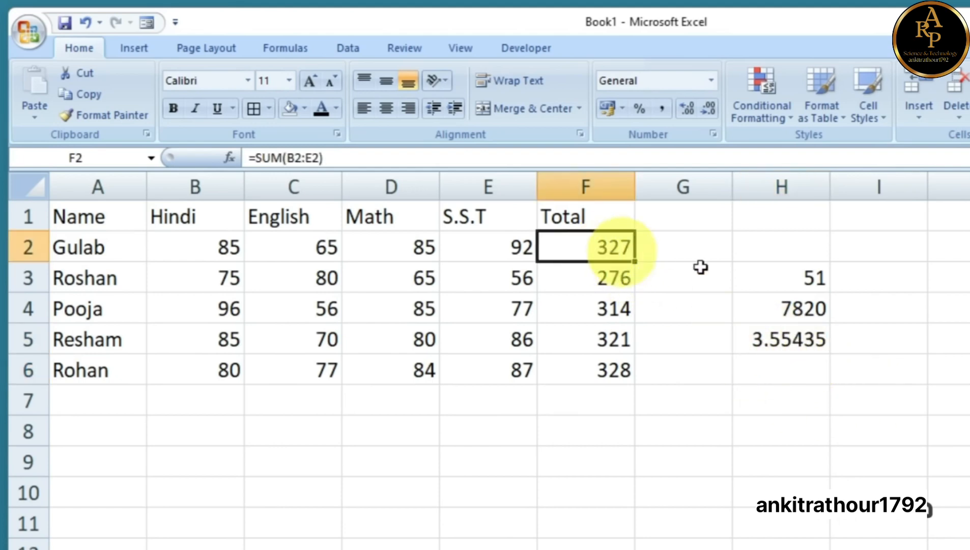
Review the three example formulas in H3:H5, then delete them all
{"action": "left_click", "coordinate": [784, 280]}
{"action": "left_click", "coordinate": [793, 308]}
{"action": "left_click", "coordinate": [791, 348]}
{"action": "left_click", "coordinate": [790, 285]}
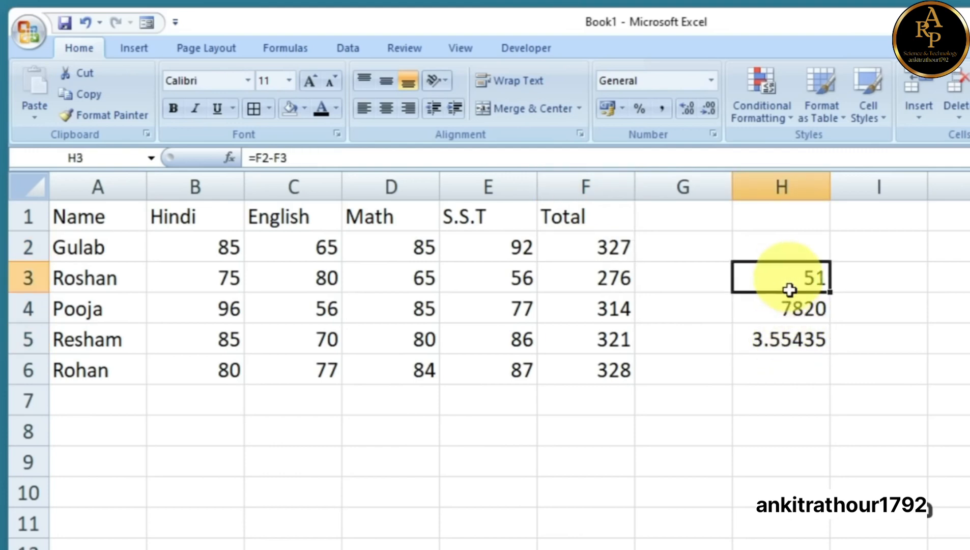
{"action": "left_click_drag", "start_coordinate": [790, 290], "coordinate": [790, 344]}
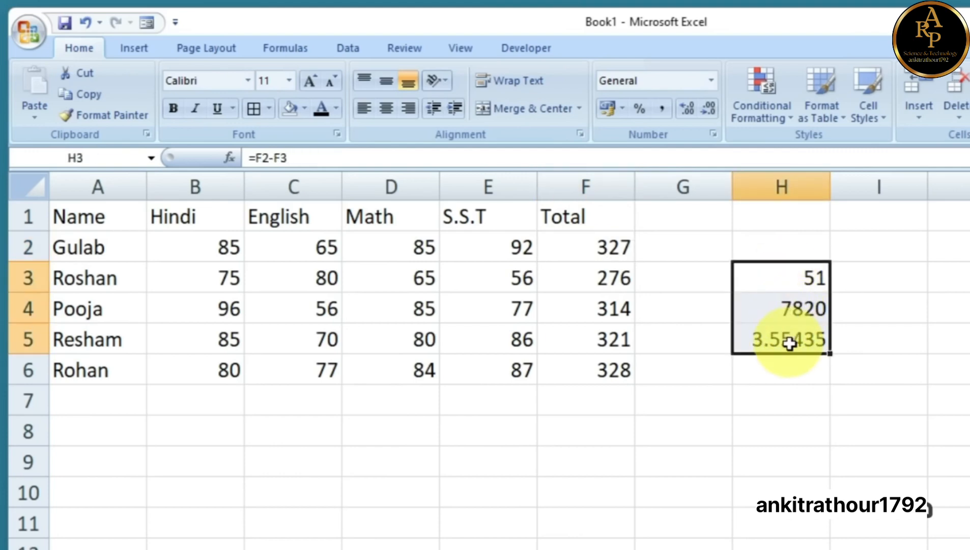
{"action": "key", "text": "Delete"}
{"action": "left_click", "coordinate": [723, 423]}
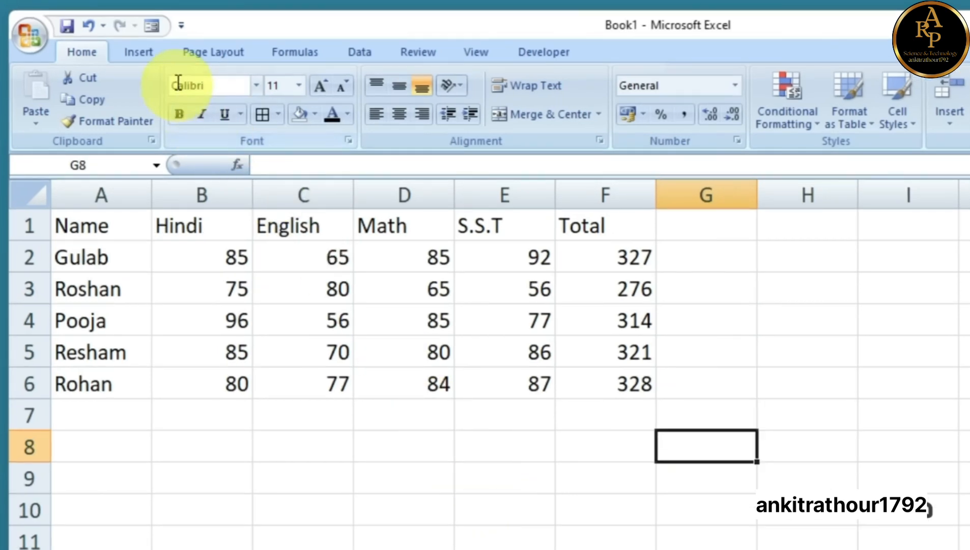
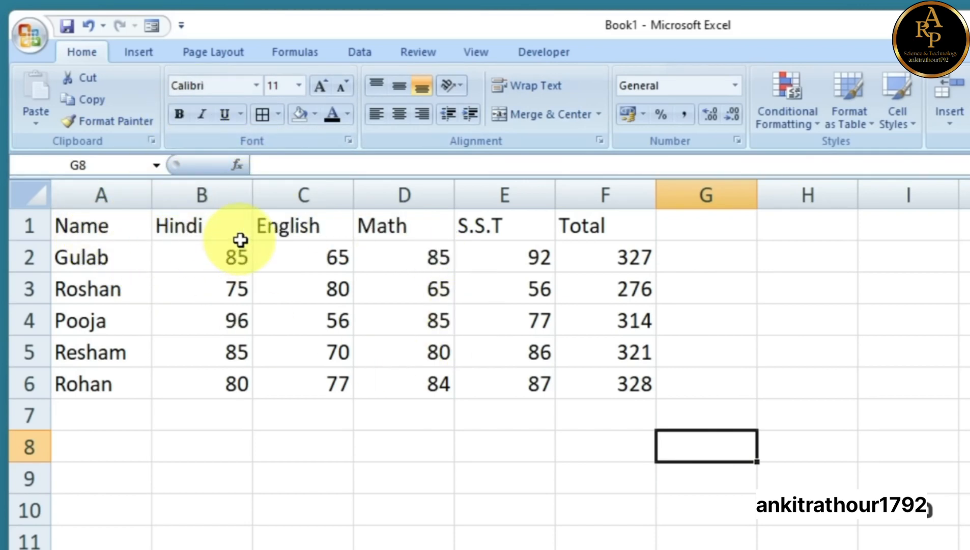
Format the Name-to-Total headers in A1:F1 as bold Algerian at size 12
{"action": "left_click_drag", "start_coordinate": [82, 225], "coordinate": [595, 244]}
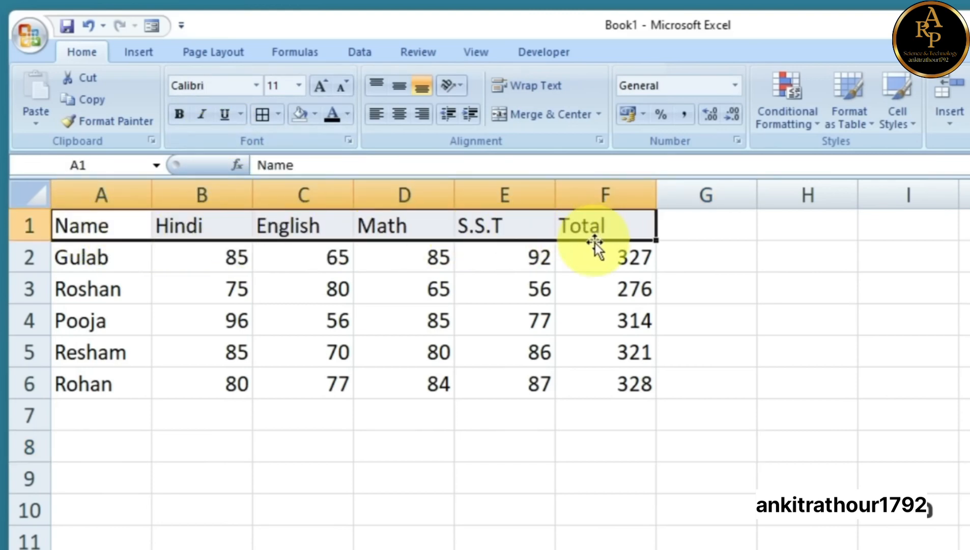
{"action": "left_click", "coordinate": [176, 114]}
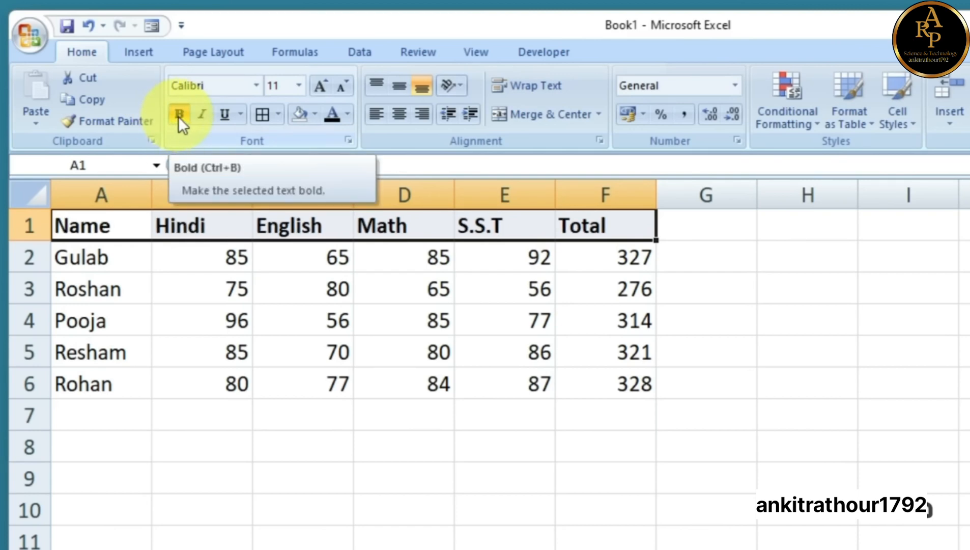
{"action": "left_click", "coordinate": [256, 85]}
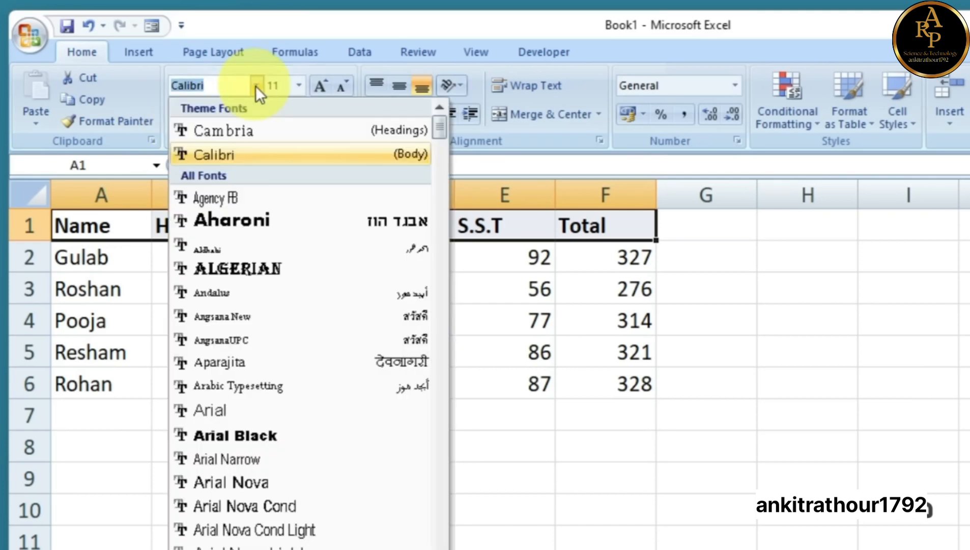
{"action": "left_click", "coordinate": [227, 266]}
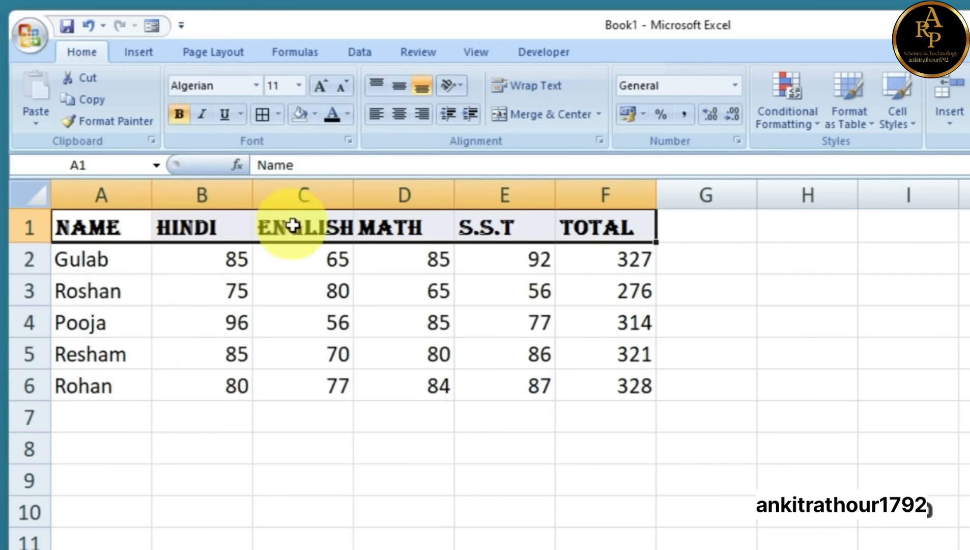
{"action": "left_click", "coordinate": [318, 85]}
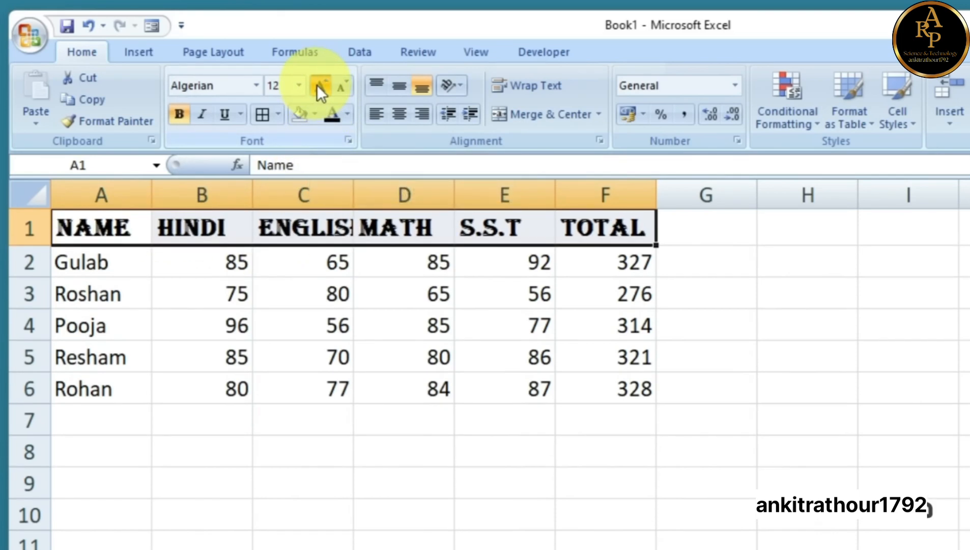
{"action": "left_click", "coordinate": [318, 86]}
{"action": "left_click", "coordinate": [341, 87]}
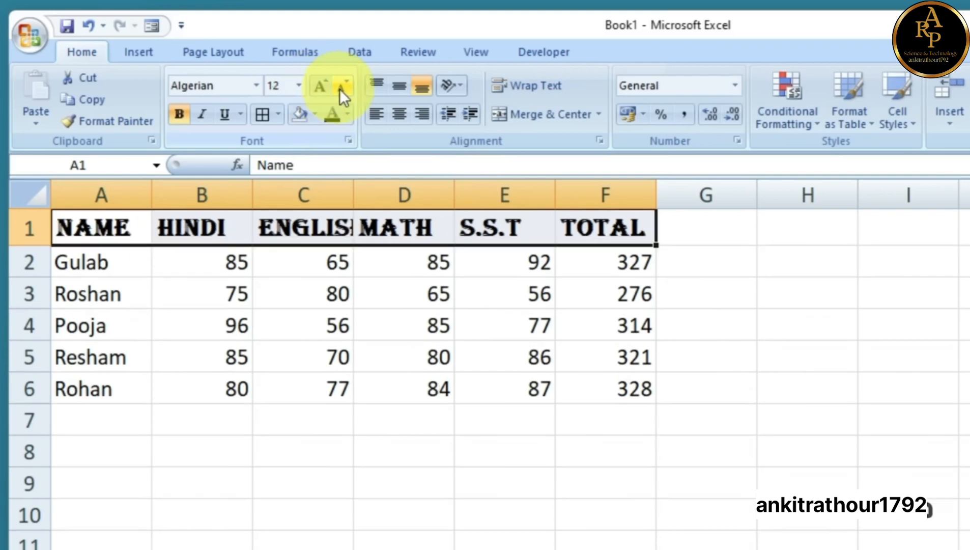
{"action": "left_click", "coordinate": [299, 85]}
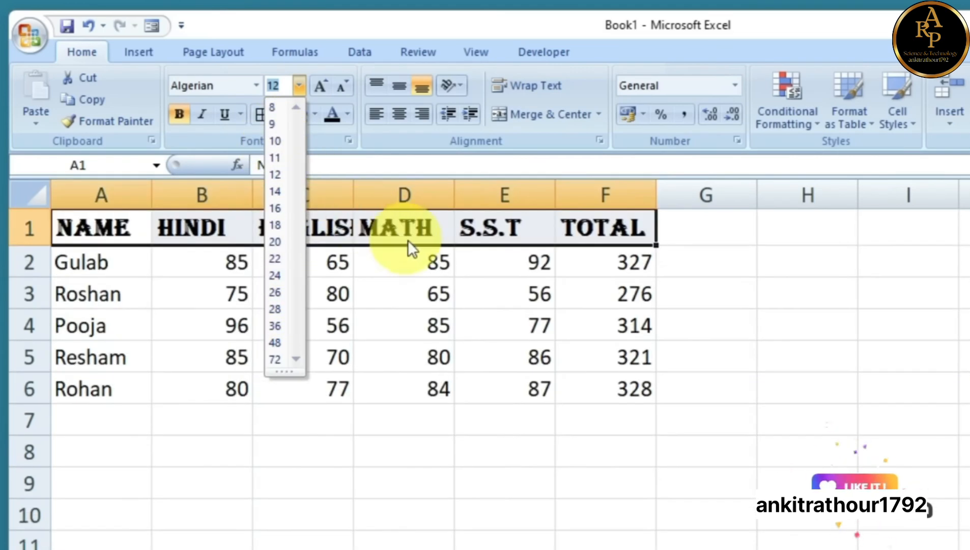
{"action": "left_click", "coordinate": [404, 230]}
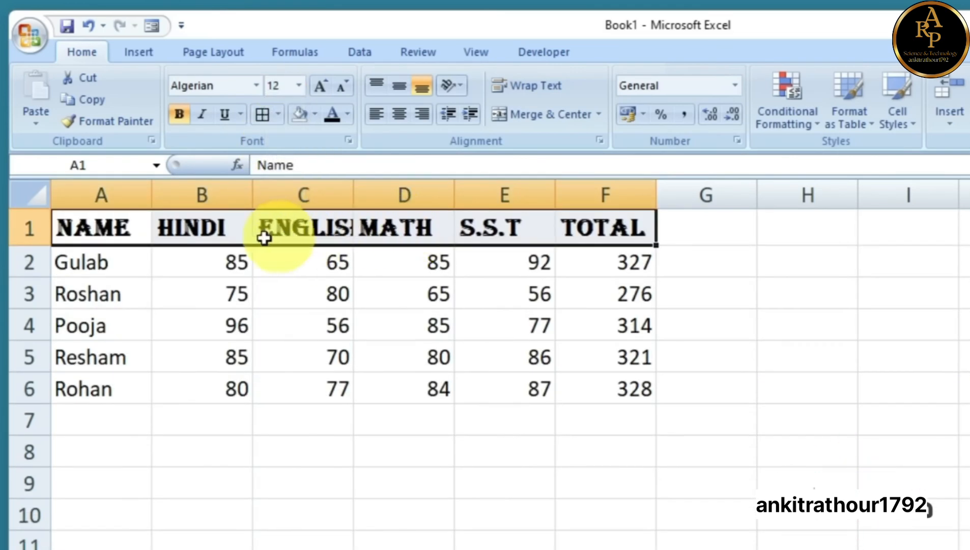
{"action": "left_click", "coordinate": [332, 228]}
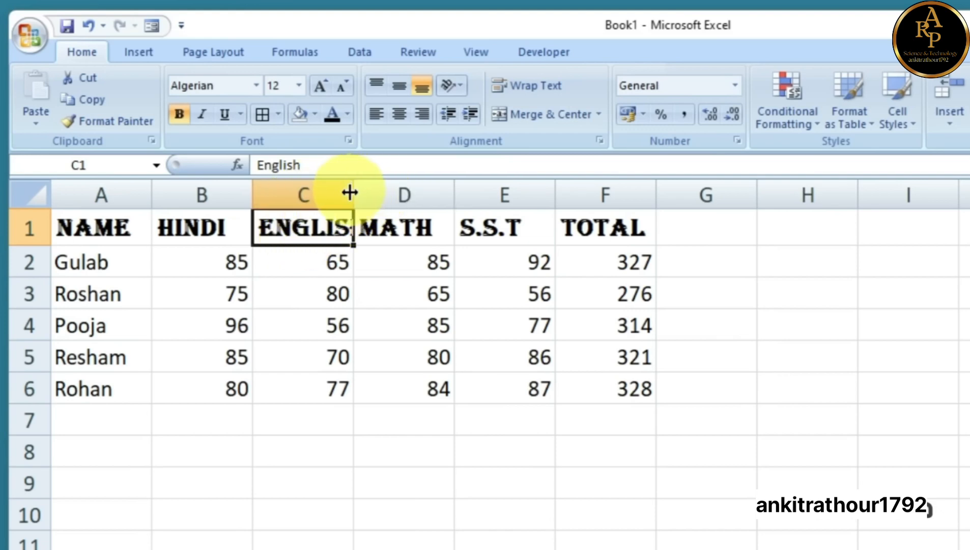
Drag the column C/D border until the ENGLISH heading fits fully in its cell
{"action": "left_click", "coordinate": [370, 189]}
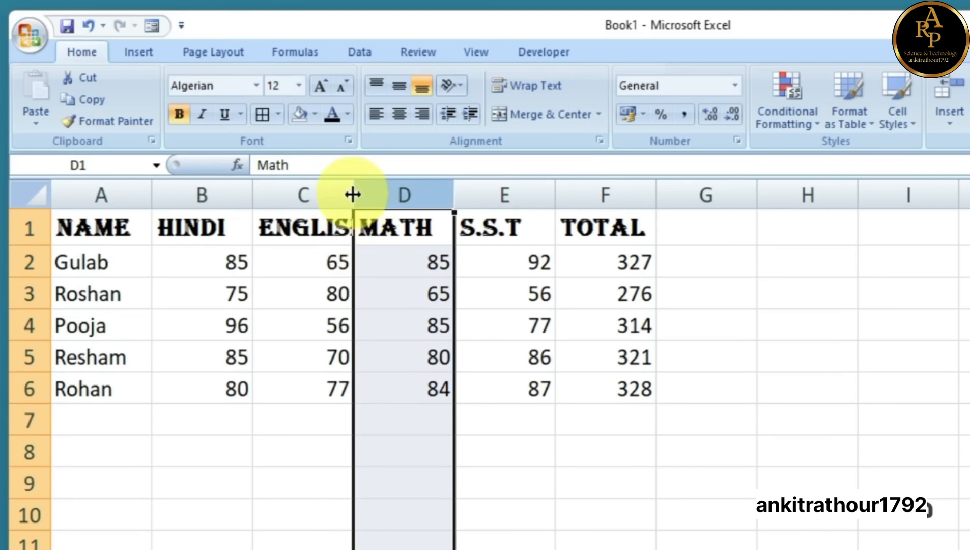
{"action": "left_click_drag", "start_coordinate": [352, 194], "coordinate": [413, 195]}
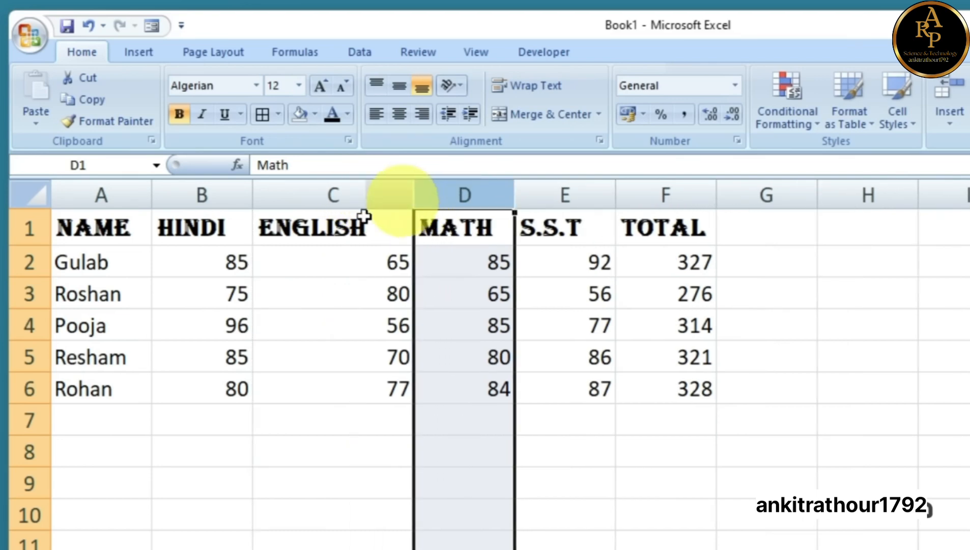
{"action": "left_click_drag", "start_coordinate": [414, 194], "coordinate": [384, 195]}
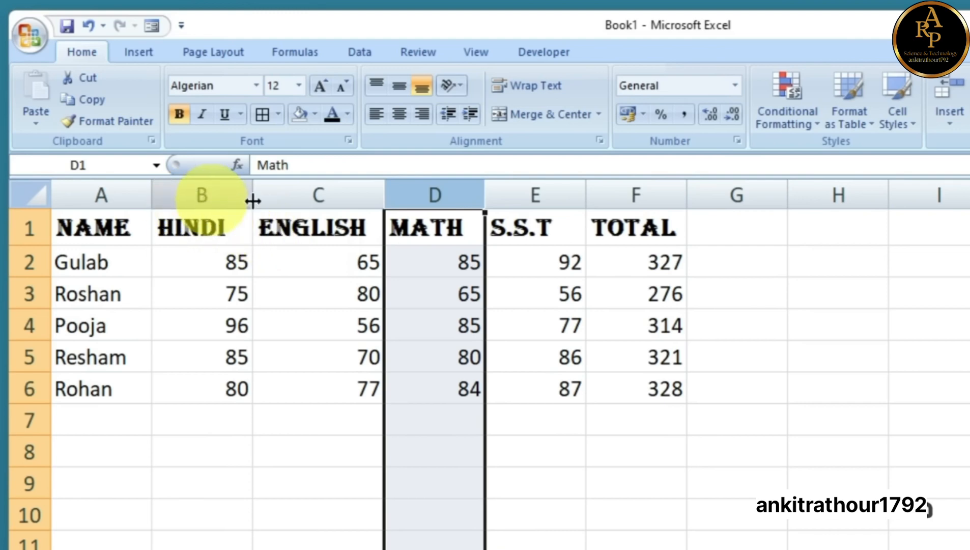
{"action": "mouse_move", "coordinate": [389, 194]}
{"action": "left_mouse_down"}
{"action": "mouse_move", "coordinate": [451, 195]}
{"action": "mouse_move", "coordinate": [385, 206]}
{"action": "mouse_move", "coordinate": [393, 204]}
{"action": "mouse_move", "coordinate": [385, 196]}
{"action": "mouse_move", "coordinate": [444, 195]}
{"action": "mouse_move", "coordinate": [393, 206]}
{"action": "left_mouse_up"}
{"action": "left_click", "coordinate": [350, 234]}
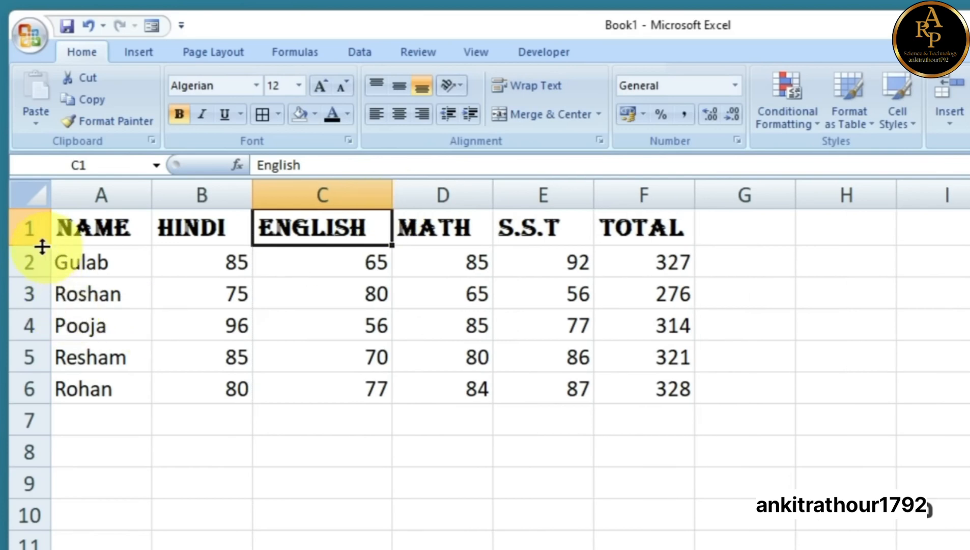
Drag row 1's lower boundary down to make the header row taller, then select A1:F1
{"action": "left_click_drag", "start_coordinate": [36, 245], "coordinate": [37, 307]}
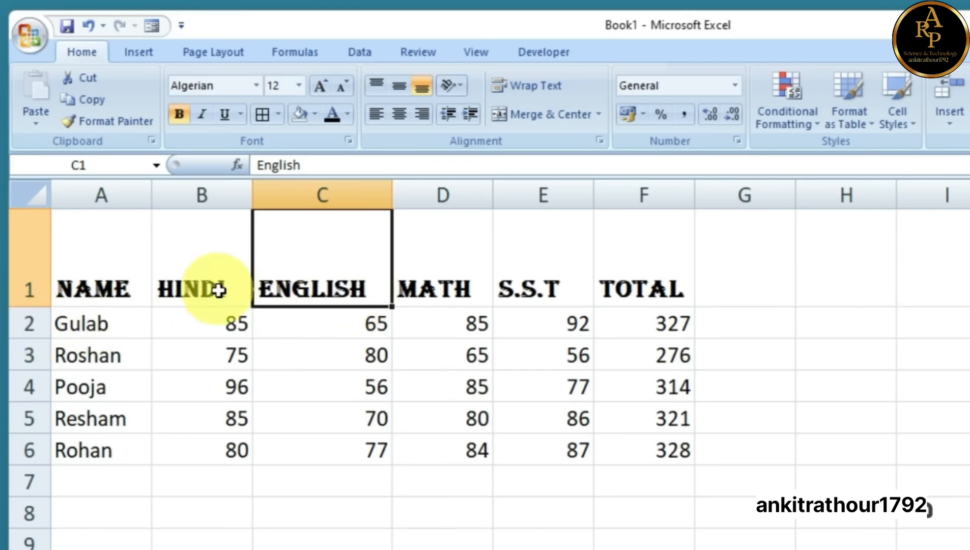
{"action": "left_click_drag", "start_coordinate": [104, 251], "coordinate": [624, 279]}
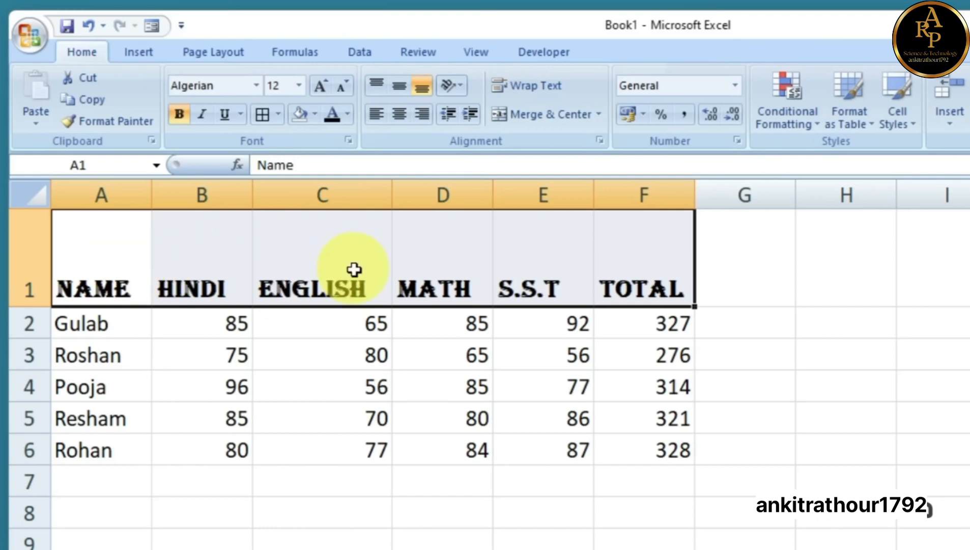
Try italic and underline on the headers, then return them to upright, non-underlined Calibri
{"action": "left_click", "coordinate": [203, 117]}
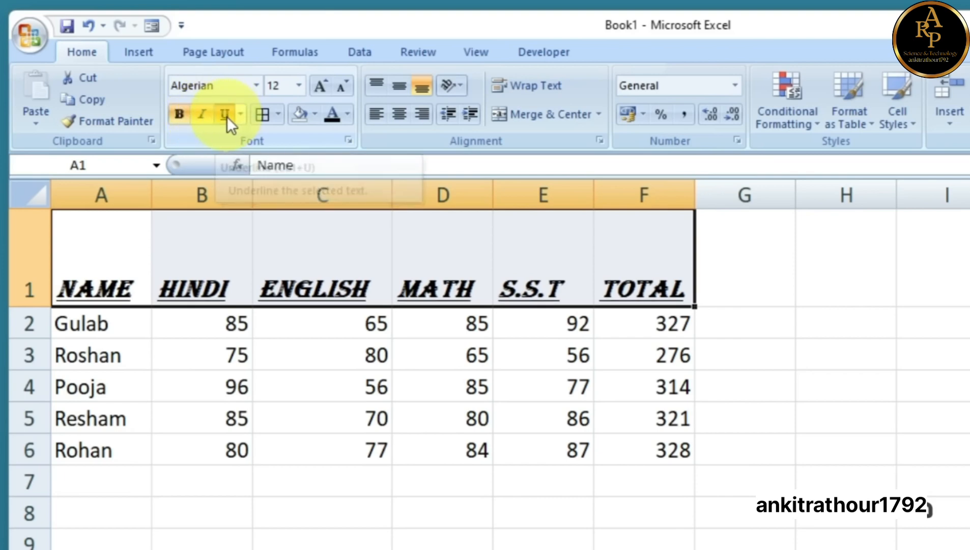
{"action": "left_click", "coordinate": [225, 116]}
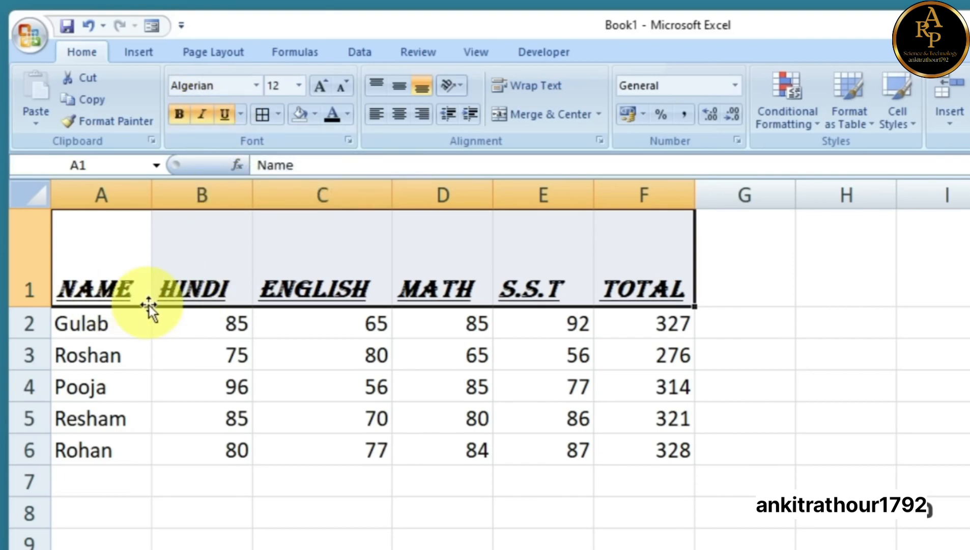
{"action": "left_click", "coordinate": [223, 116]}
{"action": "left_click", "coordinate": [203, 117]}
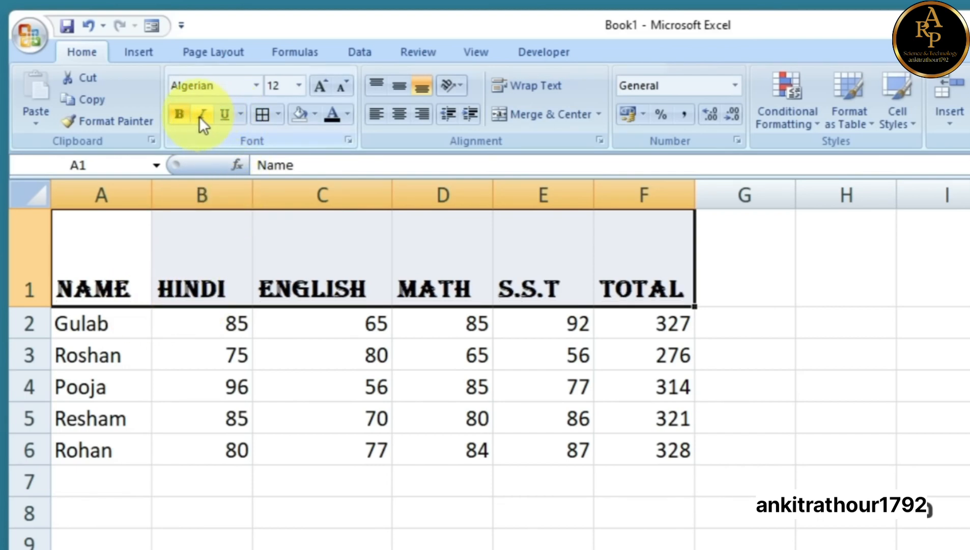
{"action": "left_click", "coordinate": [256, 84]}
{"action": "left_click", "coordinate": [216, 153]}
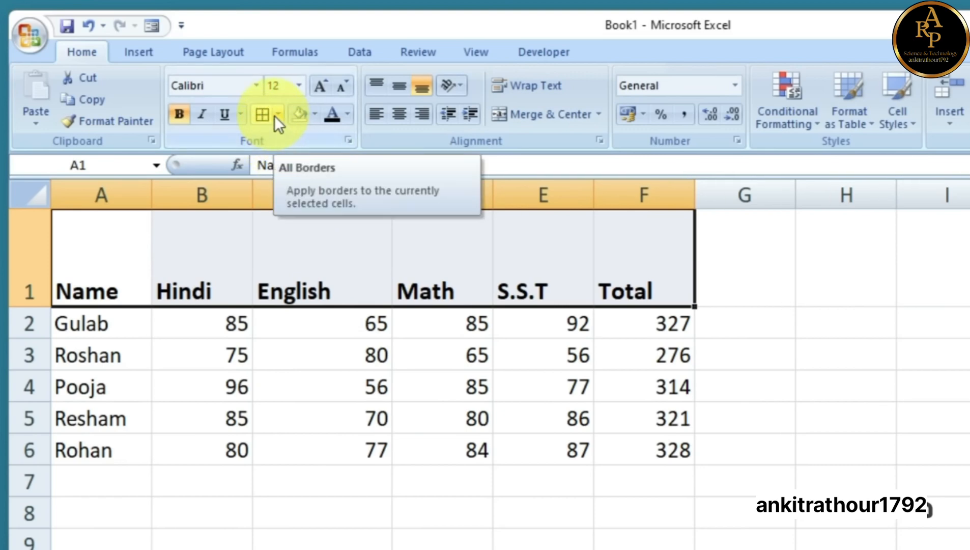
Apply All Borders to the whole marks table A1:F6
{"action": "left_click", "coordinate": [325, 245]}
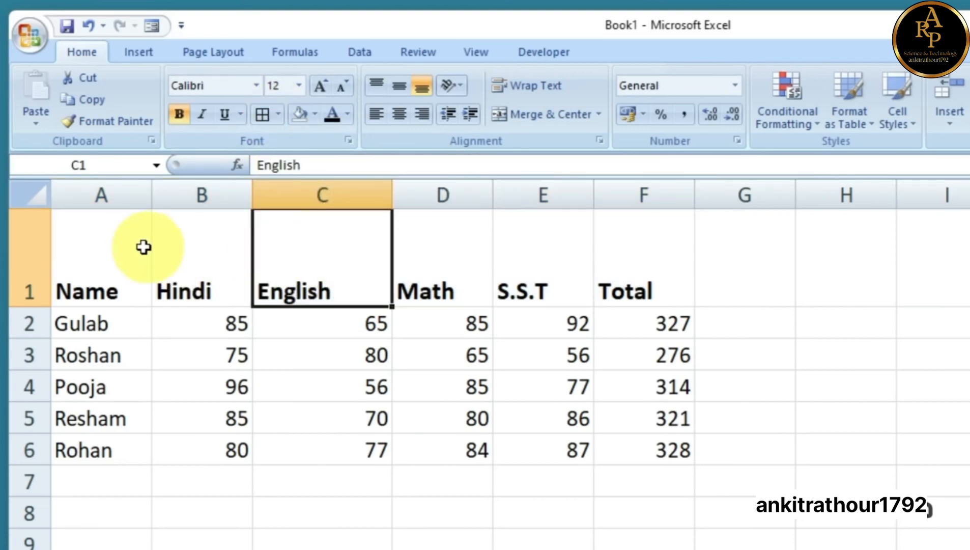
{"action": "left_click", "coordinate": [123, 244]}
{"action": "left_click_drag", "start_coordinate": [123, 244], "coordinate": [667, 459]}
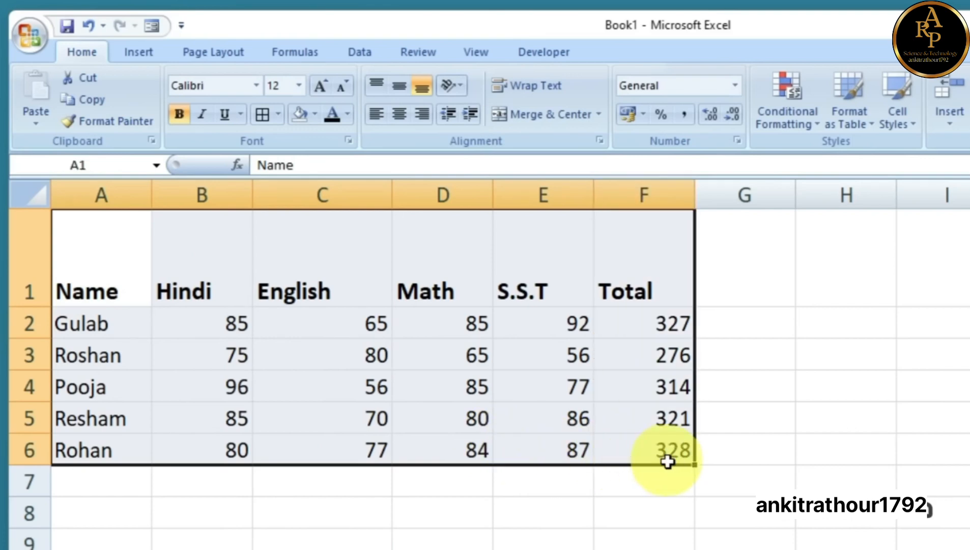
{"action": "left_click", "coordinate": [650, 506]}
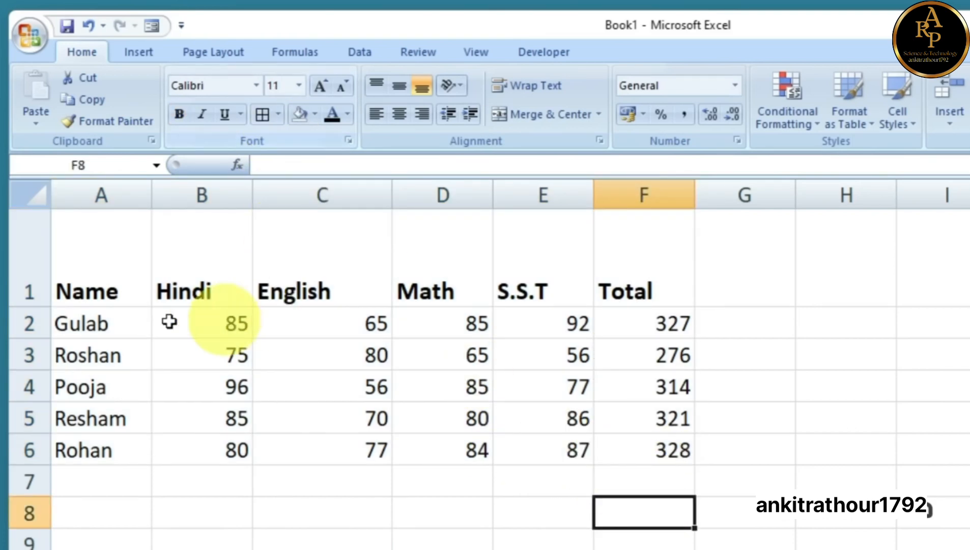
{"action": "left_click_drag", "start_coordinate": [87, 249], "coordinate": [655, 456]}
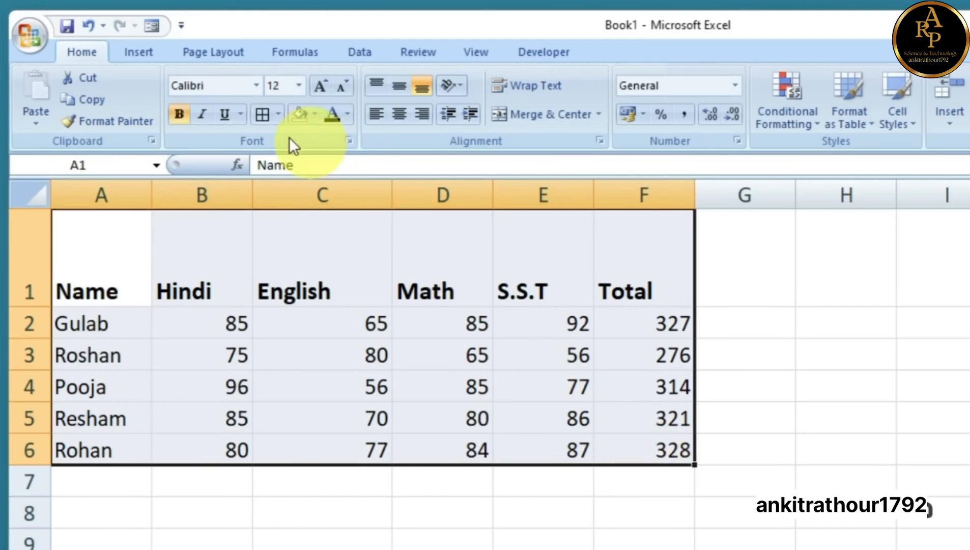
{"action": "left_click", "coordinate": [278, 114]}
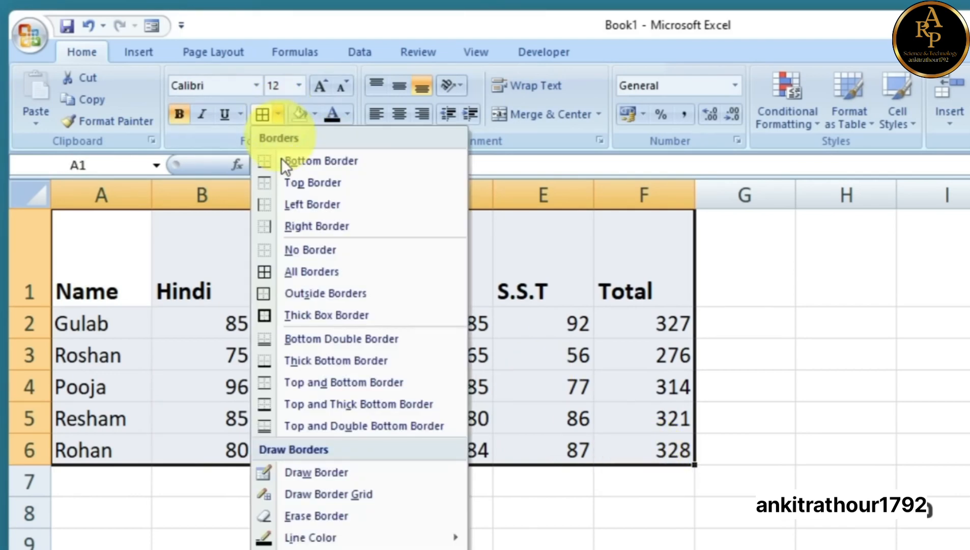
{"action": "left_click", "coordinate": [298, 271]}
{"action": "left_click", "coordinate": [430, 386]}
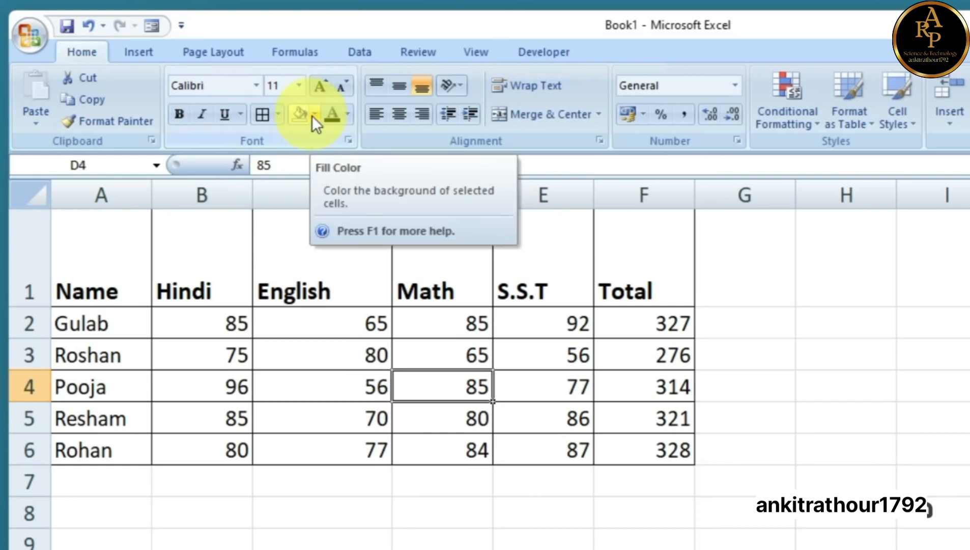
{"action": "left_click_drag", "start_coordinate": [100, 251], "coordinate": [644, 284]}
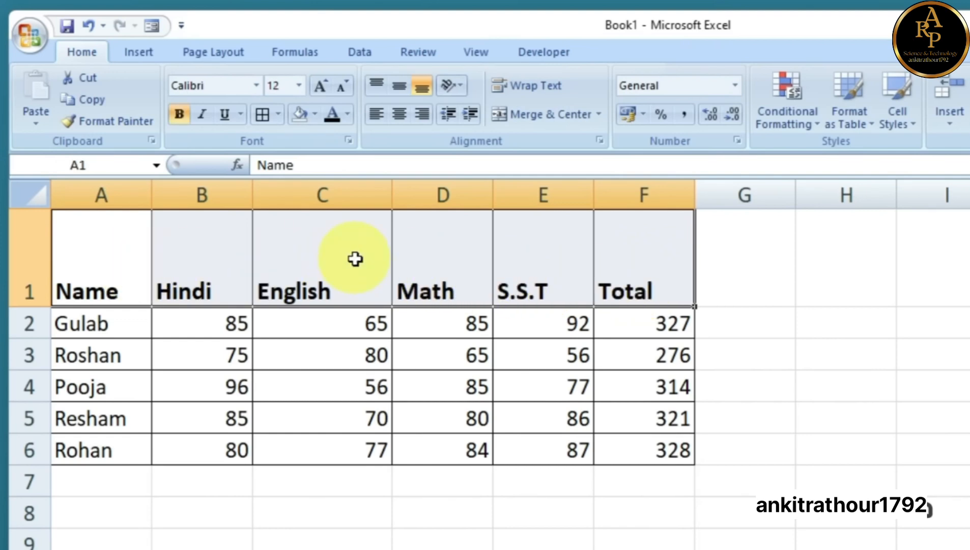
Fill the A1:F1 header cells with Light Blue and make their text white
{"action": "left_click", "coordinate": [316, 115]}
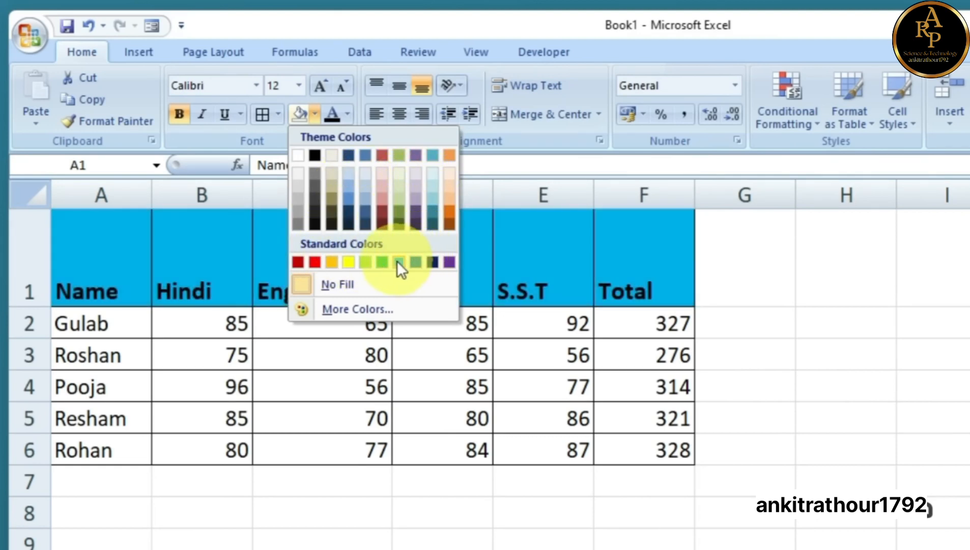
{"action": "left_click", "coordinate": [397, 260]}
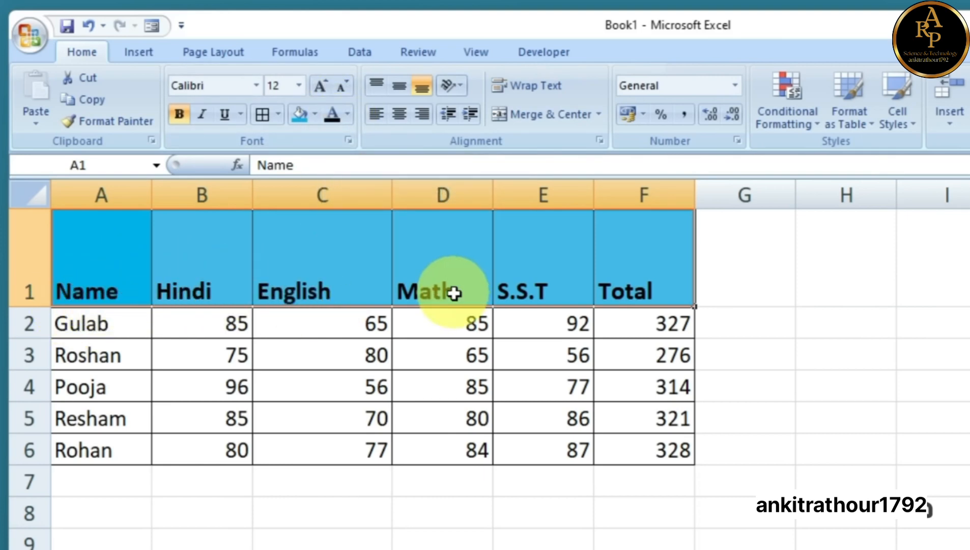
{"action": "left_click", "coordinate": [347, 114]}
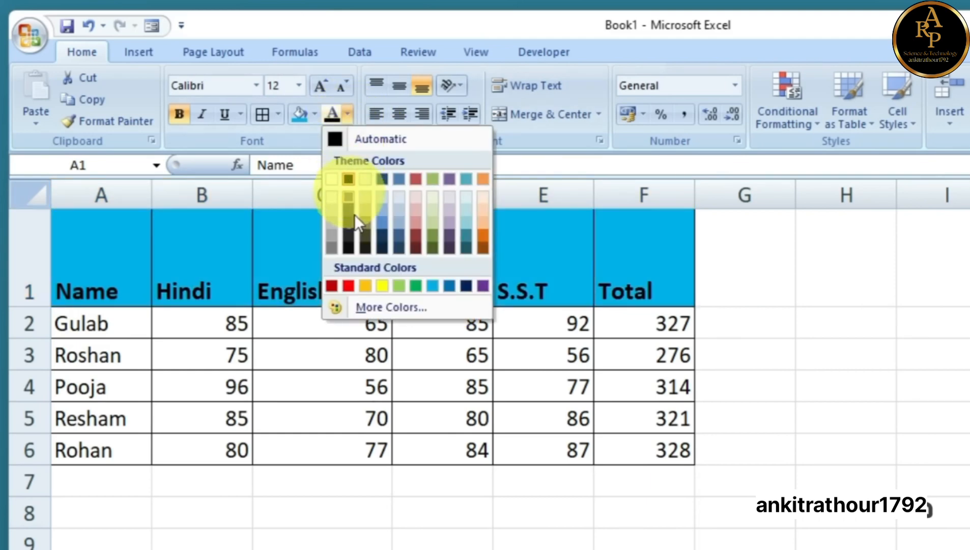
{"action": "left_click", "coordinate": [330, 179]}
{"action": "left_click", "coordinate": [412, 295]}
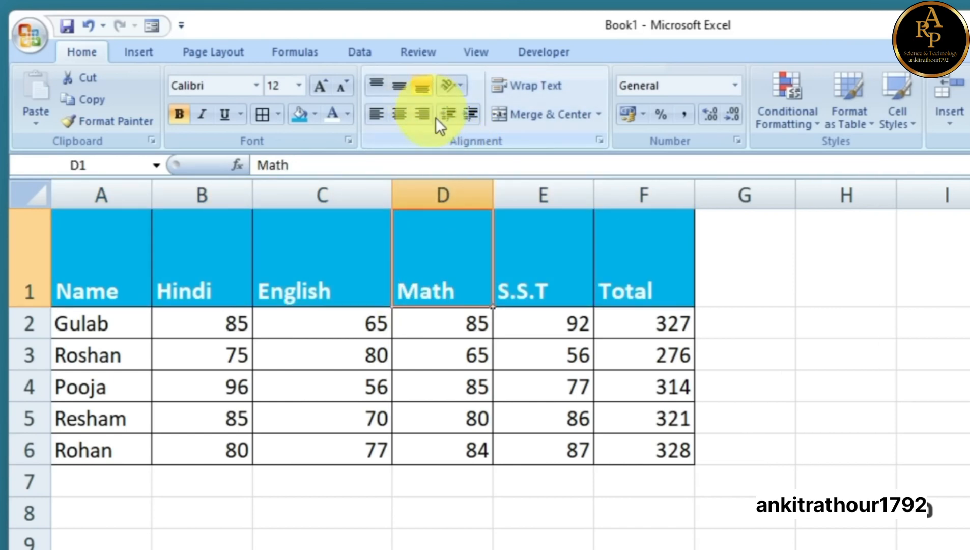
Try top, middle, bottom, left, right and centre alignment on the ENGLISH heading
{"action": "left_click_drag", "start_coordinate": [110, 259], "coordinate": [623, 303]}
{"action": "left_click", "coordinate": [329, 286]}
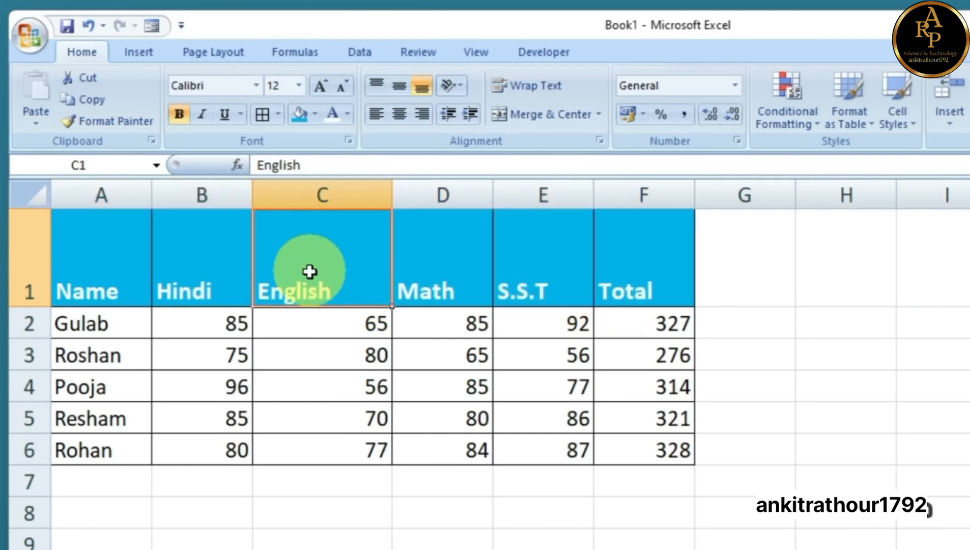
{"action": "left_click", "coordinate": [399, 114]}
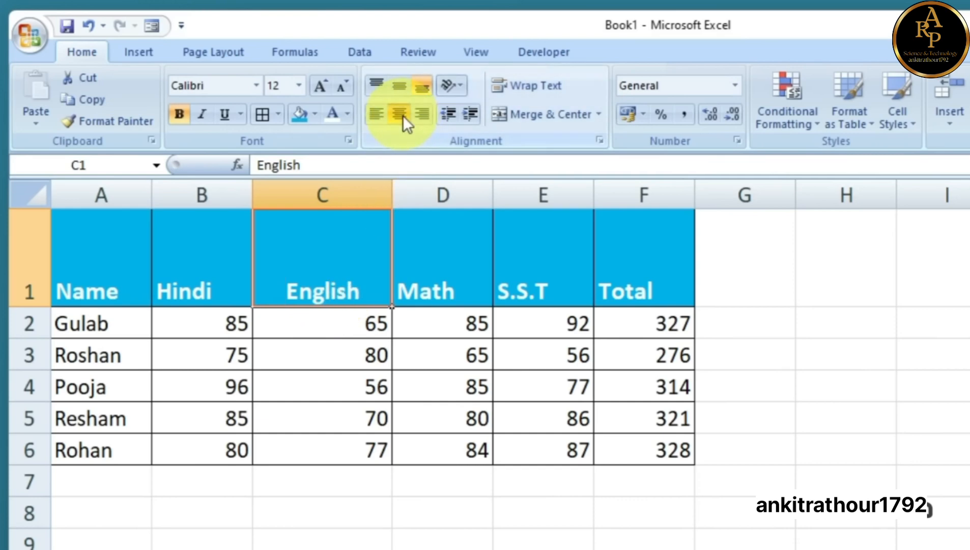
{"action": "left_click", "coordinate": [400, 86]}
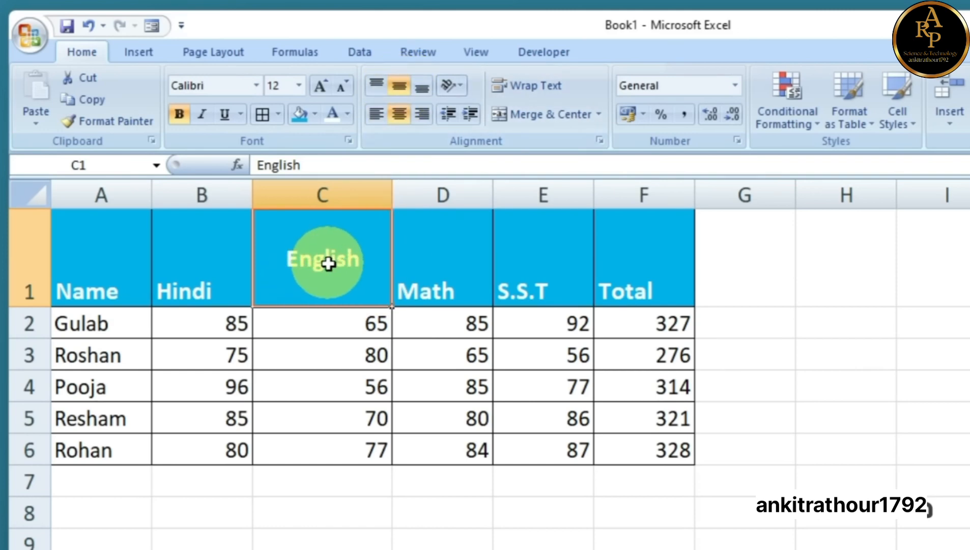
{"action": "left_click", "coordinate": [377, 88]}
{"action": "left_click", "coordinate": [420, 86]}
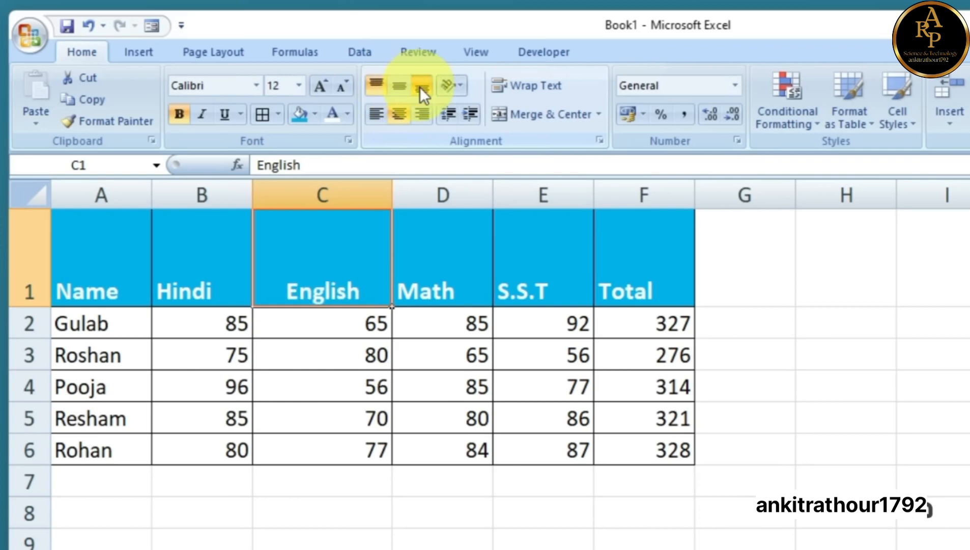
{"action": "left_click", "coordinate": [420, 113]}
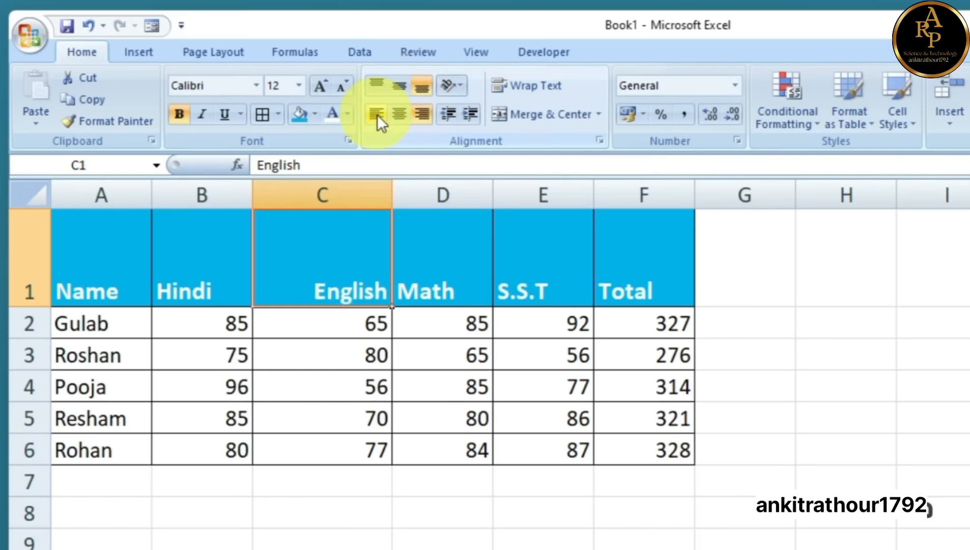
{"action": "left_click", "coordinate": [377, 114]}
{"action": "left_click", "coordinate": [422, 113]}
{"action": "left_click", "coordinate": [400, 114]}
{"action": "left_click", "coordinate": [401, 86]}
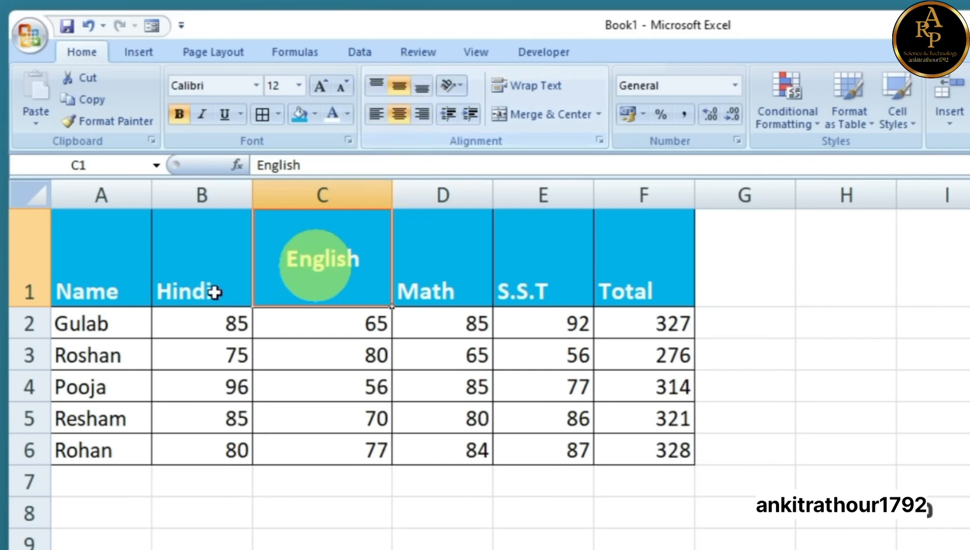
Centre all header labels in A1:F1 both horizontally and vertically
{"action": "left_click", "coordinate": [106, 256]}
{"action": "left_click_drag", "start_coordinate": [218, 263], "coordinate": [631, 282]}
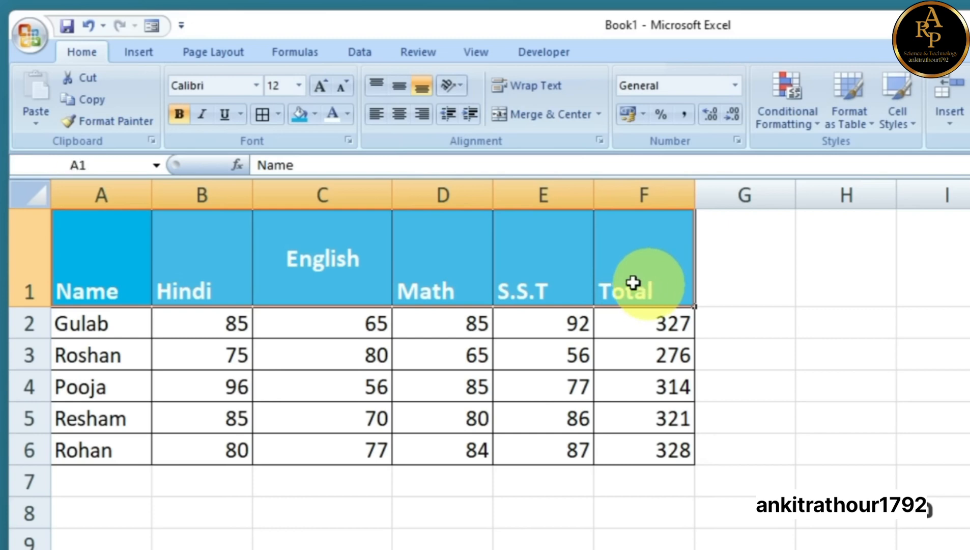
{"action": "left_click", "coordinate": [400, 115]}
{"action": "left_click", "coordinate": [399, 86]}
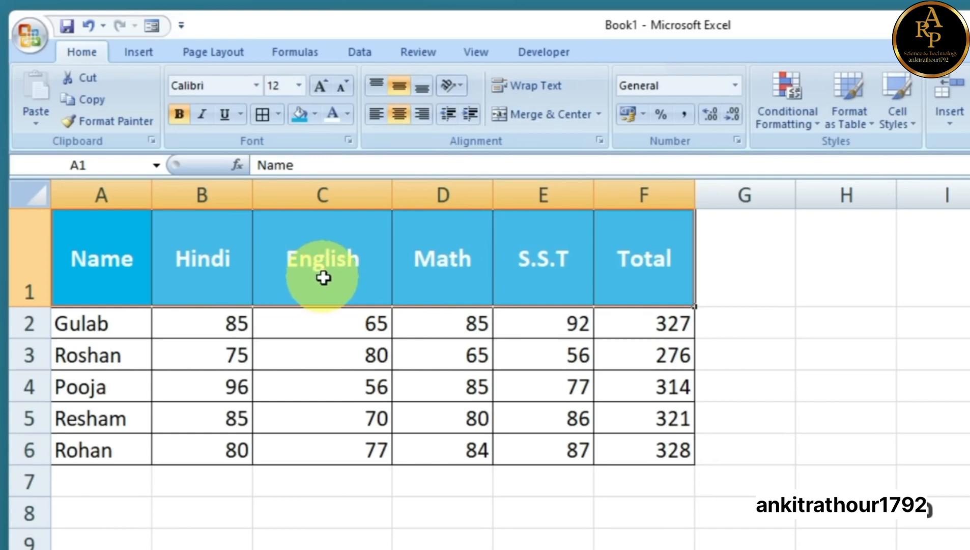
{"action": "left_click", "coordinate": [460, 86]}
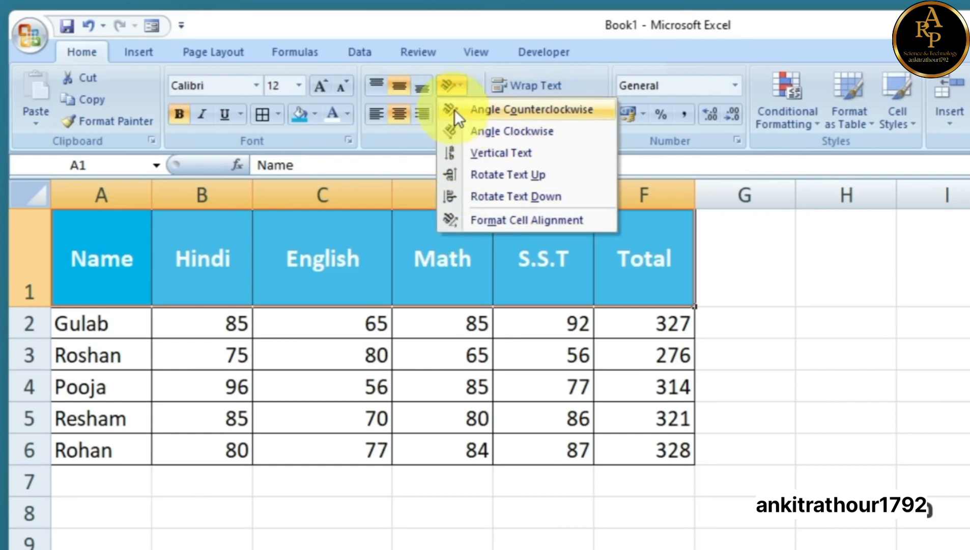
{"action": "left_click", "coordinate": [454, 109]}
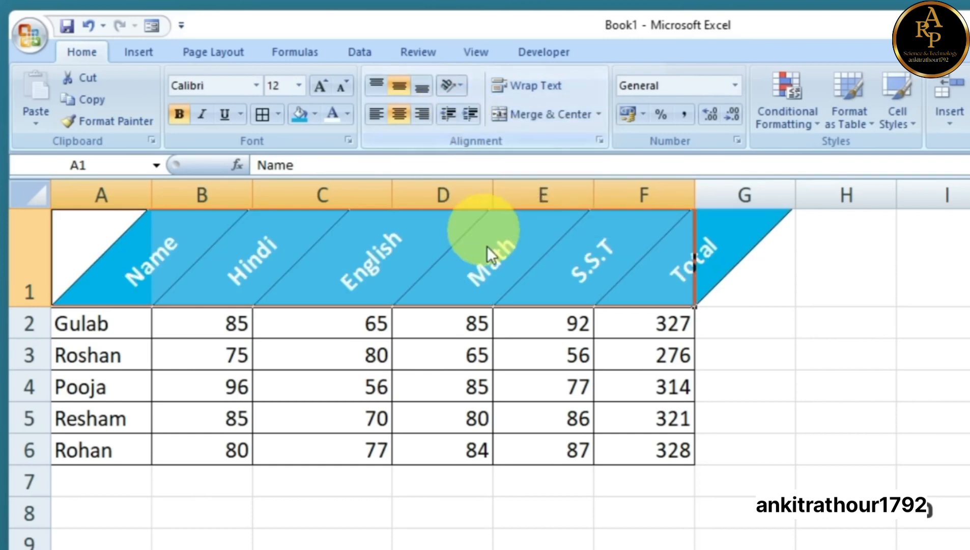
{"action": "left_click", "coordinate": [457, 88]}
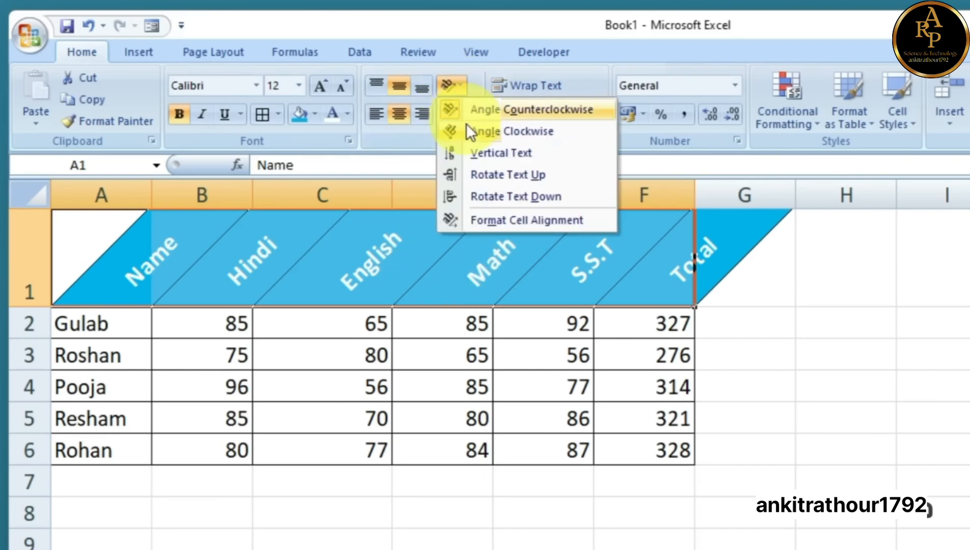
{"action": "left_click", "coordinate": [451, 131]}
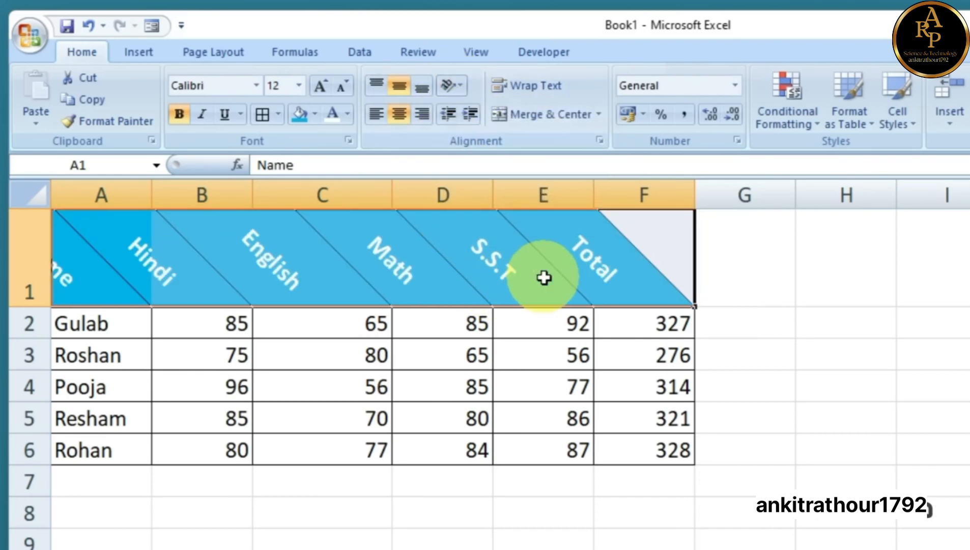
{"action": "left_click", "coordinate": [421, 115]}
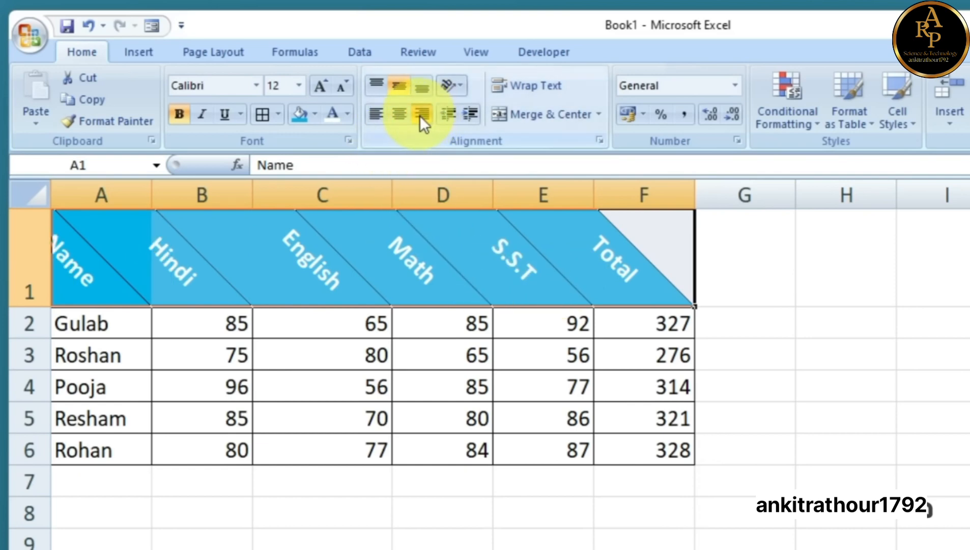
{"action": "left_click", "coordinate": [420, 87]}
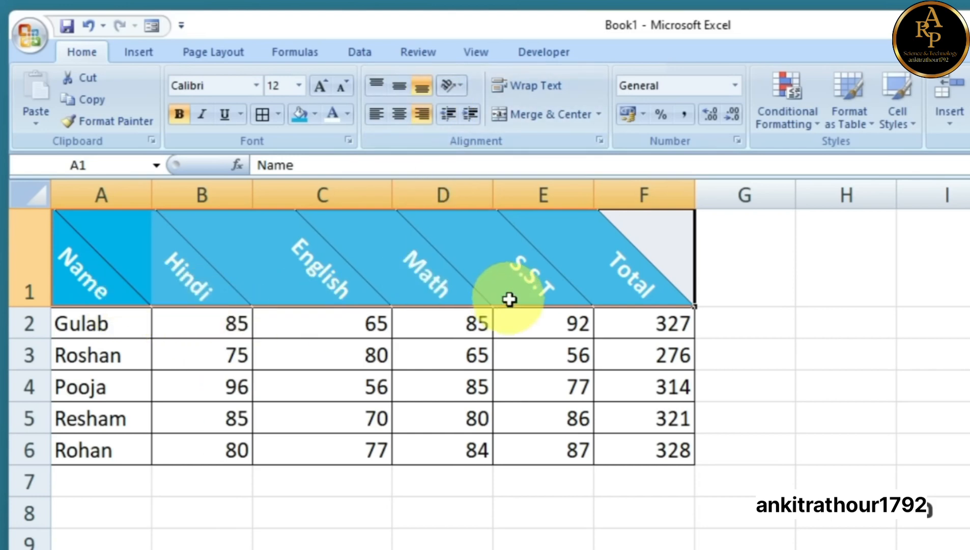
{"action": "left_click", "coordinate": [460, 87]}
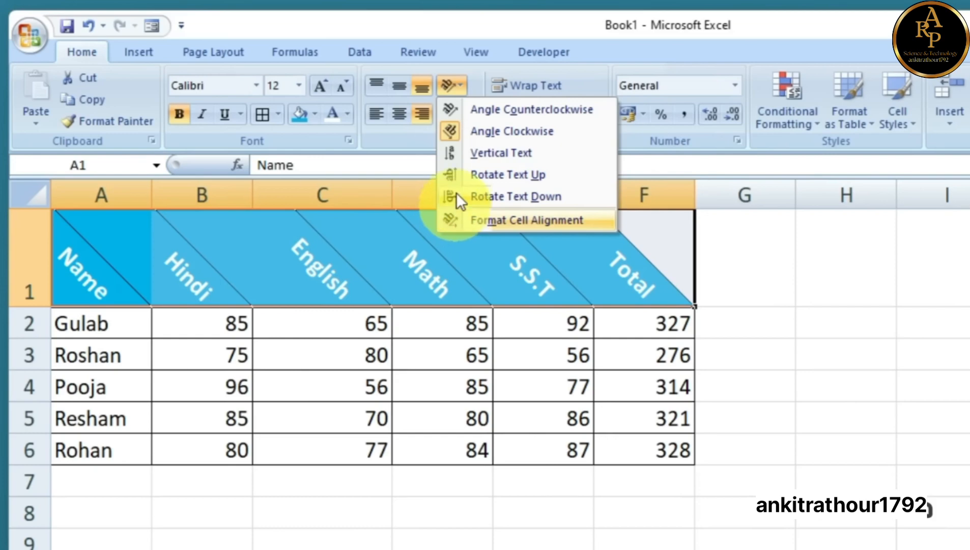
{"action": "left_click", "coordinate": [453, 130]}
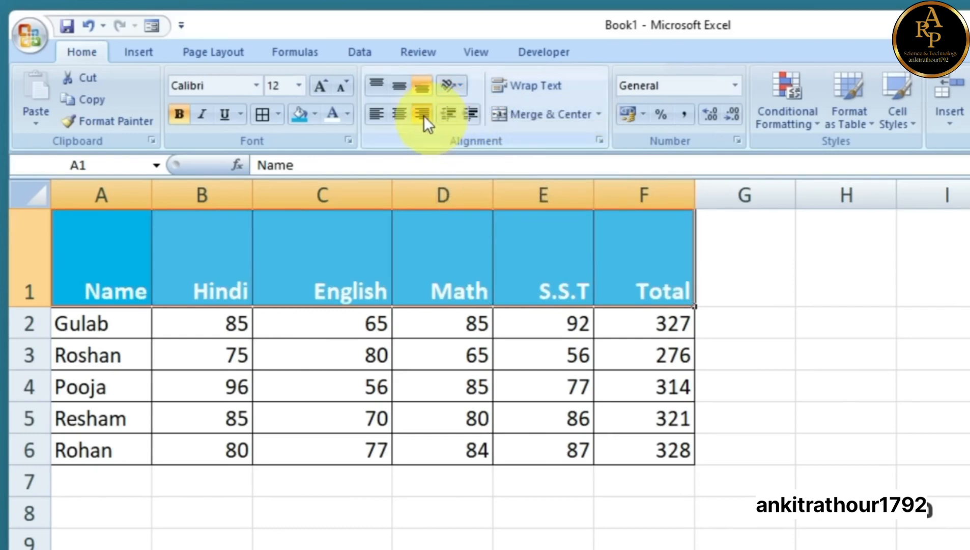
{"action": "left_click", "coordinate": [399, 87]}
{"action": "left_click", "coordinate": [398, 114]}
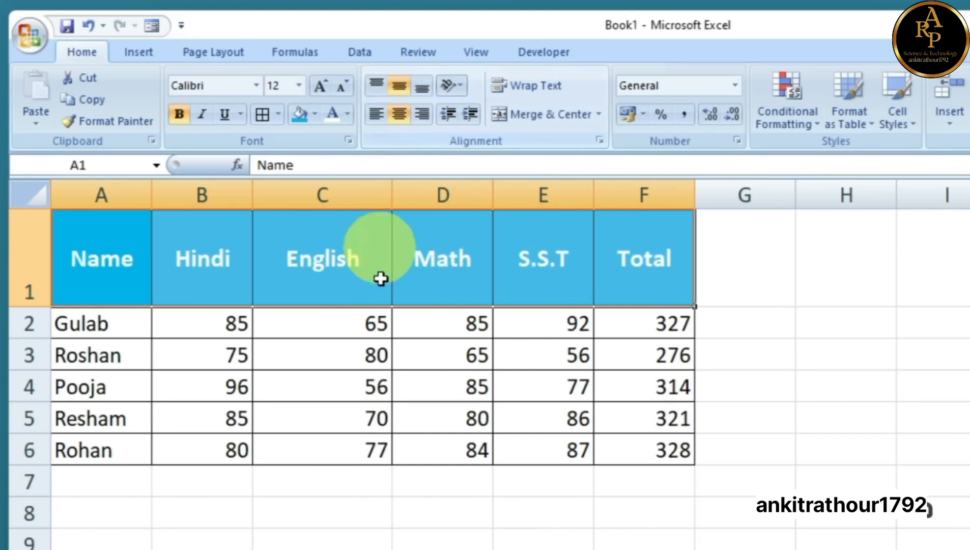
{"action": "left_click", "coordinate": [746, 417]}
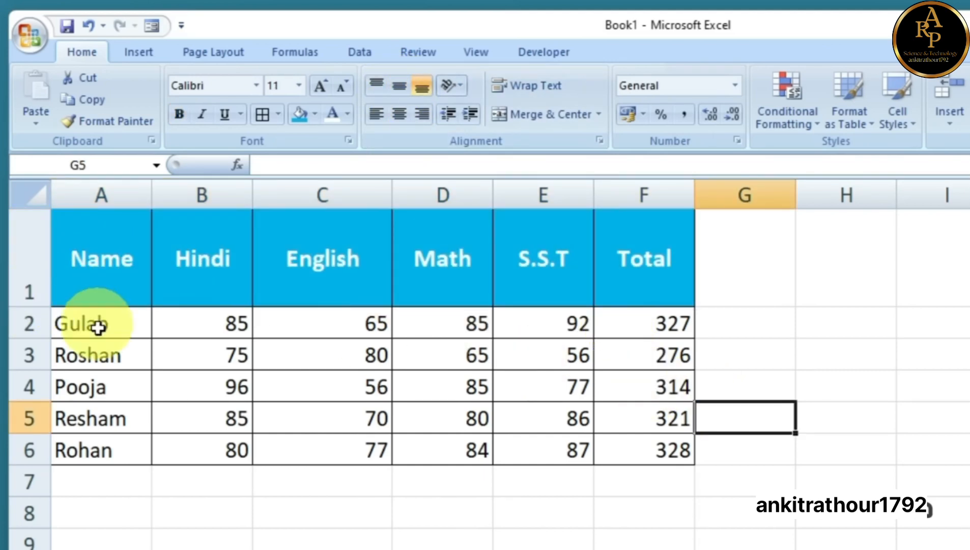
Drag the row 1 boundary up until the header row height reads 19.50
{"action": "left_click_drag", "start_coordinate": [37, 307], "coordinate": [40, 248]}
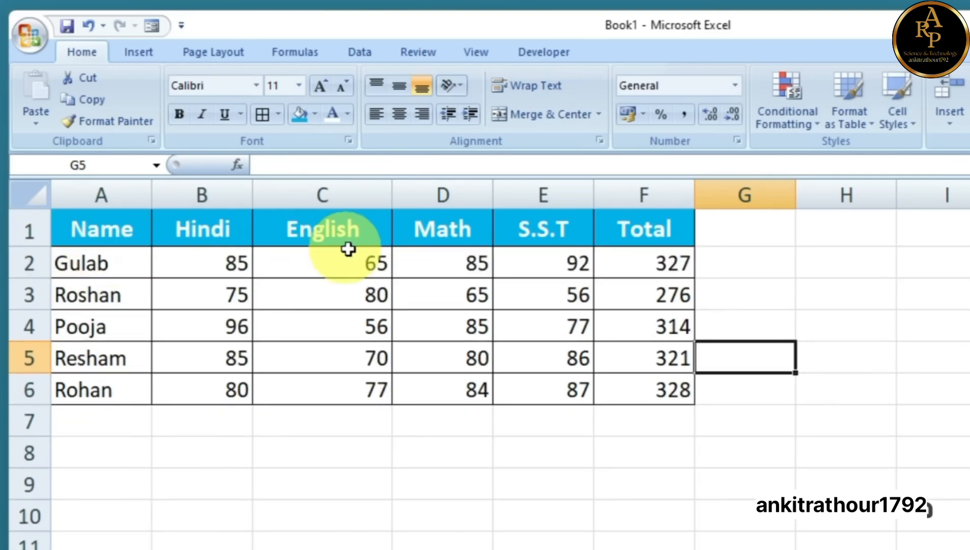
{"action": "left_click", "coordinate": [597, 456]}
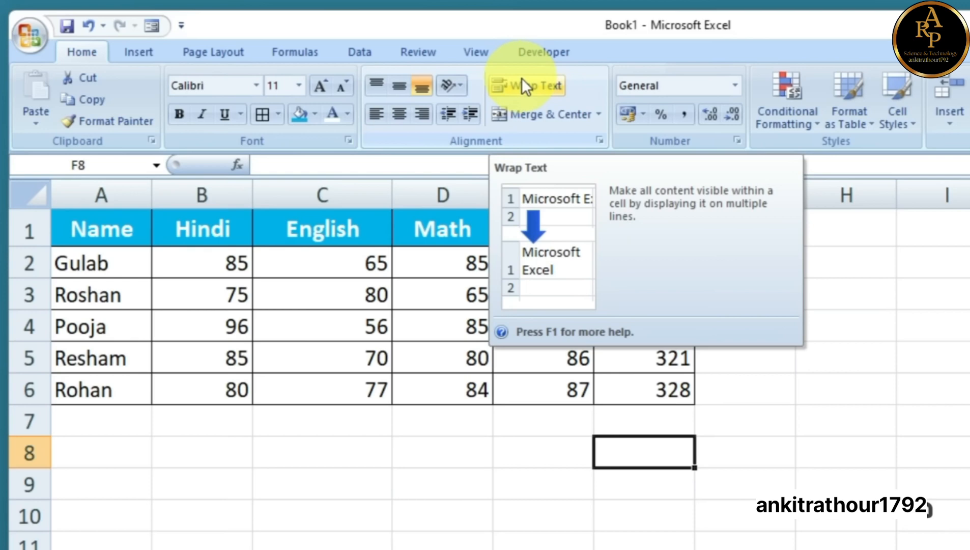
Type the student's two-word full name into D8, undoing an attempted widening of column D
{"action": "left_click", "coordinate": [336, 460]}
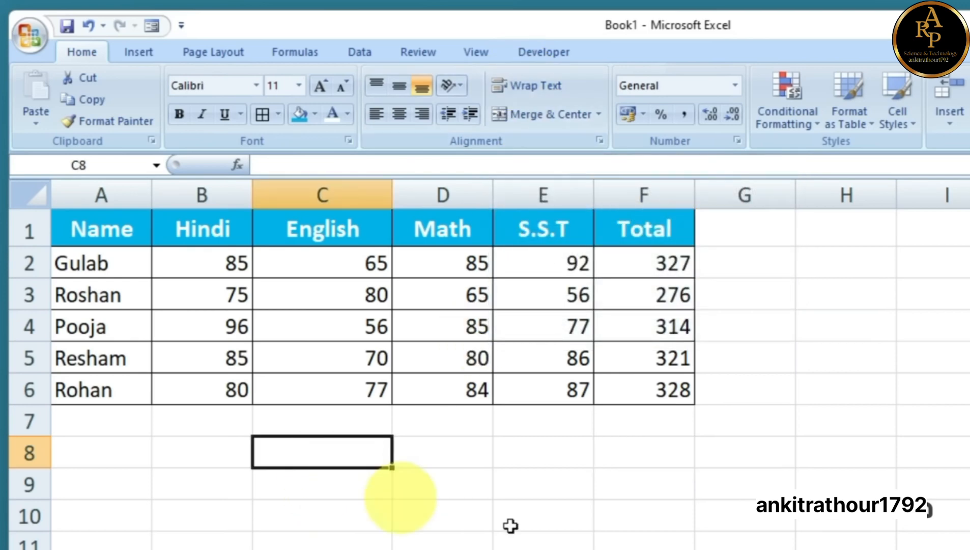
{"action": "key", "text": "Right"}
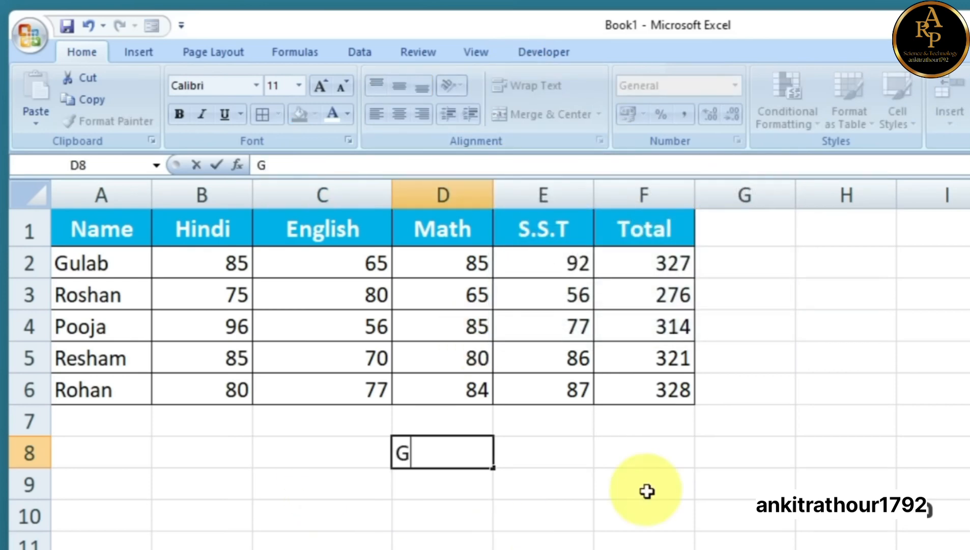
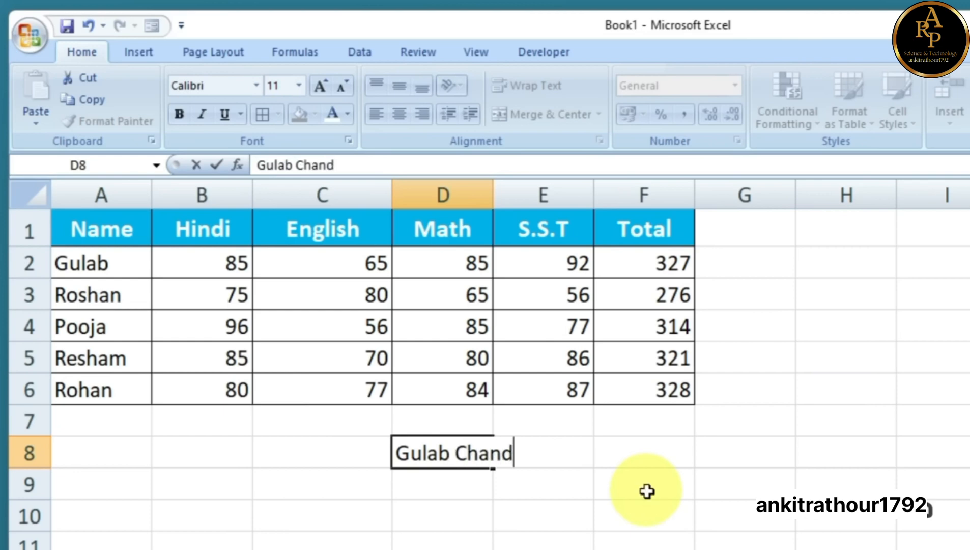
{"action": "left_click", "coordinate": [647, 491]}
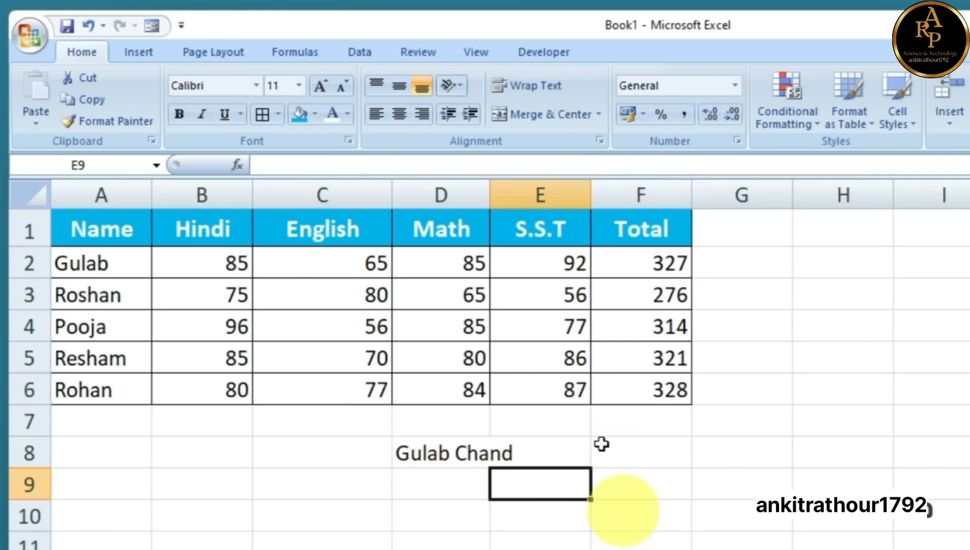
{"action": "left_click_drag", "start_coordinate": [487, 189], "coordinate": [520, 199]}
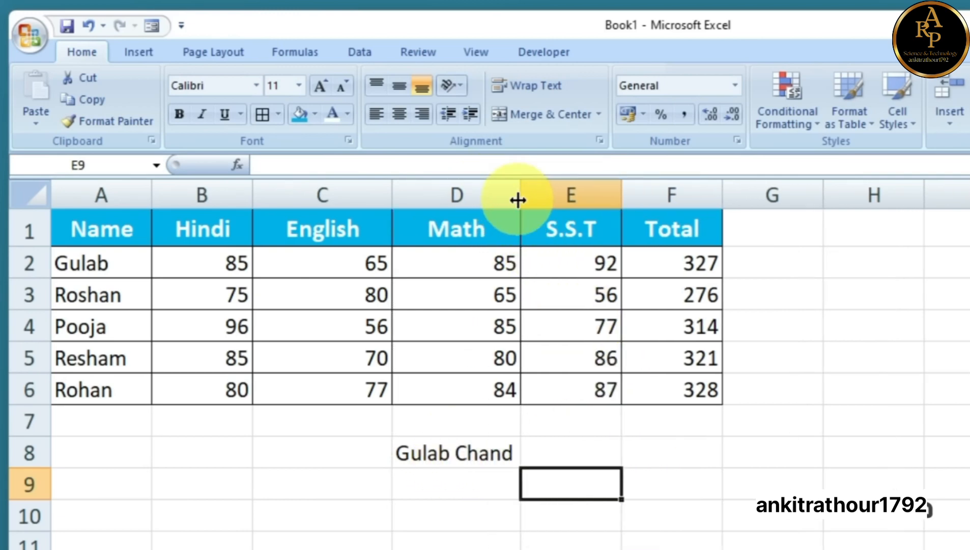
{"action": "left_click", "coordinate": [460, 454]}
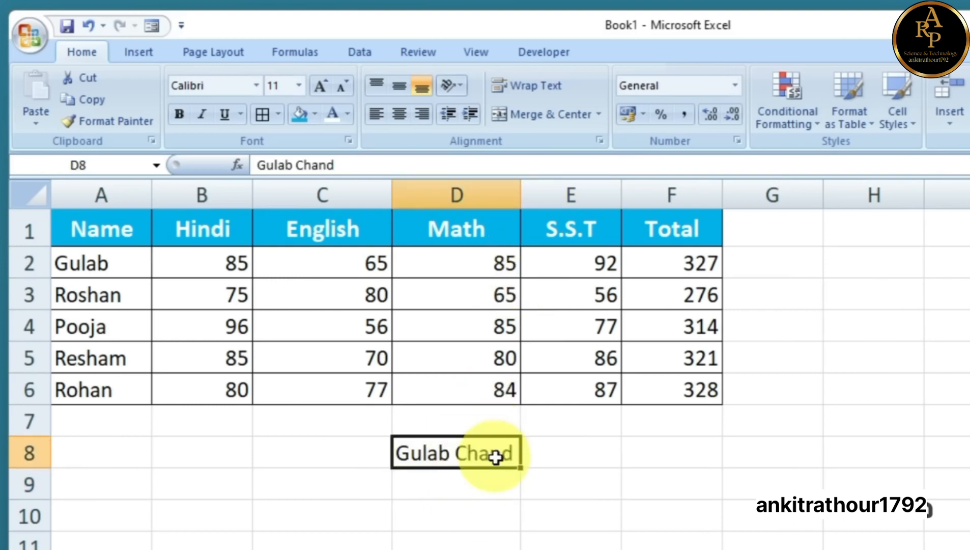
{"action": "key", "text": "ctrl+z"}
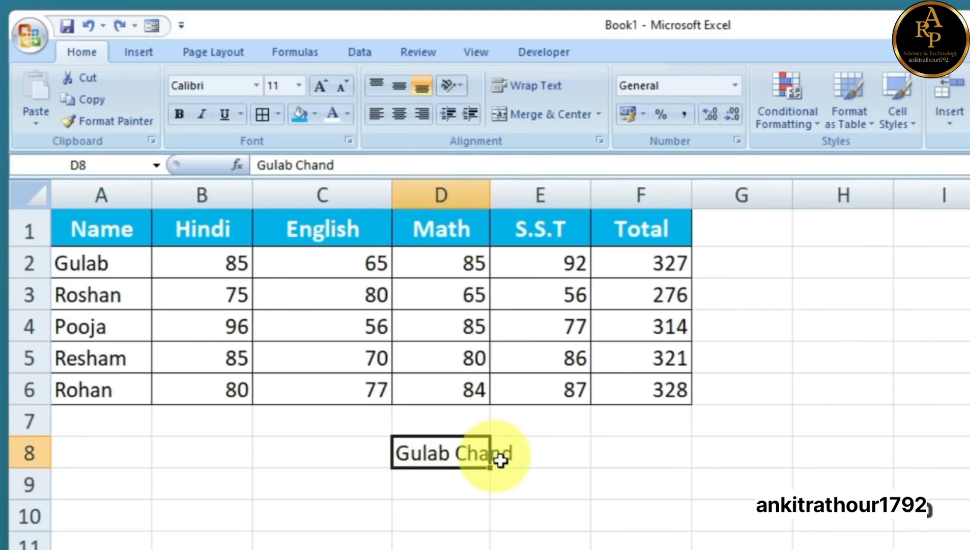
{"action": "left_click", "coordinate": [538, 476]}
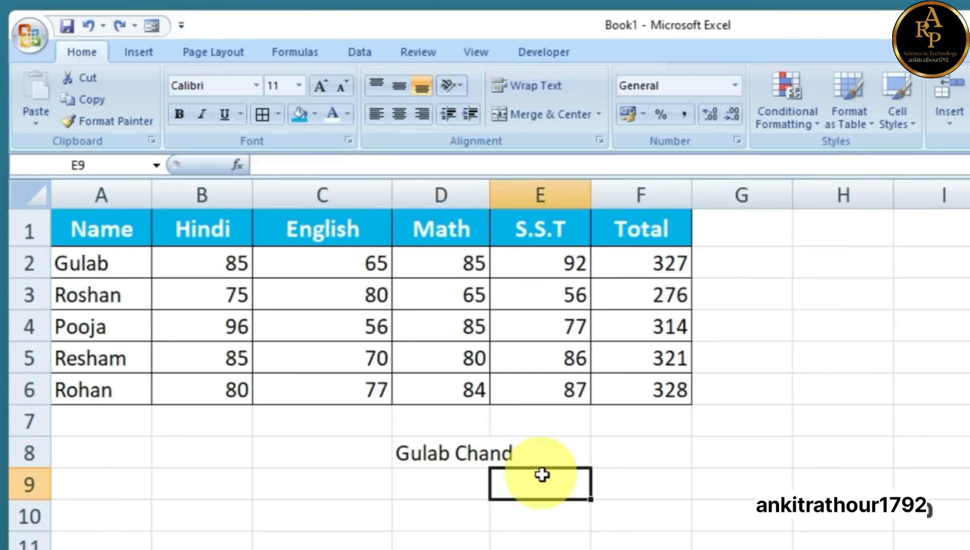
{"action": "left_click", "coordinate": [453, 451]}
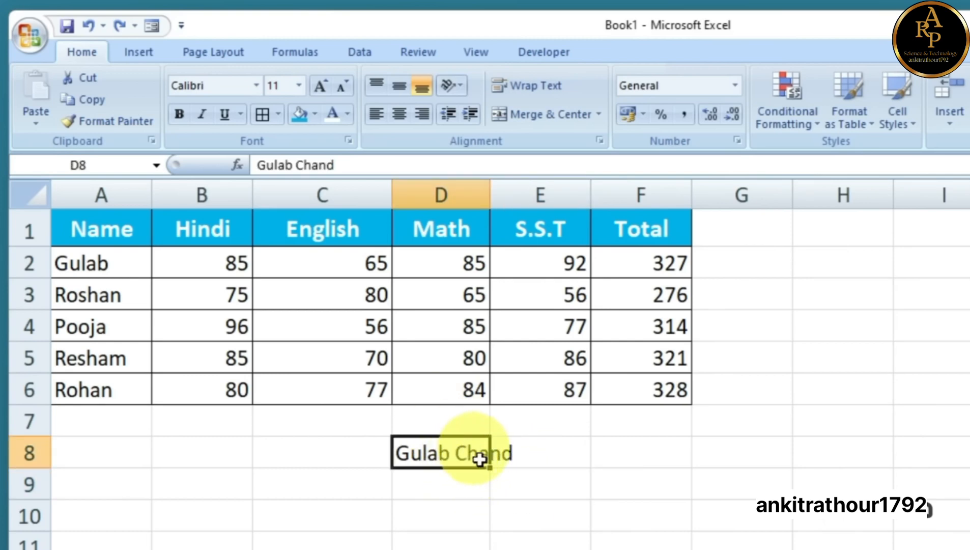
Wrap the name in D8 onto two lines and centre it horizontally
{"action": "left_click", "coordinate": [525, 85]}
{"action": "left_click", "coordinate": [425, 459]}
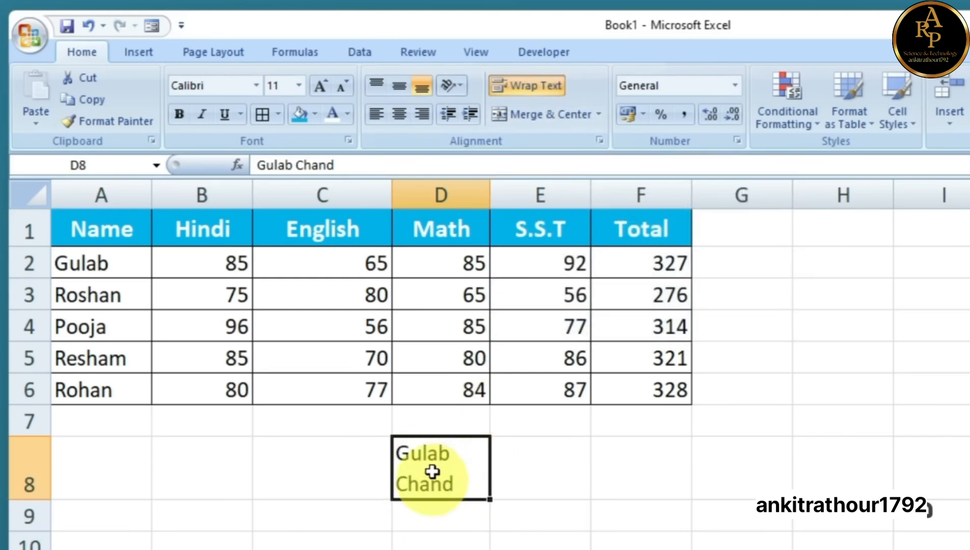
{"action": "left_click", "coordinate": [399, 115]}
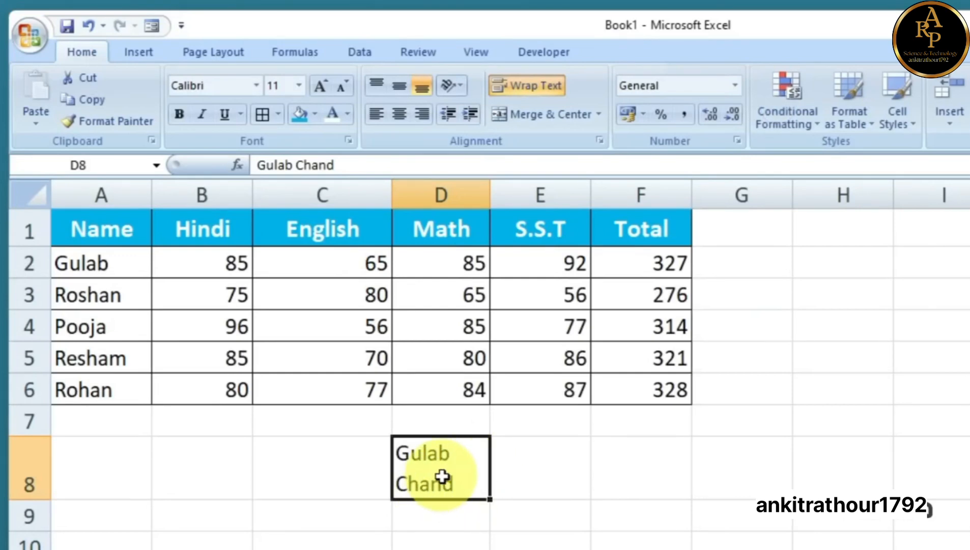
{"action": "left_click", "coordinate": [398, 115]}
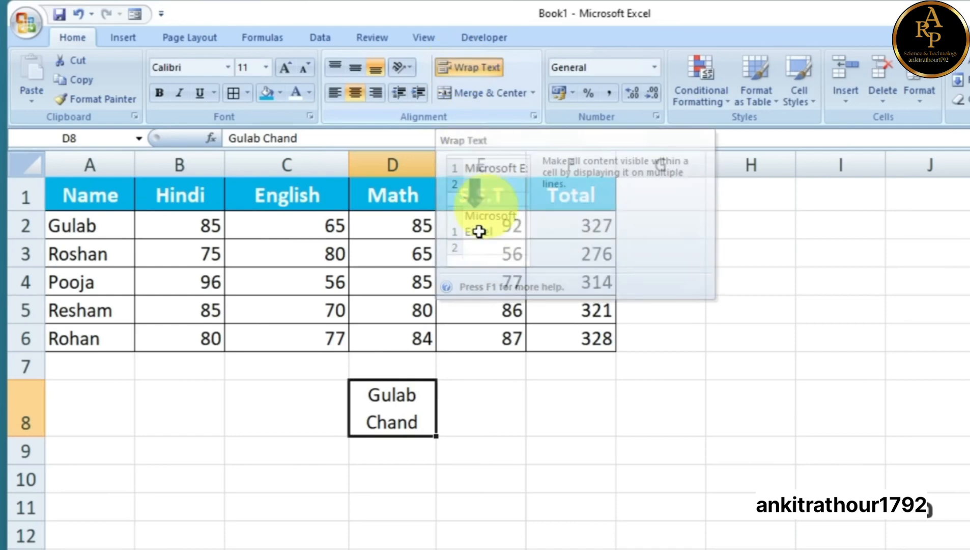
Enter the student's first name and surname on two lines in E9, using Alt+Enter
{"action": "left_click", "coordinate": [455, 457]}
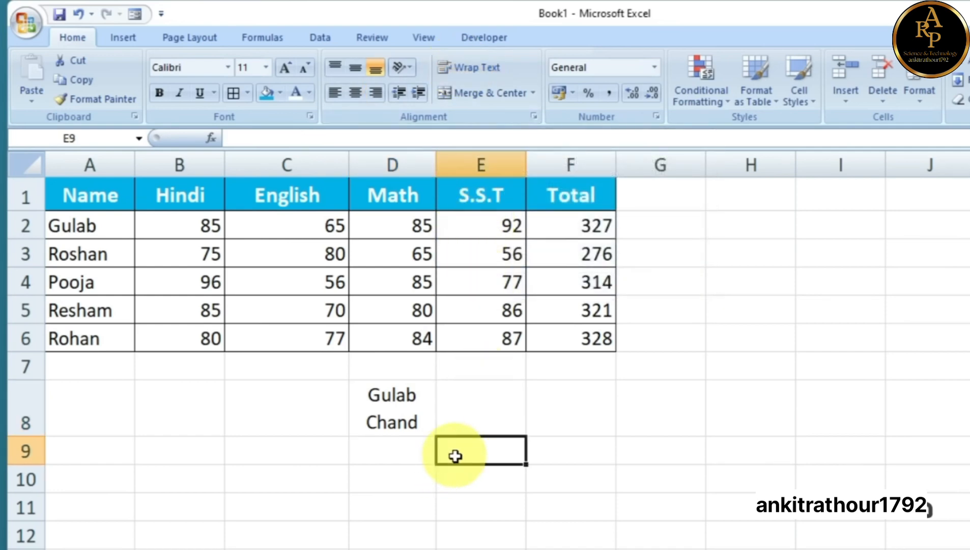
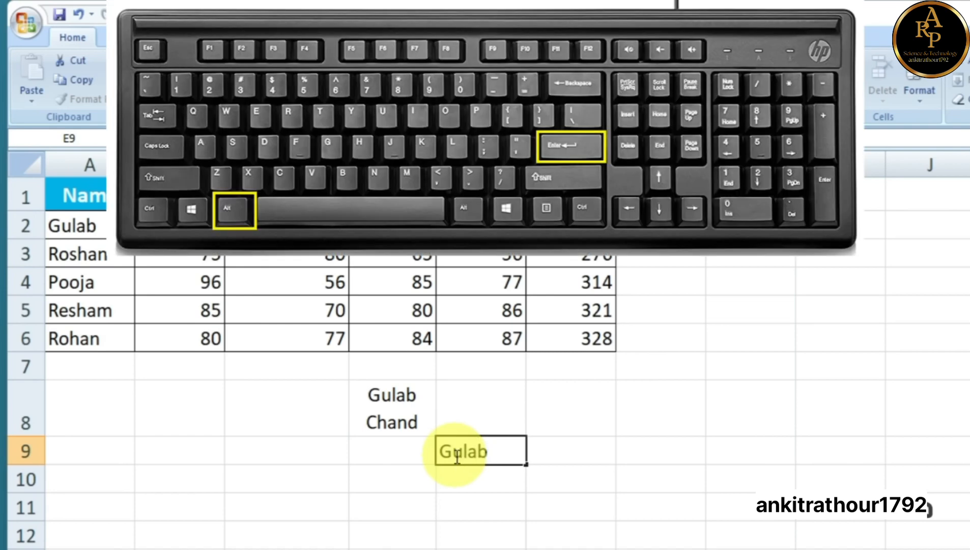
{"action": "key", "text": "alt+Return"}
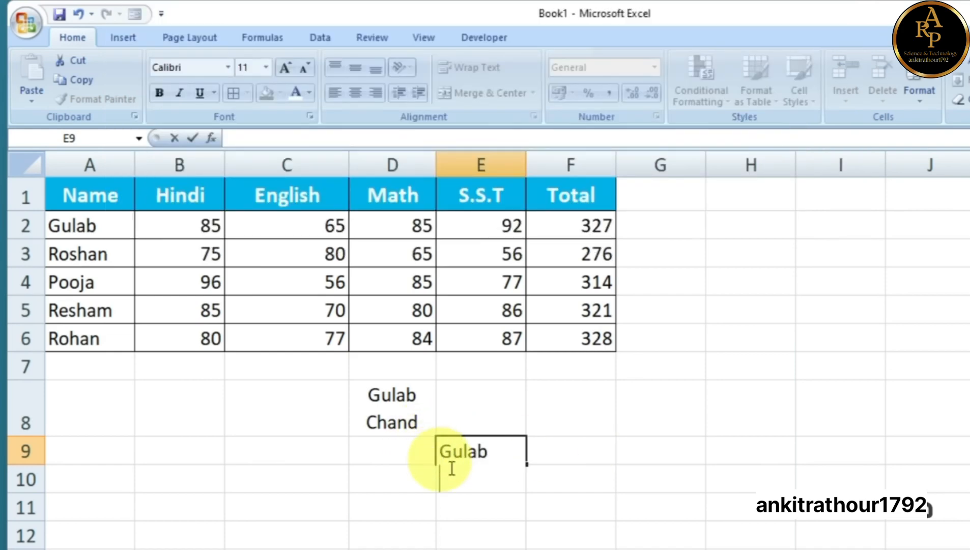
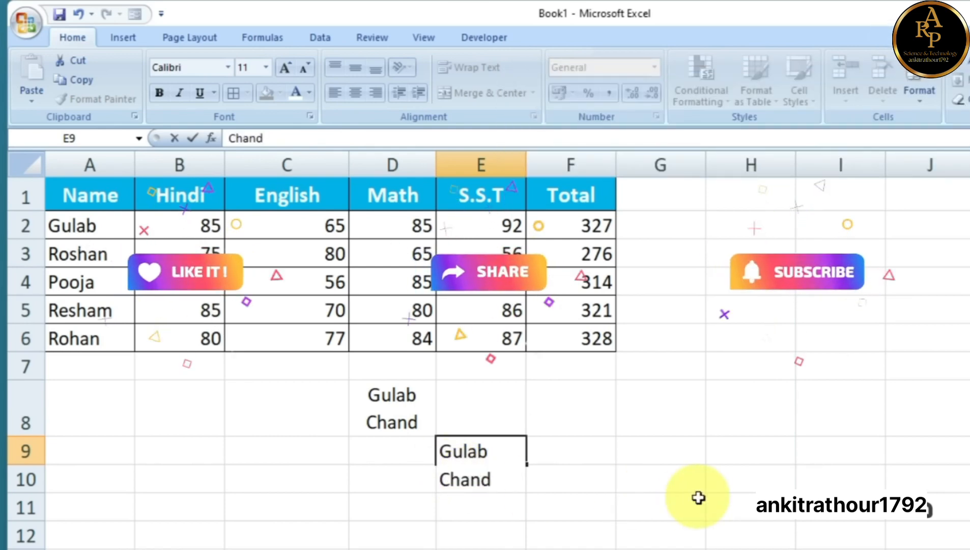
{"action": "left_click", "coordinate": [698, 497]}
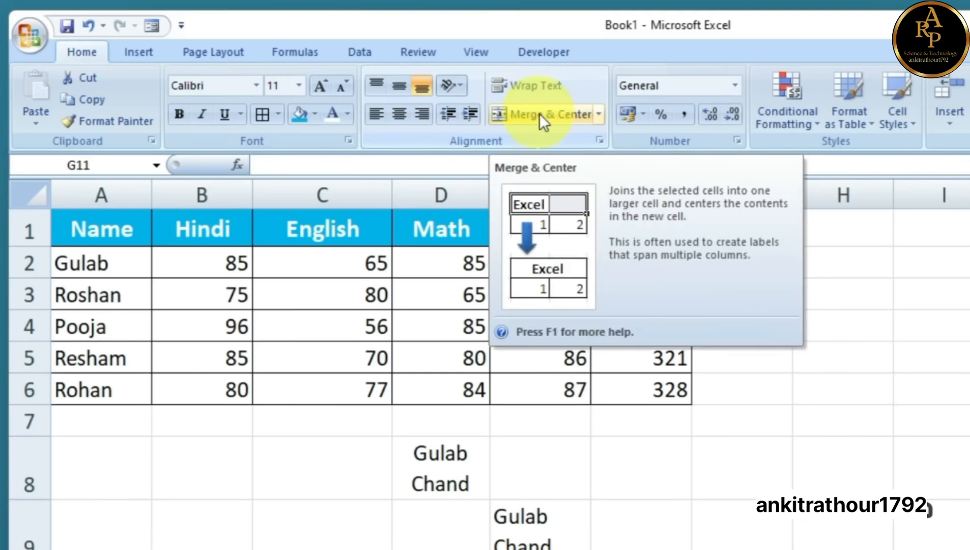
Clear the name entries in D8:E9 and merge A9:F9 into one centred cell
{"action": "left_click_drag", "start_coordinate": [584, 544], "coordinate": [408, 471]}
{"action": "left_click", "coordinate": [627, 545]}
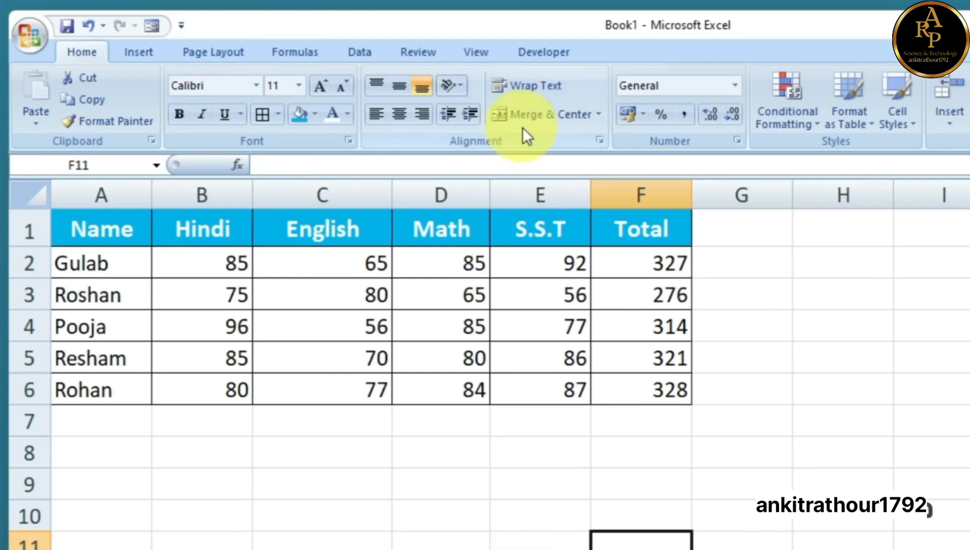
{"action": "left_click", "coordinate": [317, 487]}
{"action": "left_click_drag", "start_coordinate": [318, 486], "coordinate": [645, 483]}
{"action": "left_click_drag", "start_coordinate": [80, 480], "coordinate": [643, 492]}
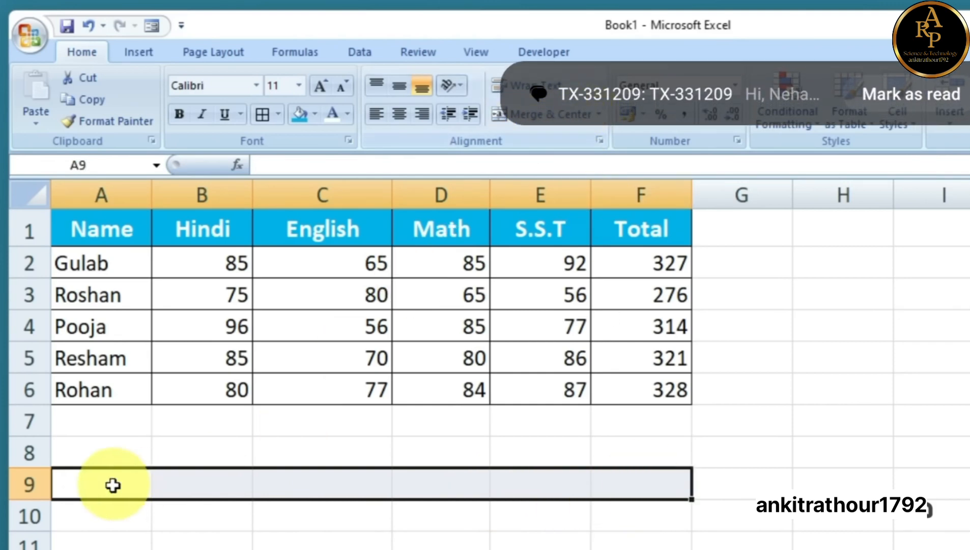
{"action": "left_click", "coordinate": [541, 112]}
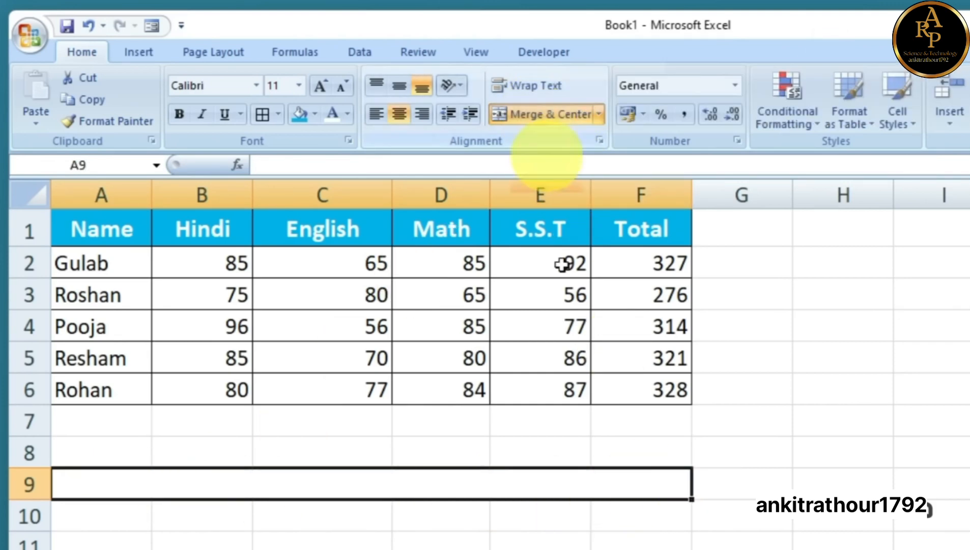
{"action": "left_click", "coordinate": [540, 548]}
Enter 'Marksheet' in the merged cell and enlarge its font to 22
{"action": "left_click", "coordinate": [209, 487]}
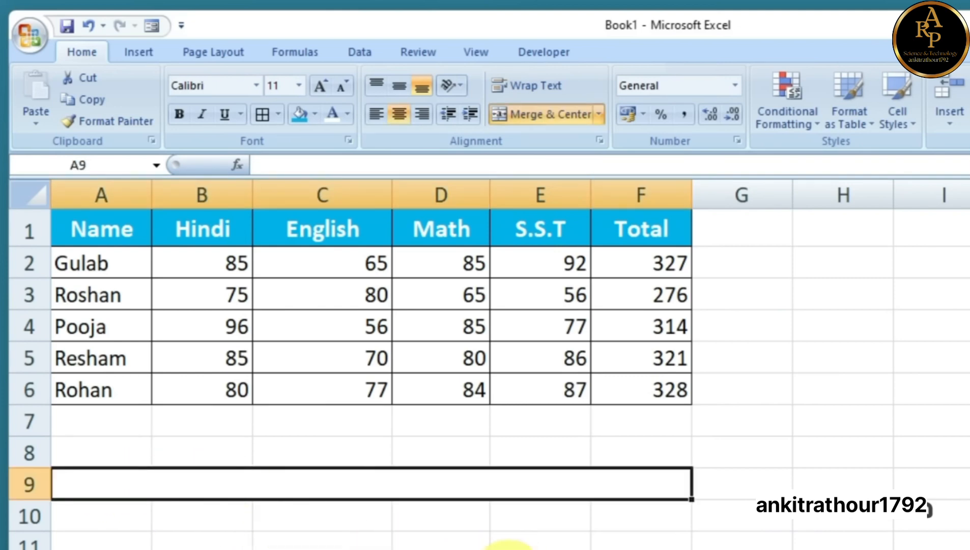
{"action": "type", "text": "Ma"}
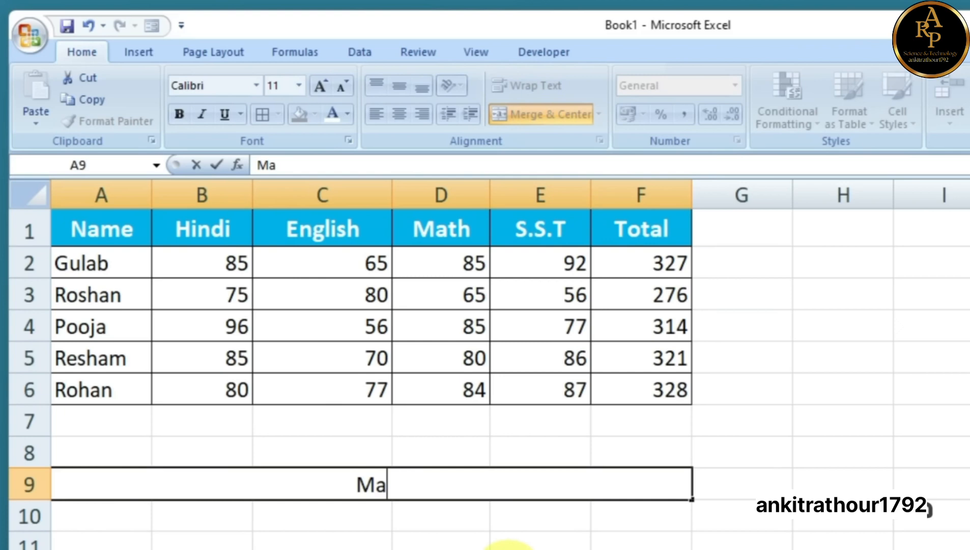
{"action": "type", "text": "rksheet"}
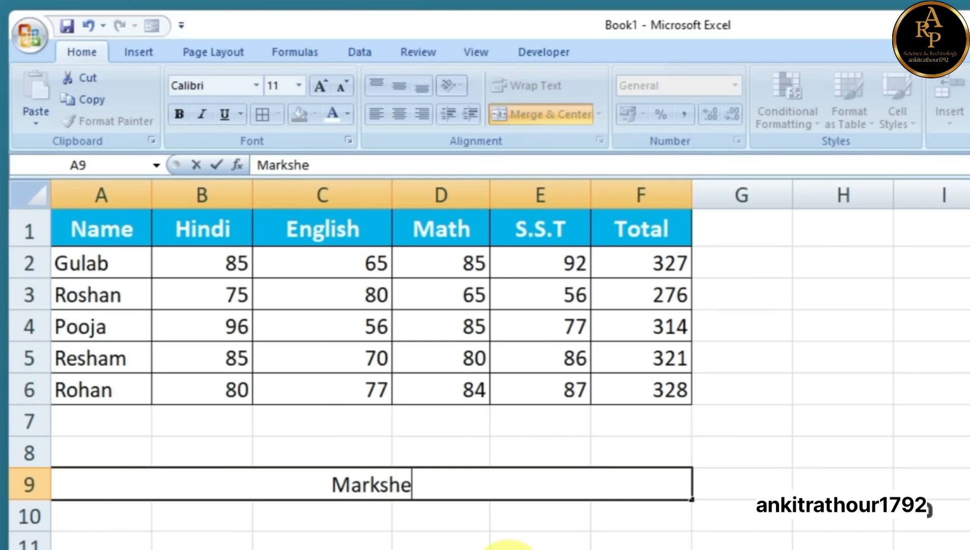
{"action": "left_click", "coordinate": [502, 544]}
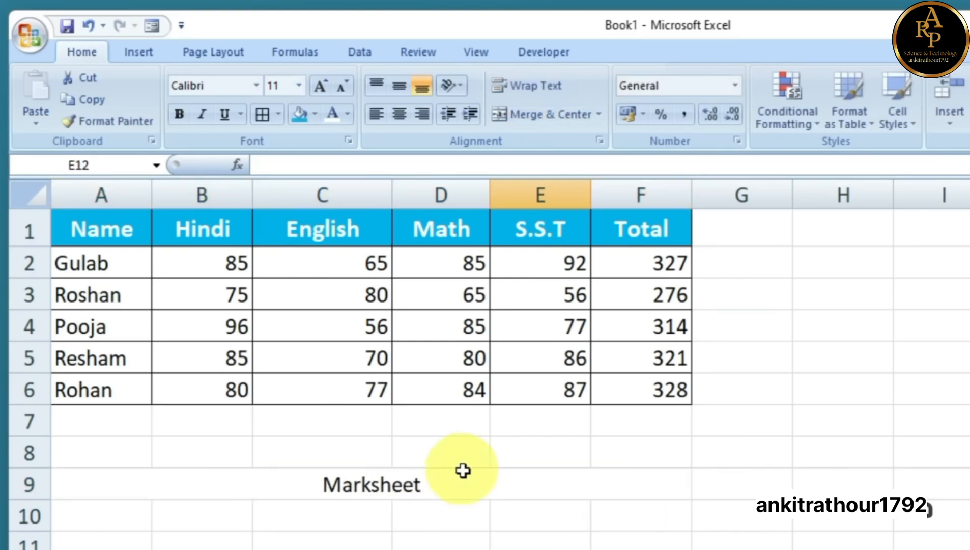
{"action": "left_click", "coordinate": [457, 491]}
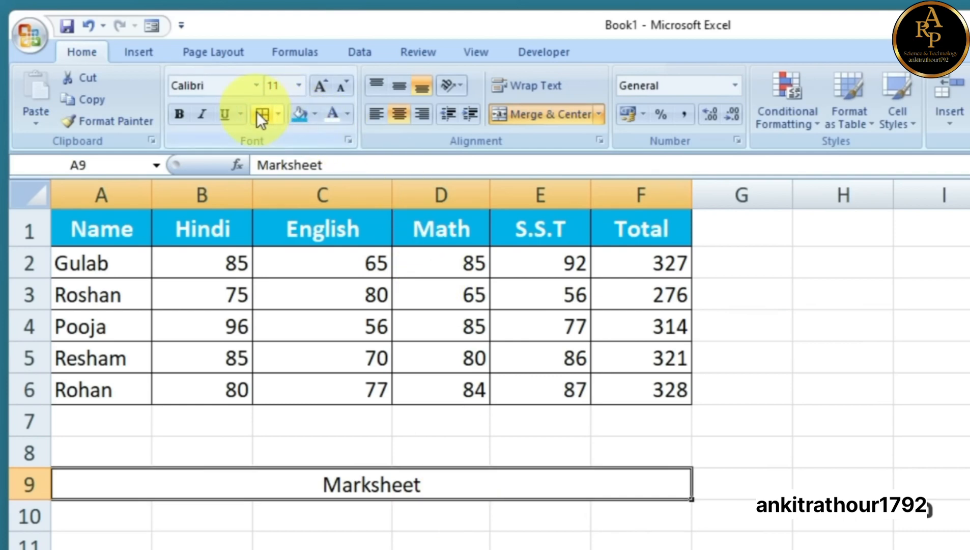
{"action": "left_click", "coordinate": [324, 88]}
{"action": "left_click", "coordinate": [324, 88]}
{"action": "left_click", "coordinate": [325, 88]}
{"action": "left_click", "coordinate": [324, 88]}
{"action": "left_click", "coordinate": [325, 88]}
{"action": "left_click", "coordinate": [324, 89]}
Give the Marksheet title a blue fill and white font colour
{"action": "left_click", "coordinate": [299, 113]}
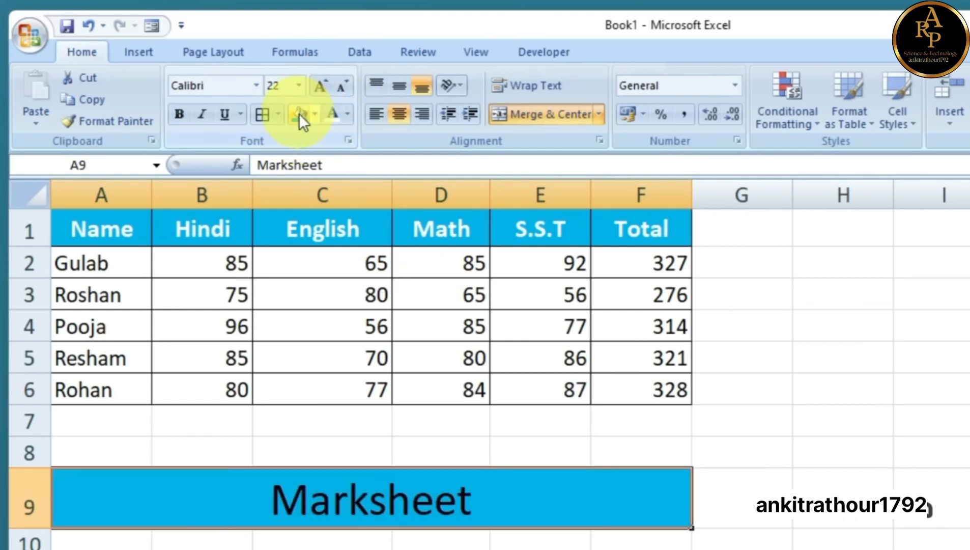
{"action": "left_click", "coordinate": [332, 113]}
{"action": "left_click", "coordinate": [771, 490]}
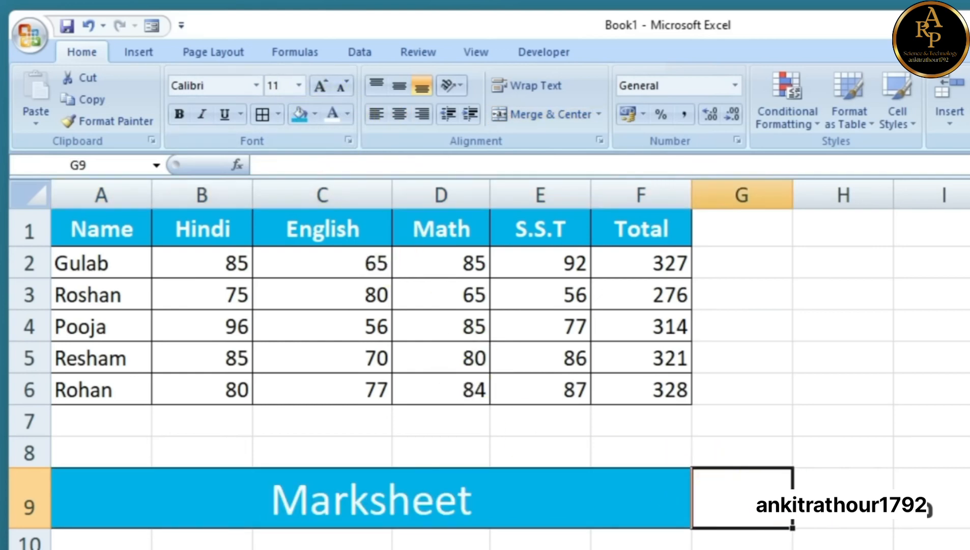
{"action": "left_click", "coordinate": [167, 500]}
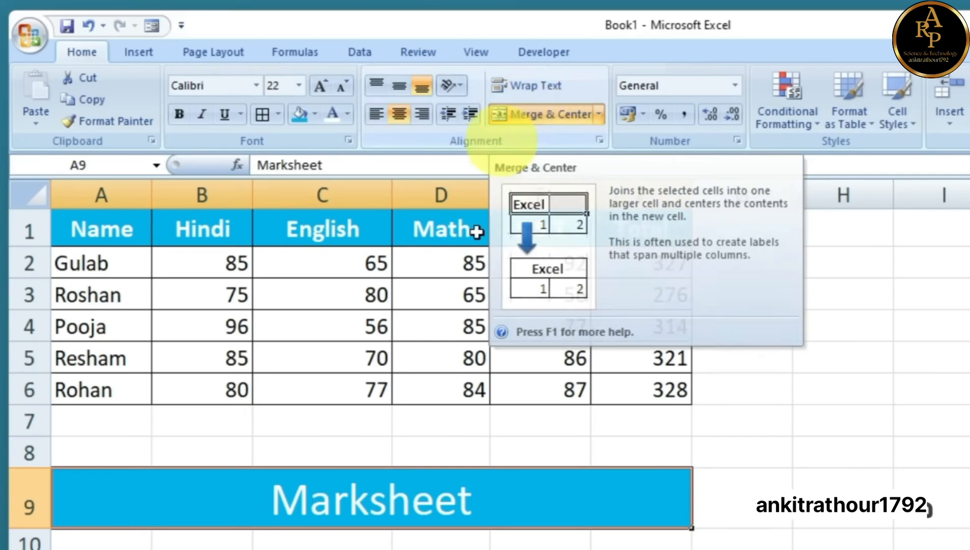
{"action": "left_click", "coordinate": [641, 549]}
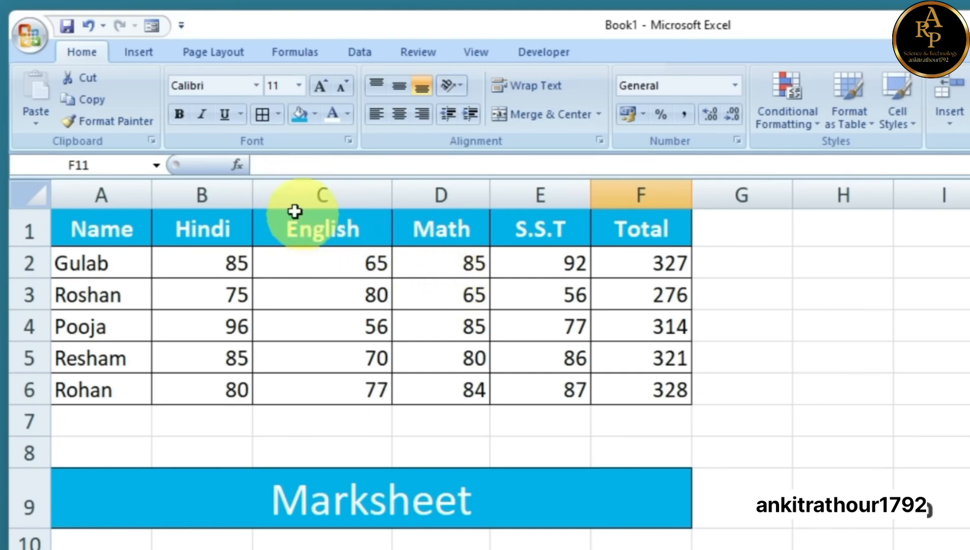
{"action": "left_click", "coordinate": [290, 191]}
{"action": "right_click", "coordinate": [283, 198]}
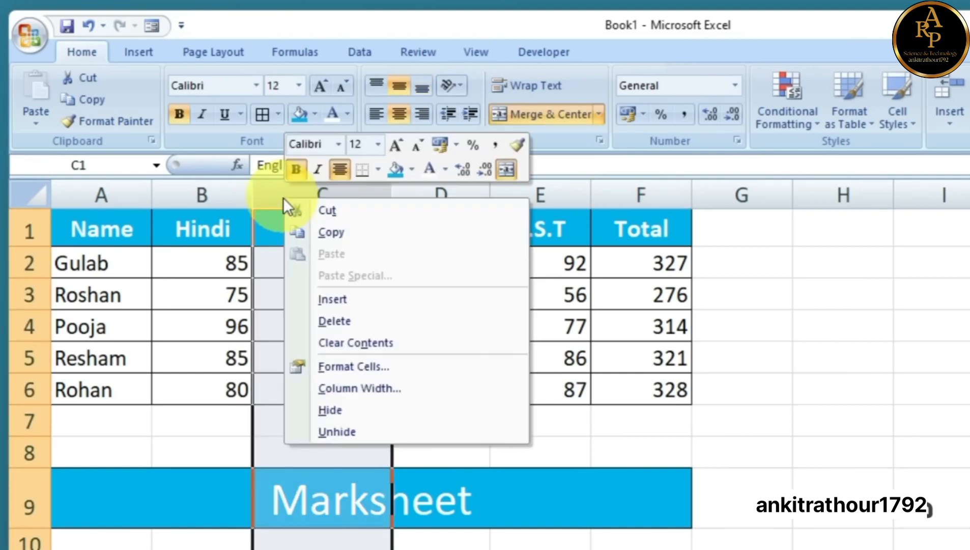
{"action": "left_click", "coordinate": [277, 206]}
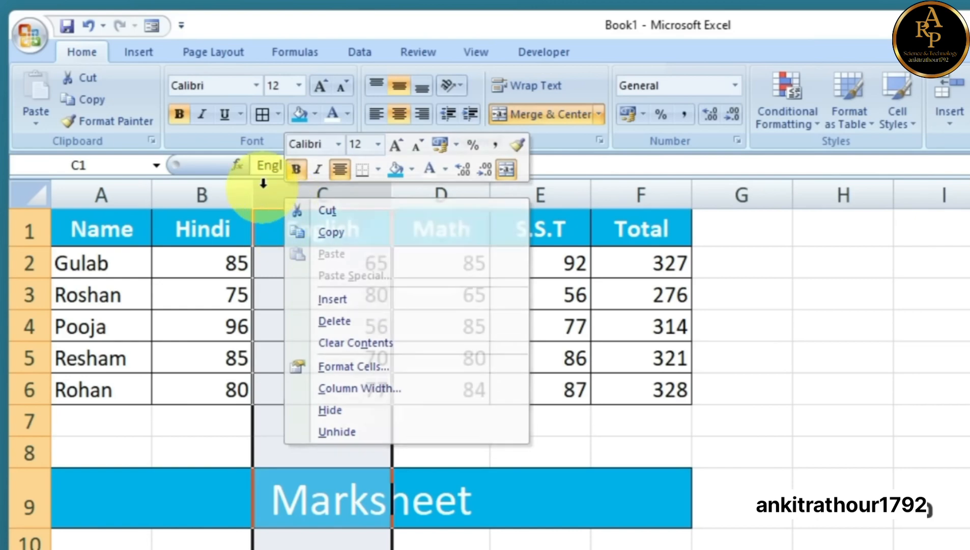
{"action": "right_click", "coordinate": [277, 237]}
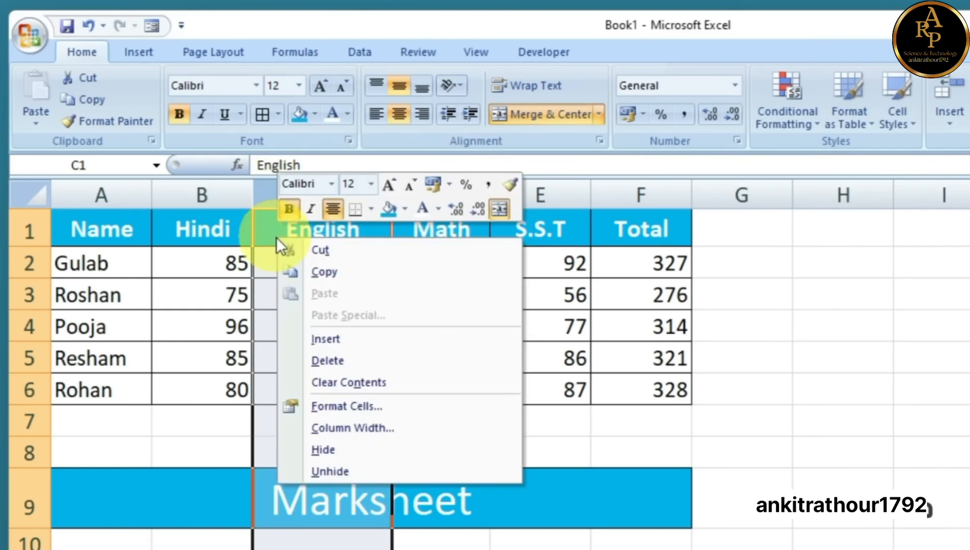
{"action": "left_click", "coordinate": [333, 339]}
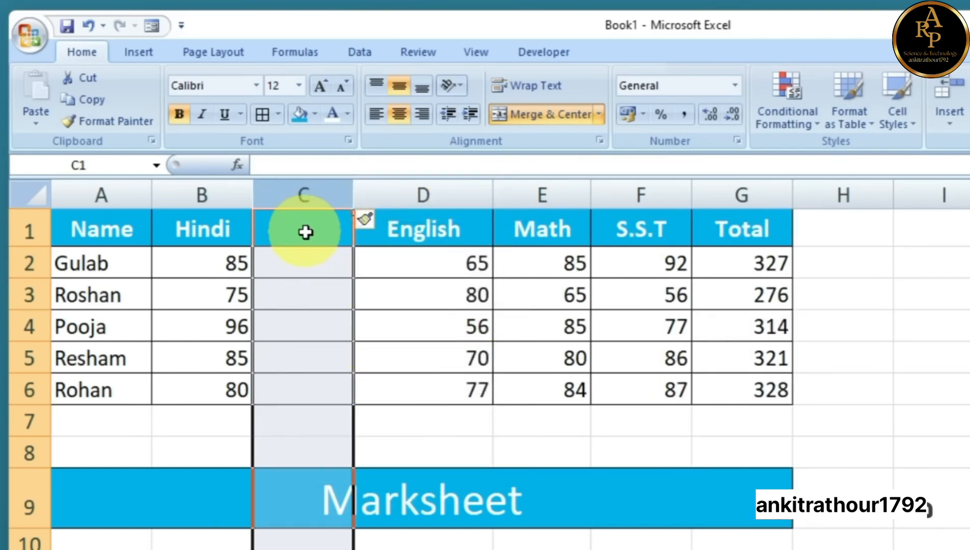
{"action": "left_click", "coordinate": [321, 359]}
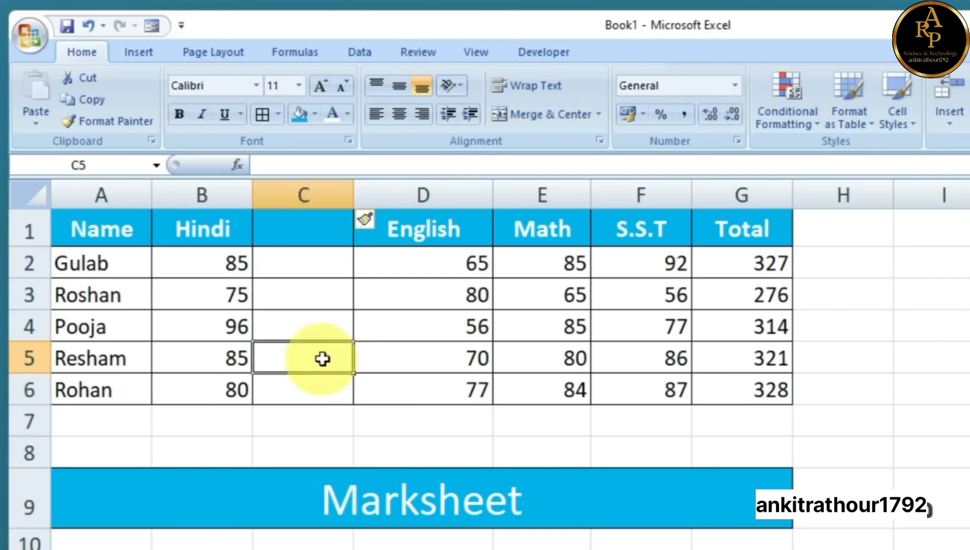
{"action": "left_click", "coordinate": [314, 230]}
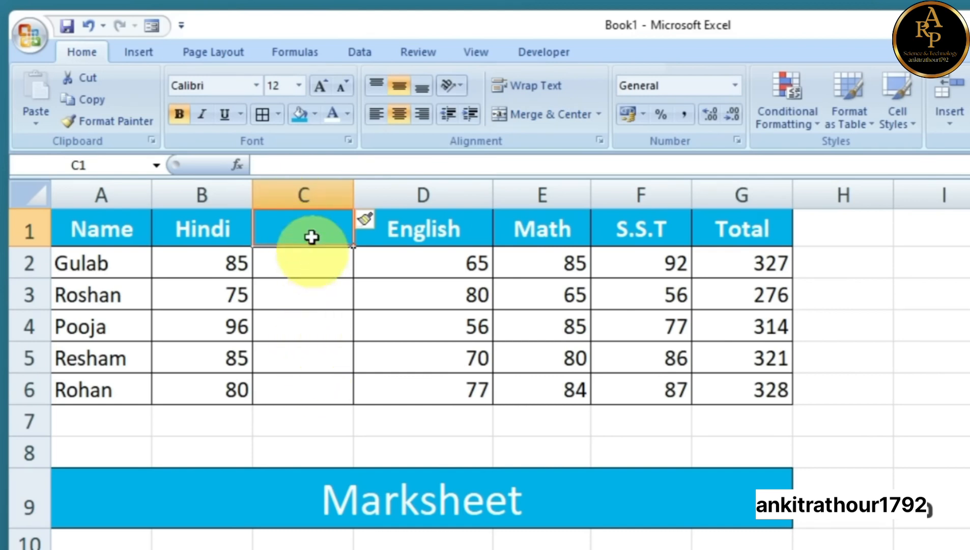
{"action": "left_click", "coordinate": [305, 194]}
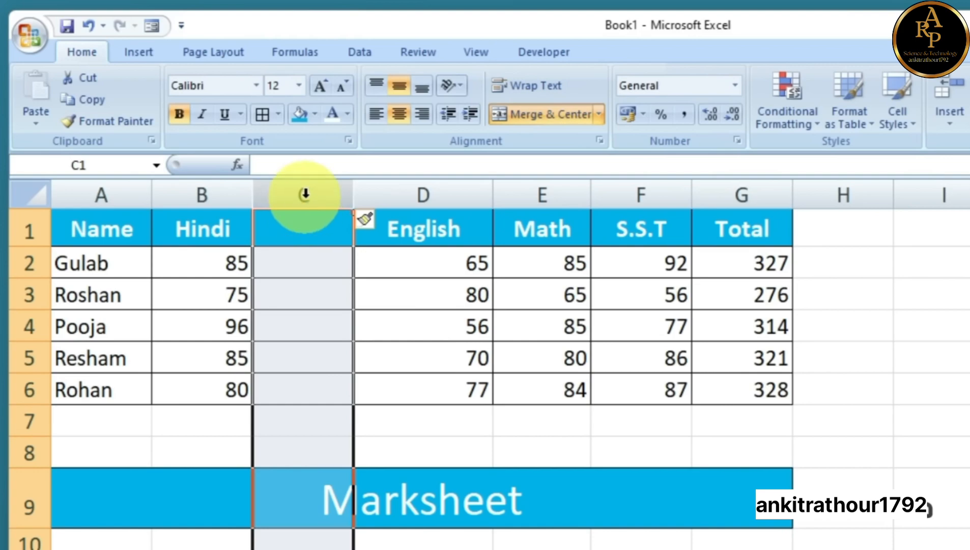
{"action": "right_click", "coordinate": [290, 276]}
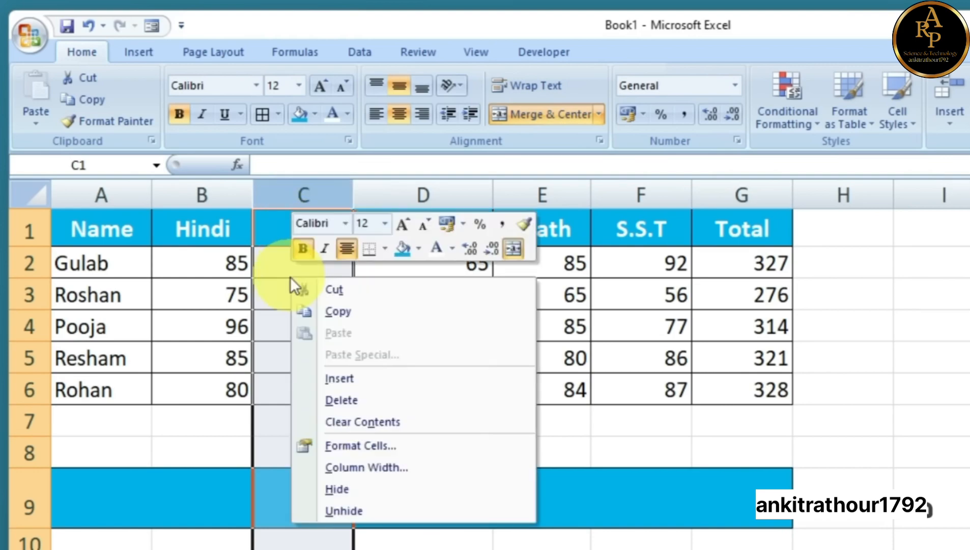
{"action": "left_click", "coordinate": [341, 402]}
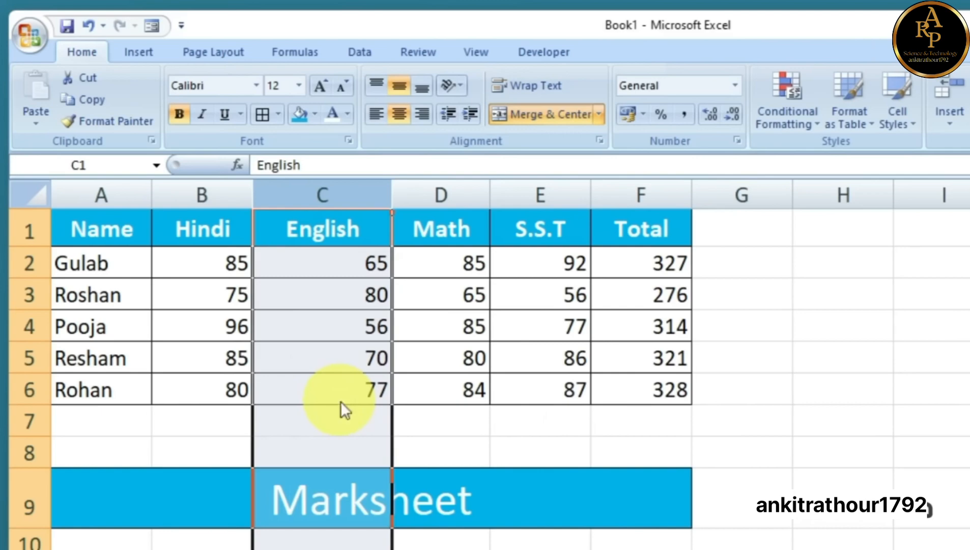
{"action": "left_click", "coordinate": [324, 292]}
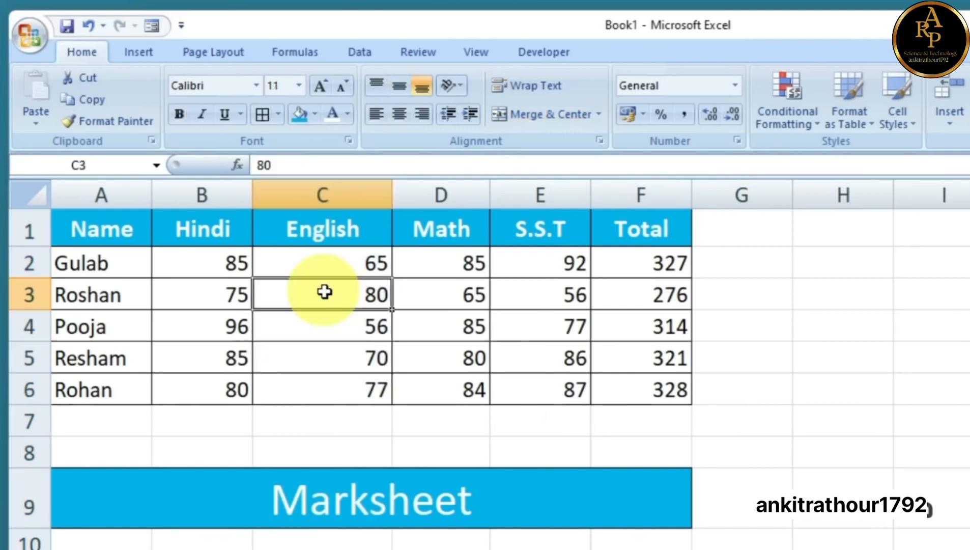
Delete the blank row 3, leaving the five student rows in rows 2–6
{"action": "left_click", "coordinate": [28, 293]}
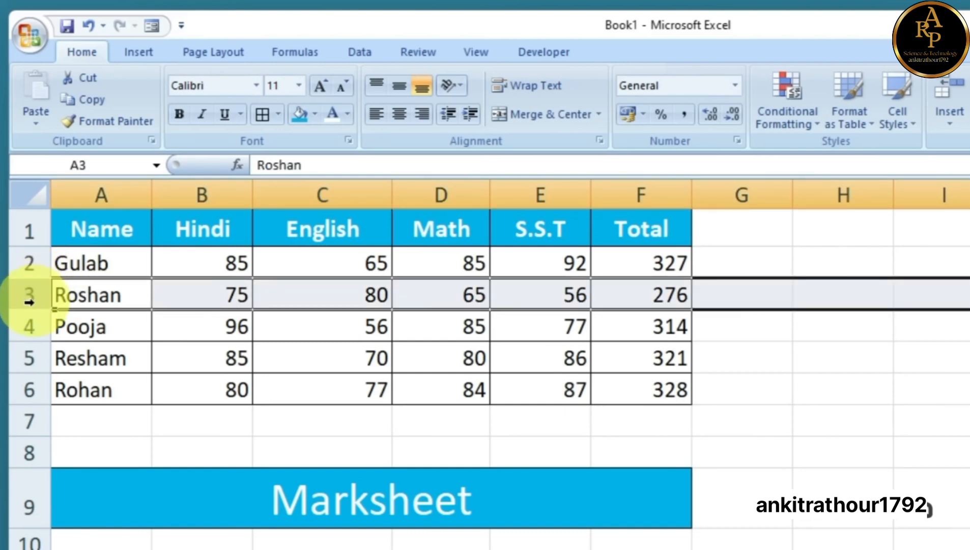
{"action": "right_click", "coordinate": [110, 294]}
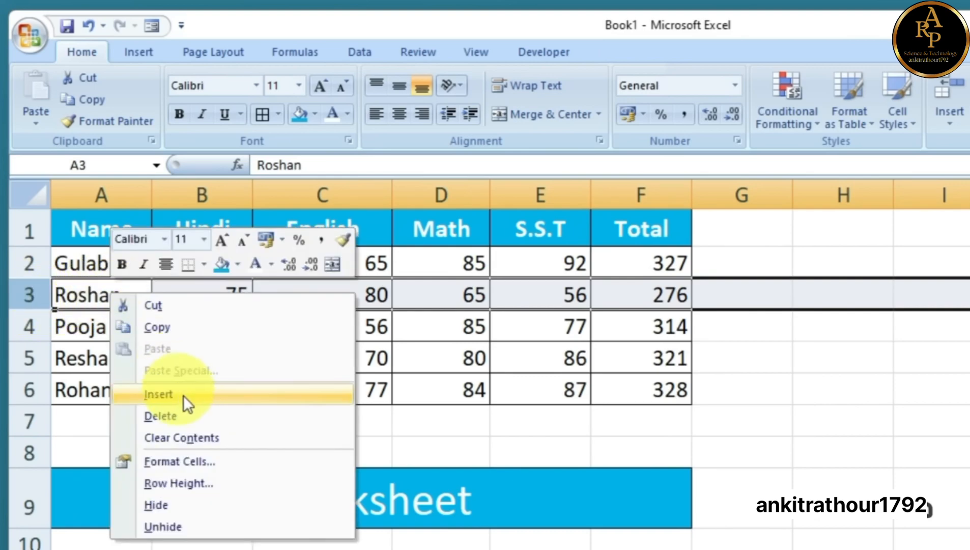
{"action": "left_click", "coordinate": [158, 394]}
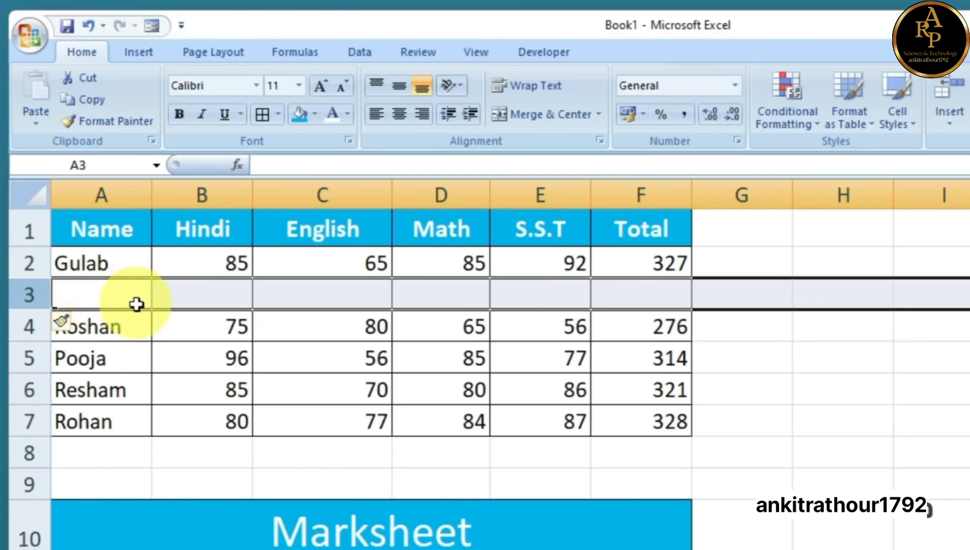
{"action": "right_click", "coordinate": [95, 293]}
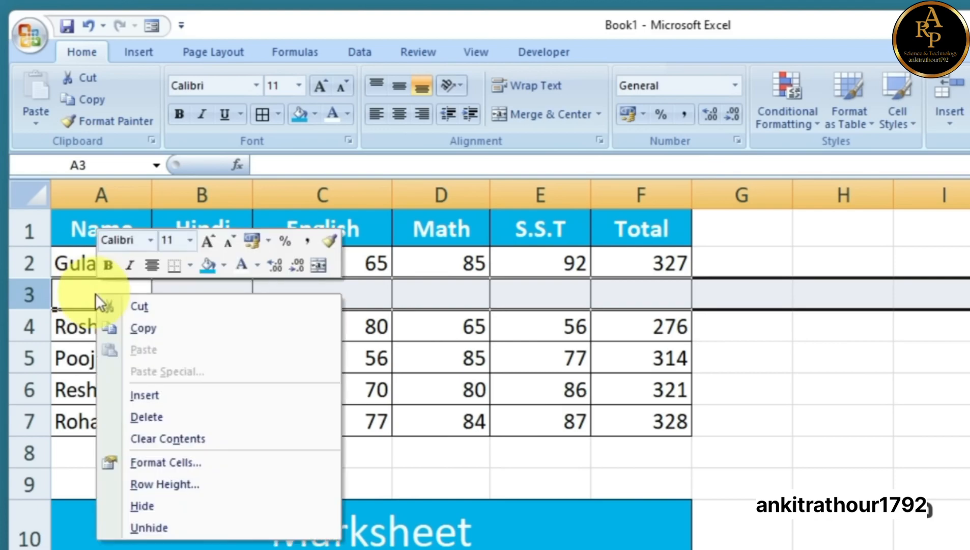
{"action": "left_click", "coordinate": [146, 417]}
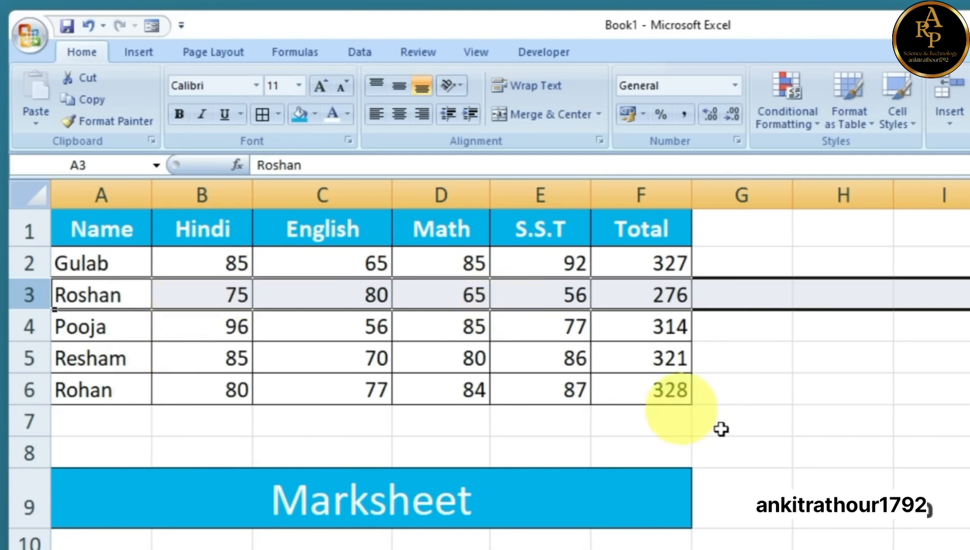
{"action": "left_click", "coordinate": [768, 438]}
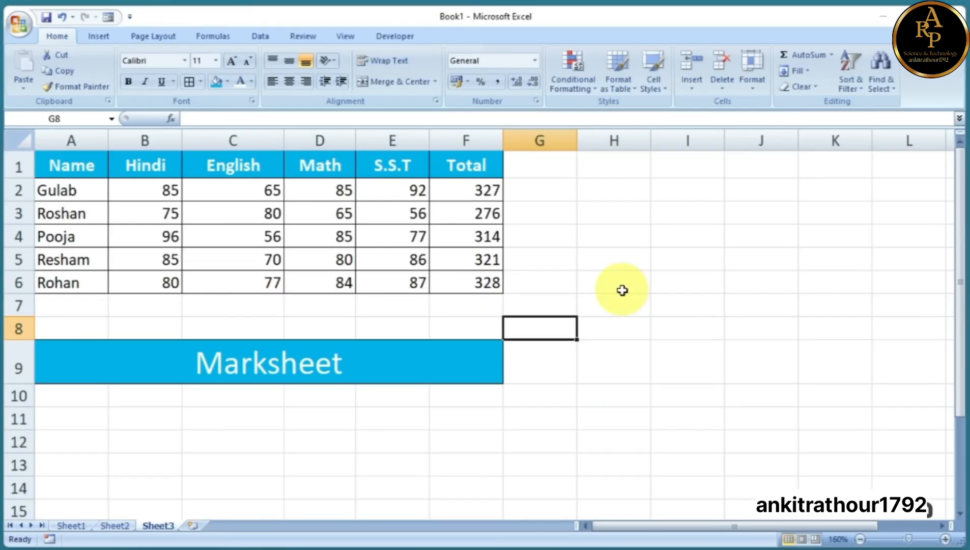
Copy the marks table A1:F6 and paste it starting at cell H1
{"action": "left_click_drag", "start_coordinate": [71, 167], "coordinate": [453, 286]}
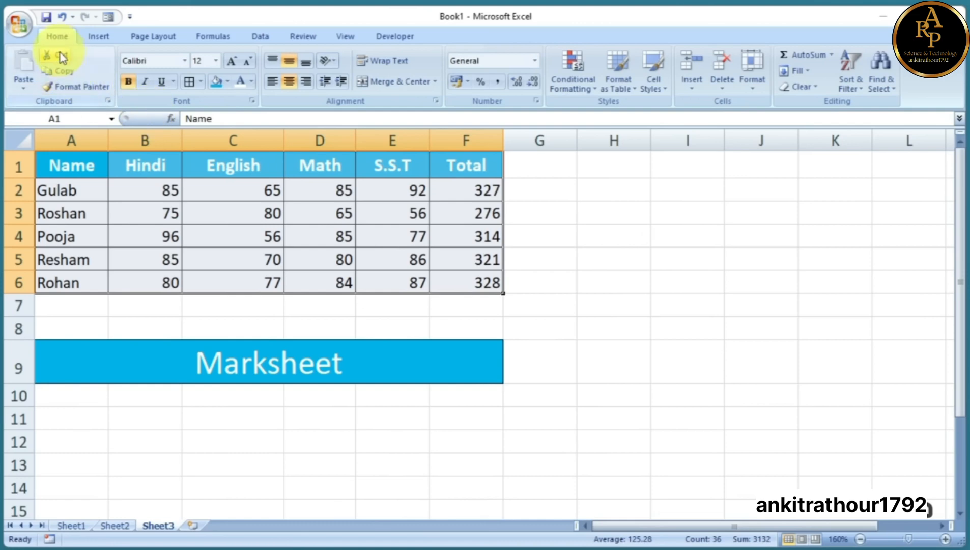
{"action": "left_click", "coordinate": [193, 211]}
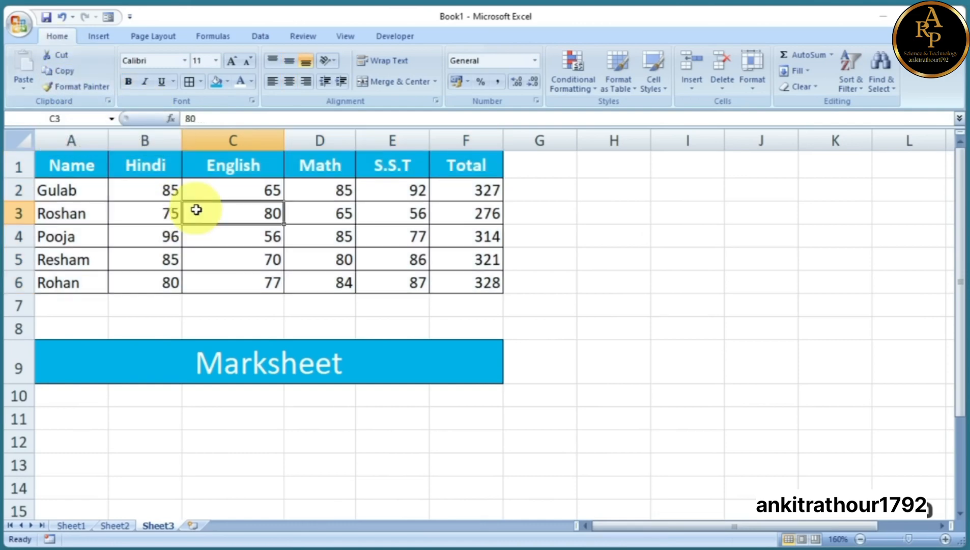
{"action": "left_click_drag", "start_coordinate": [71, 164], "coordinate": [474, 283]}
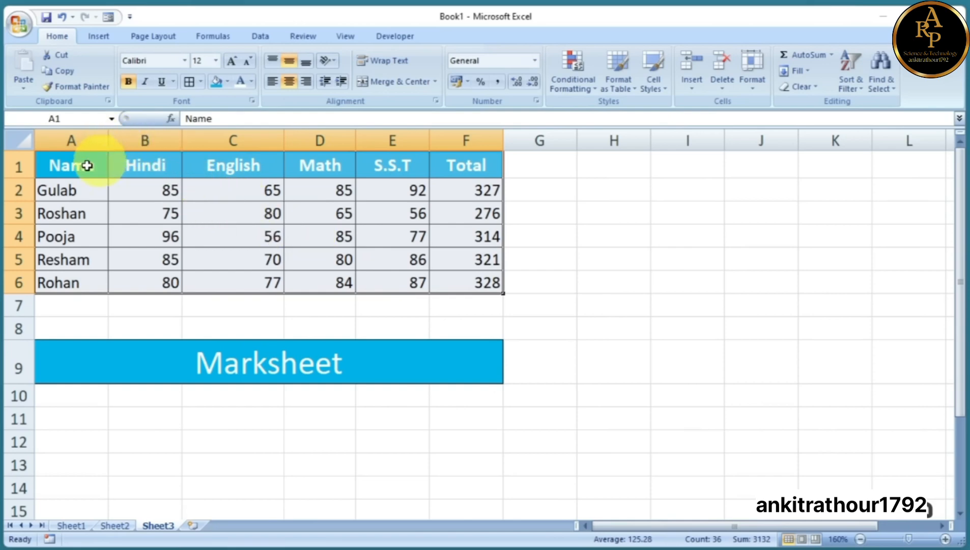
{"action": "left_click_drag", "start_coordinate": [69, 164], "coordinate": [463, 282]}
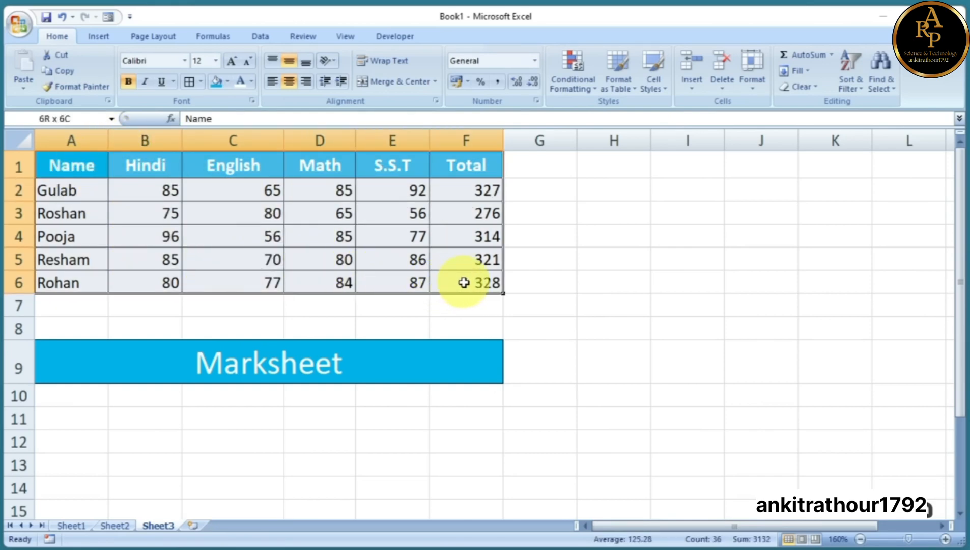
{"action": "left_click", "coordinate": [70, 74]}
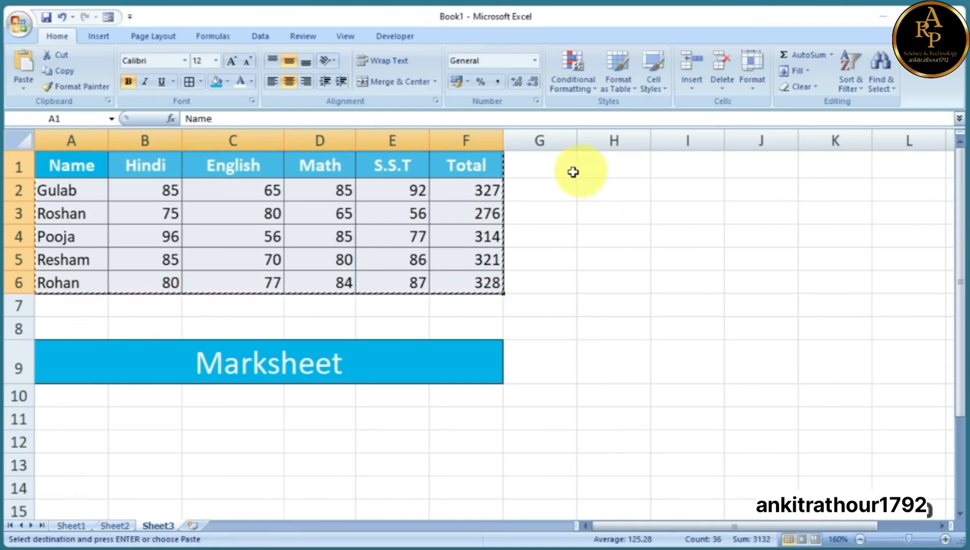
{"action": "left_click", "coordinate": [590, 170]}
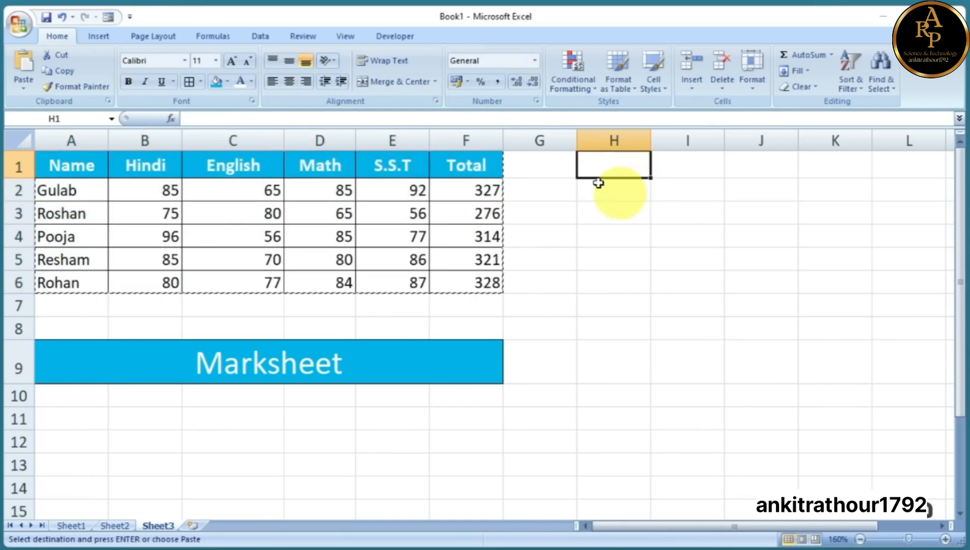
{"action": "left_click", "coordinate": [20, 64]}
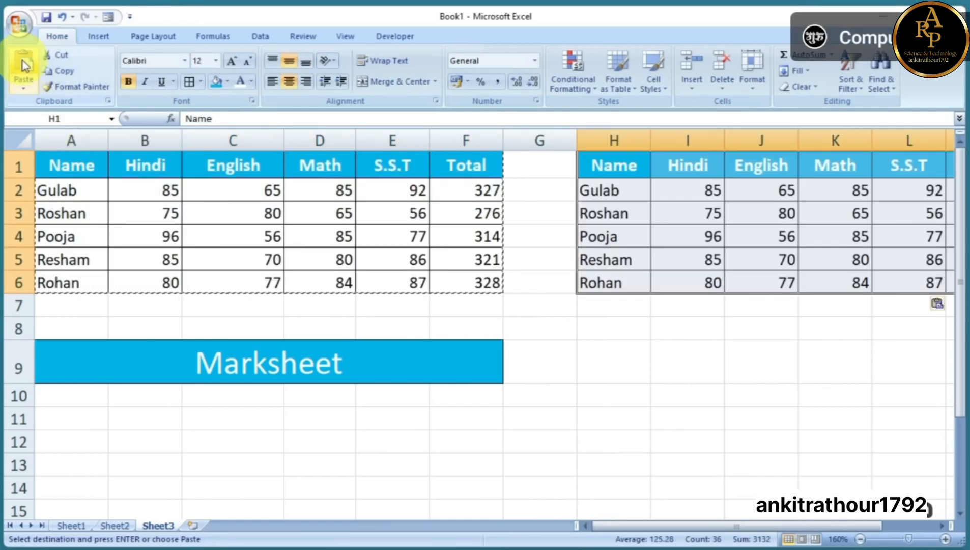
{"action": "left_click", "coordinate": [613, 331]}
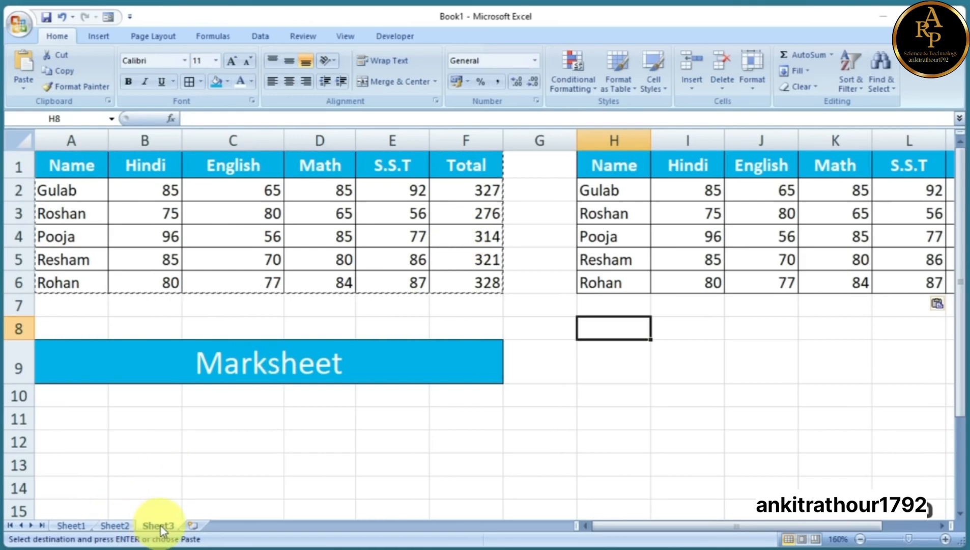
Paste the copied marks table at A1 on Sheet2 and on Sheet1
{"action": "left_click", "coordinate": [128, 527]}
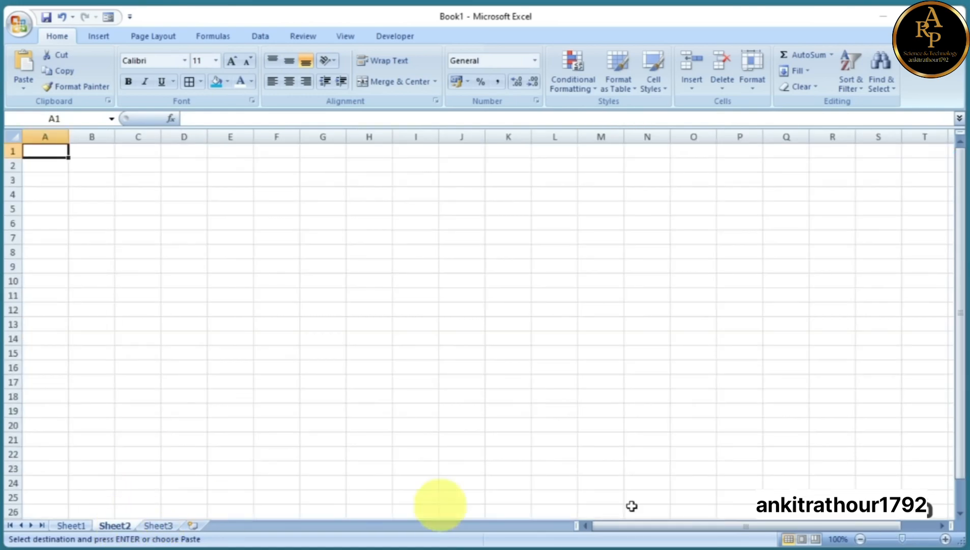
{"action": "left_click_drag", "start_coordinate": [901, 539], "coordinate": [912, 539]}
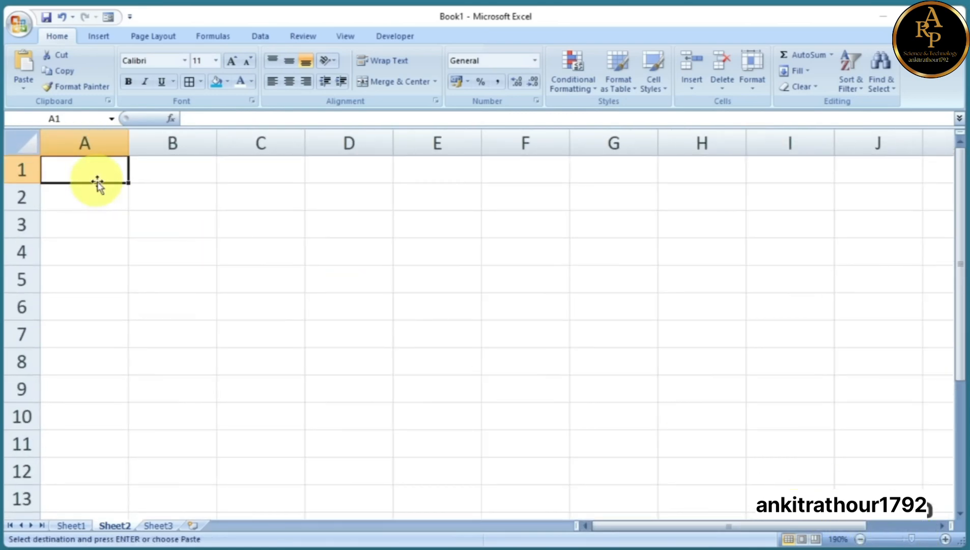
{"action": "left_click", "coordinate": [24, 63]}
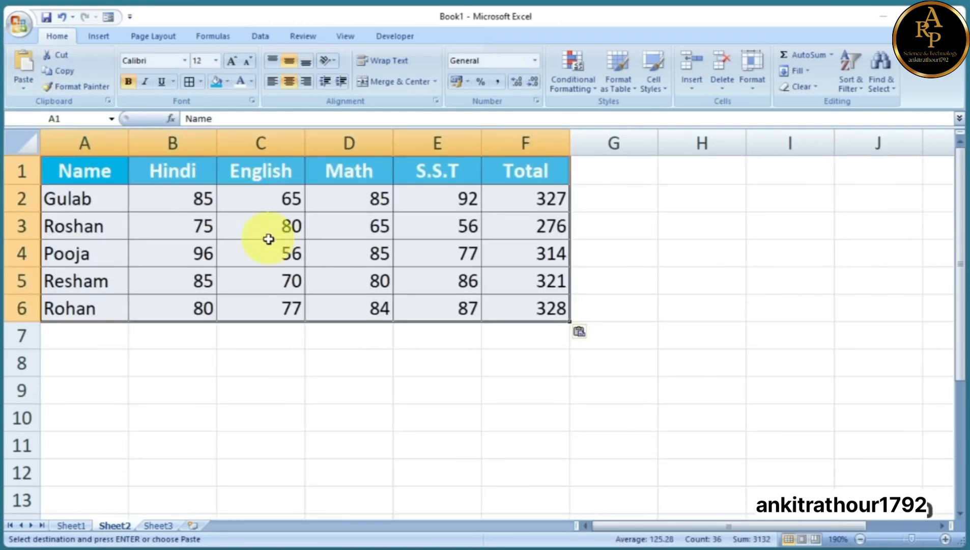
{"action": "left_click", "coordinate": [71, 525]}
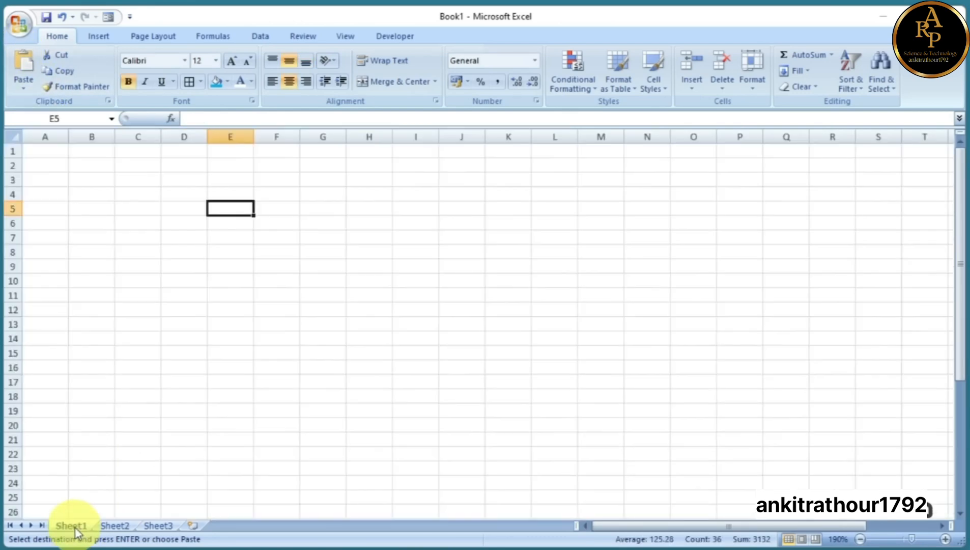
{"action": "left_click_drag", "start_coordinate": [902, 538], "coordinate": [914, 539]}
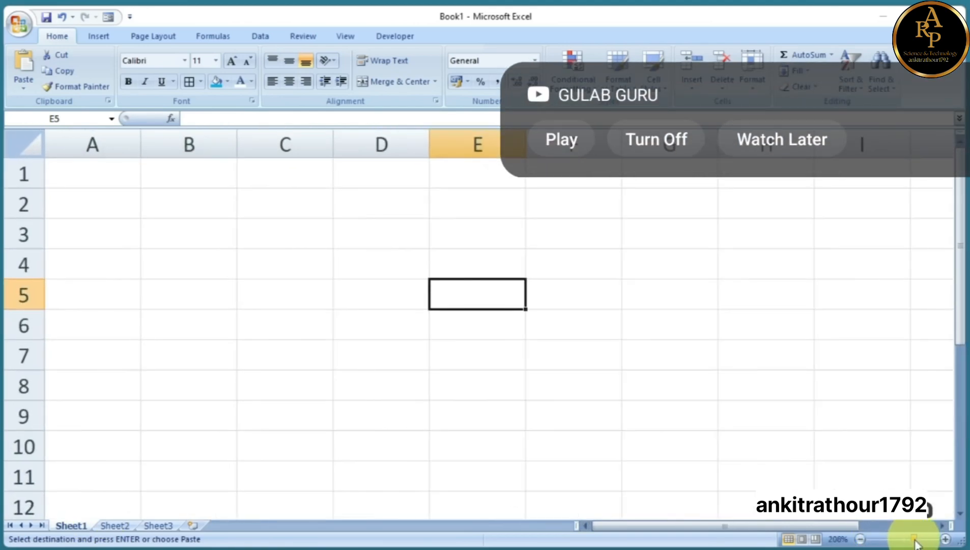
{"action": "left_click", "coordinate": [117, 182]}
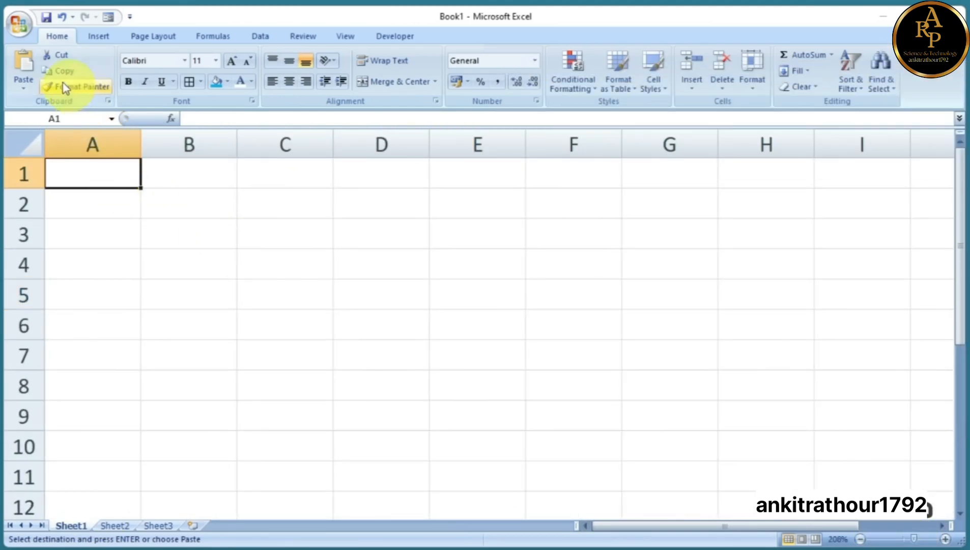
{"action": "left_click", "coordinate": [20, 80]}
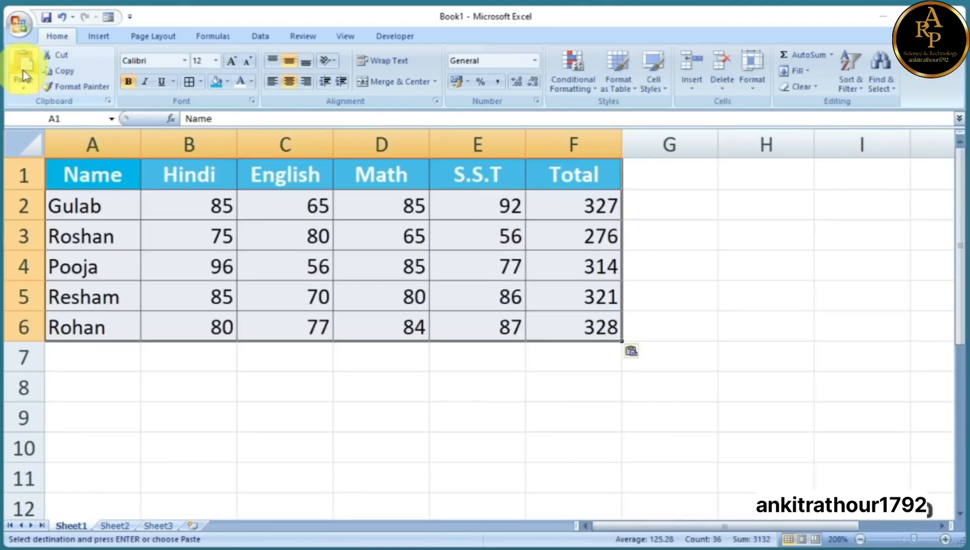
{"action": "left_click", "coordinate": [433, 364]}
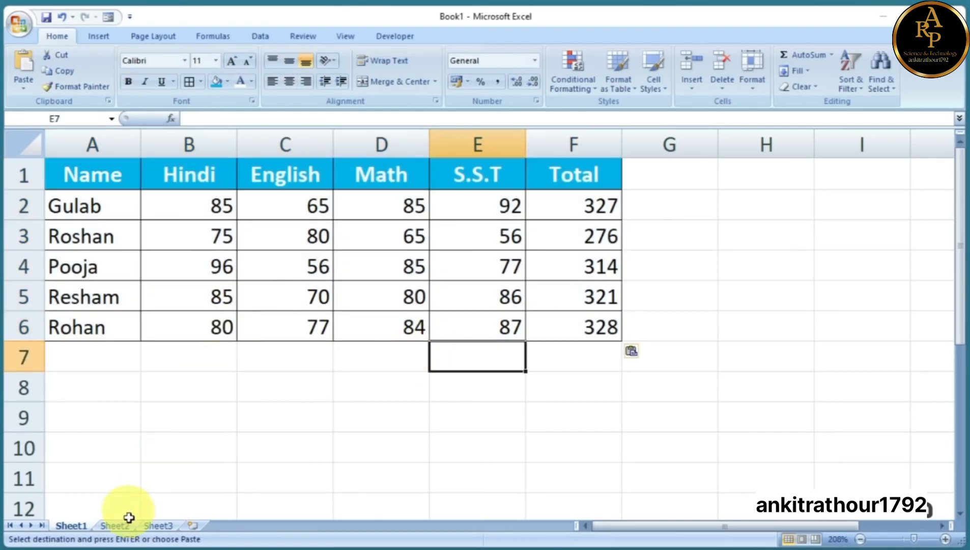
Reselect the original table on Sheet3 and paste it again over A1:F6 on Sheet1
{"action": "left_click", "coordinate": [115, 525]}
{"action": "left_click", "coordinate": [157, 525]}
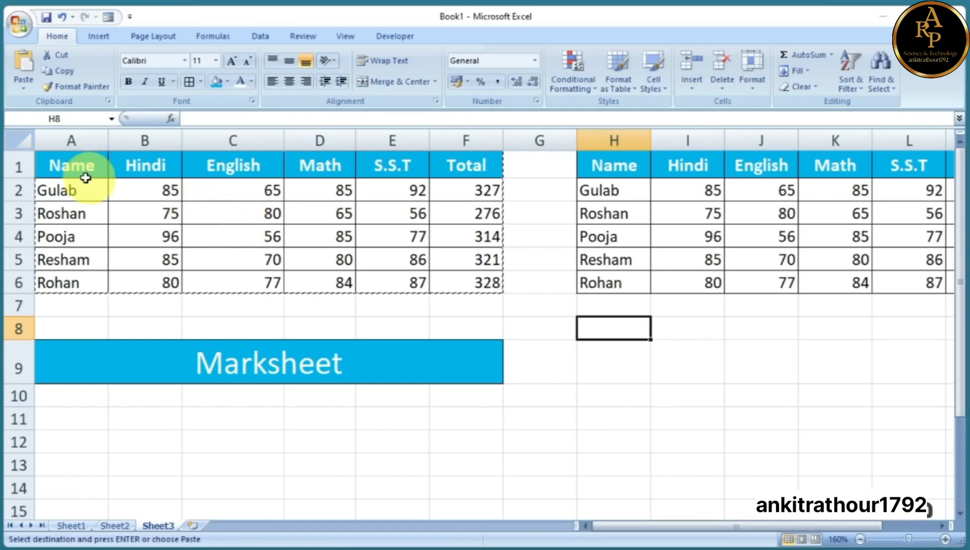
{"action": "left_click_drag", "start_coordinate": [76, 164], "coordinate": [481, 288]}
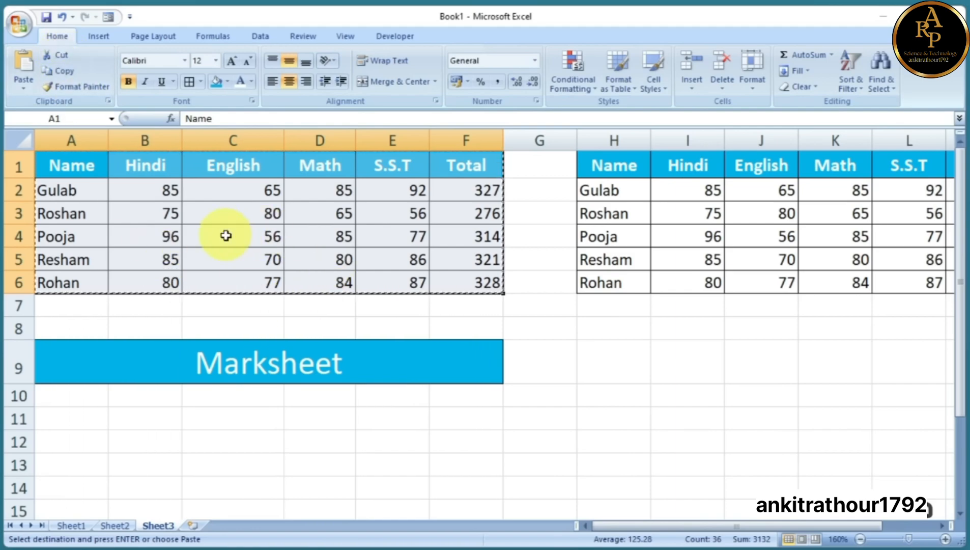
{"action": "left_click", "coordinate": [68, 526]}
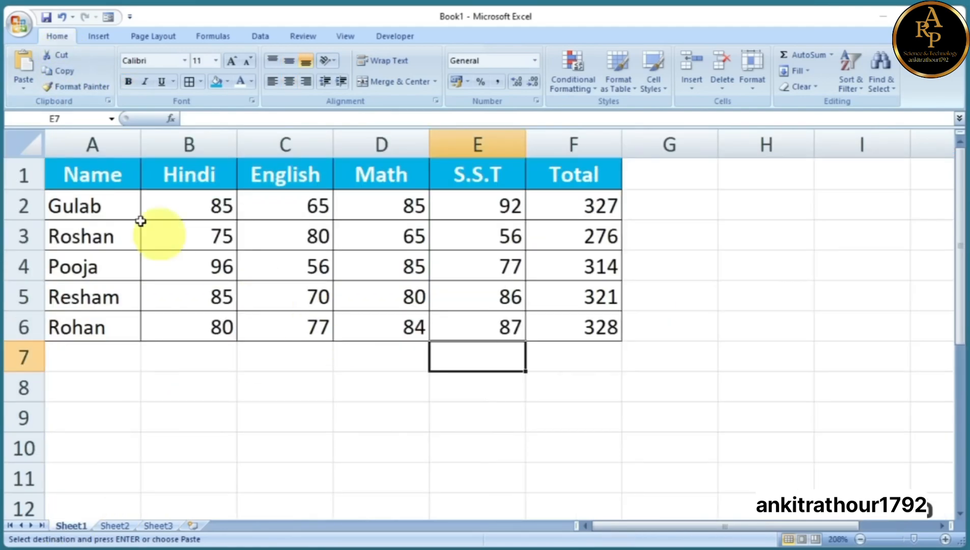
{"action": "left_click", "coordinate": [91, 178]}
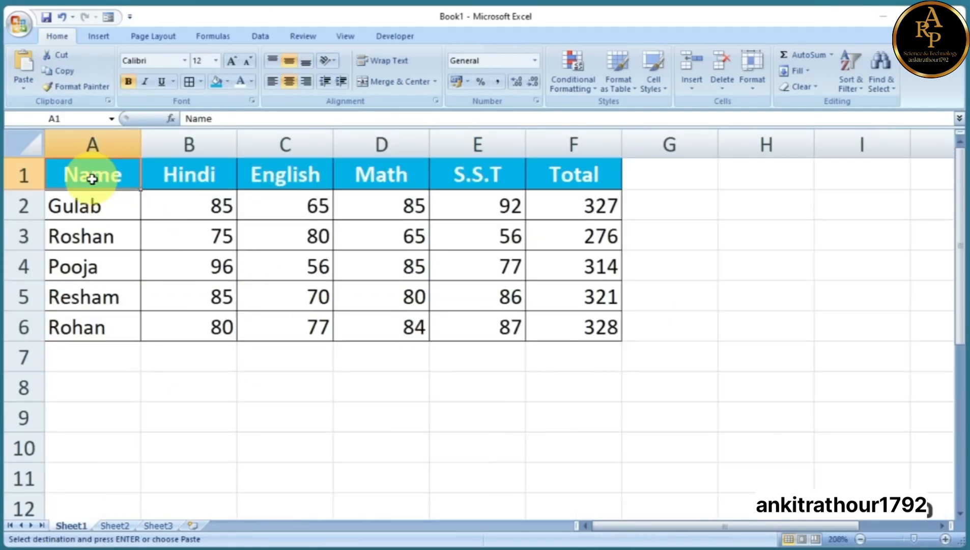
{"action": "left_click", "coordinate": [23, 65]}
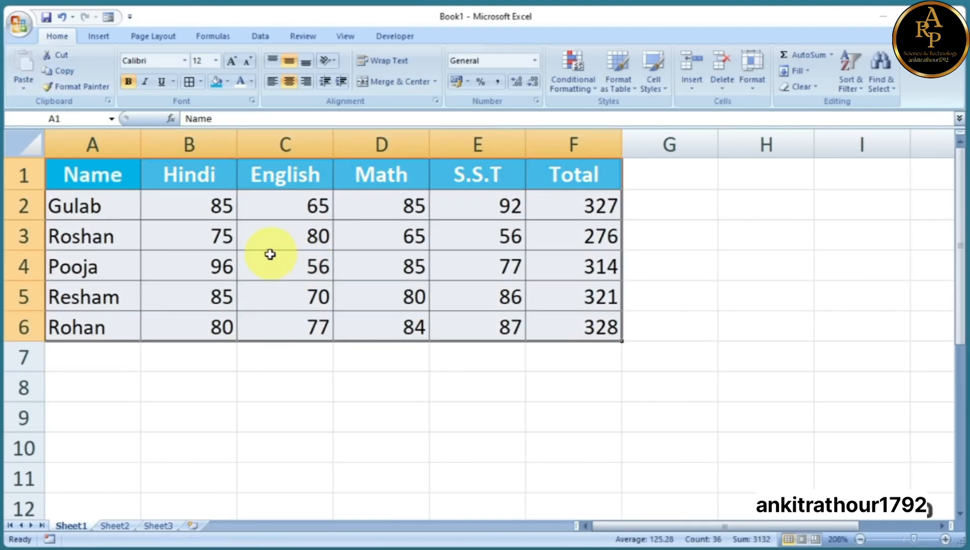
{"action": "left_click", "coordinate": [157, 527]}
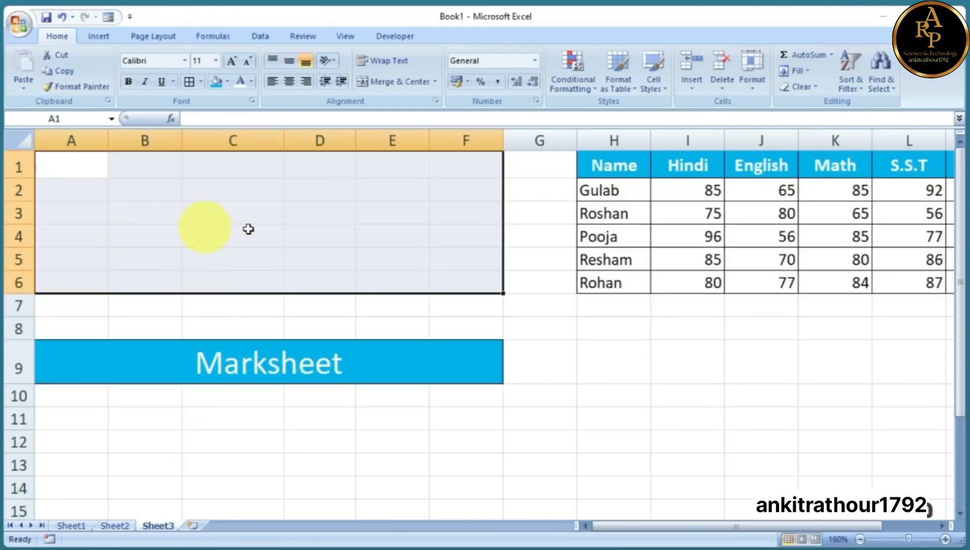
{"action": "left_click", "coordinate": [175, 223]}
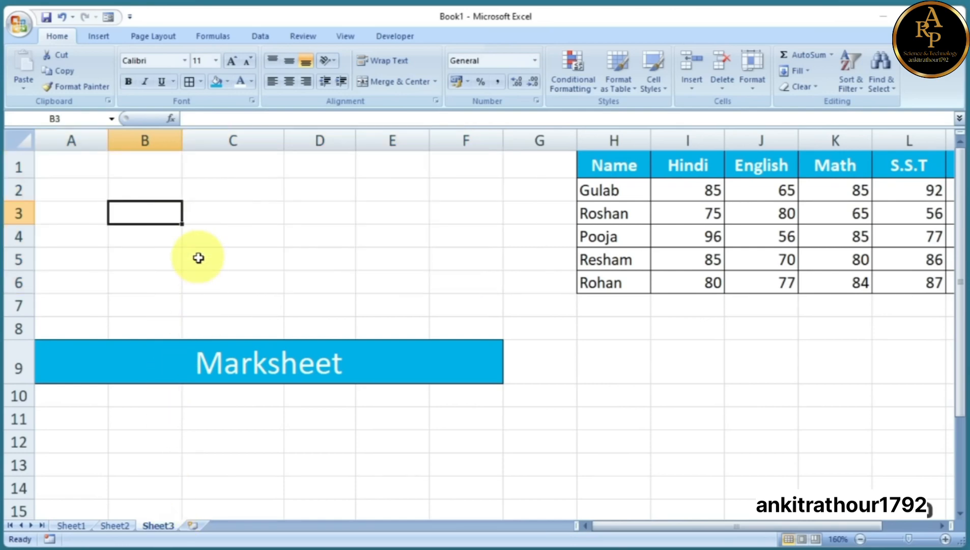
Compare Sheet1 with Sheet3 and check the Total formula in F6 of the original table
{"action": "left_click", "coordinate": [72, 527]}
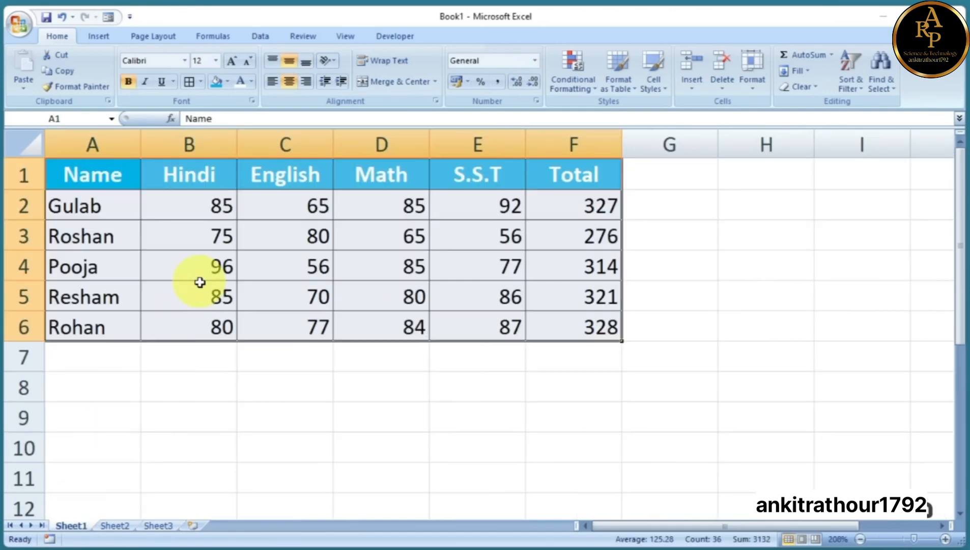
{"action": "left_click", "coordinate": [160, 526]}
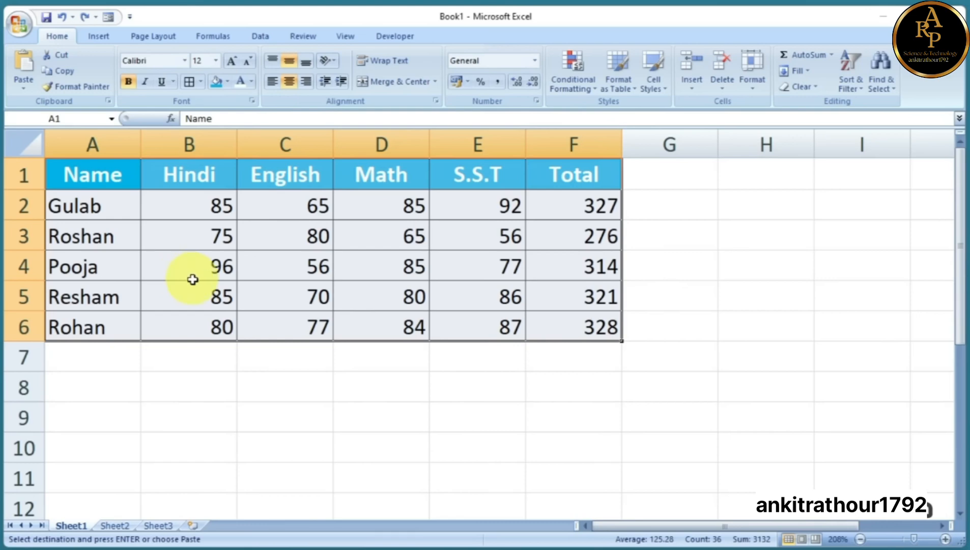
{"action": "left_click", "coordinate": [161, 525]}
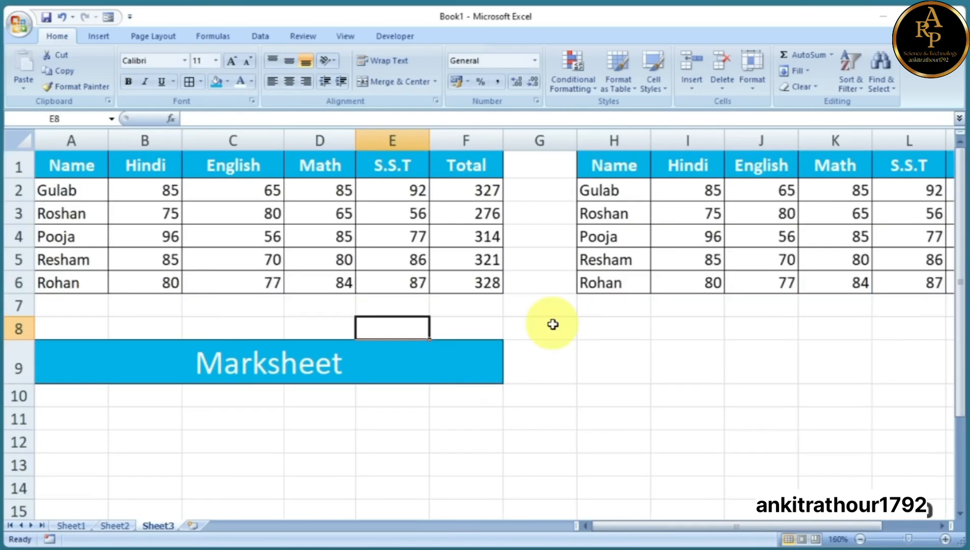
{"action": "left_click_drag", "start_coordinate": [77, 165], "coordinate": [434, 277]}
{"action": "left_click", "coordinate": [435, 276]}
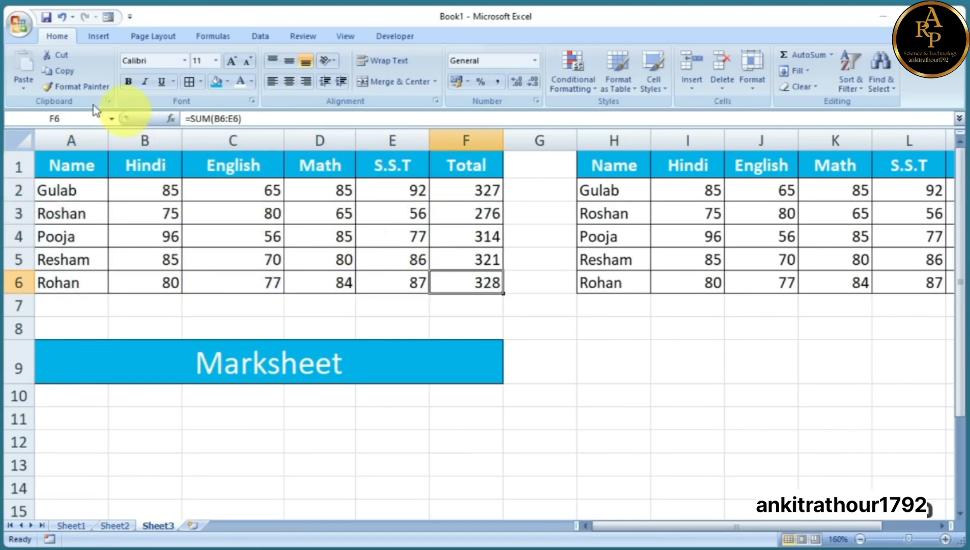
{"action": "left_click_drag", "start_coordinate": [74, 166], "coordinate": [462, 290]}
{"action": "left_click", "coordinate": [460, 311]}
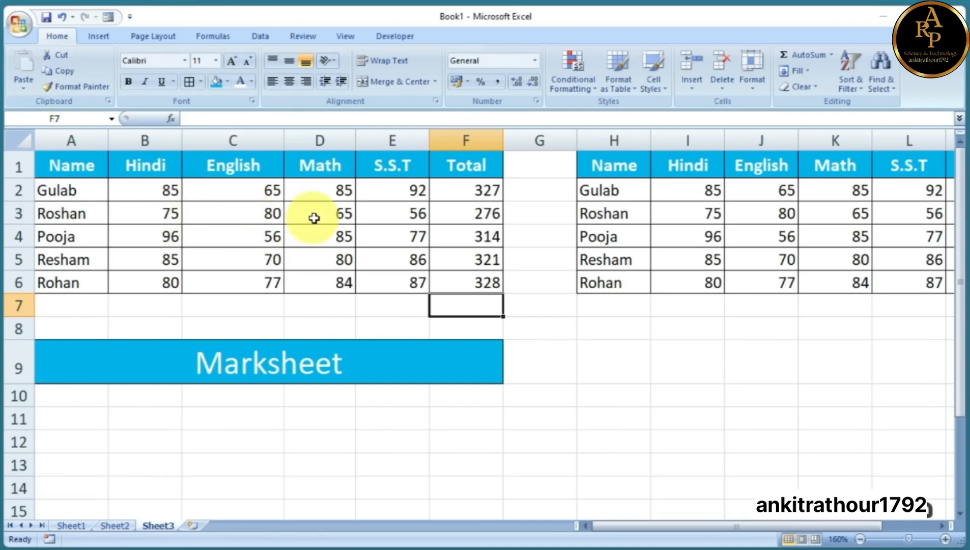
{"action": "left_click", "coordinate": [97, 37]}
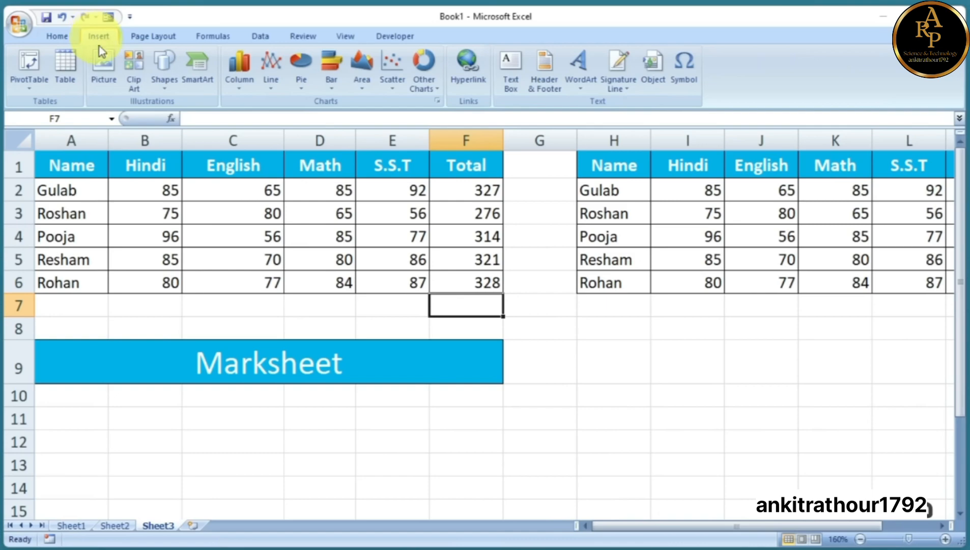
Insert the Diwali greeting picture from the Downloads folder
{"action": "left_click", "coordinate": [103, 69]}
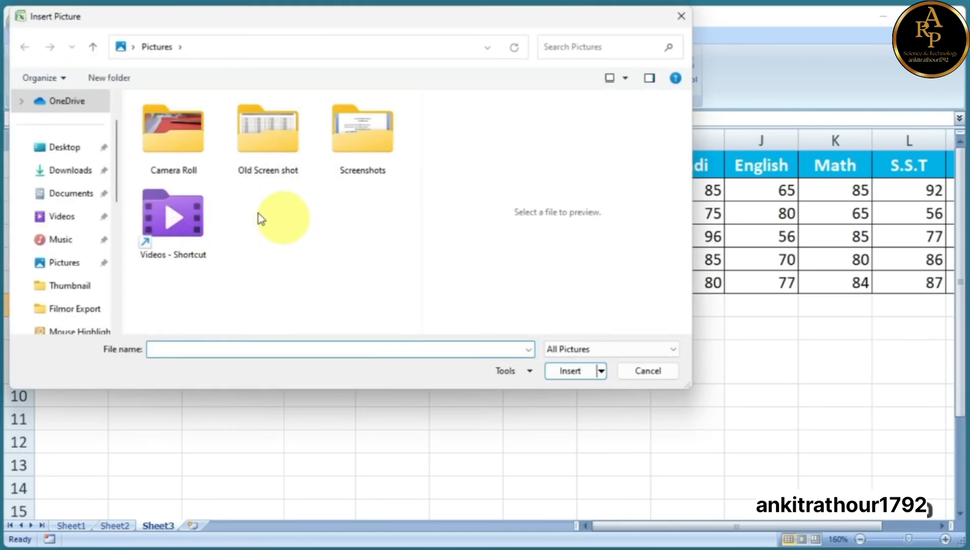
{"action": "left_click", "coordinate": [74, 176]}
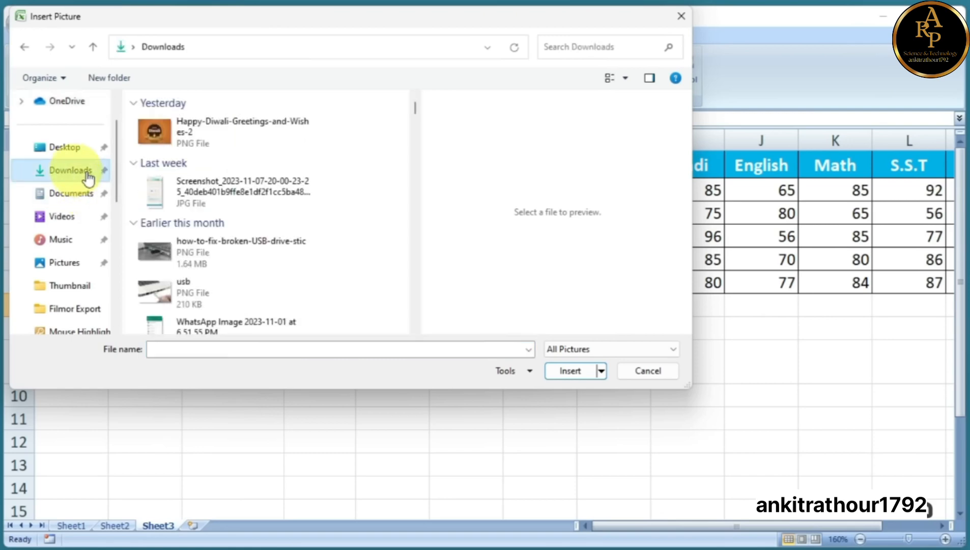
{"action": "left_click", "coordinate": [174, 131]}
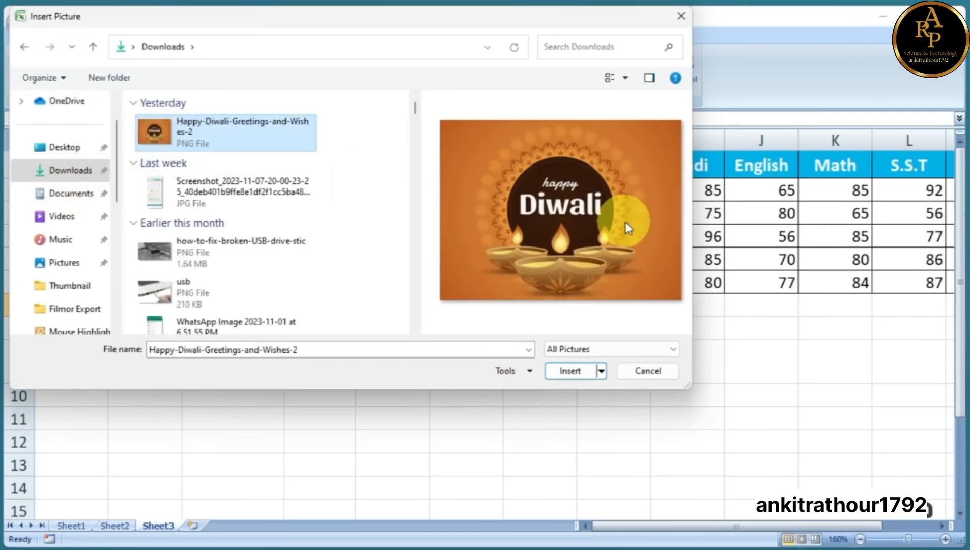
{"action": "left_click", "coordinate": [575, 374]}
Move the Diwali picture below the headers and shrink it to about 7 cm wide
{"action": "left_click_drag", "start_coordinate": [580, 372], "coordinate": [360, 224]}
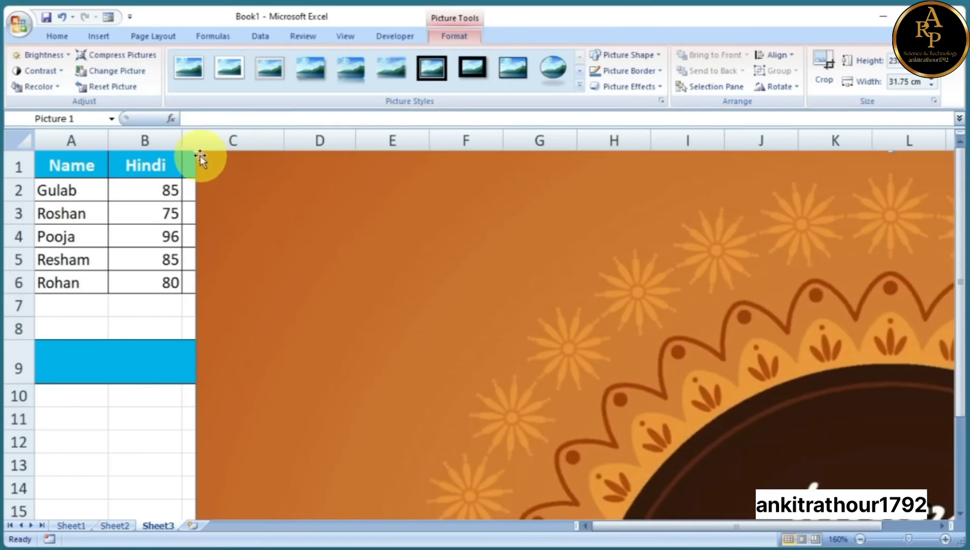
{"action": "left_click_drag", "start_coordinate": [198, 152], "coordinate": [444, 336]}
{"action": "left_click_drag", "start_coordinate": [559, 416], "coordinate": [263, 235]}
{"action": "left_click_drag", "start_coordinate": [90, 157], "coordinate": [430, 411]}
{"action": "left_click_drag", "start_coordinate": [596, 472], "coordinate": [271, 191]}
{"action": "left_click_drag", "start_coordinate": [139, 171], "coordinate": [423, 409]}
{"action": "left_click_drag", "start_coordinate": [602, 492], "coordinate": [705, 265]}
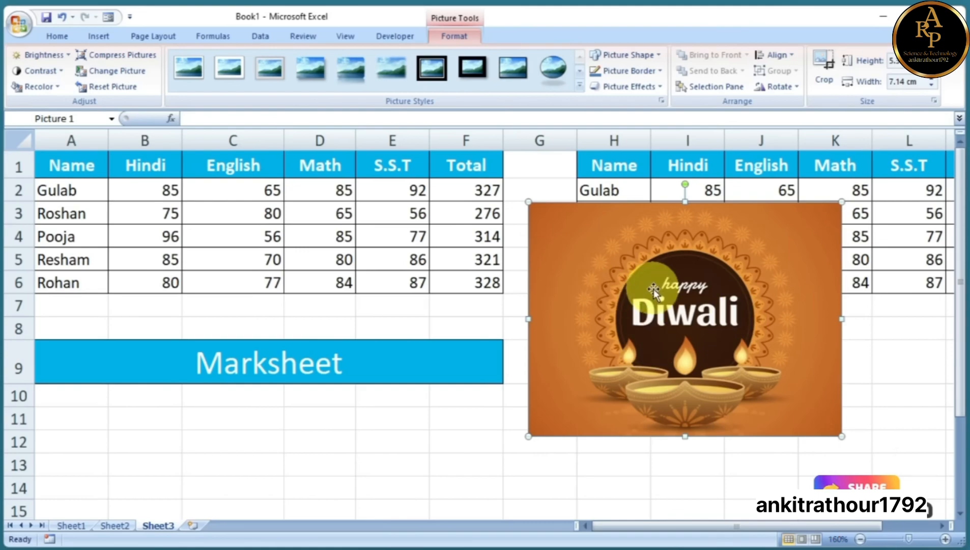
{"action": "left_click", "coordinate": [466, 418]}
Draw a smiley face shape below the Marksheet title
{"action": "left_click", "coordinate": [100, 37]}
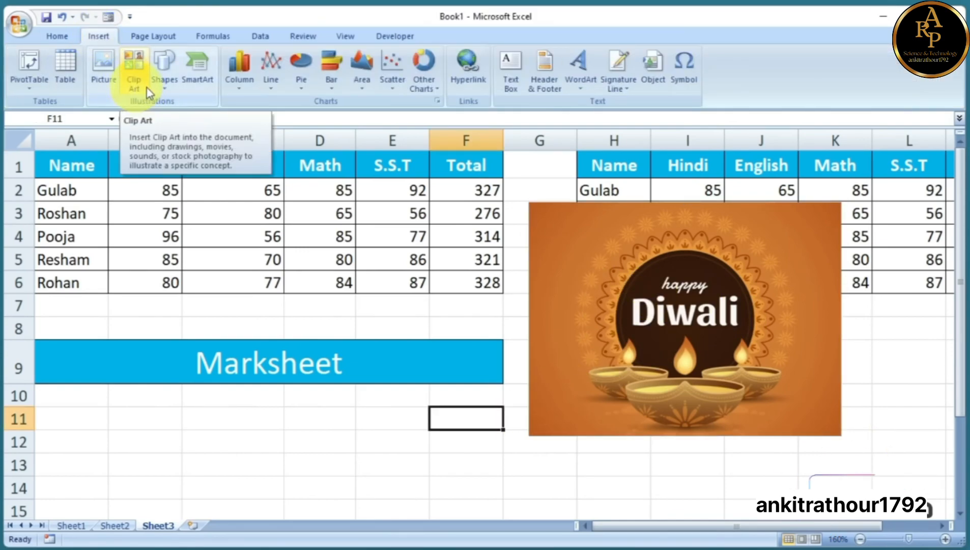
{"action": "left_click", "coordinate": [166, 84]}
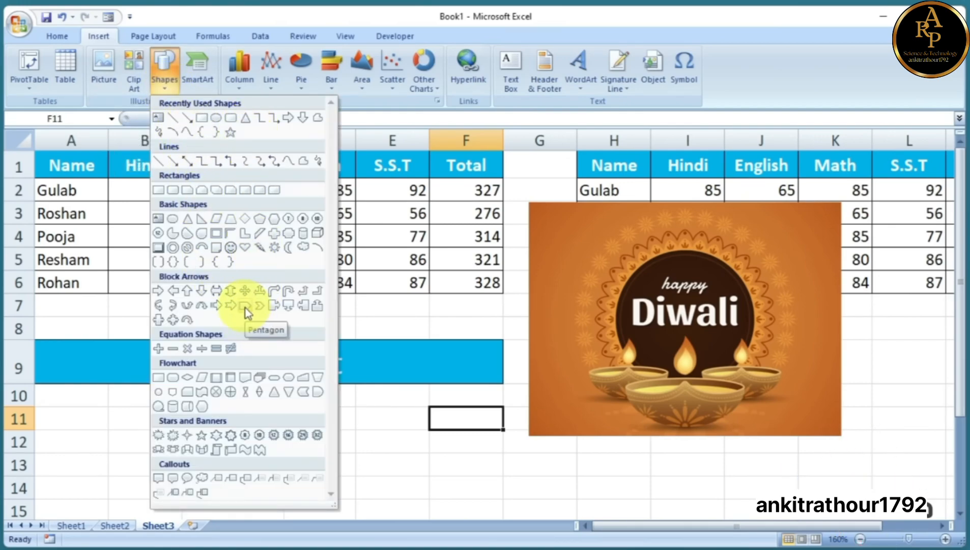
{"action": "left_click", "coordinate": [230, 247]}
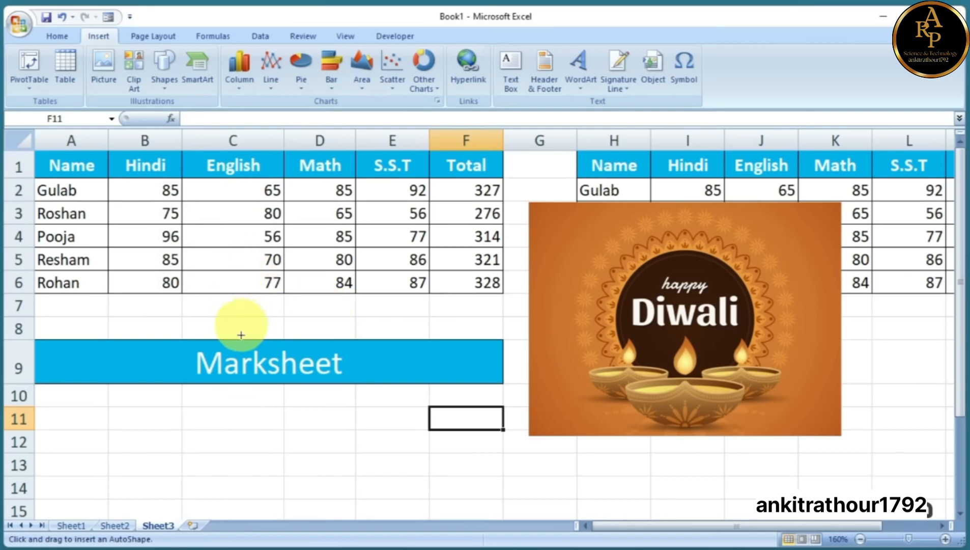
{"action": "mouse_move", "coordinate": [125, 384]}
{"action": "left_mouse_down"}
{"action": "mouse_move", "coordinate": [225, 463]}
{"action": "mouse_move", "coordinate": [248, 505]}
{"action": "mouse_move", "coordinate": [273, 512]}
{"action": "left_mouse_up"}
{"action": "left_click", "coordinate": [358, 468]}
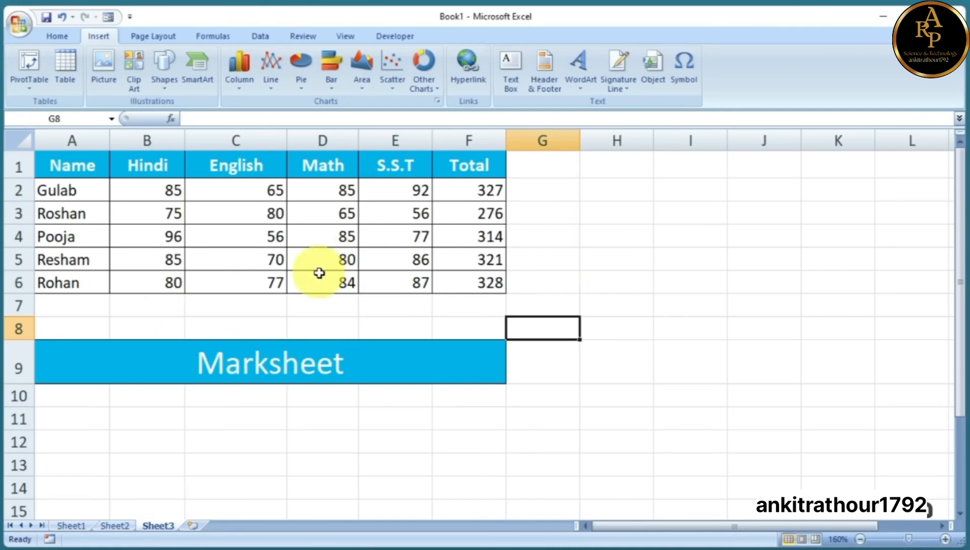
Save the workbook to the Desktop under the name gulab11
{"action": "left_click", "coordinate": [18, 23]}
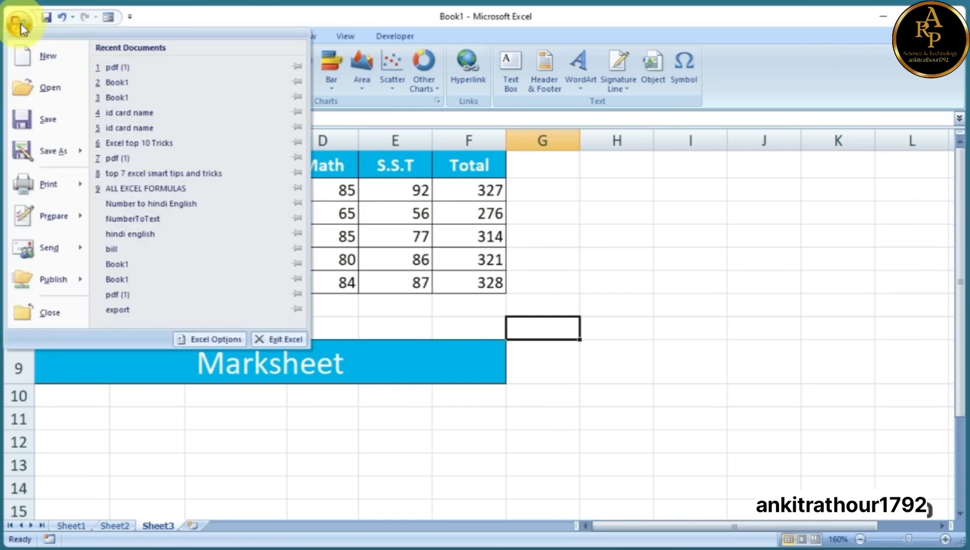
{"action": "left_click", "coordinate": [44, 119]}
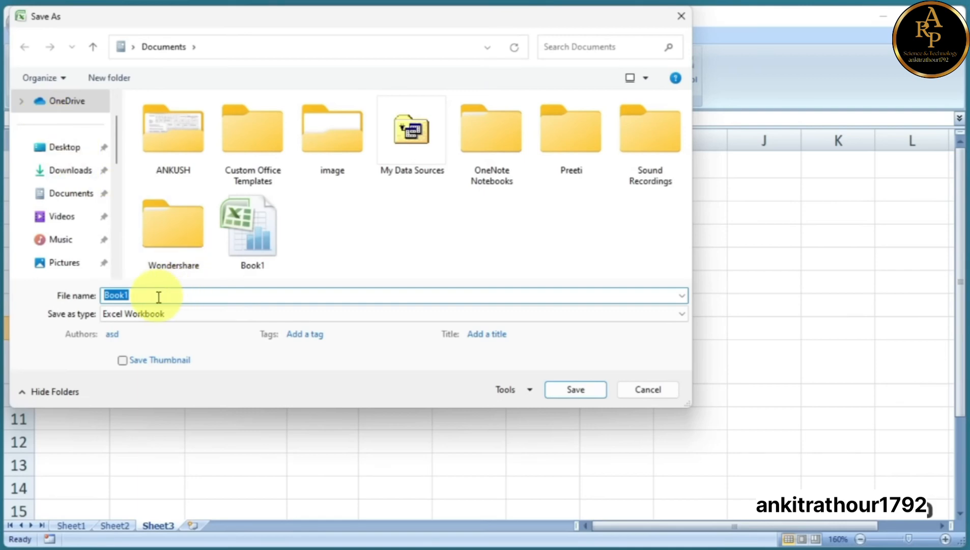
{"action": "type", "text": "g"}
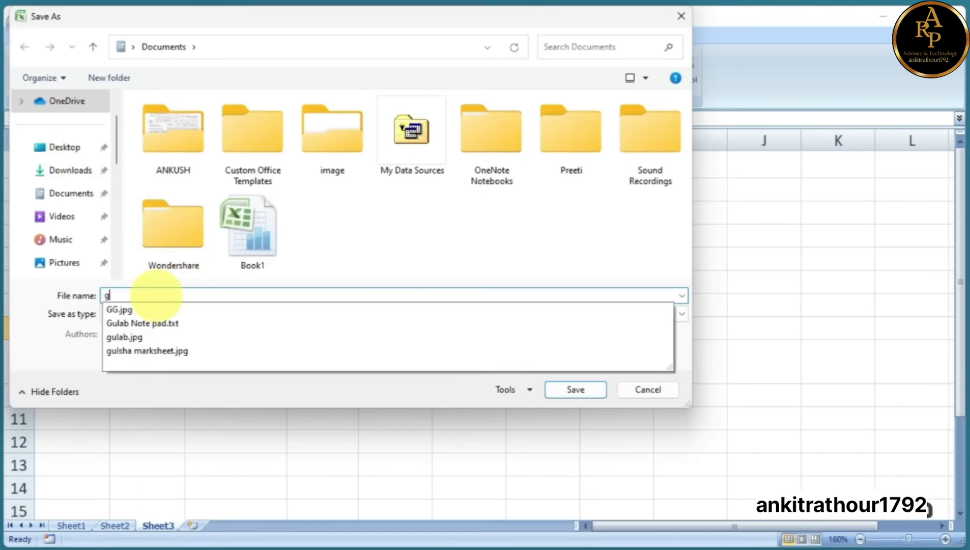
{"action": "type", "text": "ulab11"}
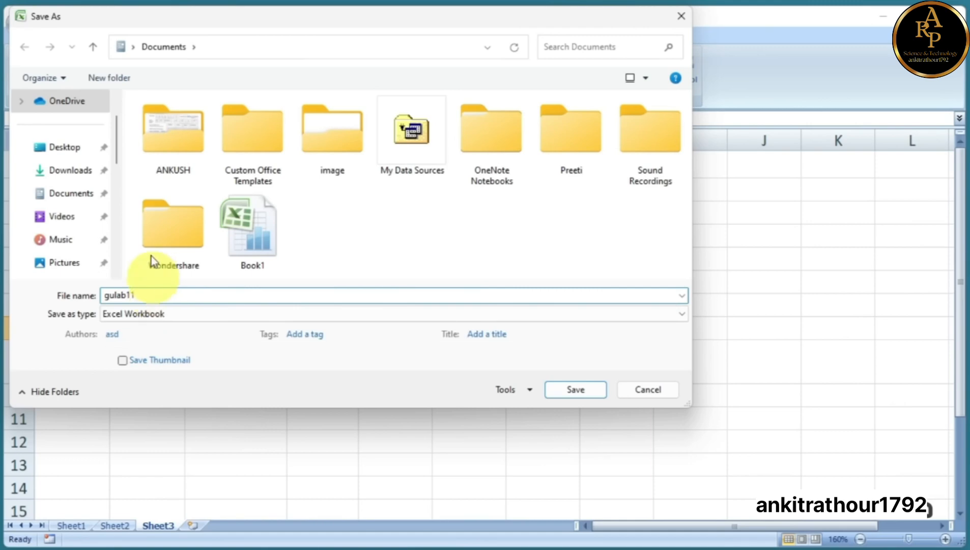
{"action": "left_click", "coordinate": [62, 149]}
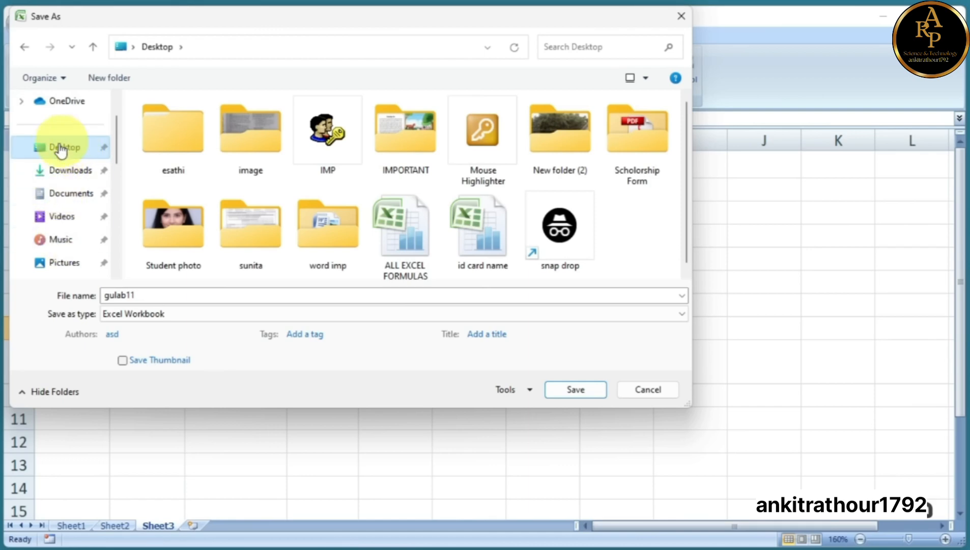
{"action": "left_click", "coordinate": [573, 390]}
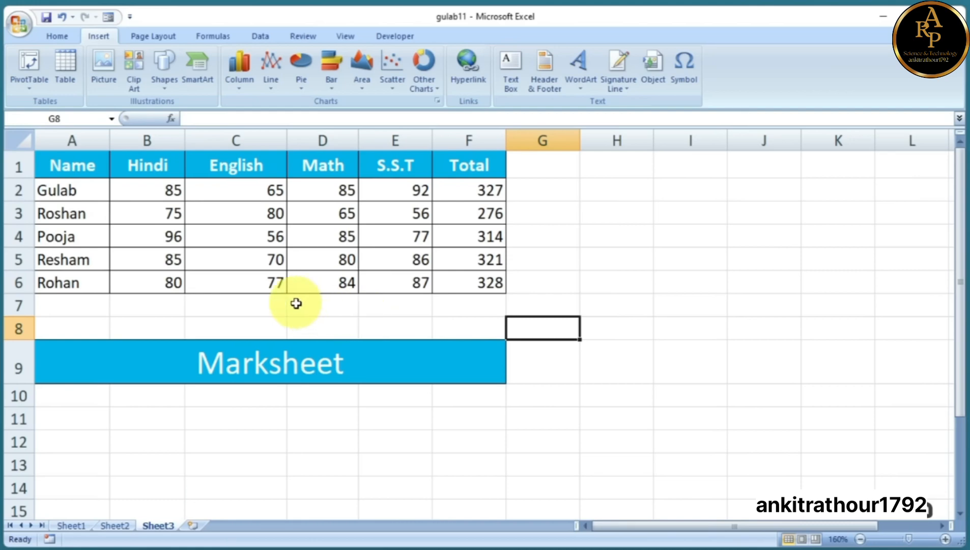
Apply Narrow page margins from Page Layout
{"action": "left_click", "coordinate": [158, 39]}
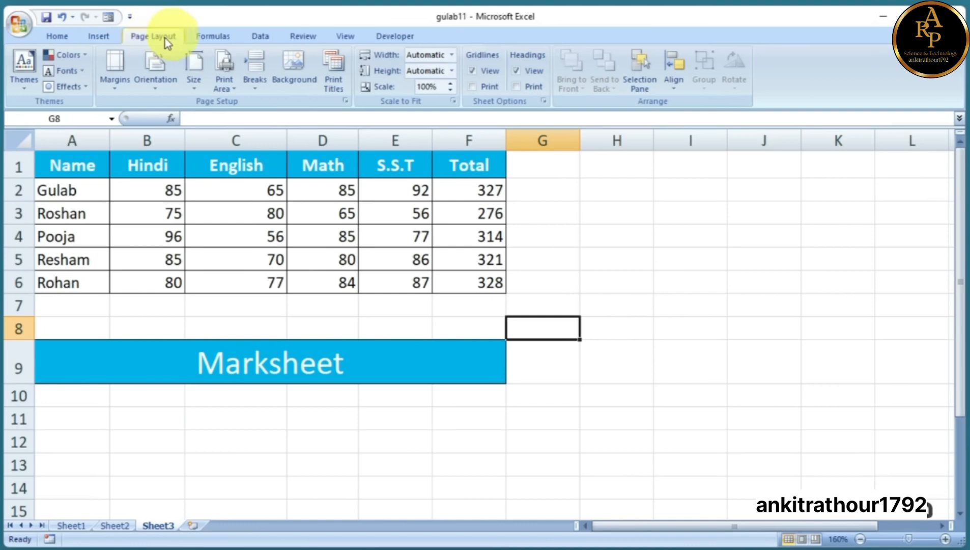
{"action": "left_click", "coordinate": [115, 90]}
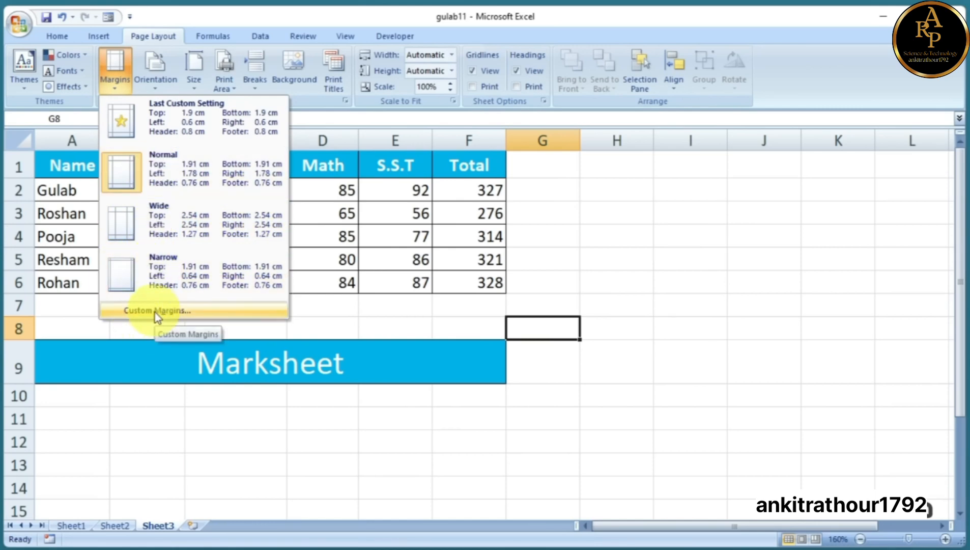
{"action": "left_click", "coordinate": [154, 267]}
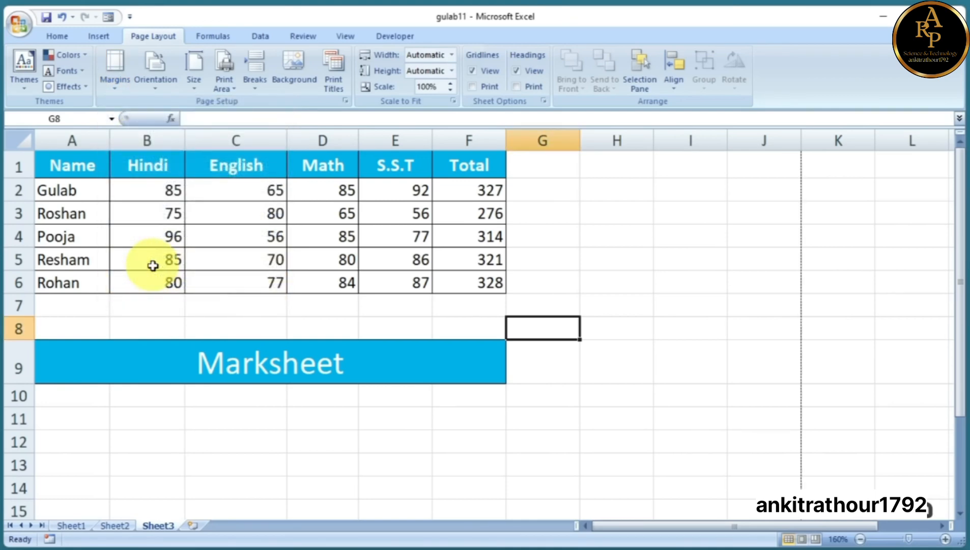
{"action": "left_click", "coordinate": [115, 69]}
{"action": "left_click", "coordinate": [154, 269]}
Keep Portrait orientation and set the paper size to A4
{"action": "left_click", "coordinate": [155, 71]}
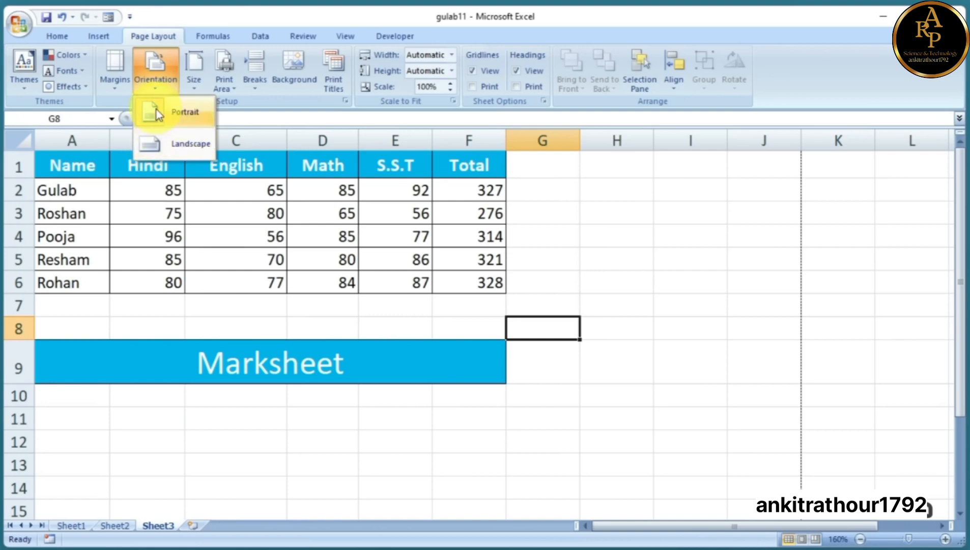
{"action": "left_click", "coordinate": [197, 92]}
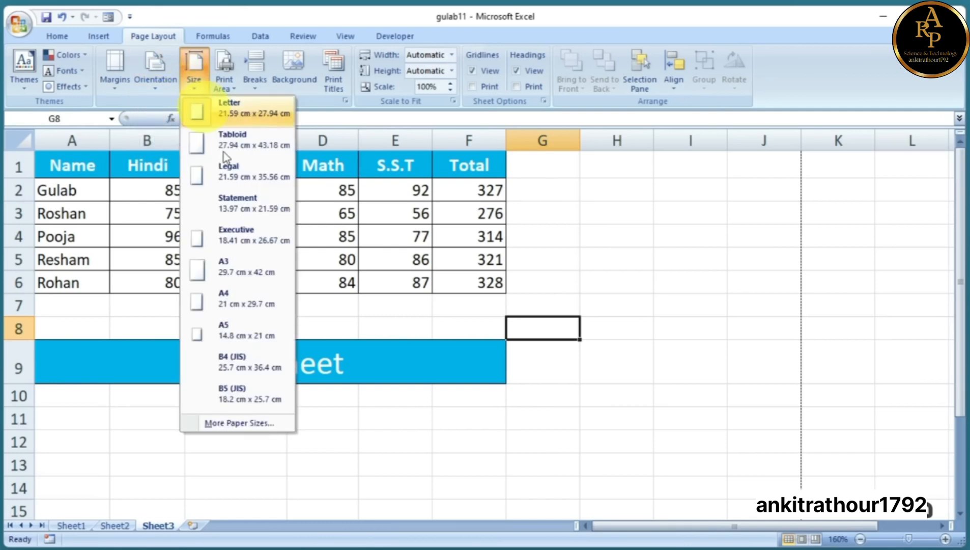
{"action": "left_click", "coordinate": [231, 299]}
{"action": "left_click", "coordinate": [194, 87]}
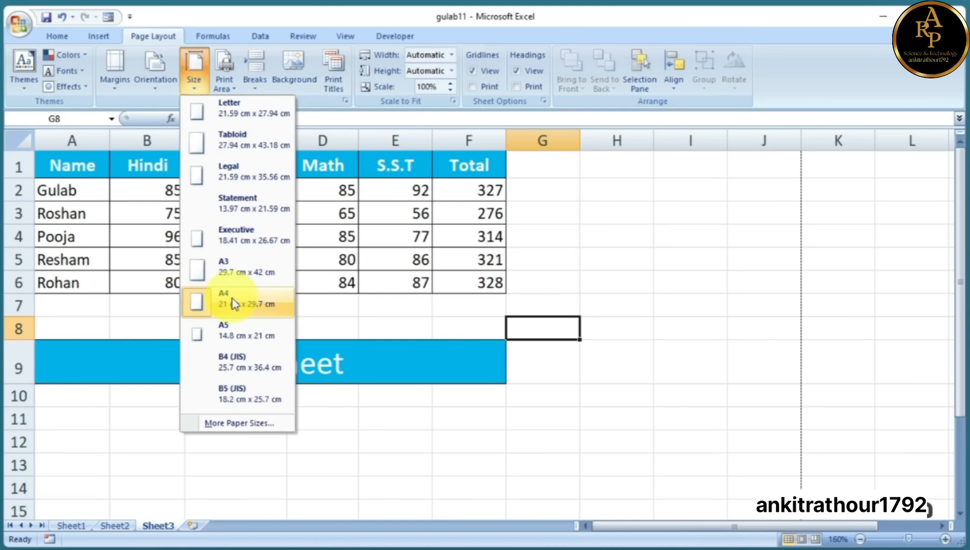
{"action": "left_click", "coordinate": [348, 321]}
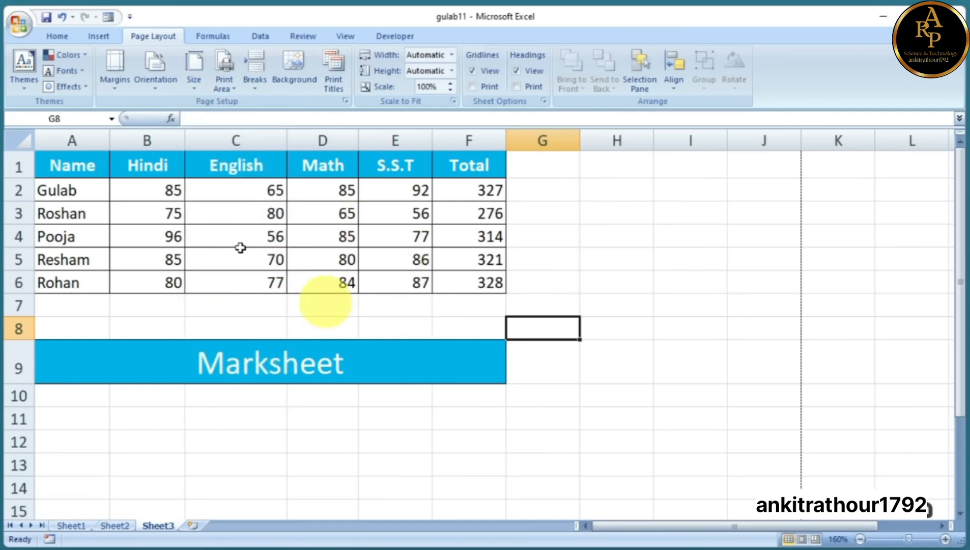
{"action": "left_click", "coordinate": [18, 23]}
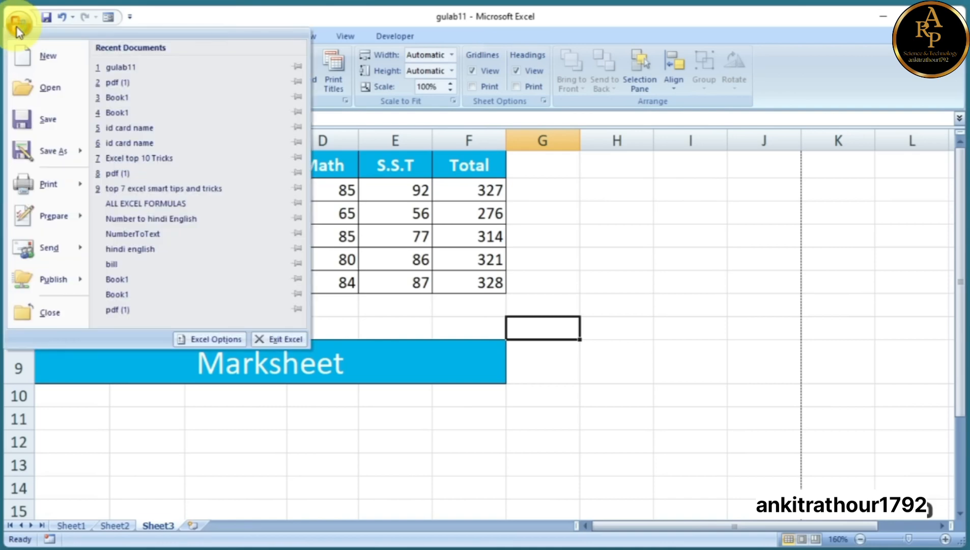
{"action": "mouse_move", "coordinate": [55, 189]}
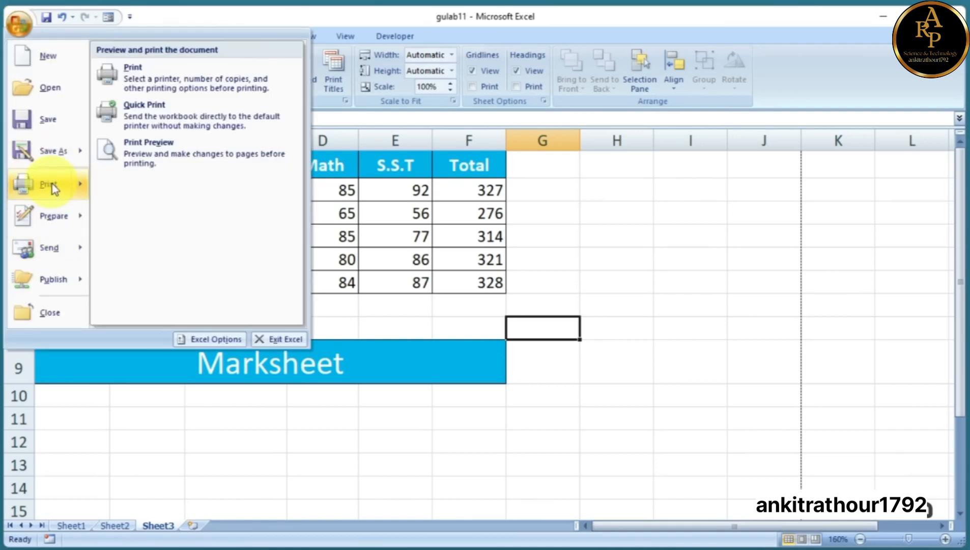
{"action": "left_click", "coordinate": [159, 151]}
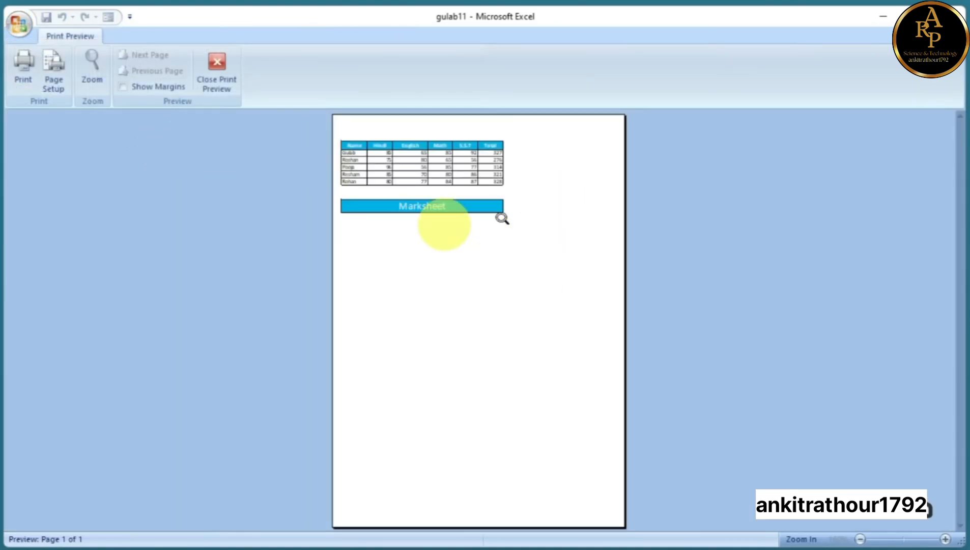
{"action": "left_click", "coordinate": [460, 198]}
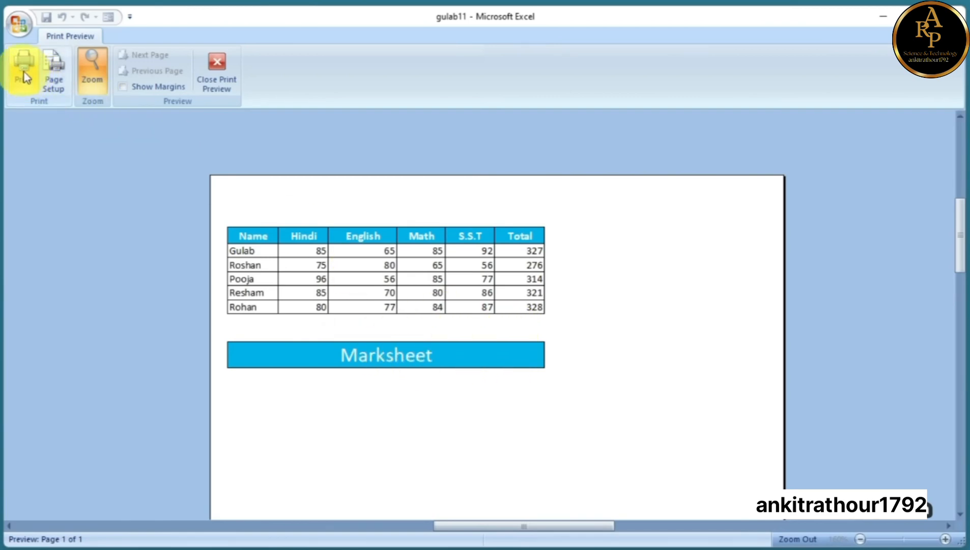
{"action": "left_click", "coordinate": [217, 67]}
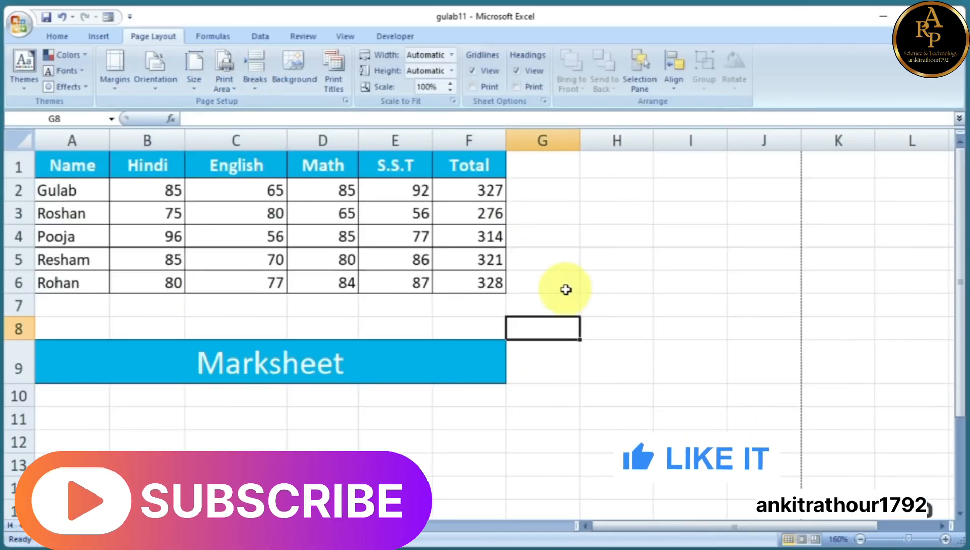